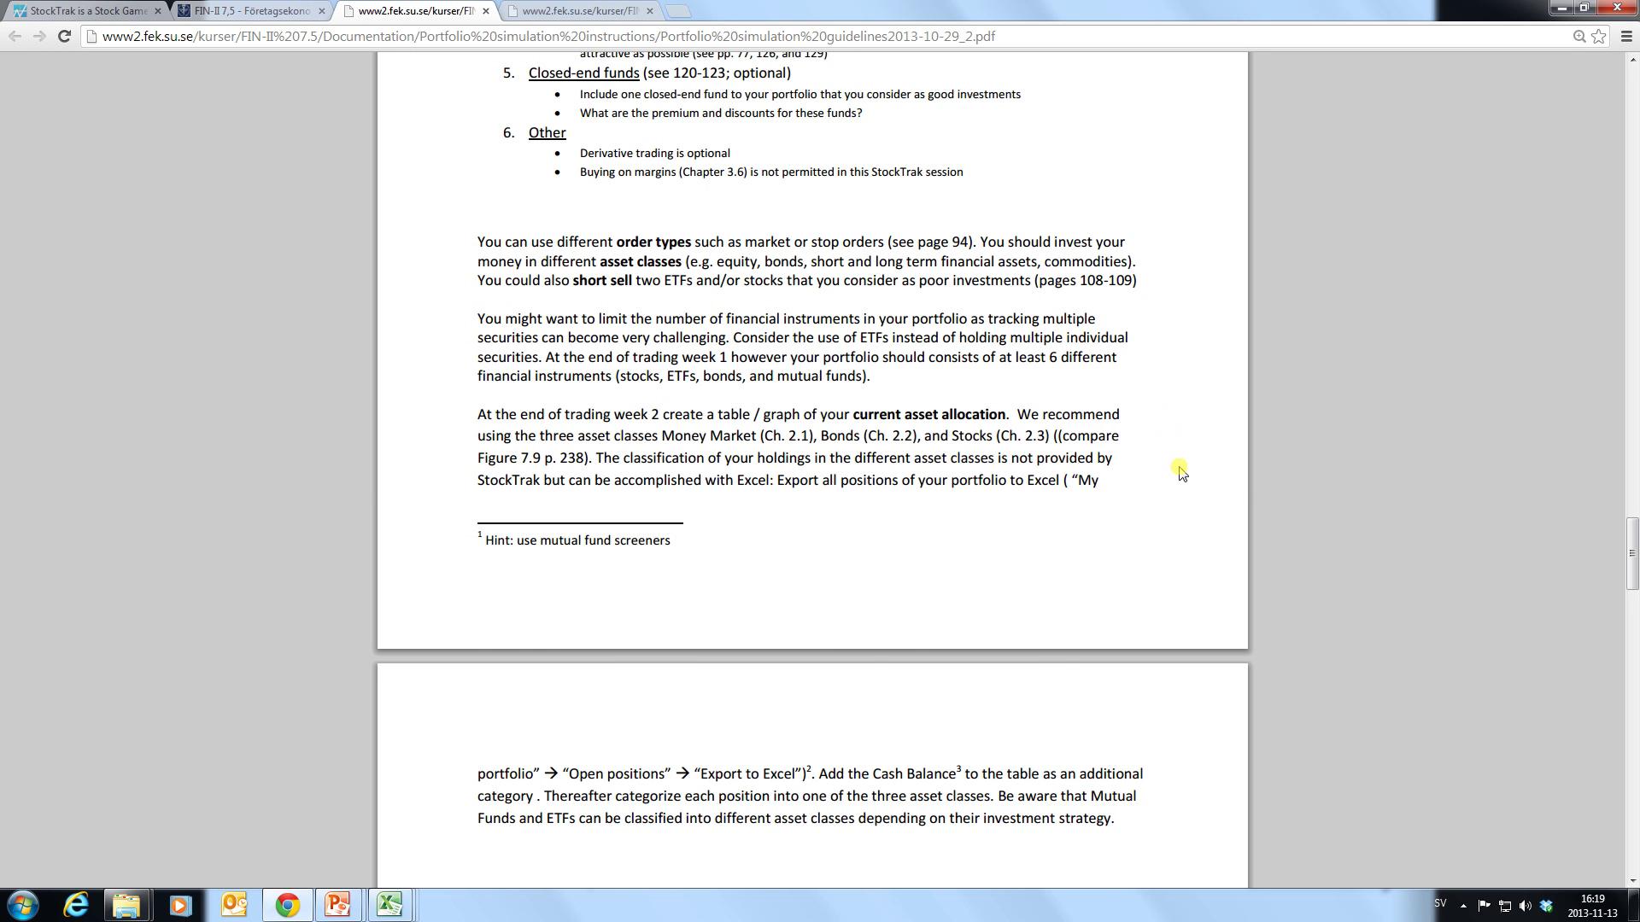
Read the guidelines' passage on exporting all open portfolio positions to Excel.
scroll(1187, 472, "down", 2)
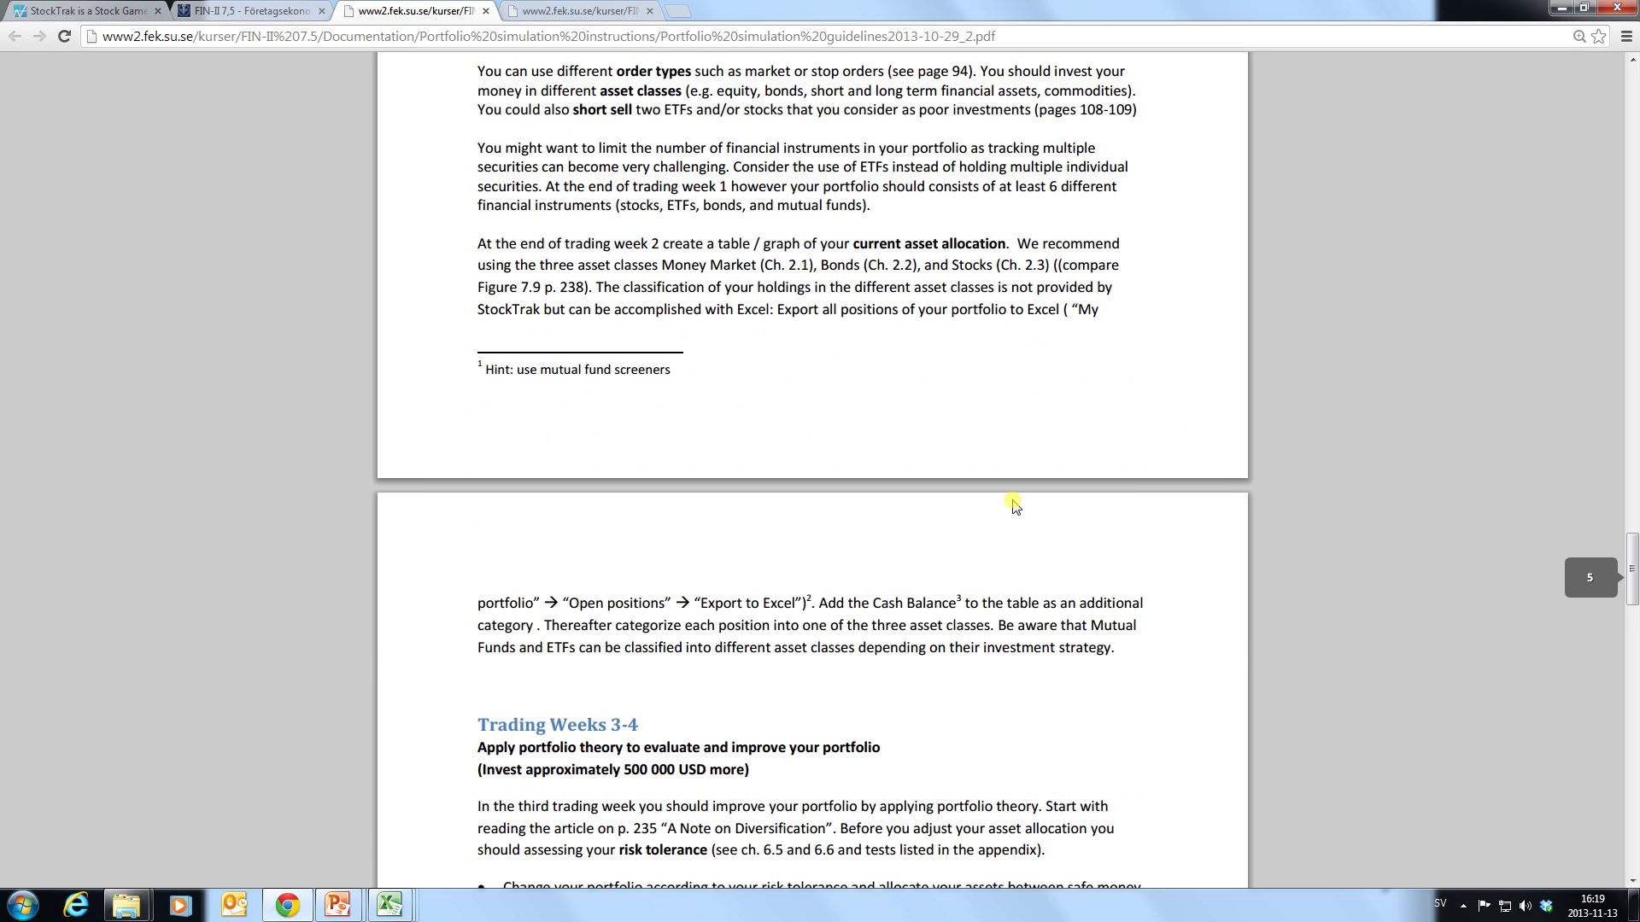
left_click_drag(1069, 310, 810, 604)
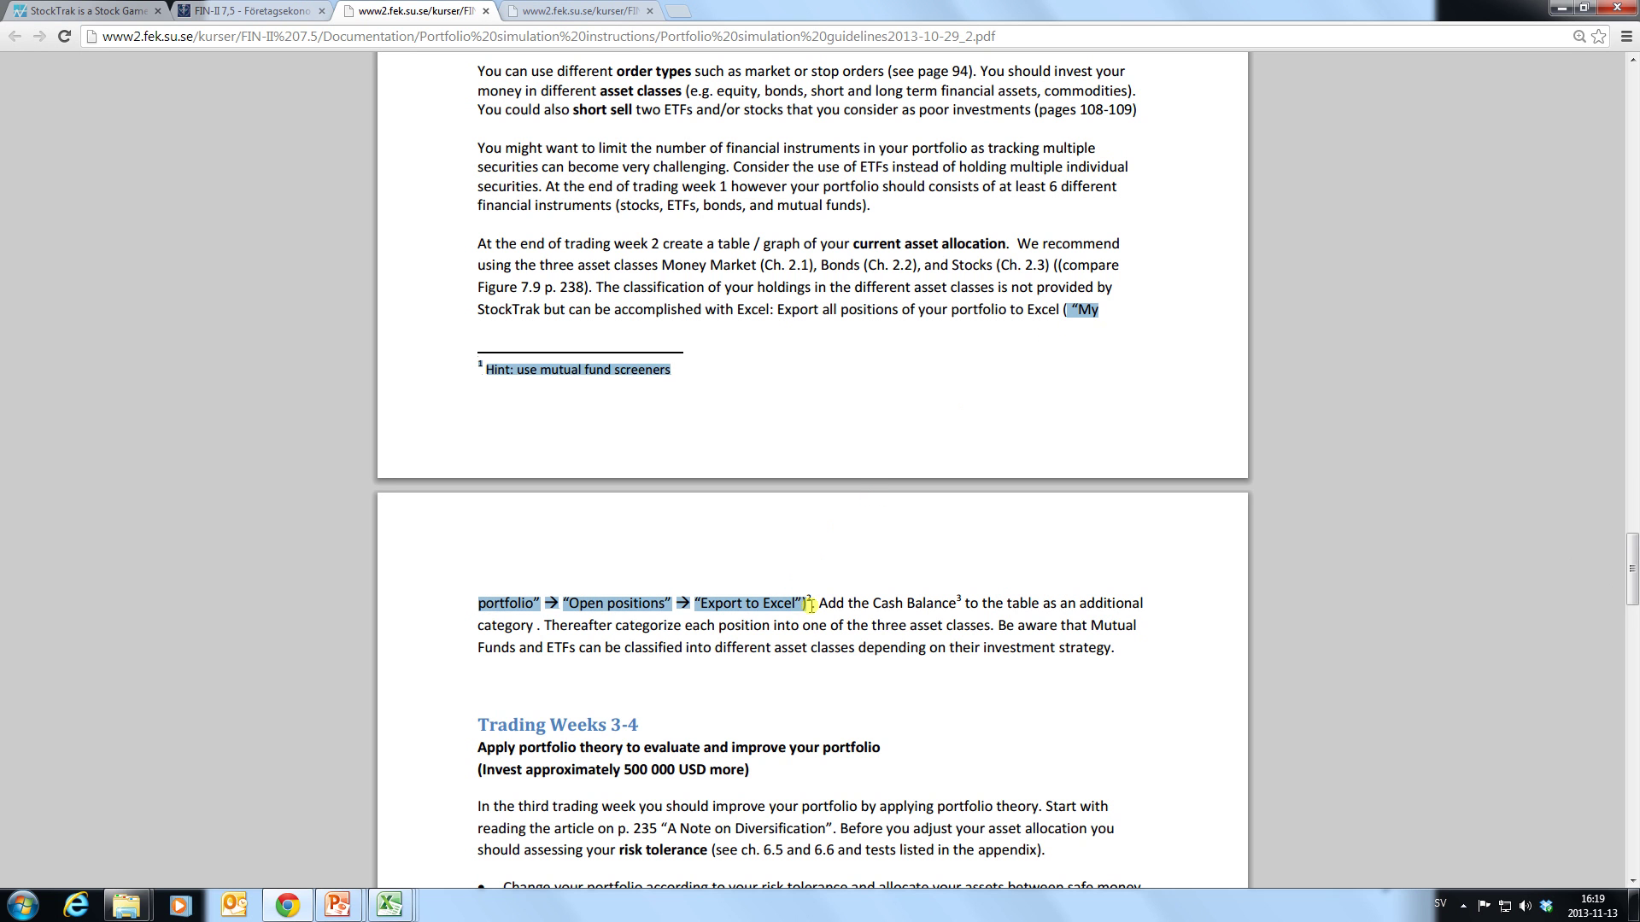
left_click(1201, 647)
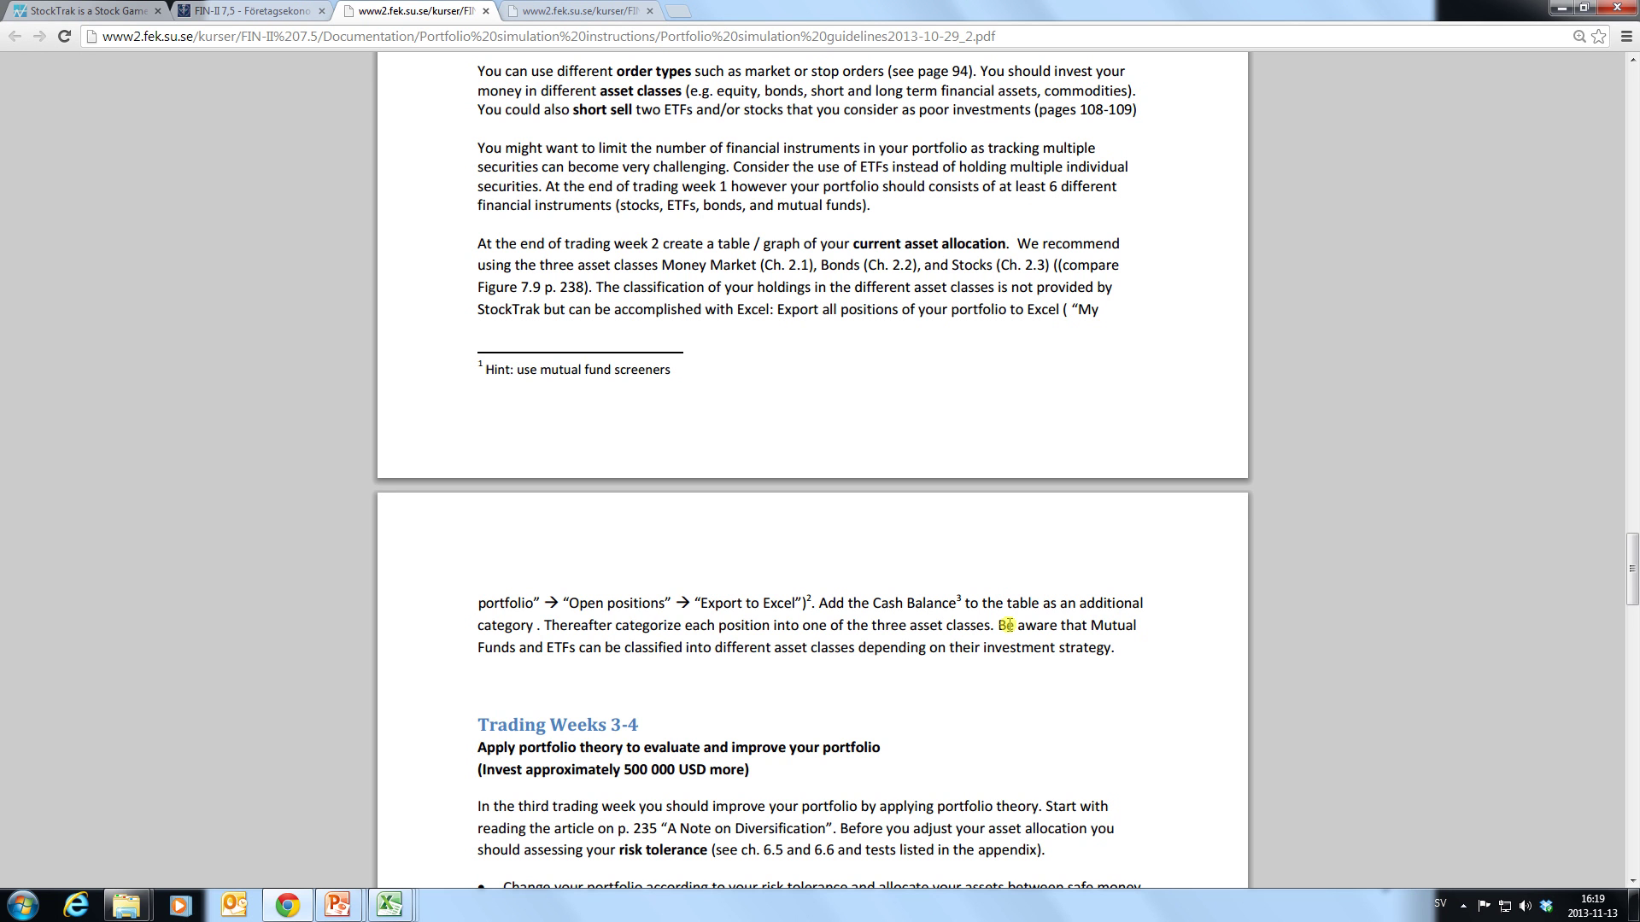
Switch to StockTrak, export the portfolio's open positions to Excel, and open the exported file in Excel.
left_click(100, 11)
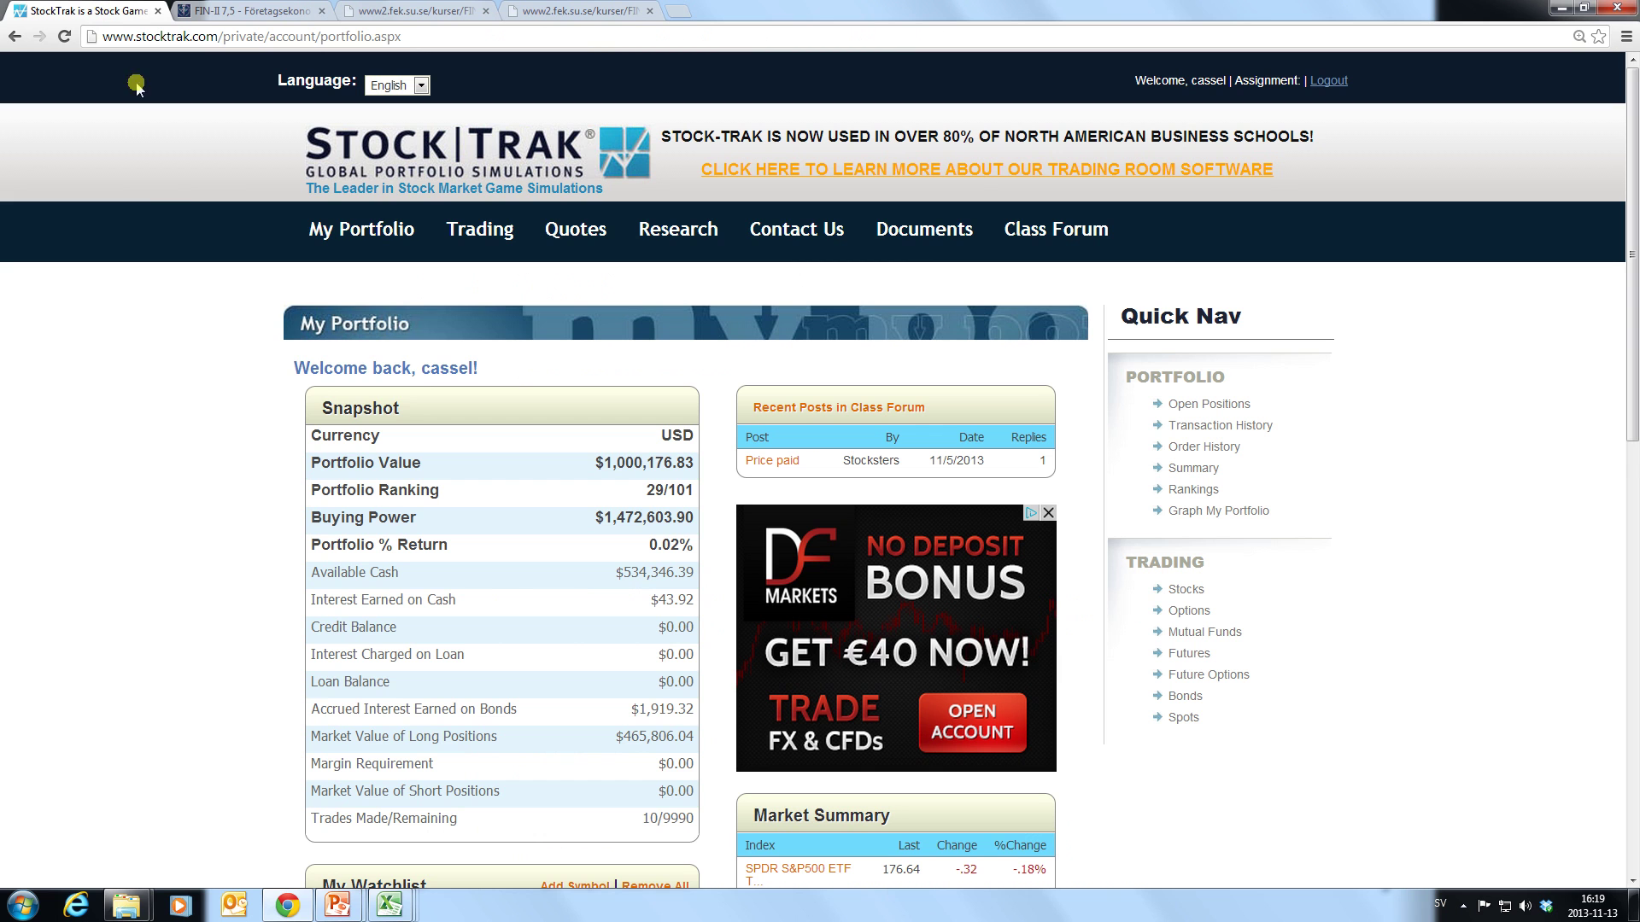
mouse_move(354, 239)
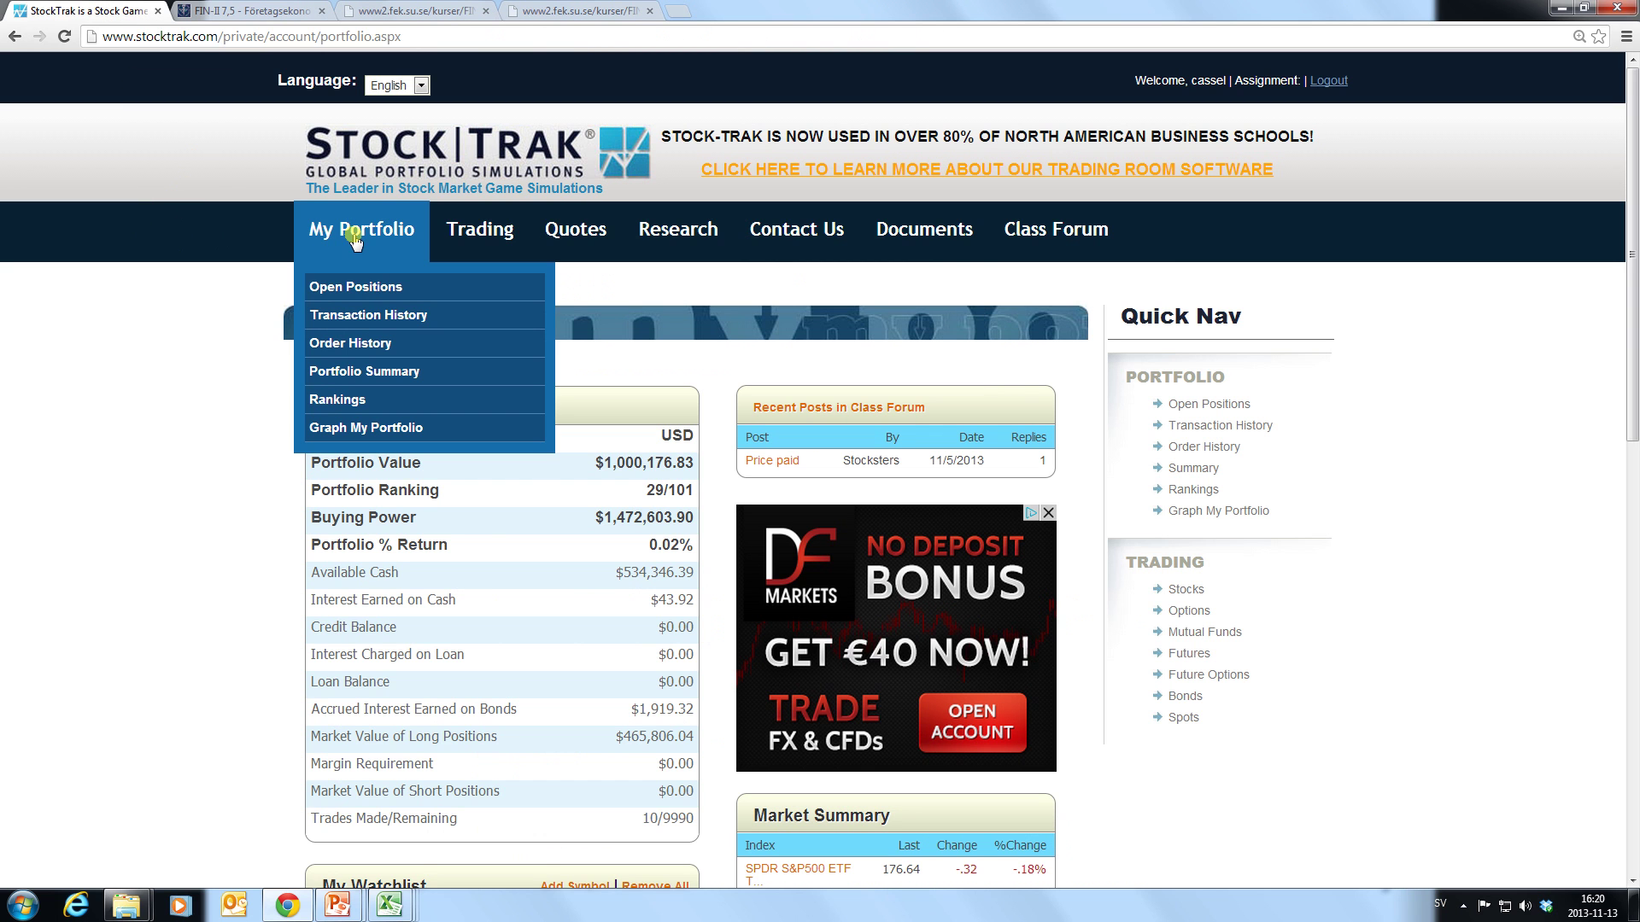
left_click(367, 293)
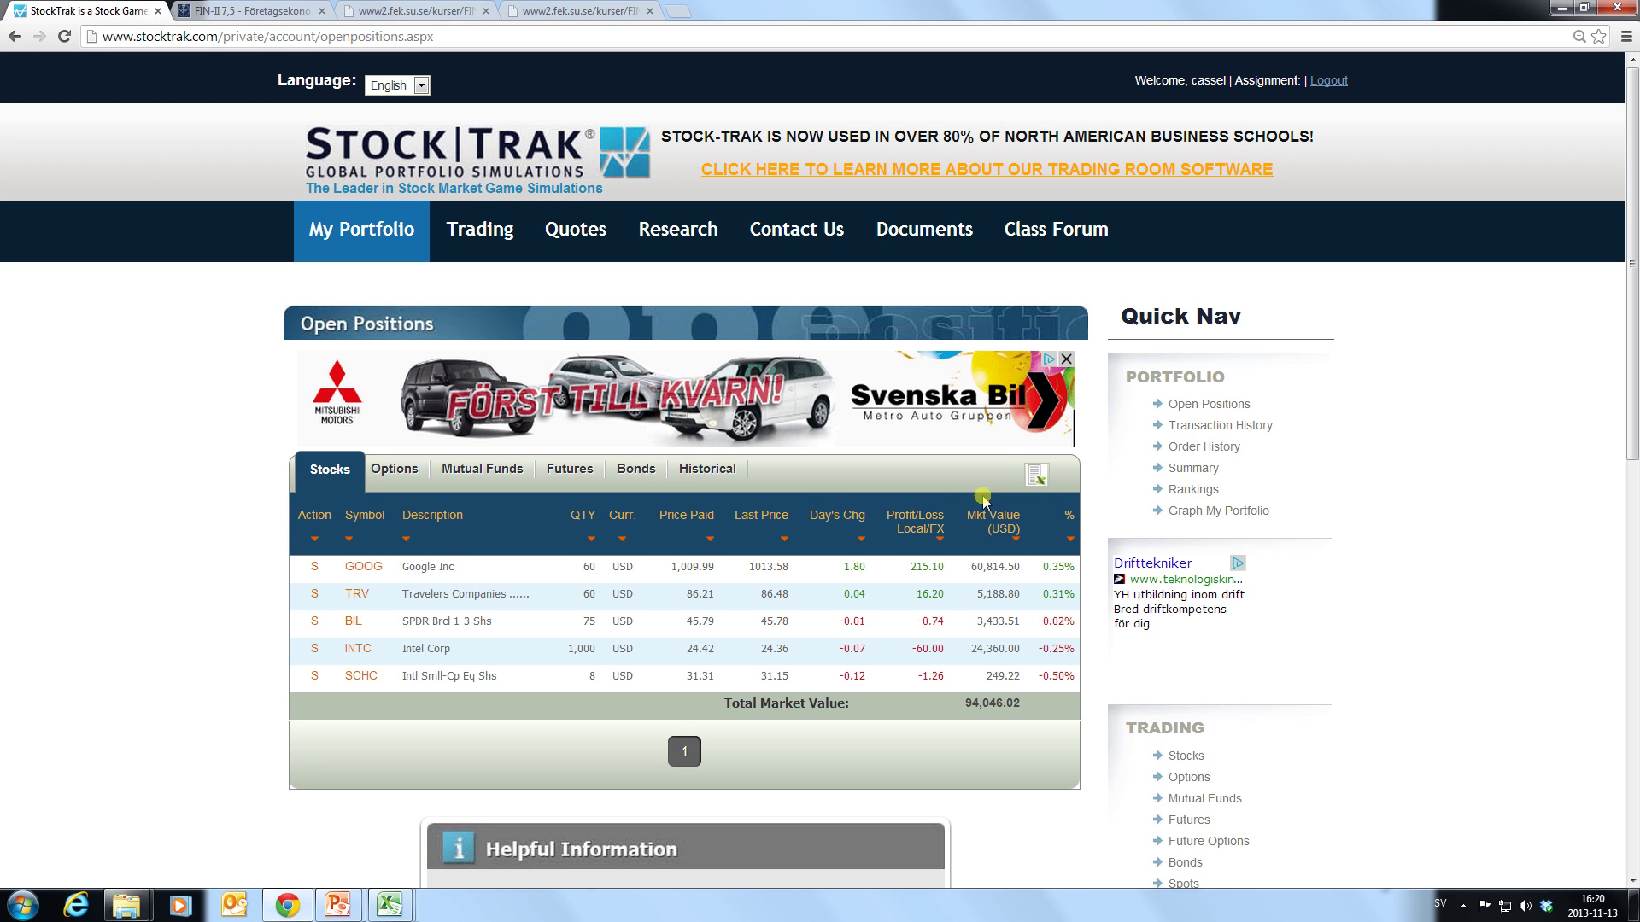
left_click(1038, 482)
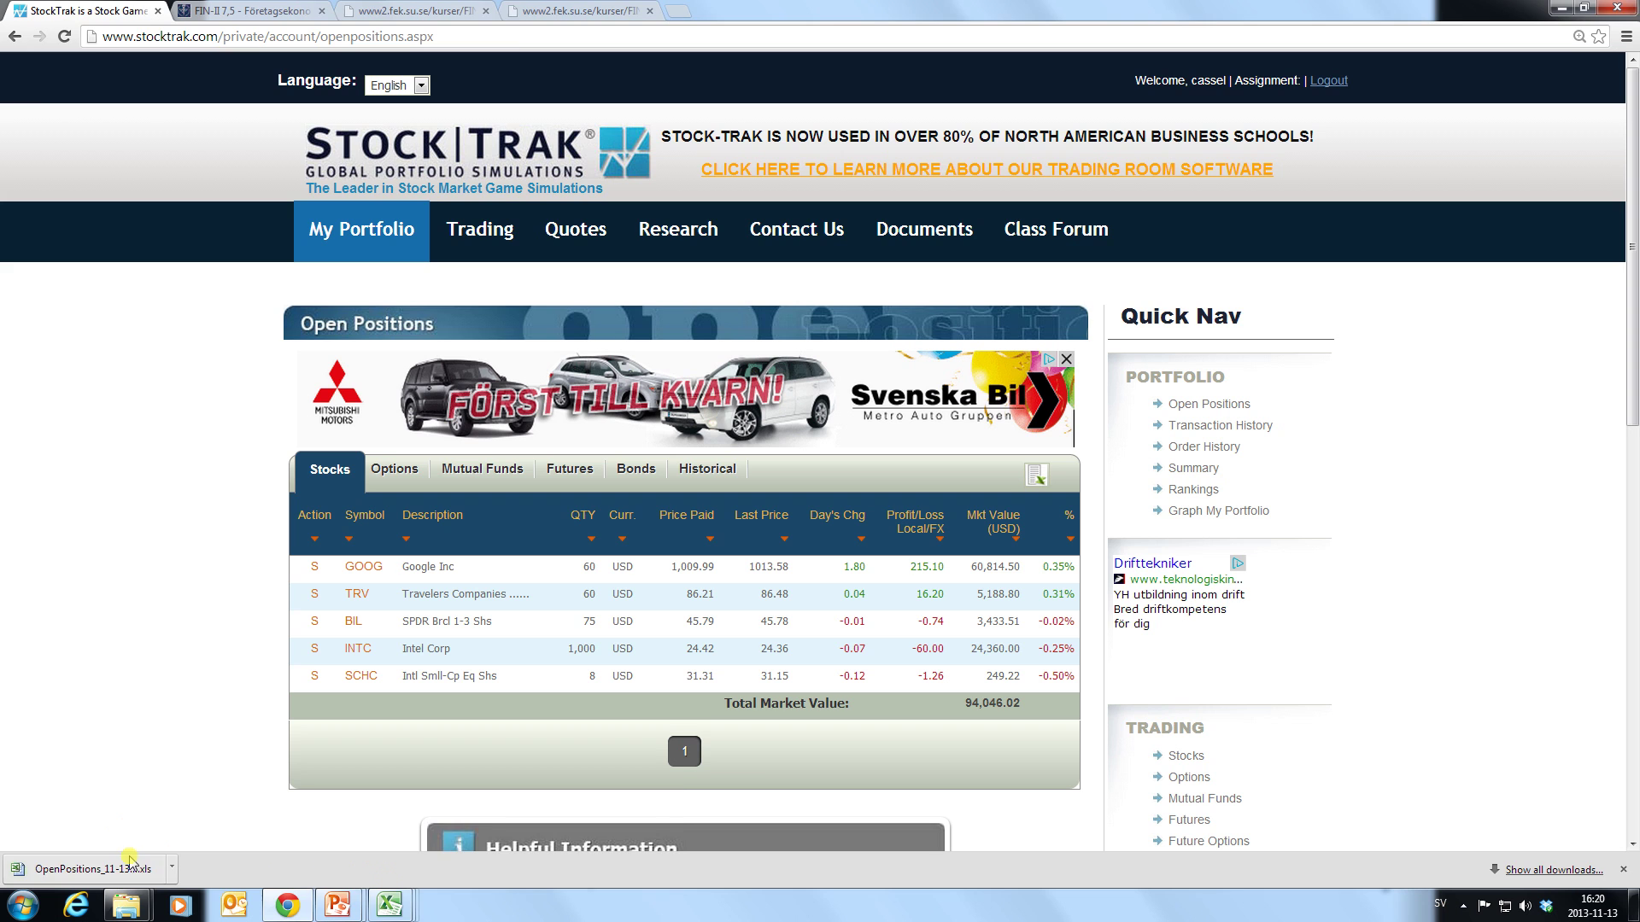
mouse_move(389, 906)
left_click(581, 833)
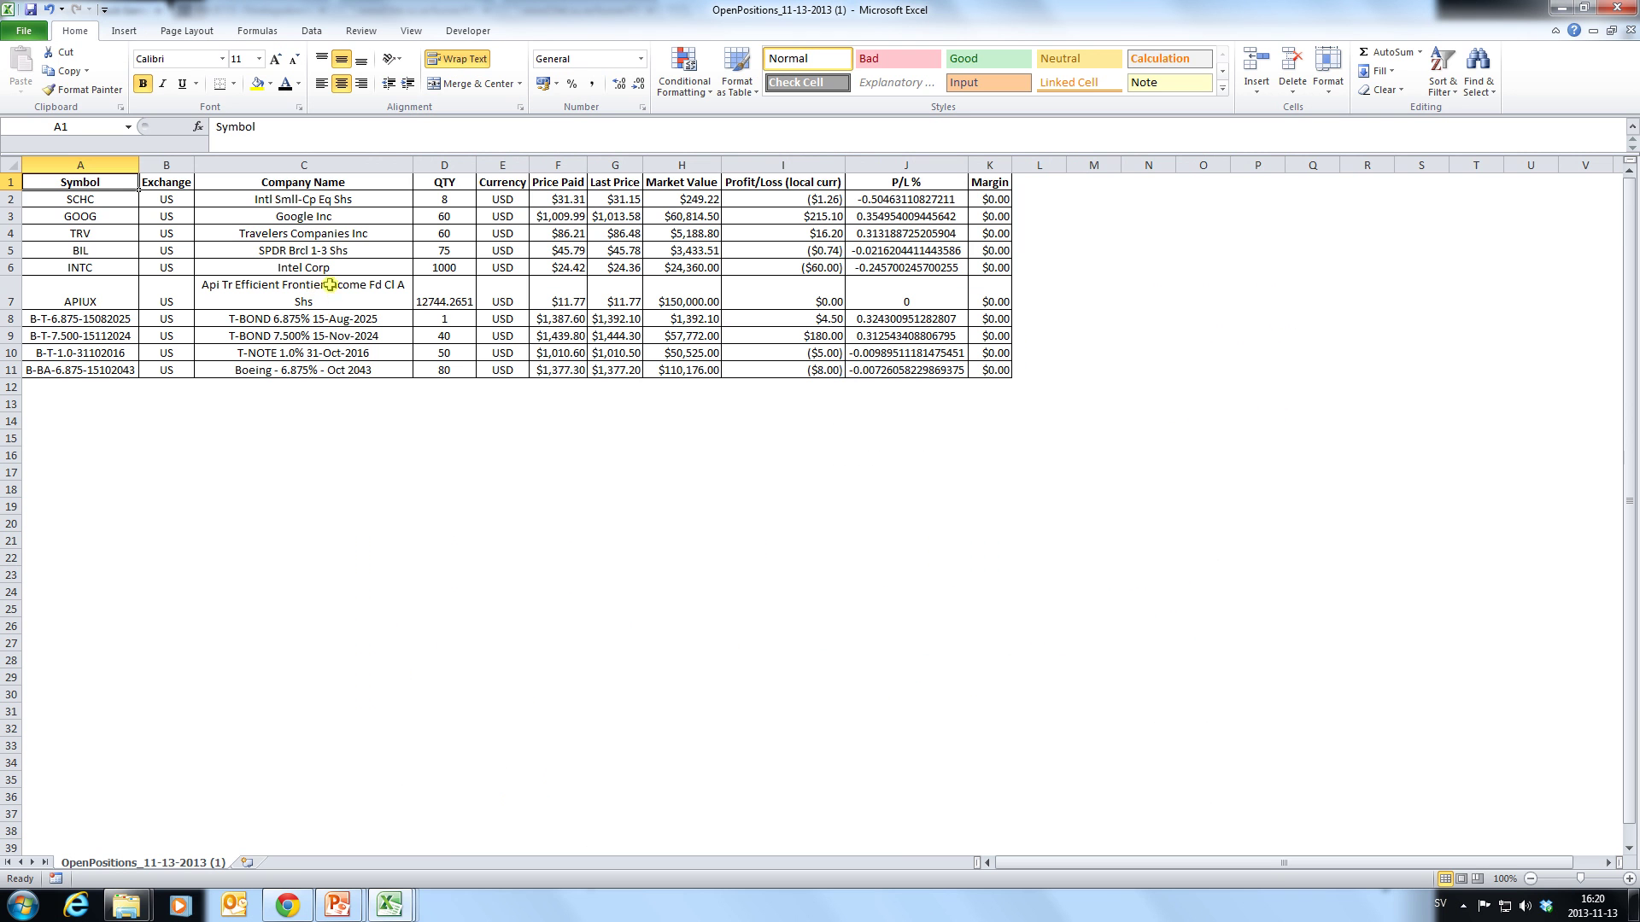
Examine the exported positions' symbols, company names, currencies, last prices and individual market values.
scroll(347, 302, "up", 2, "ctrl")
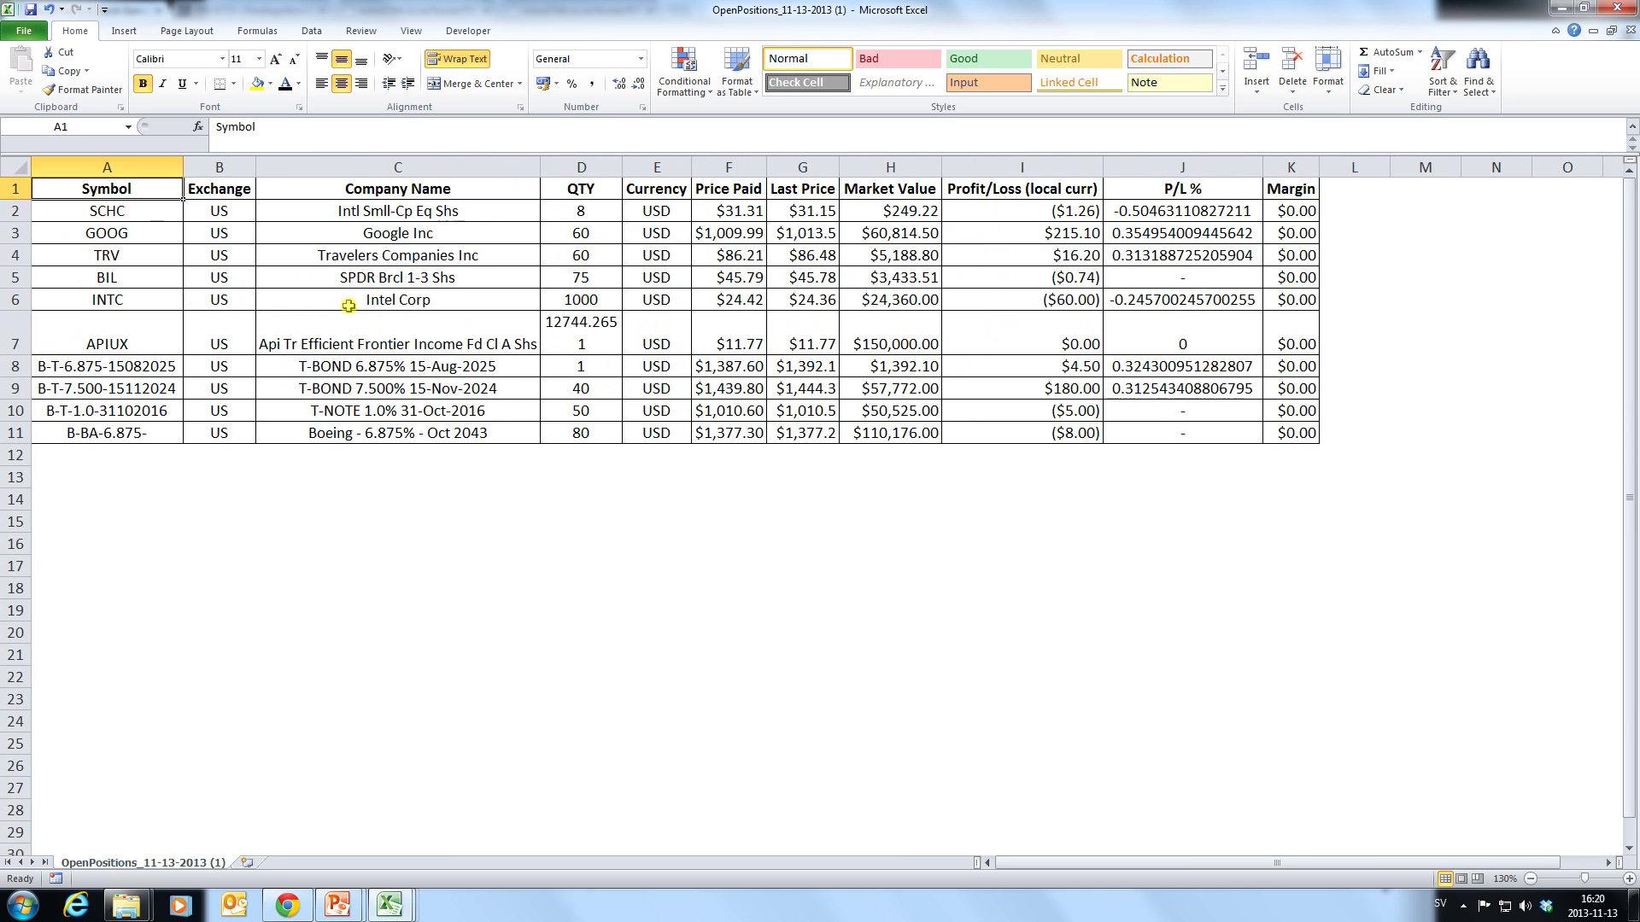
scroll(350, 307, "up", 1, "ctrl")
left_click_drag(139, 216, 152, 453)
left_click_drag(462, 220, 453, 465)
left_click(452, 465)
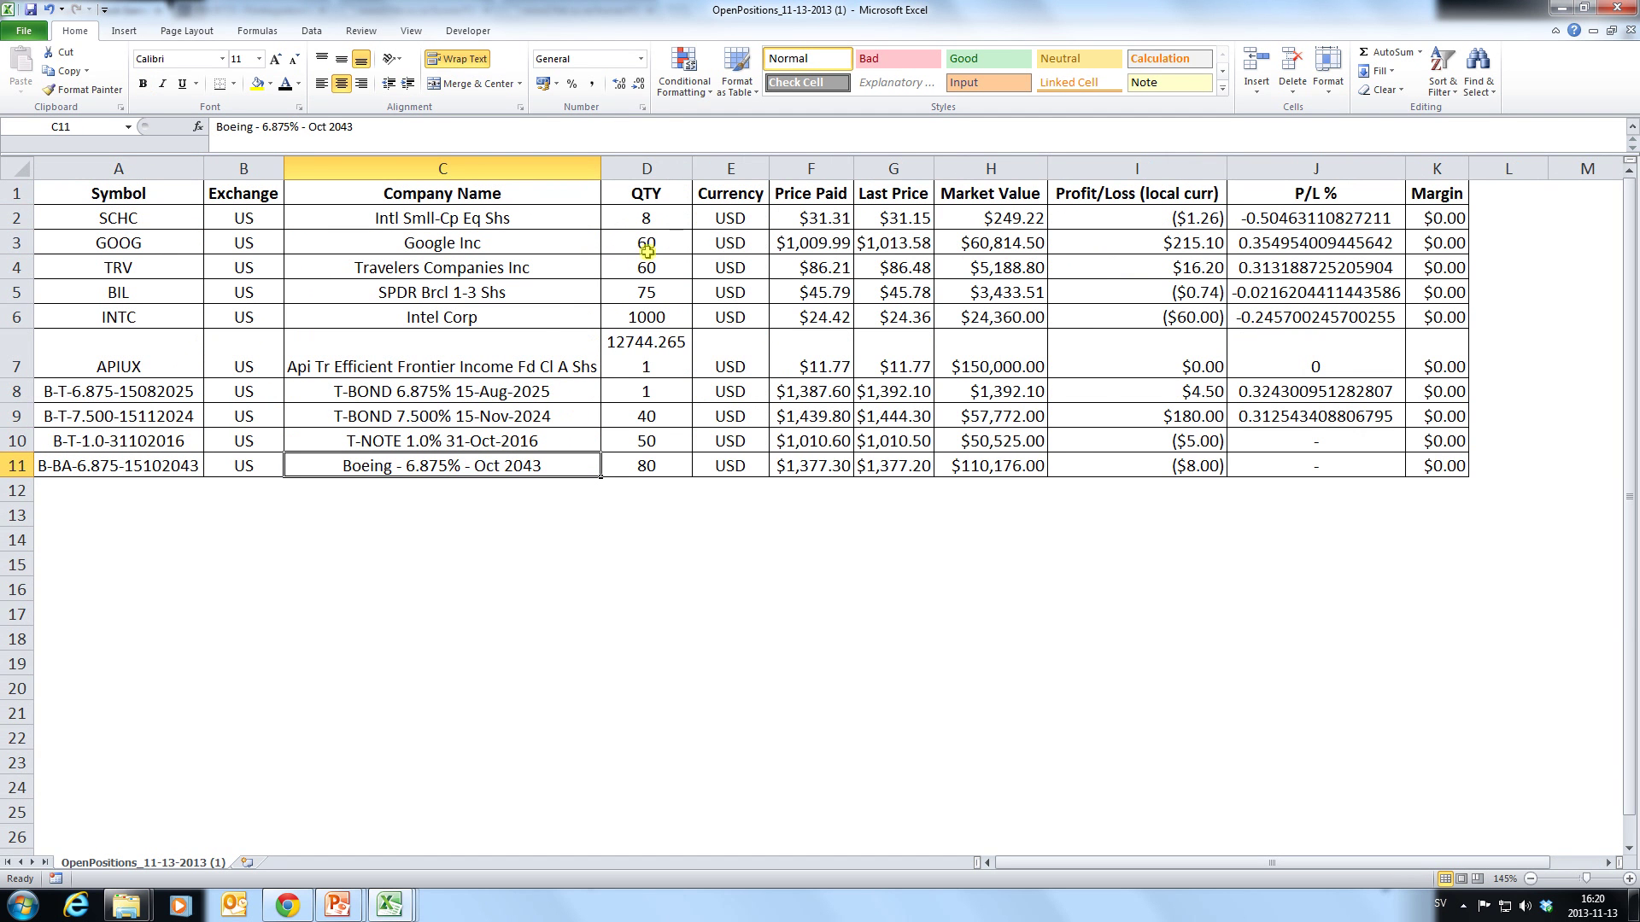
left_click_drag(748, 223, 751, 466)
left_click_drag(841, 220, 815, 465)
left_click_drag(1032, 218, 1017, 465)
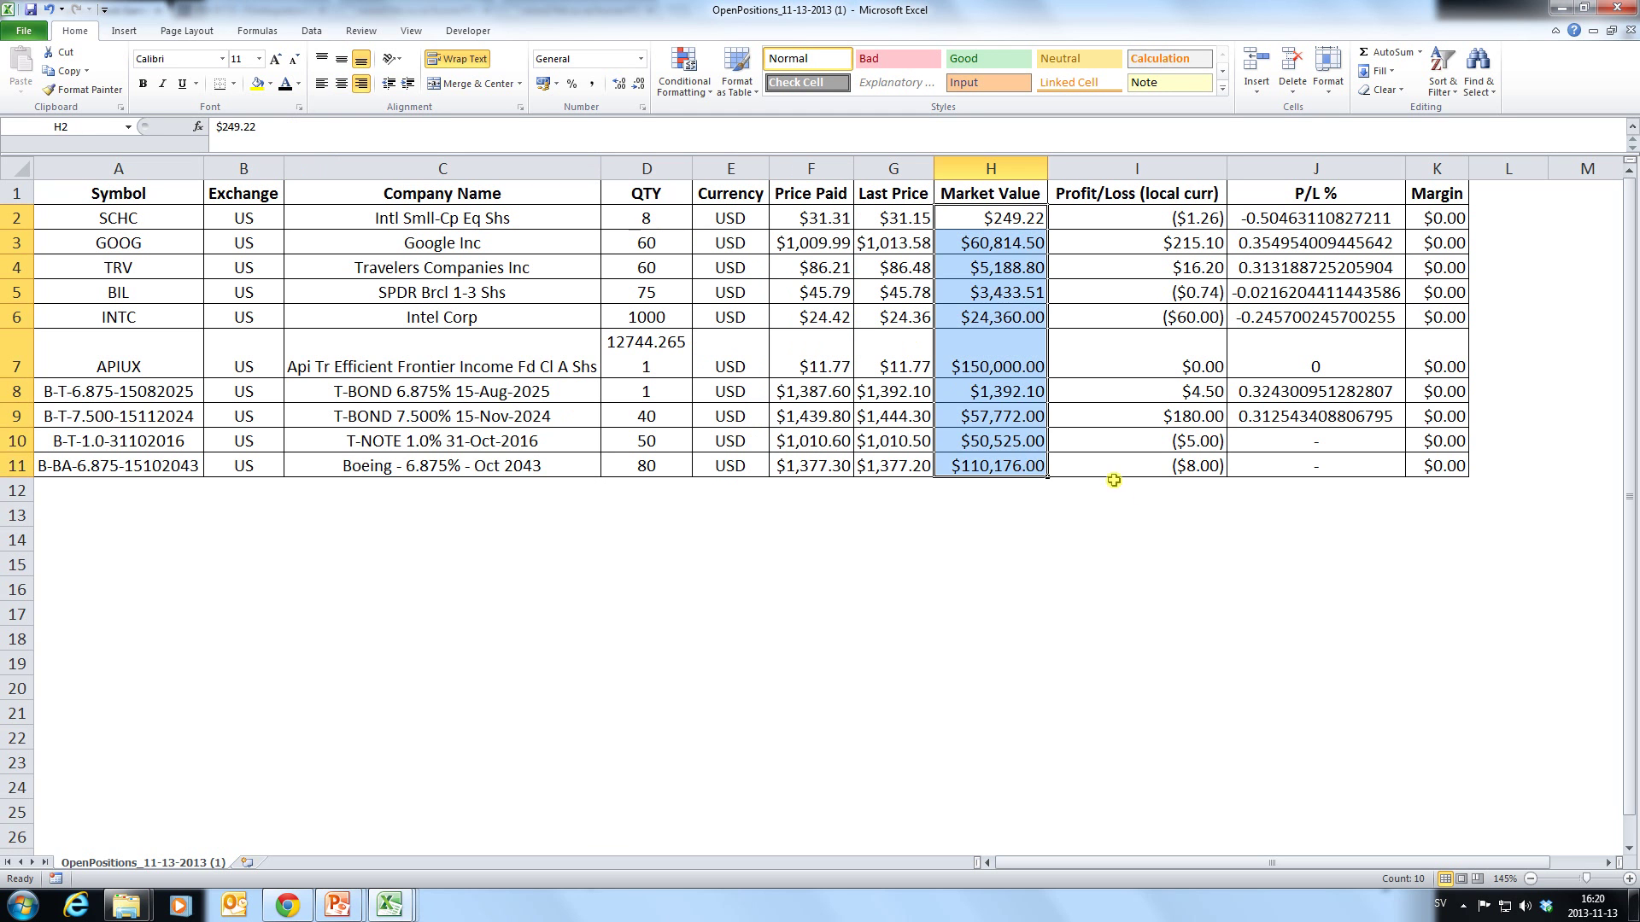
left_click(1154, 490)
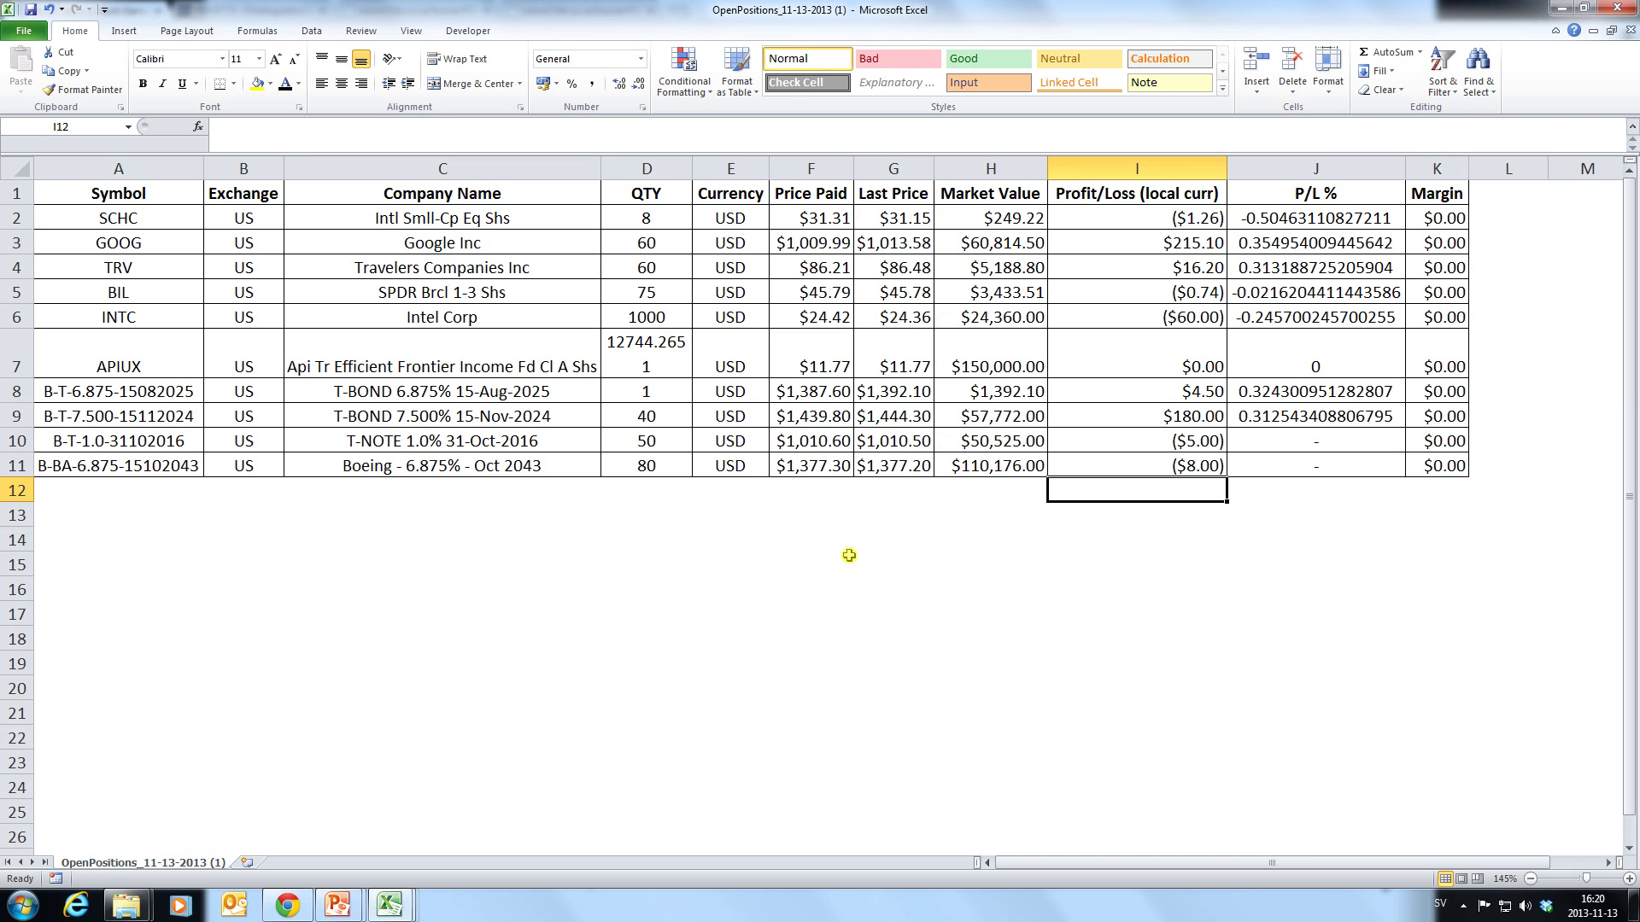
left_click(125, 220)
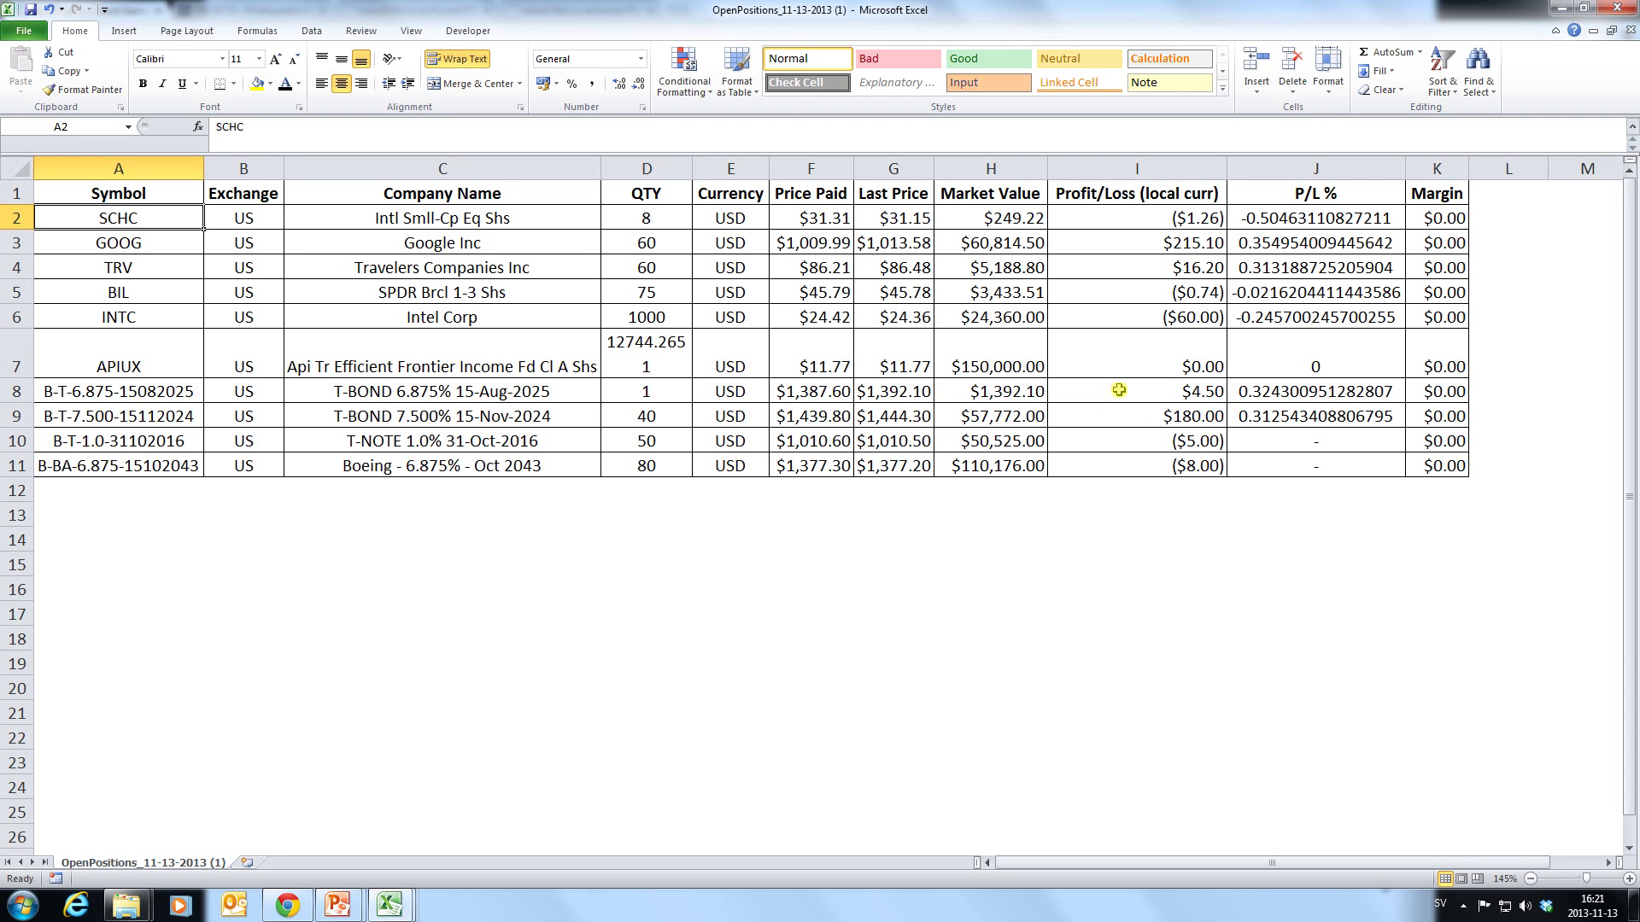
left_click(993, 516)
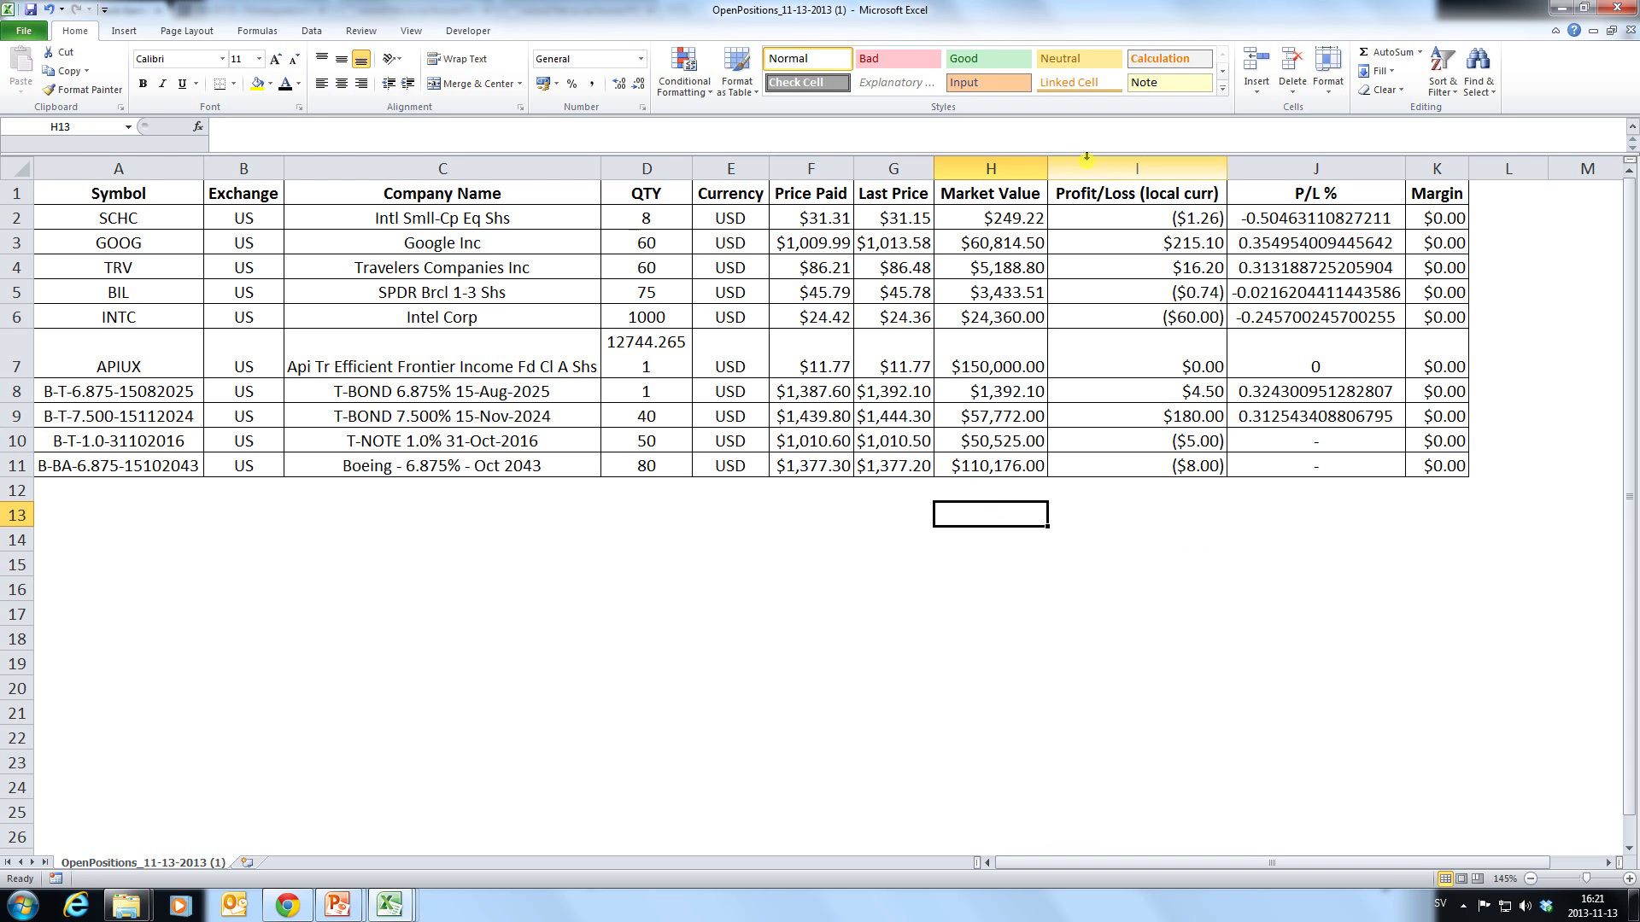
left_click(1012, 226)
left_click(1014, 244)
left_click(1032, 278)
left_click(1031, 302)
left_click(1020, 475)
Enter a formula in H13 that adds the individual market values: =H11+H10+H9+H8+H7+H6+H5+H4+H3+H2.
left_click(1010, 524)
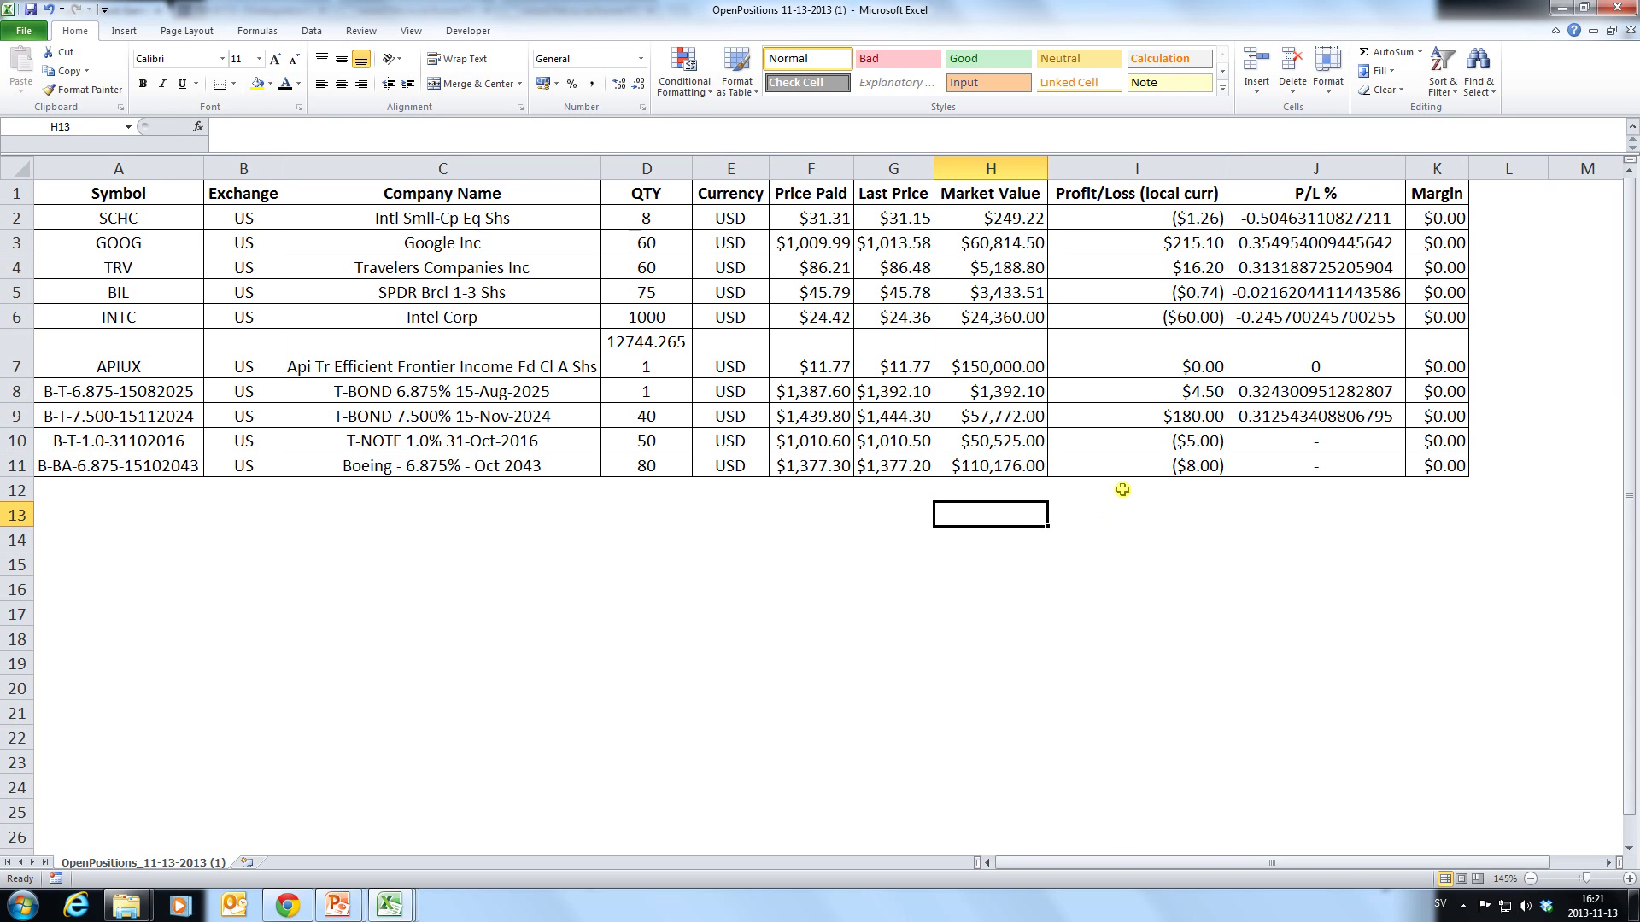
type("=")
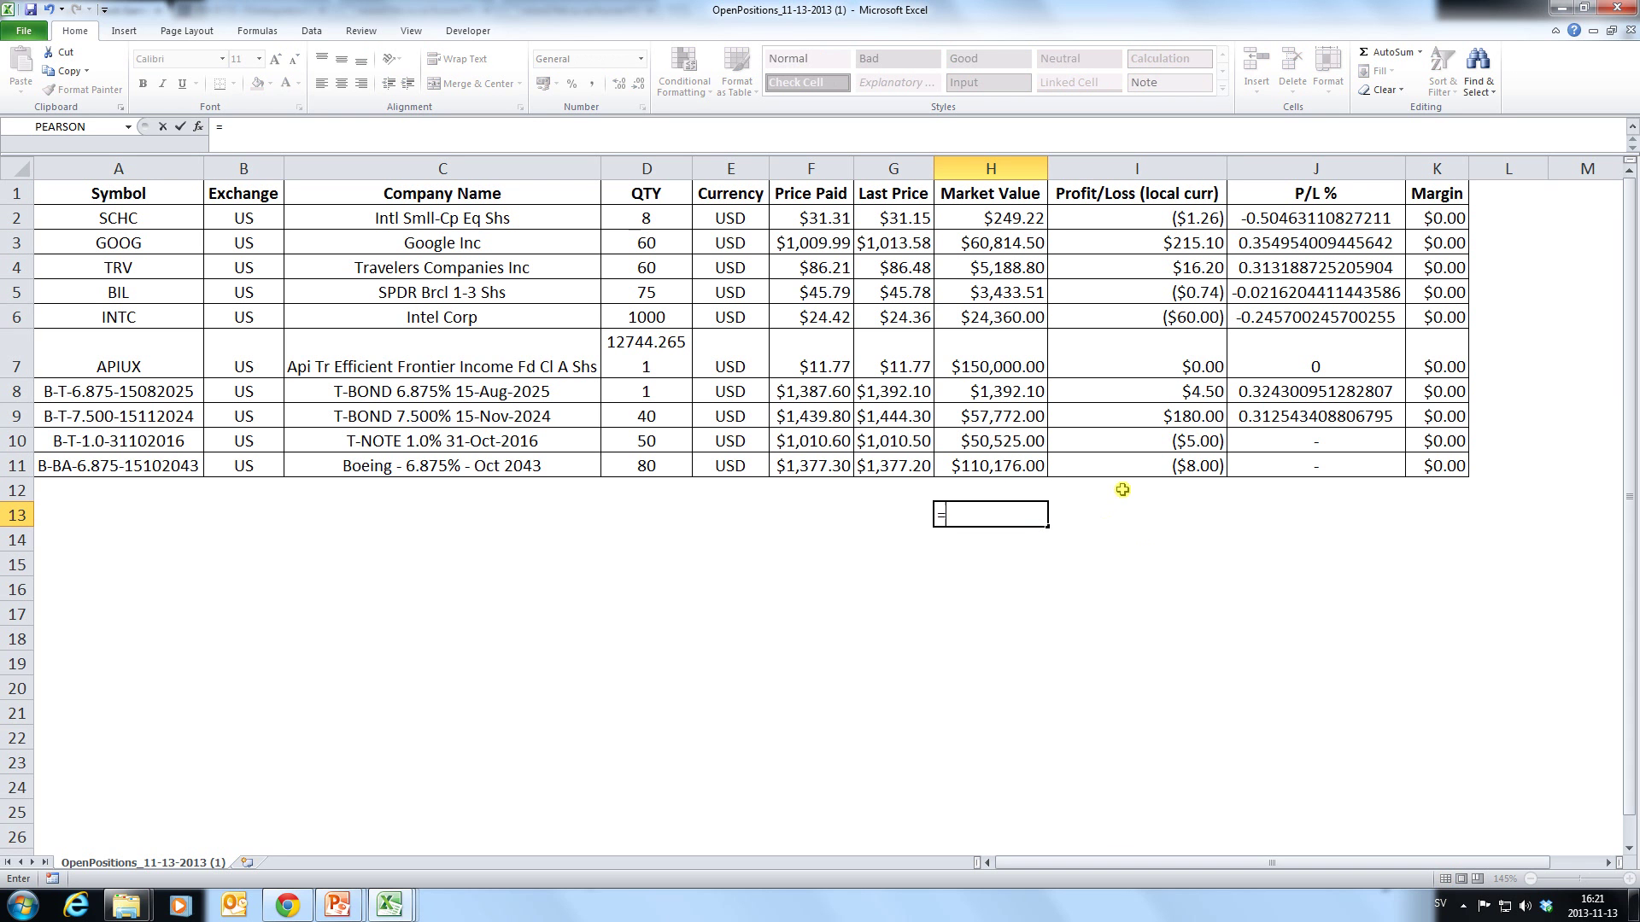
left_click(1005, 468)
type("+")
left_click(1004, 441)
type("+")
left_click(1001, 418)
type("+")
left_click(996, 393)
type("+")
left_click(992, 354)
type("+")
left_click(993, 323)
type("+")
left_click(999, 290)
type("+")
left_click(1001, 267)
type("+")
left_click(999, 245)
type("+")
left_click(1007, 220)
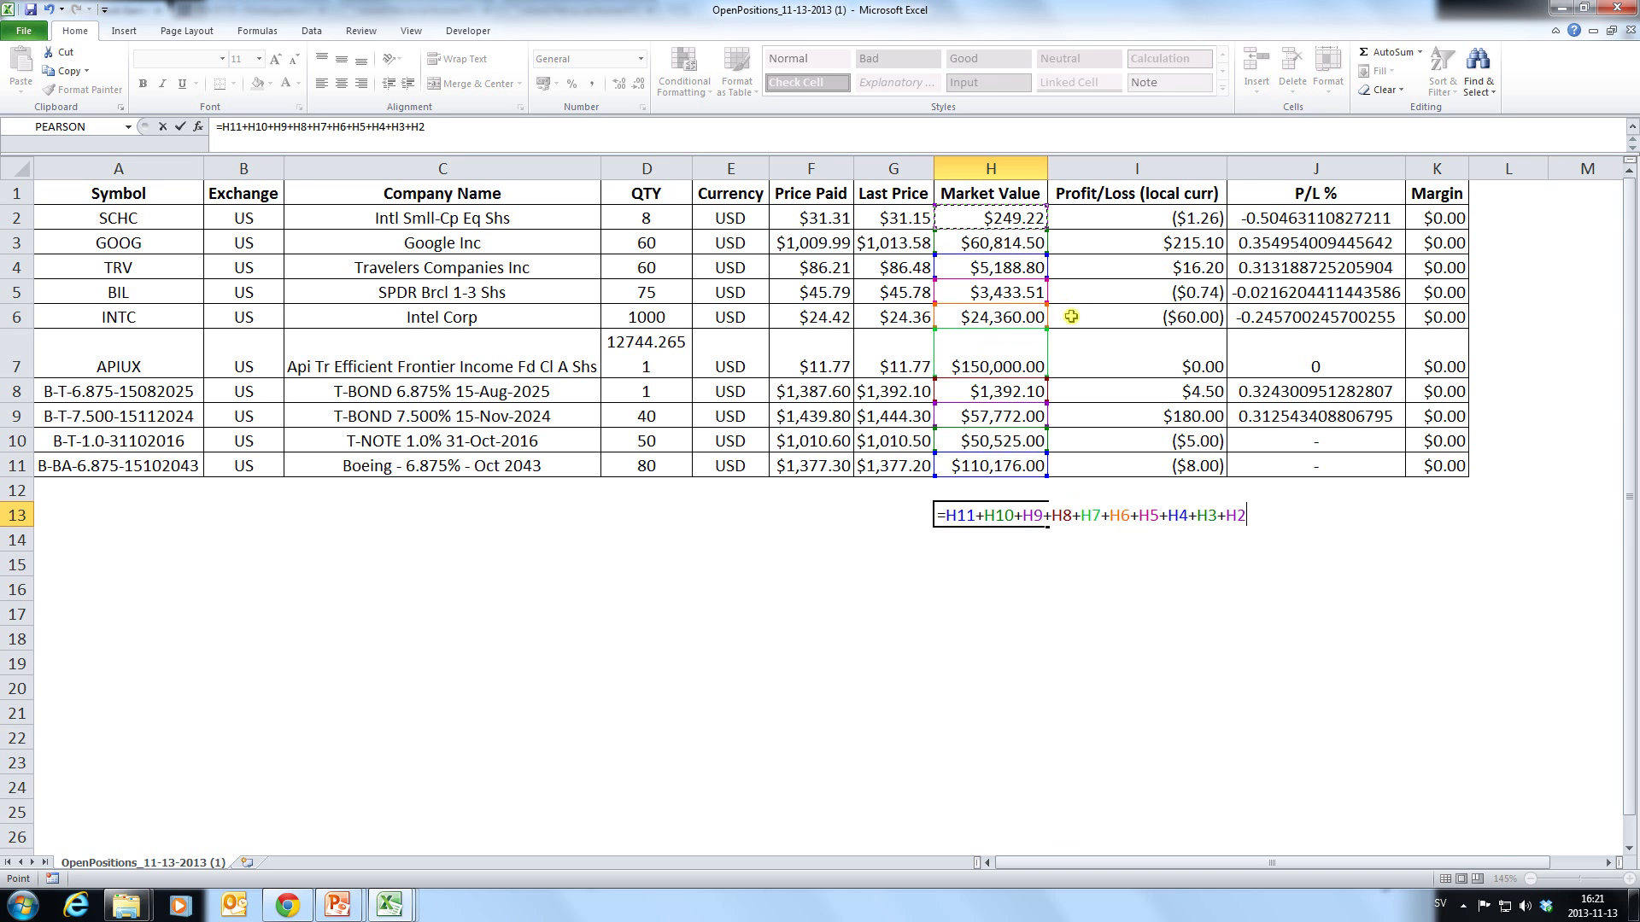
key("Return")
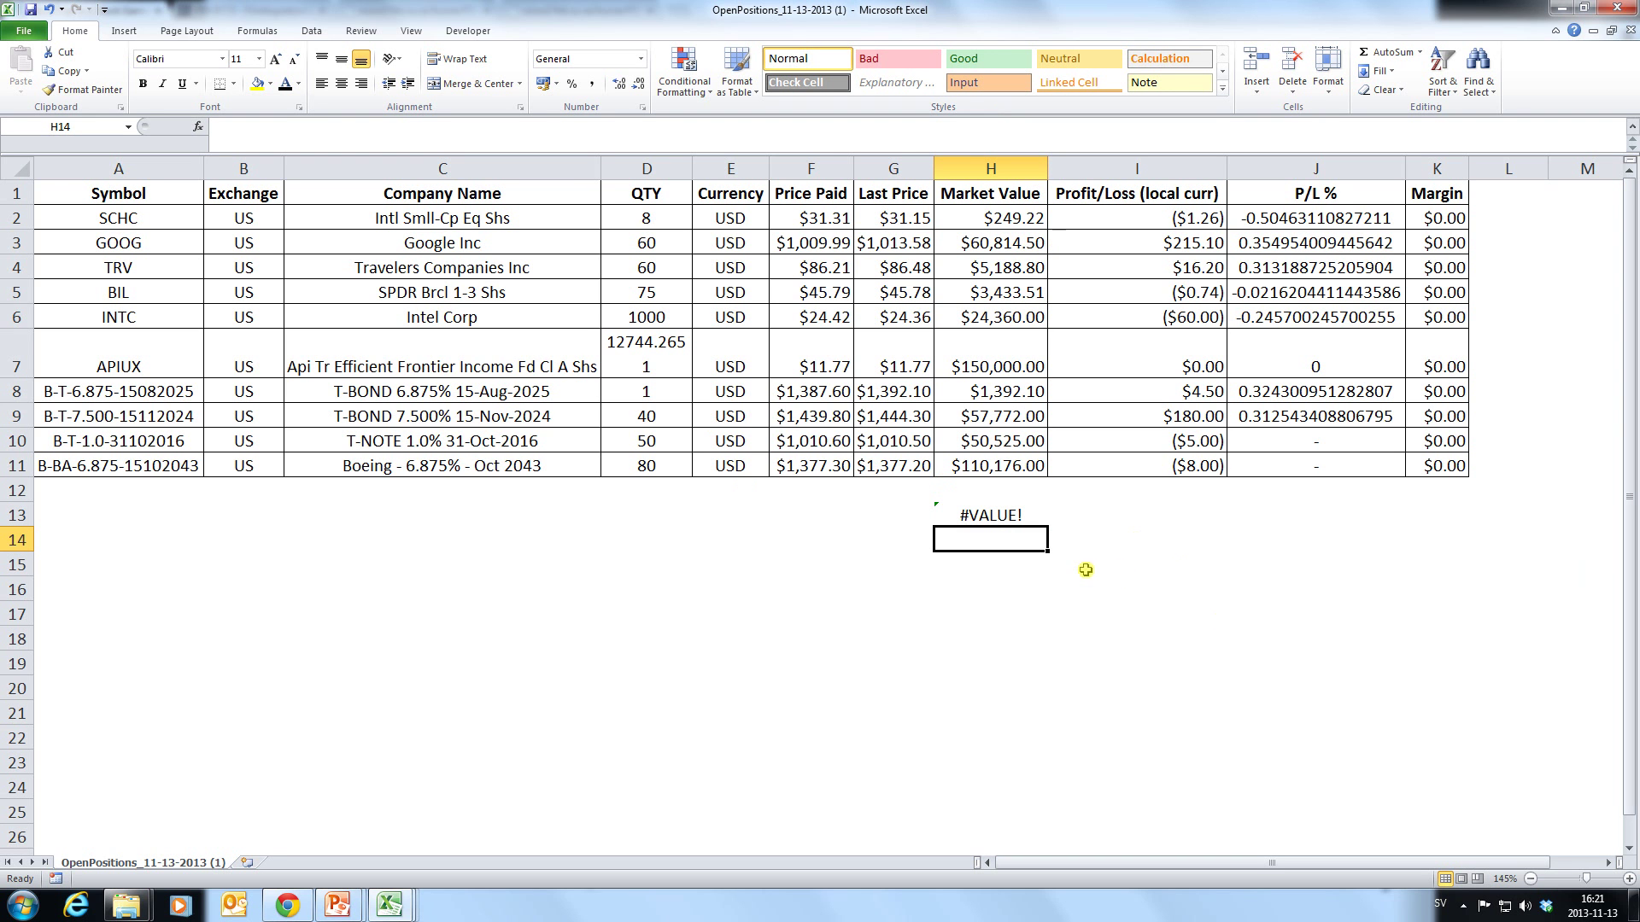
Inspect the characters of the market value stored in H8, without changing the cell.
double_click(996, 398)
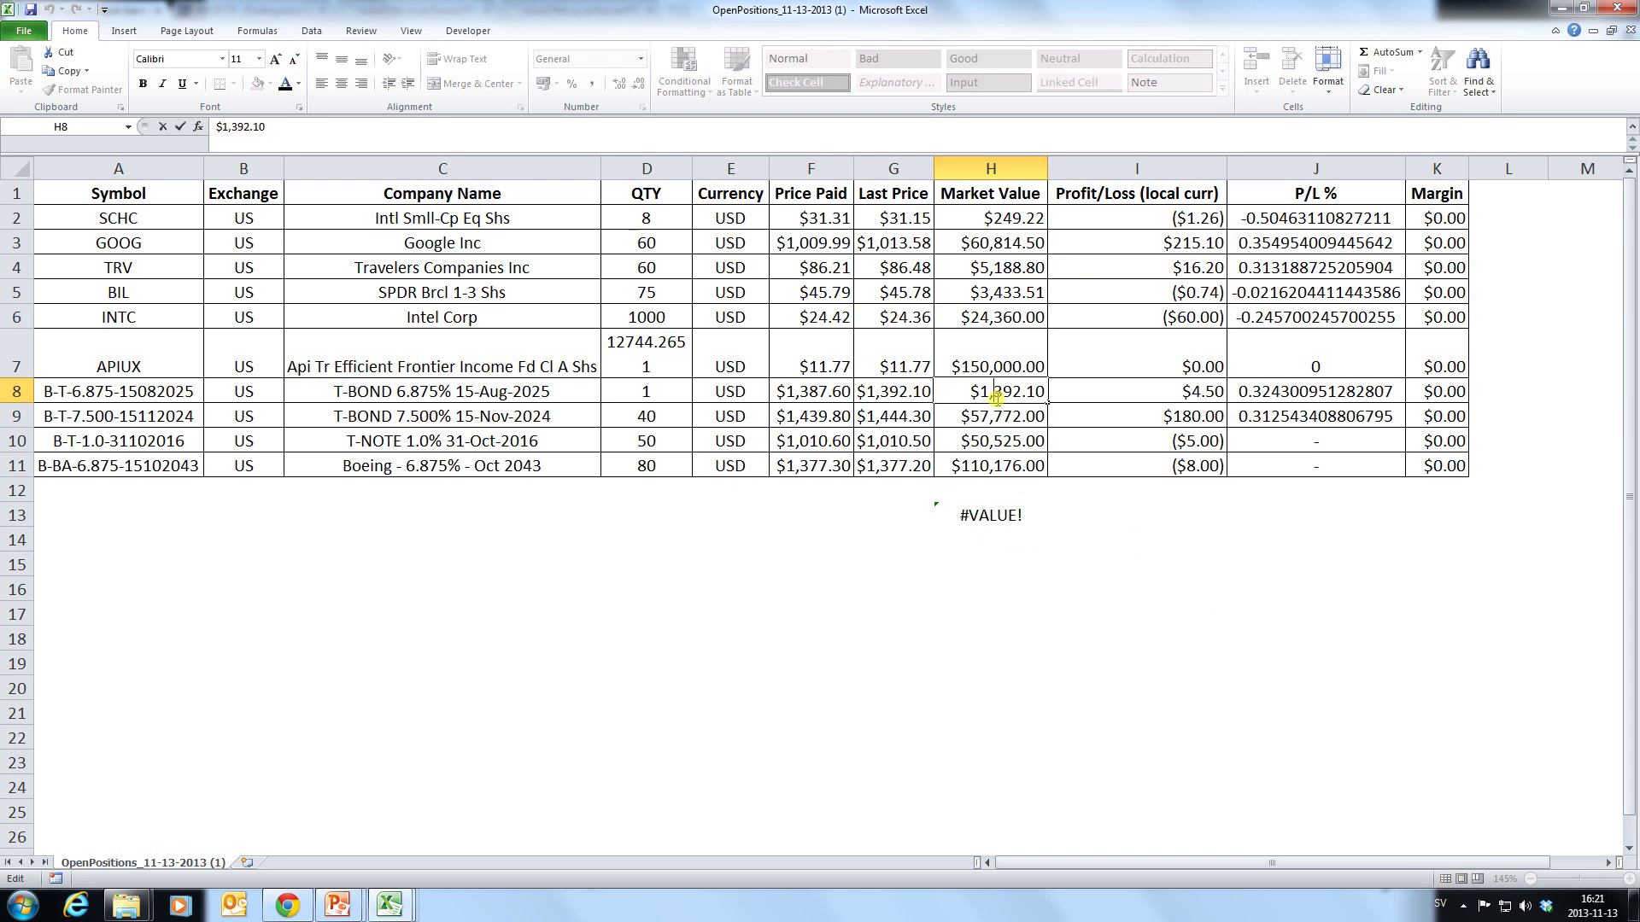
key("Right")
key("Right")
key("Right")
left_click_drag(977, 391, 963, 391)
left_click(992, 391)
left_click(993, 538)
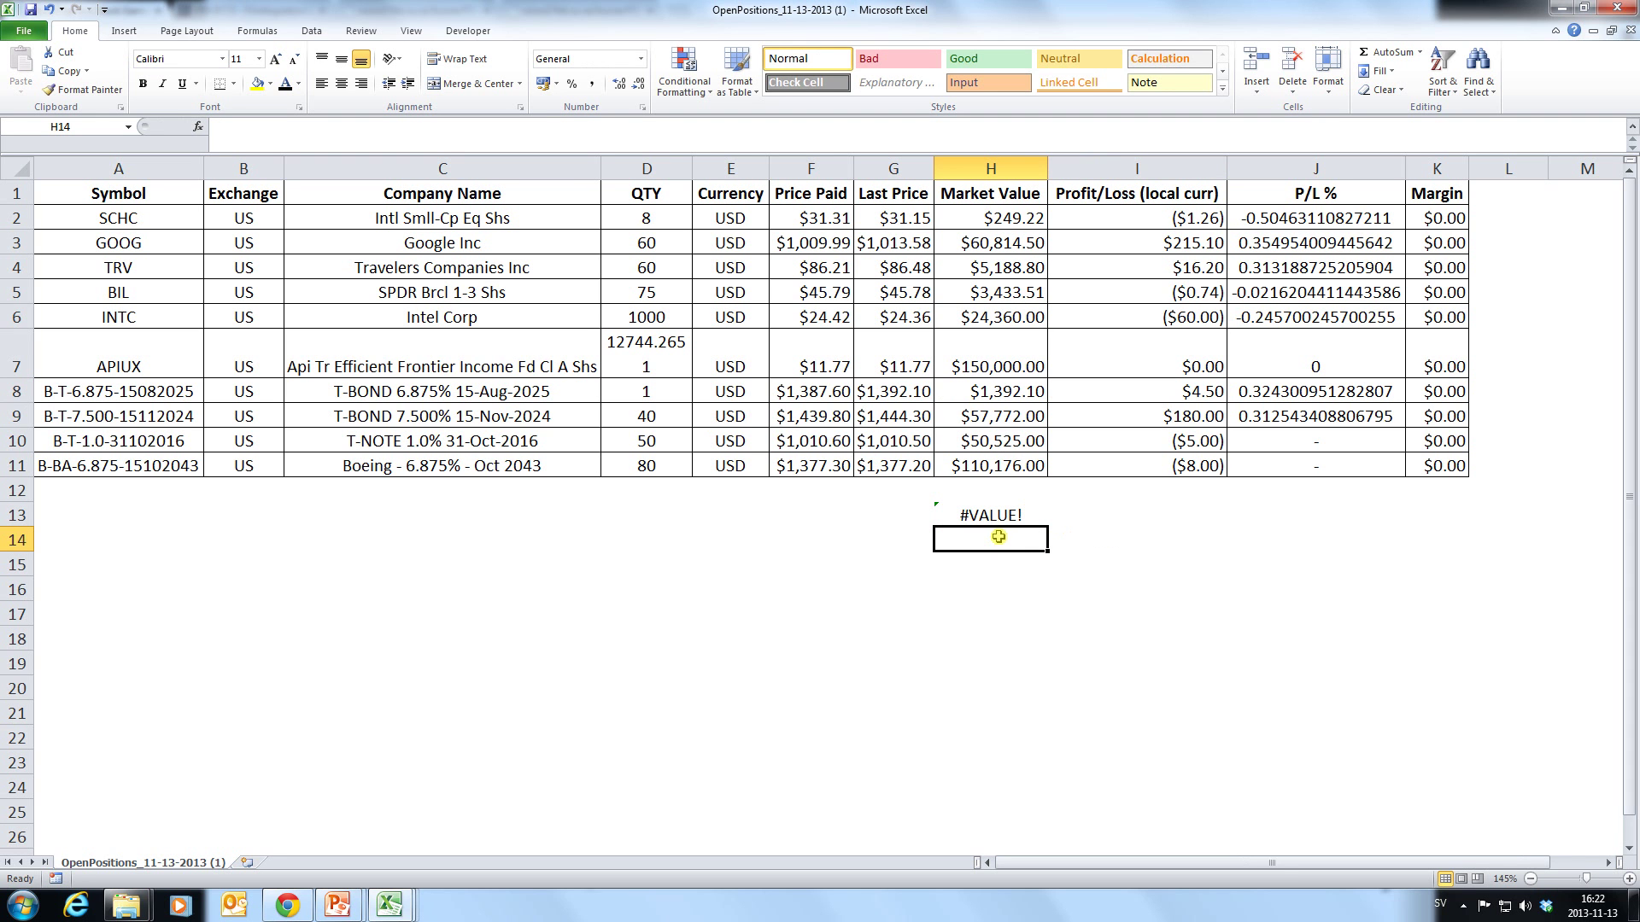
Remove all comma thousands separators from the sheet by replacing every "," with nothing.
left_click(907, 561)
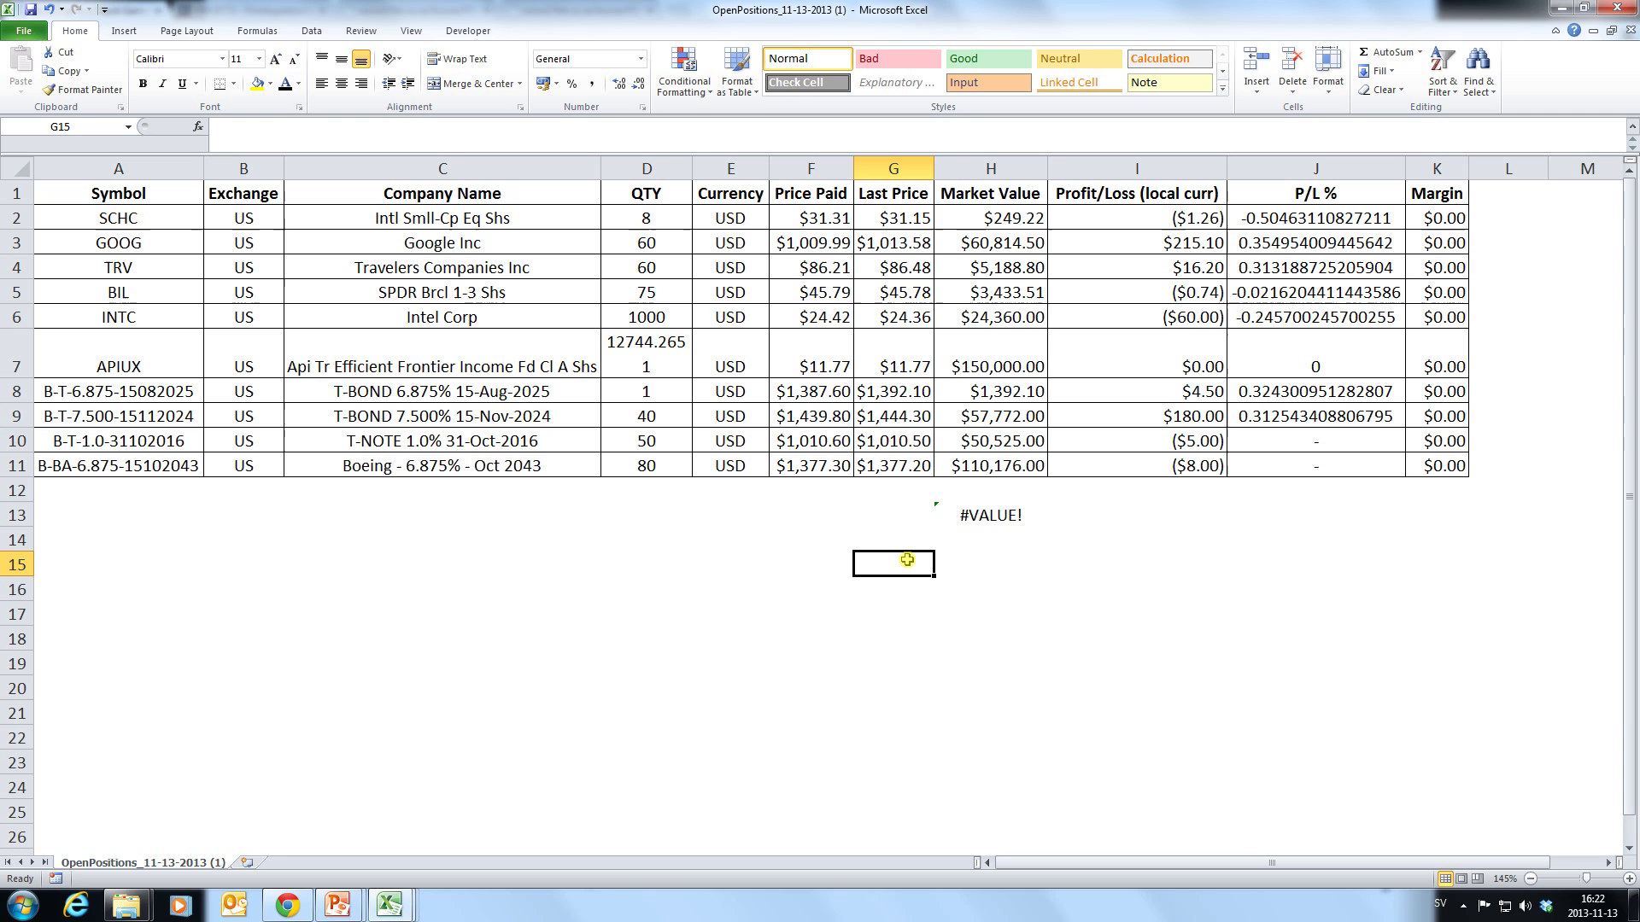
key("ctrl+f")
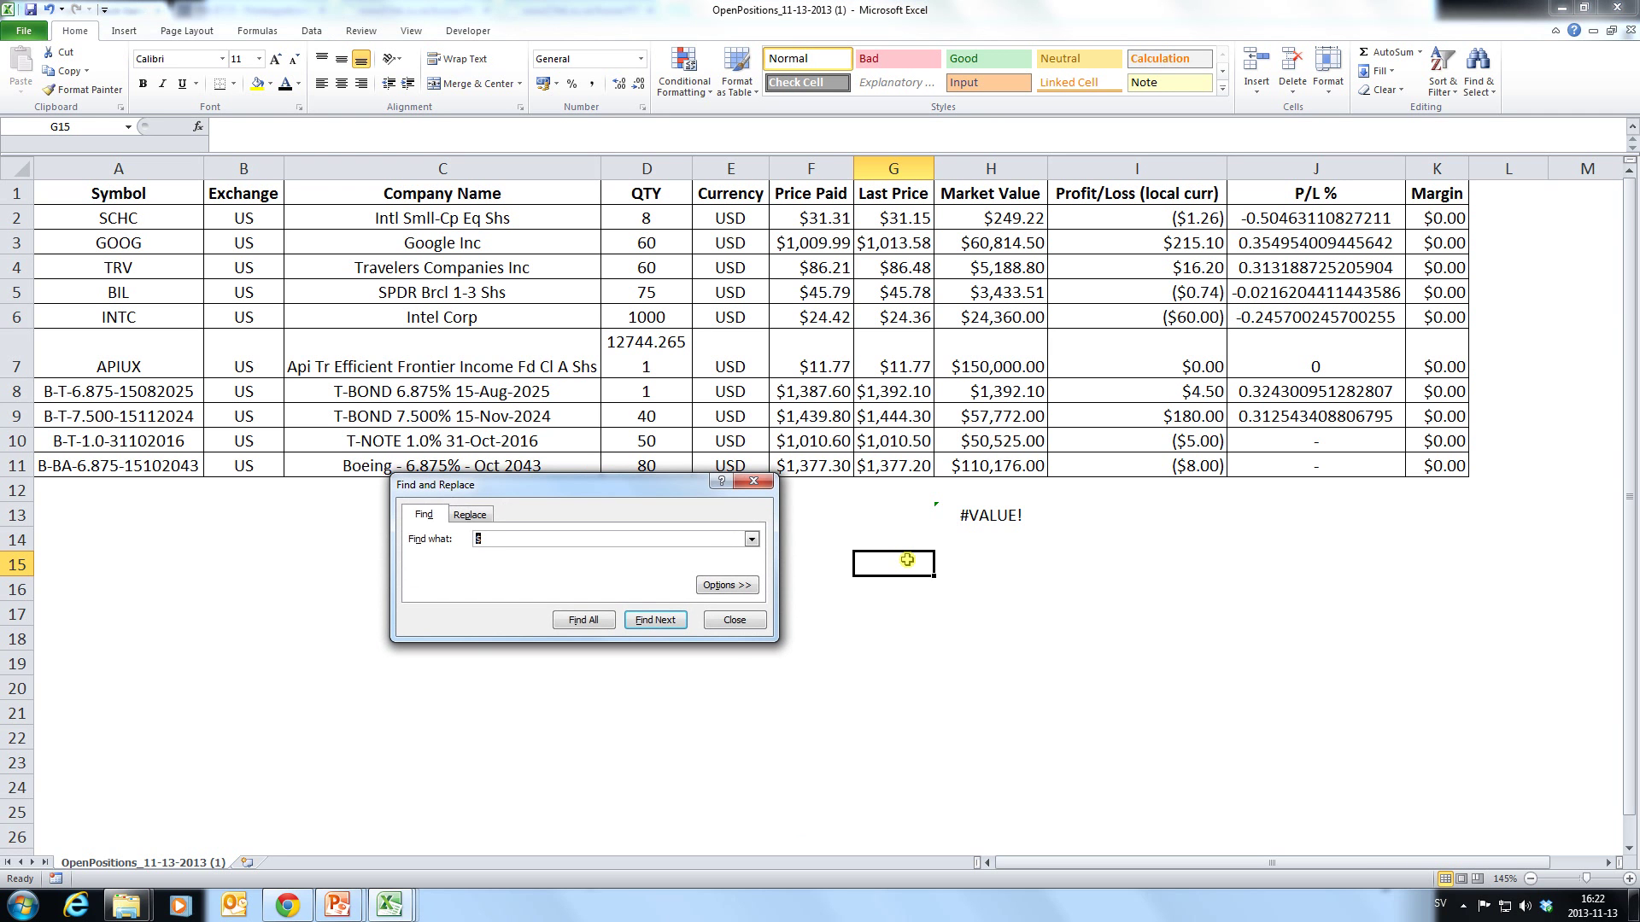
left_click(482, 517)
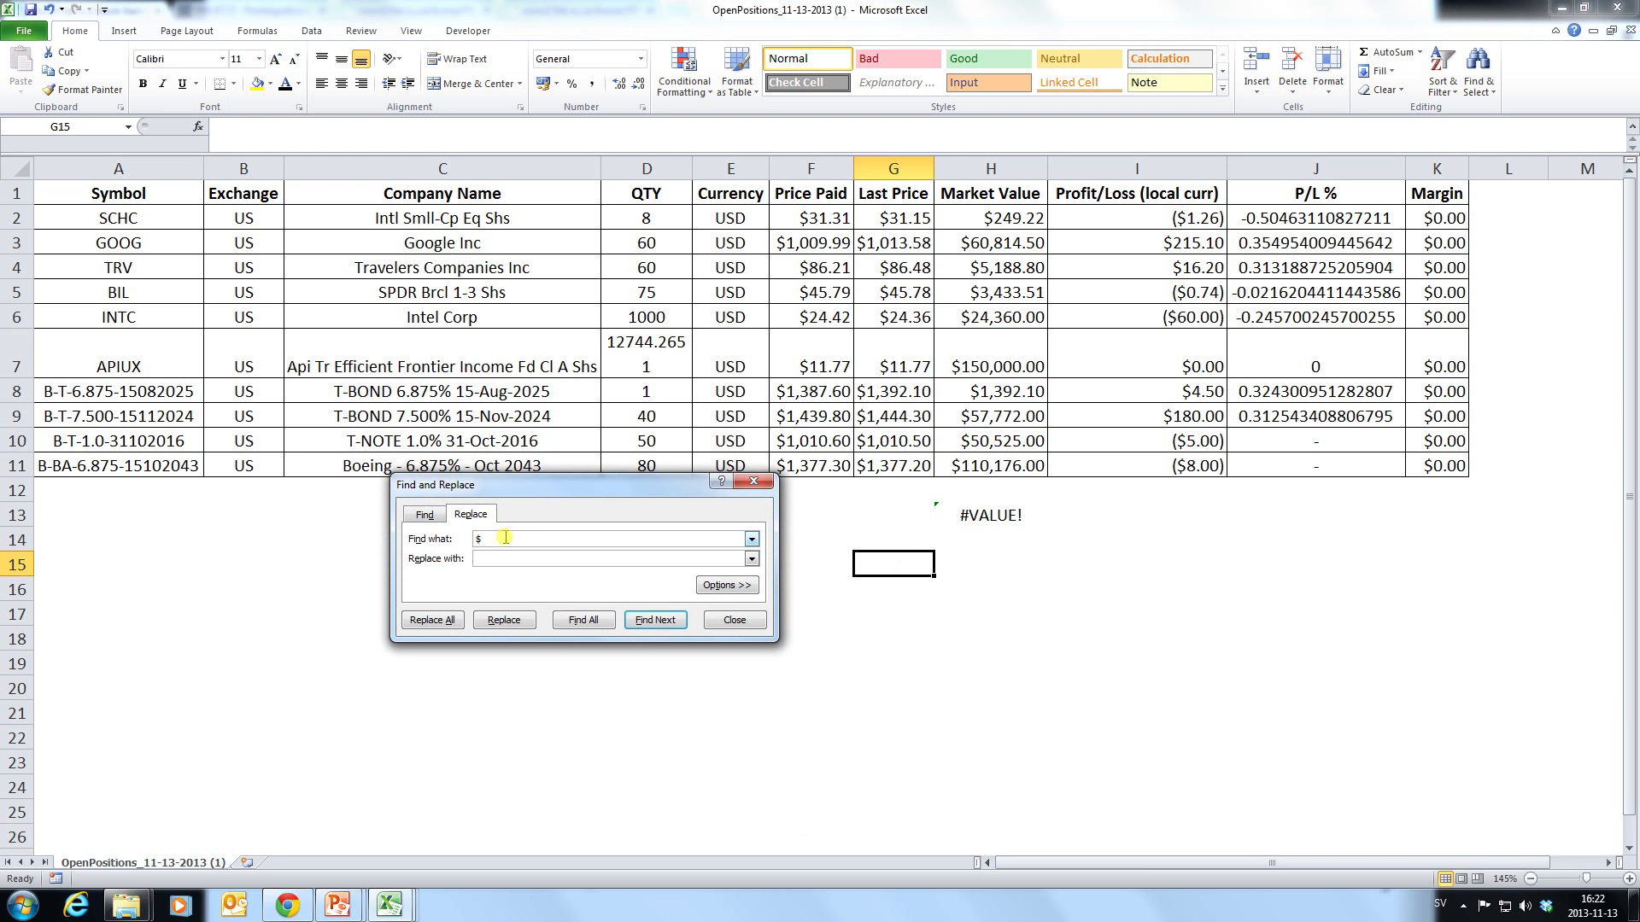
key("BackSpace")
type(",")
left_click(433, 625)
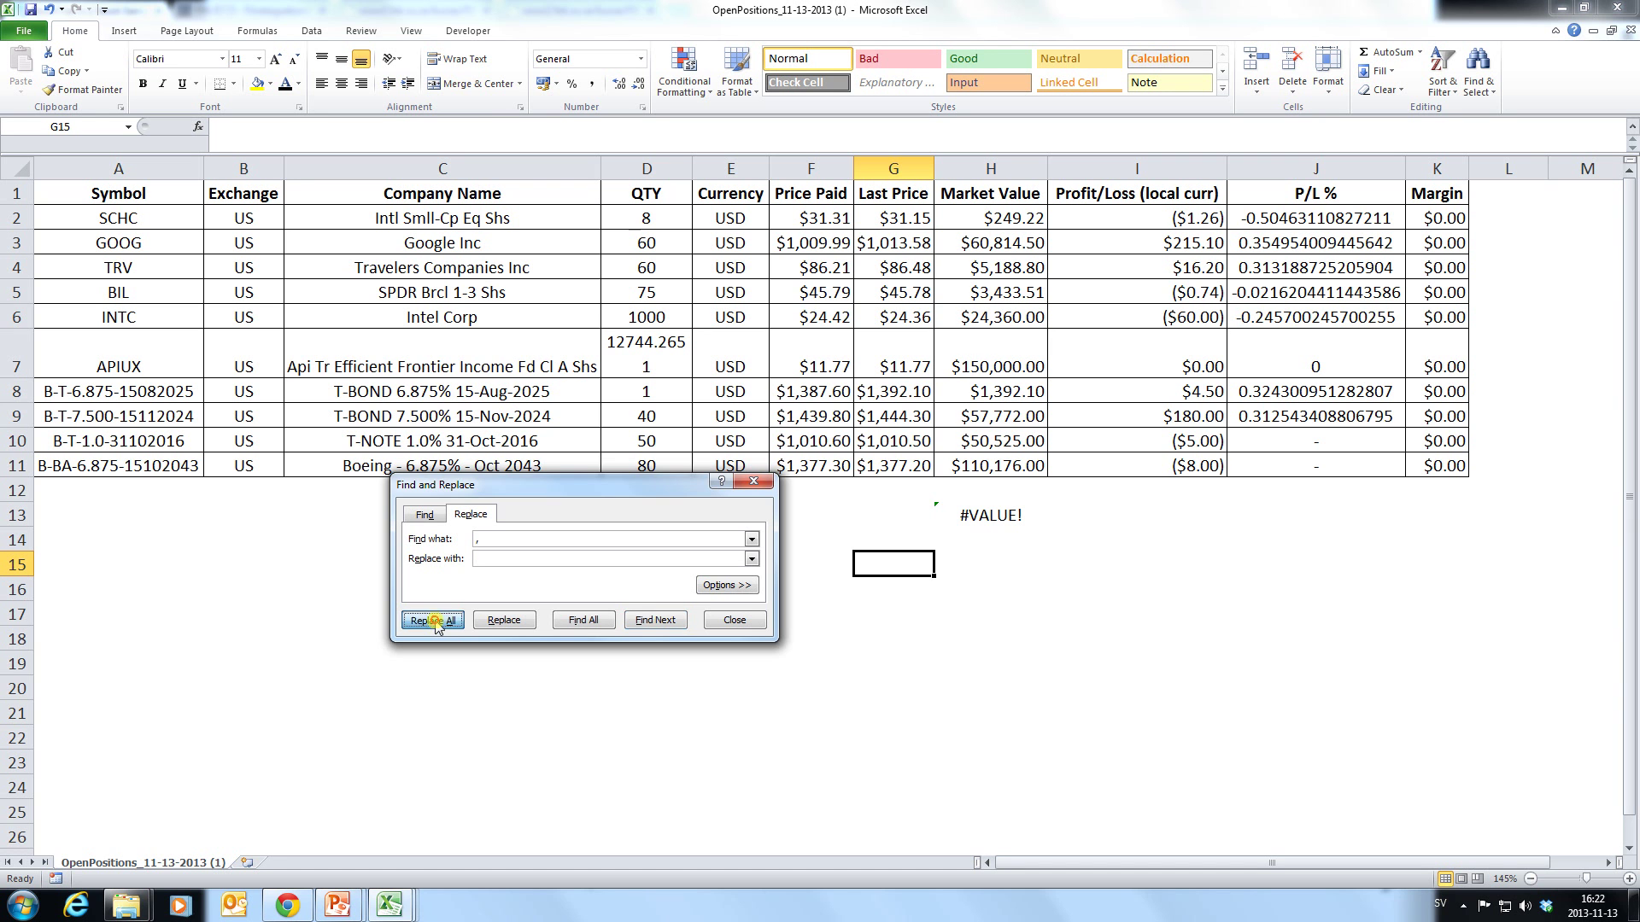
left_click(818, 495)
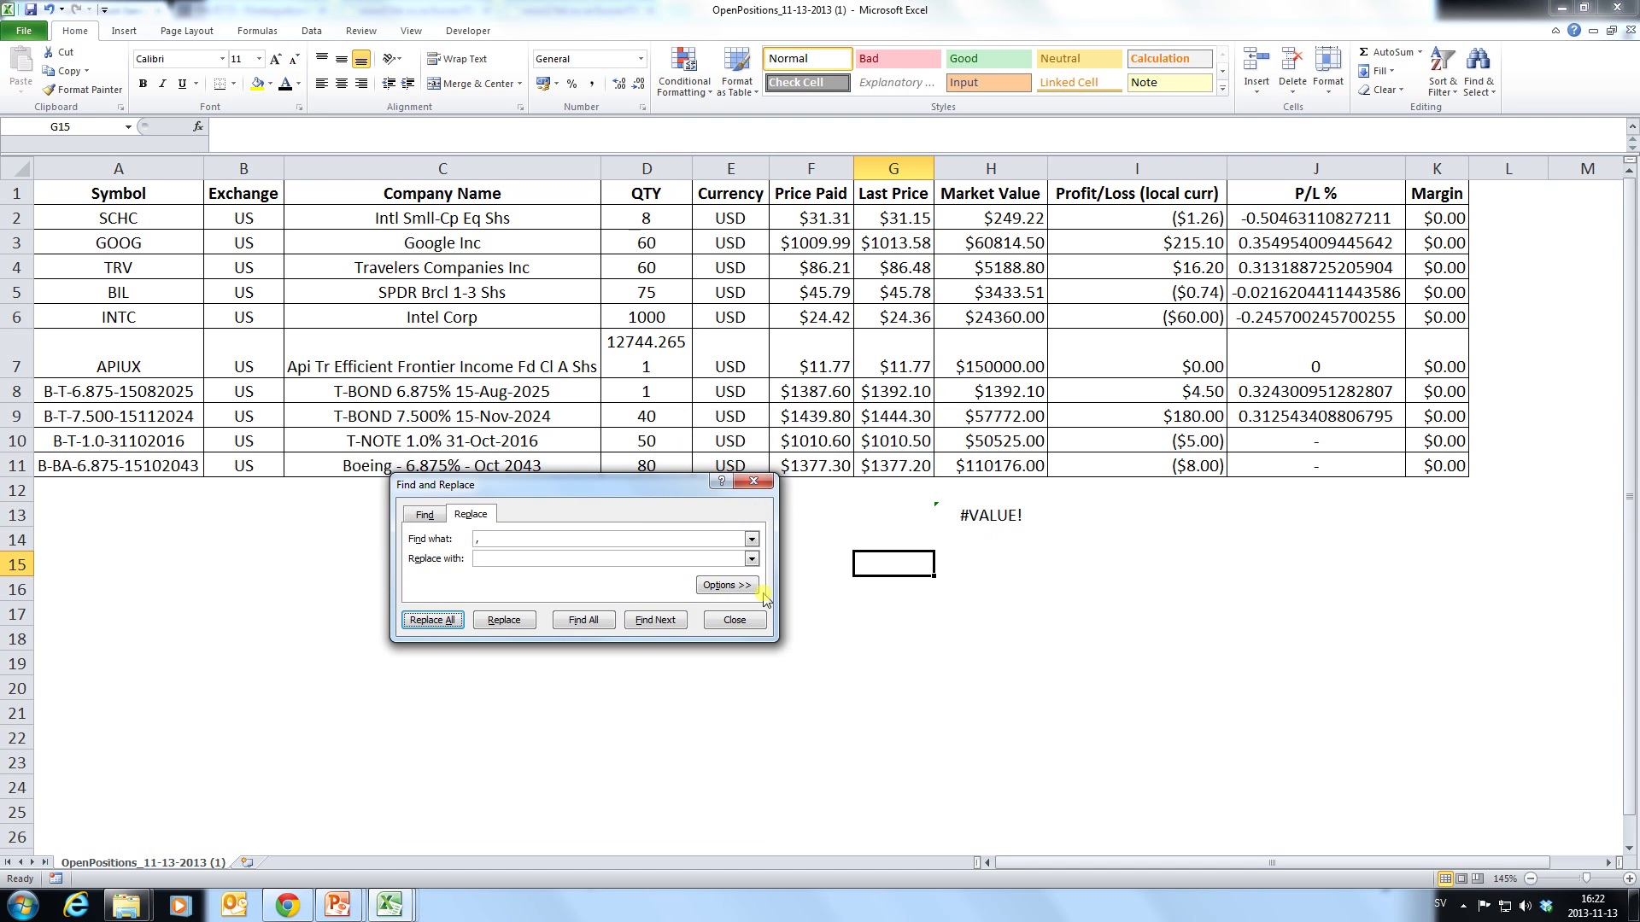
left_click(734, 620)
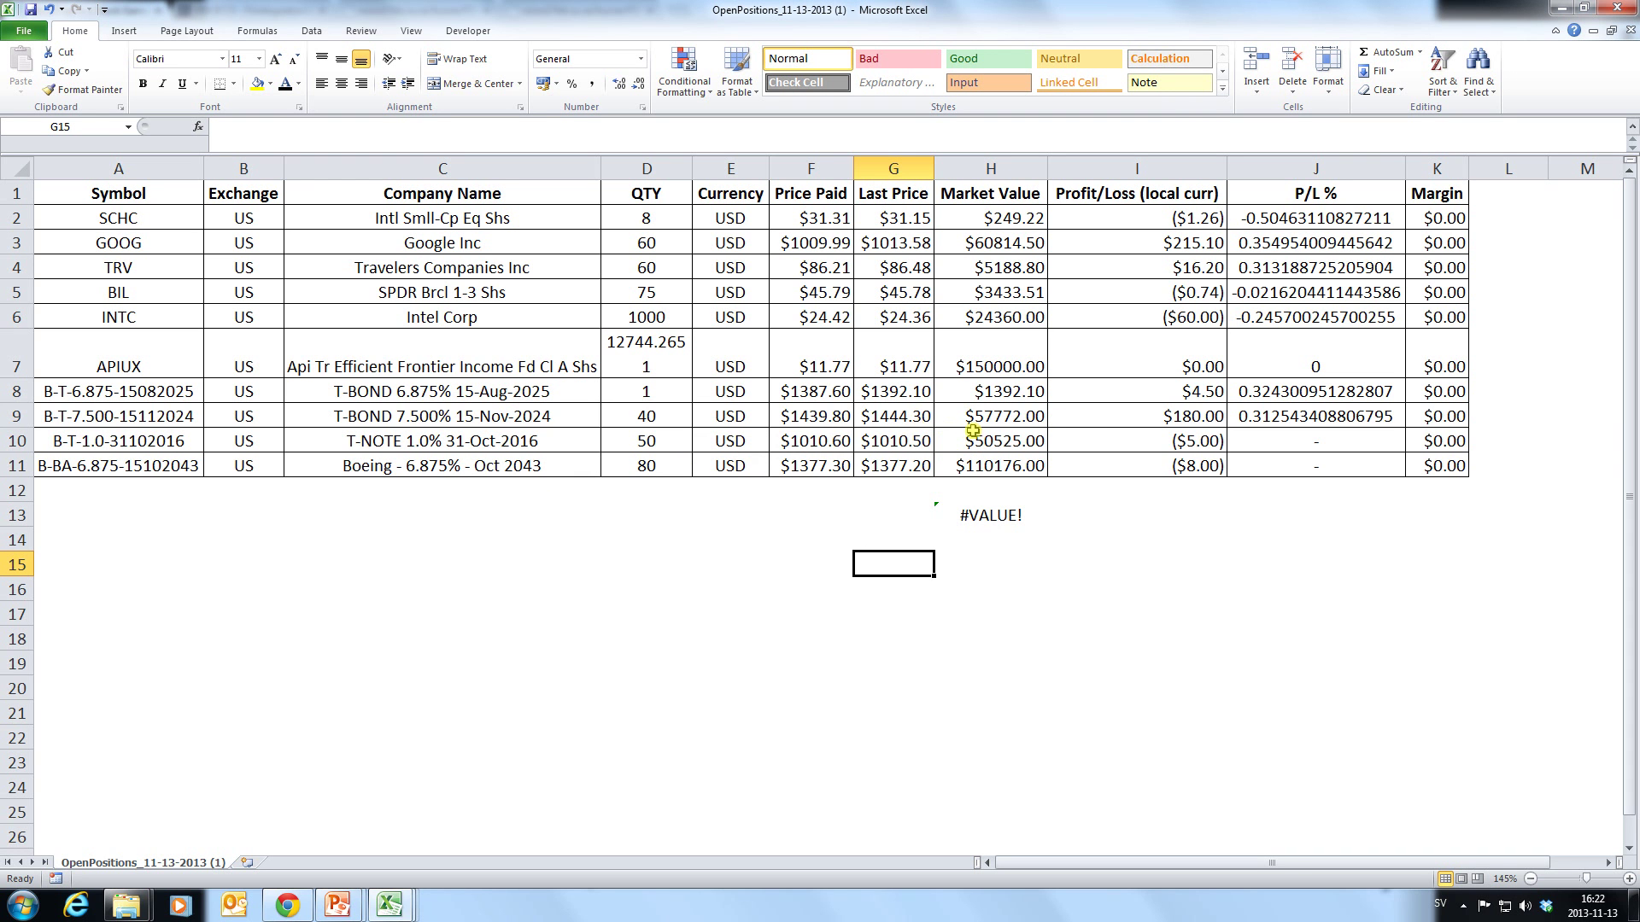
Check the decimal separator in G9 and replace every "." in the sheet with ",".
double_click(912, 419)
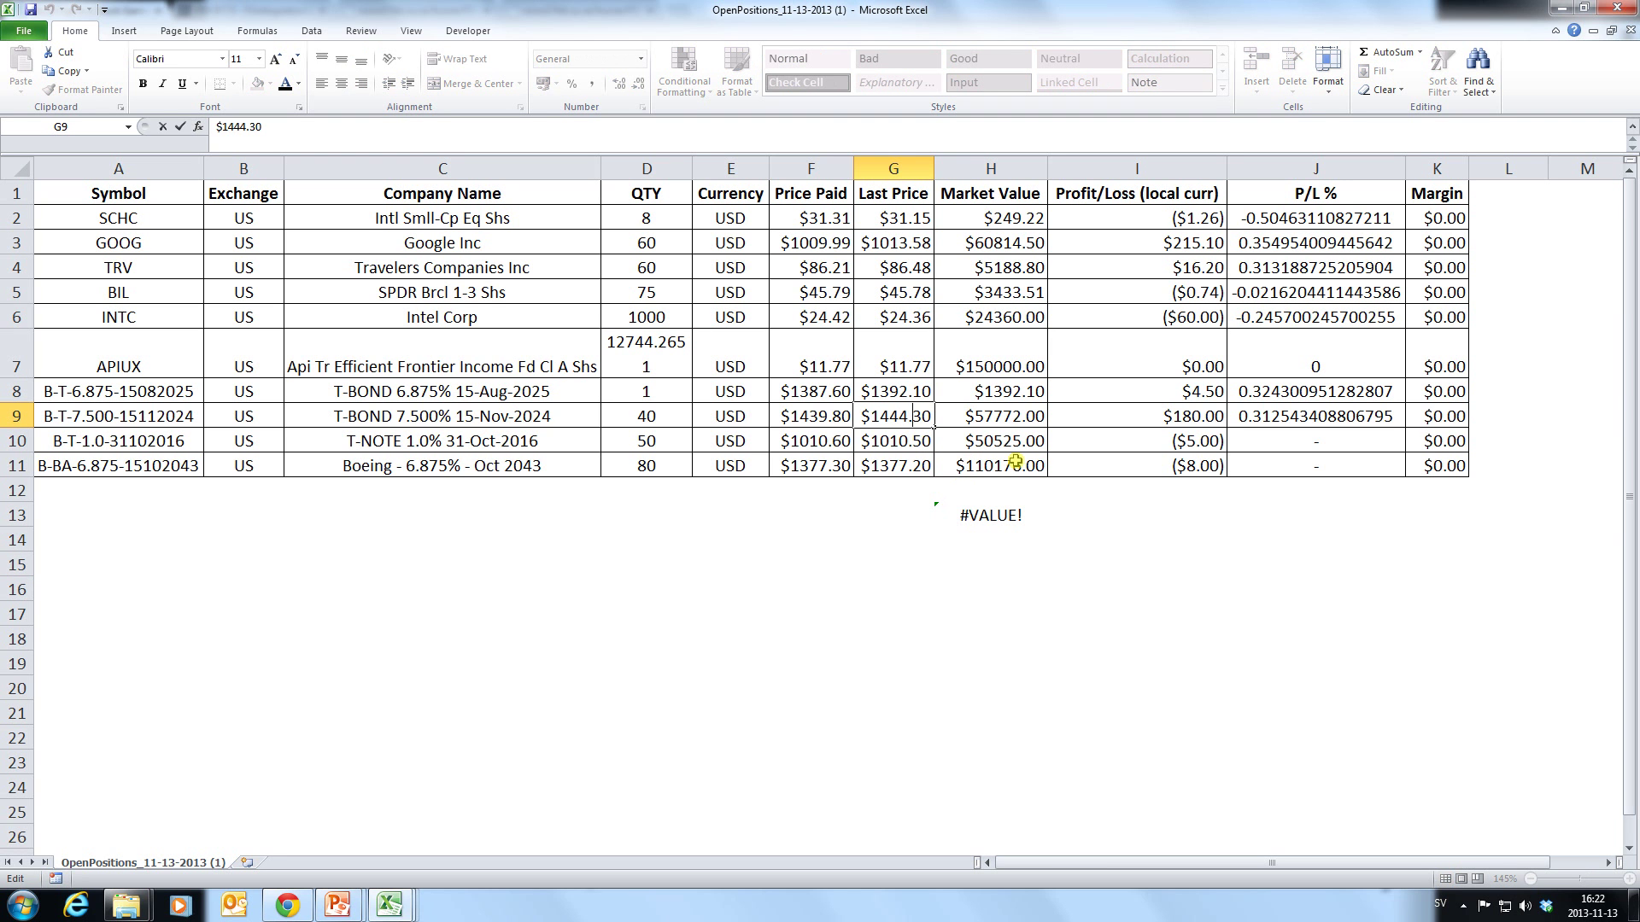
key("Escape")
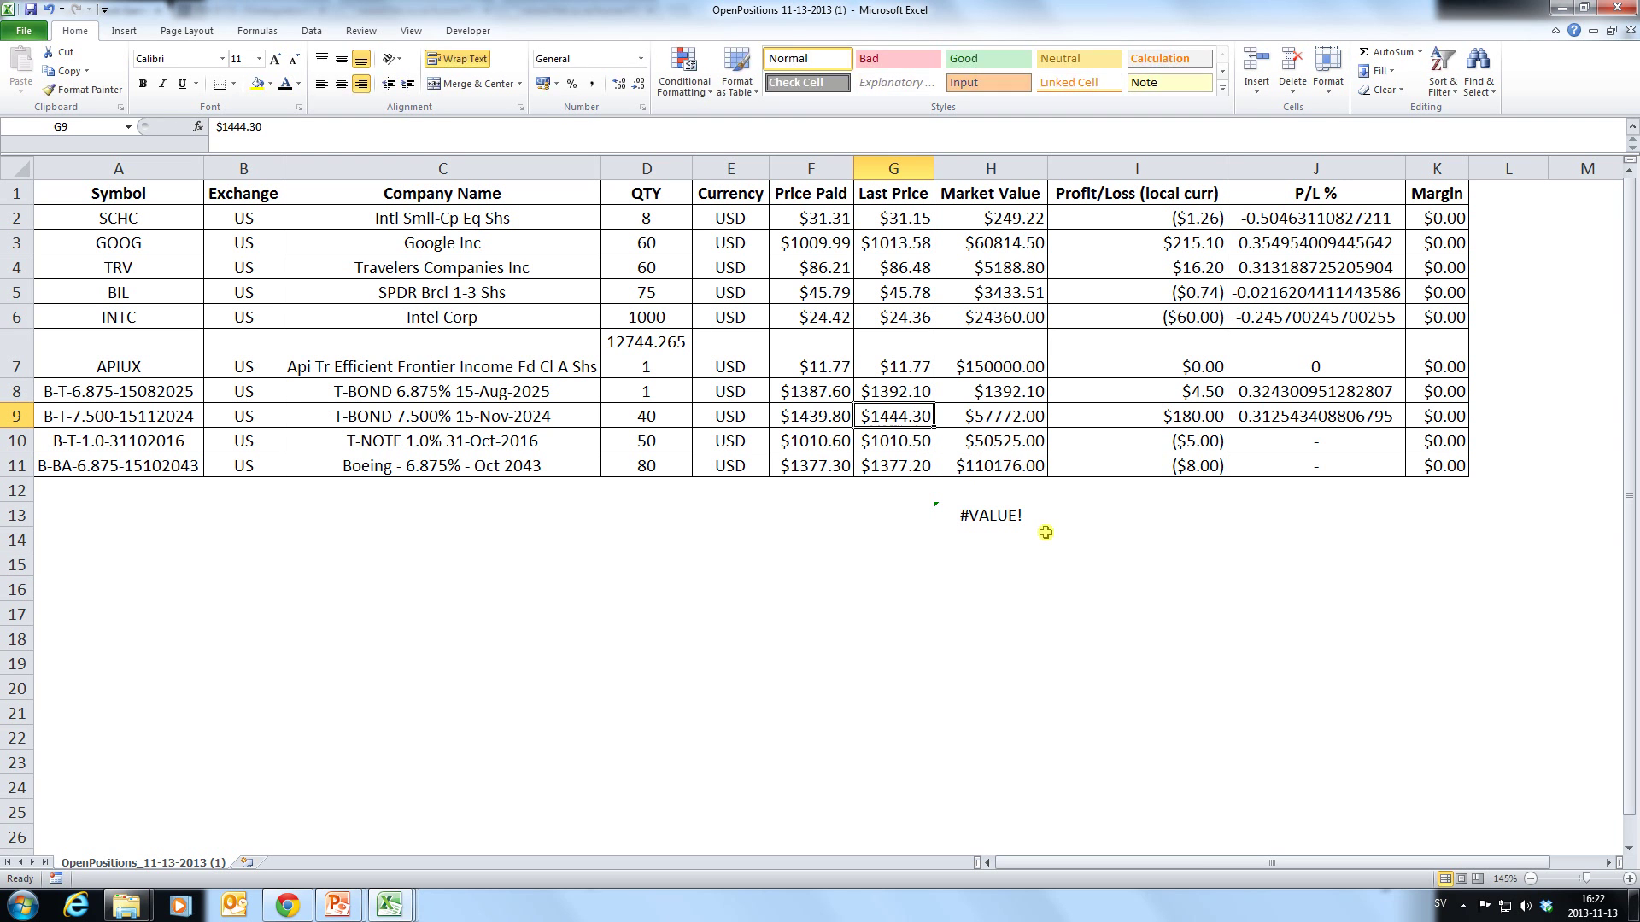
left_click(1035, 564)
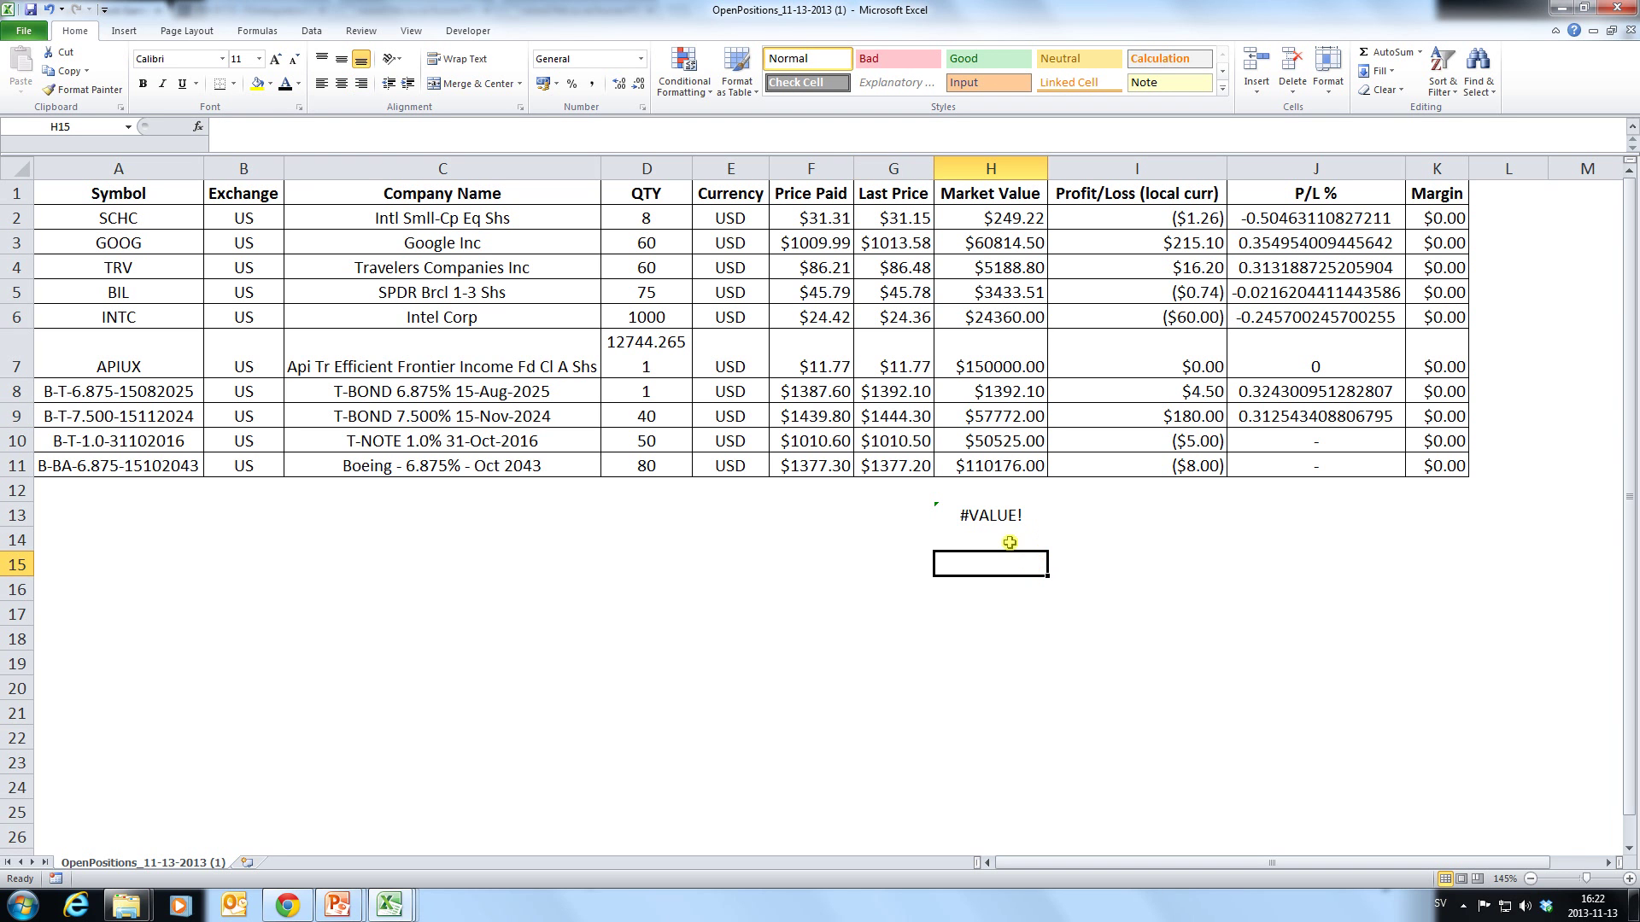
key("ctrl+f")
left_click(468, 517)
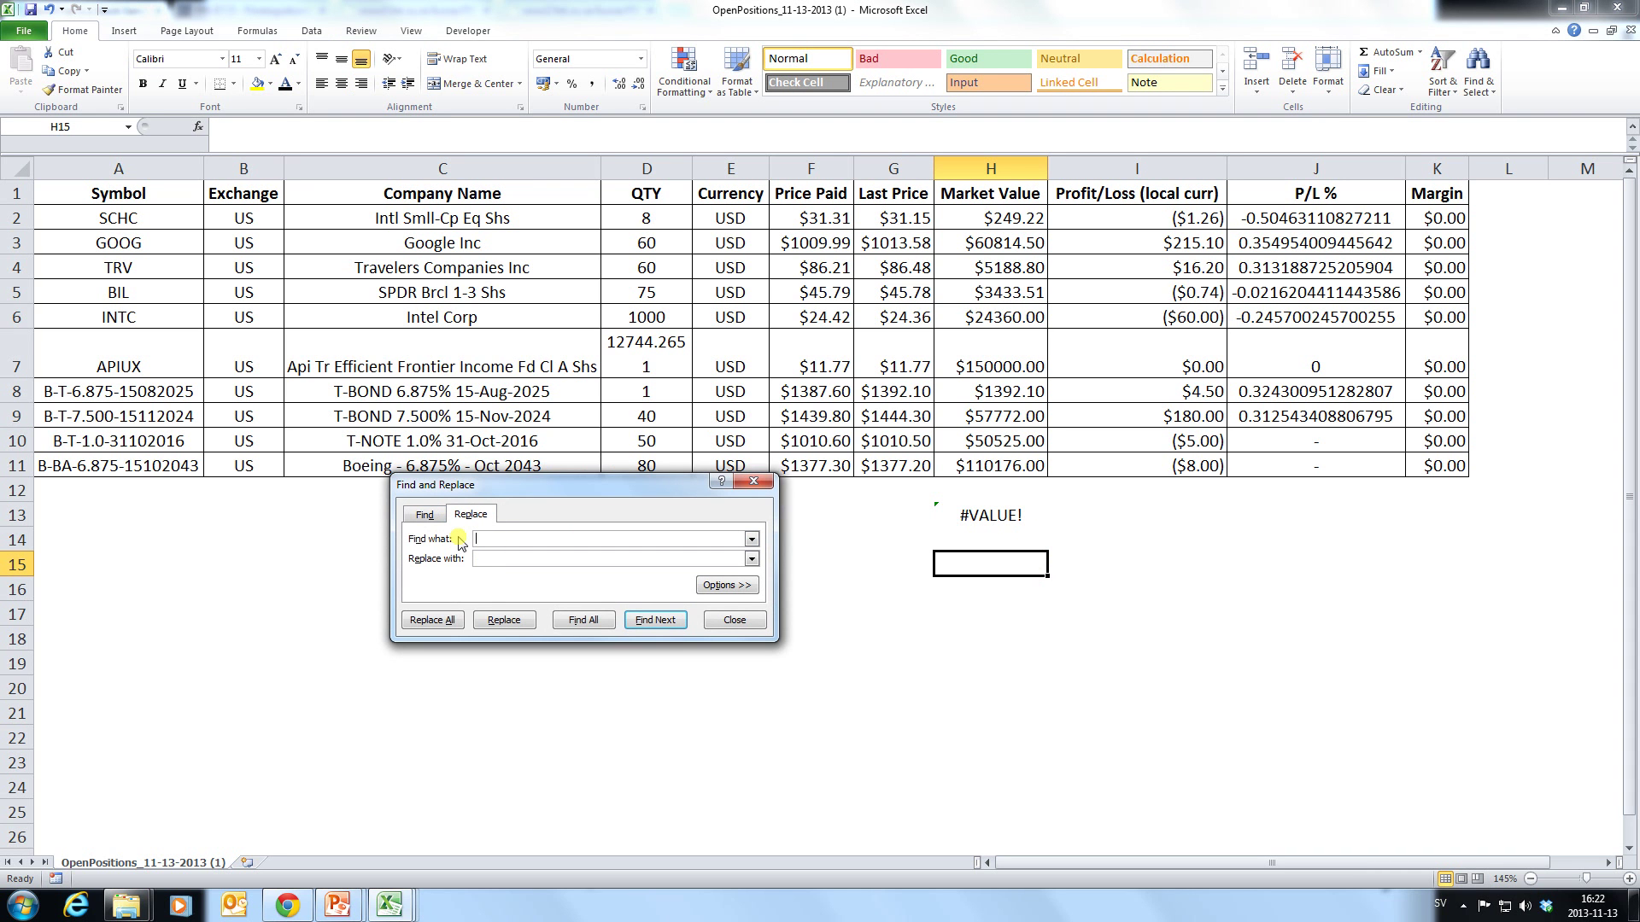
type(",")
left_click(437, 628)
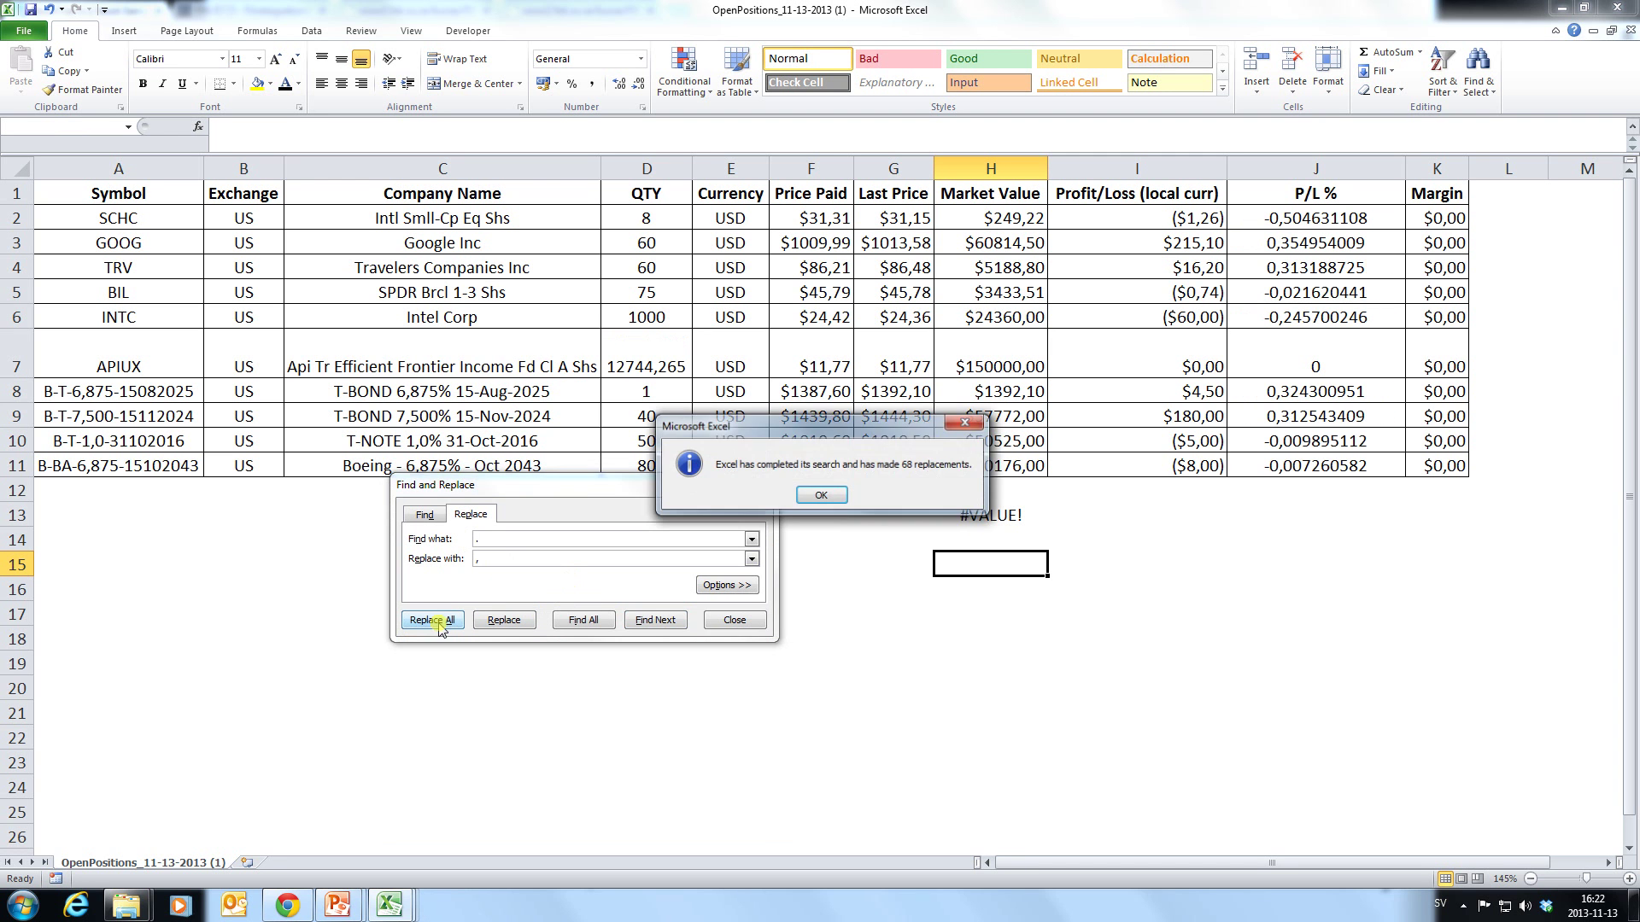
left_click(825, 496)
left_click(735, 620)
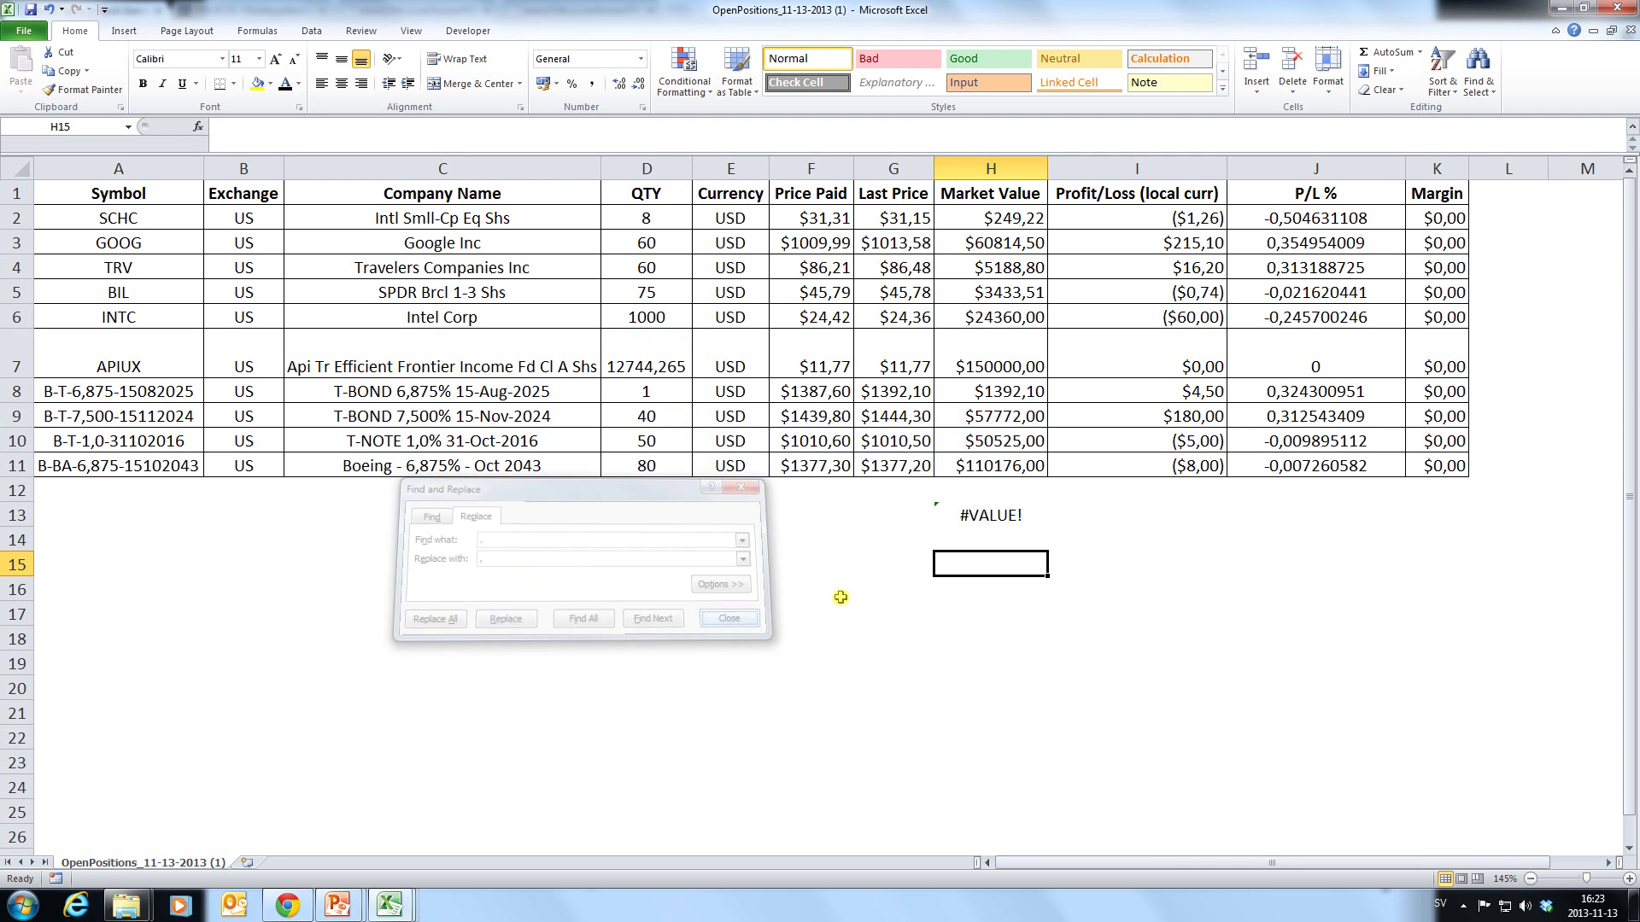
Remove all dollar signs from the sheet by replacing every "$" with nothing, and check the total formula in H13.
left_click(1018, 523)
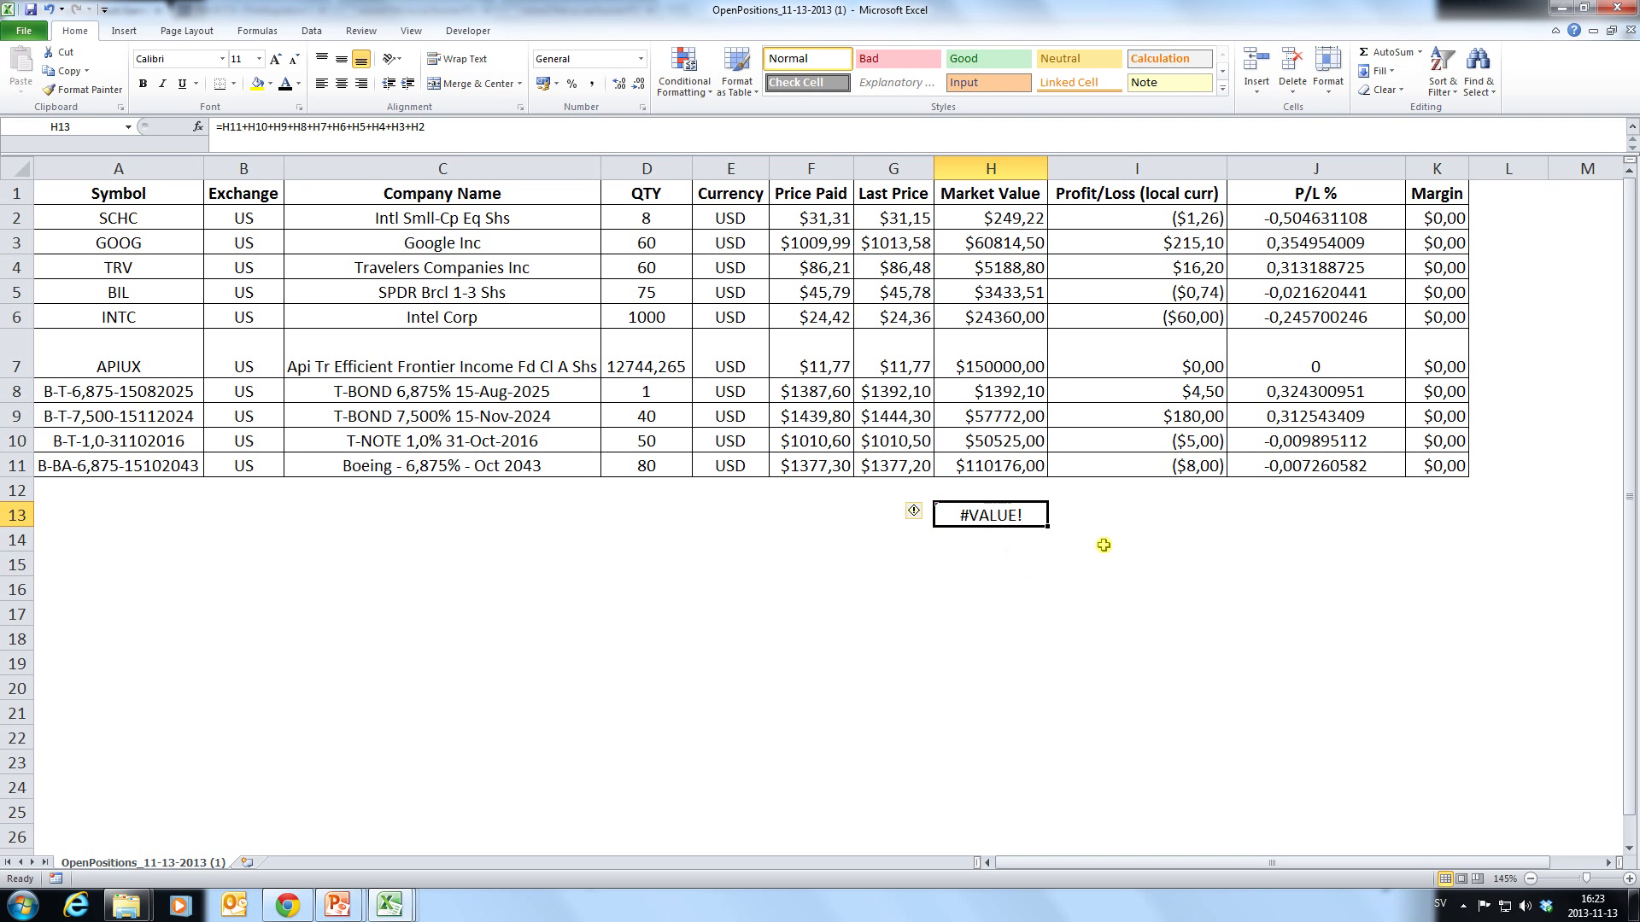
left_click(1001, 551)
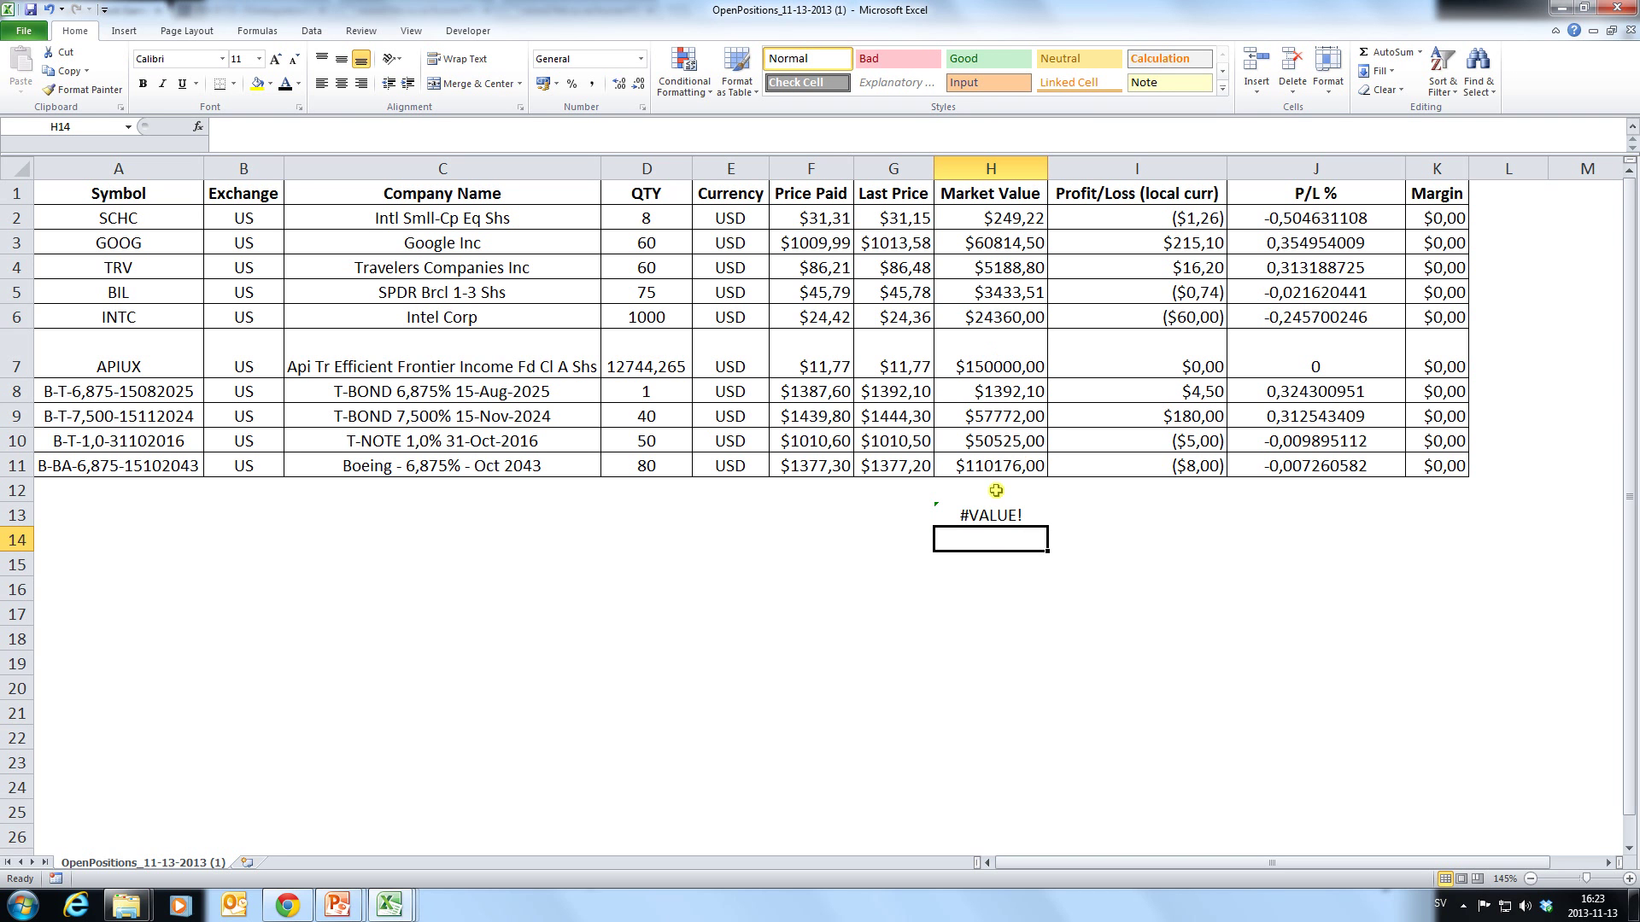
key("ctrl+f")
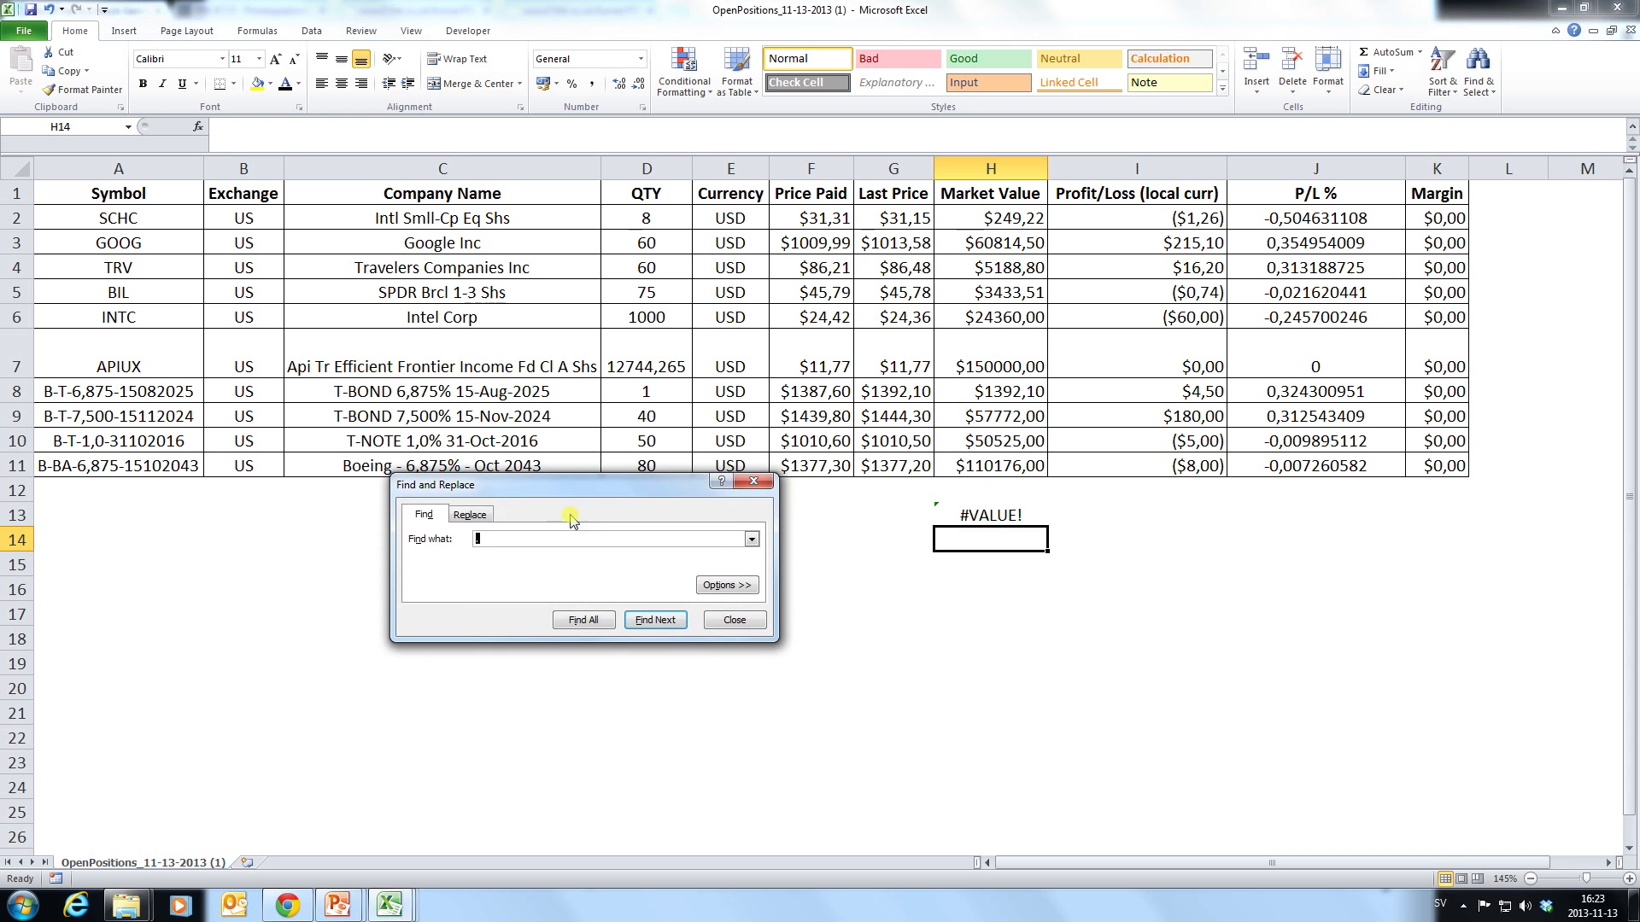
left_click(470, 514)
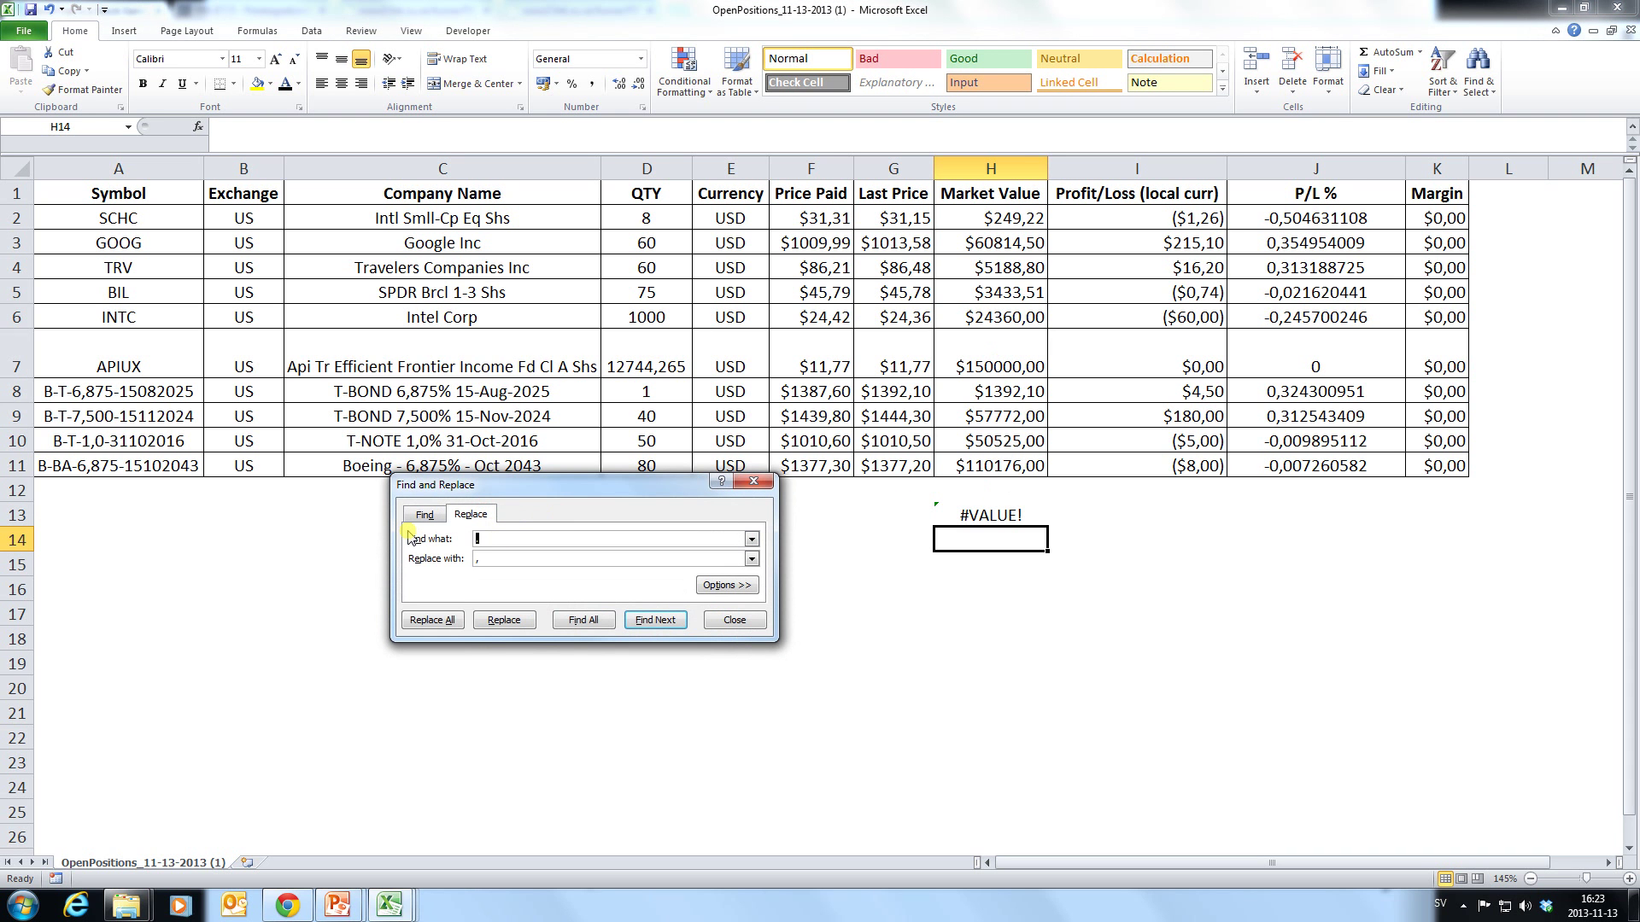
left_click(482, 559)
key("BackSpace")
left_click(443, 622)
left_click(820, 506)
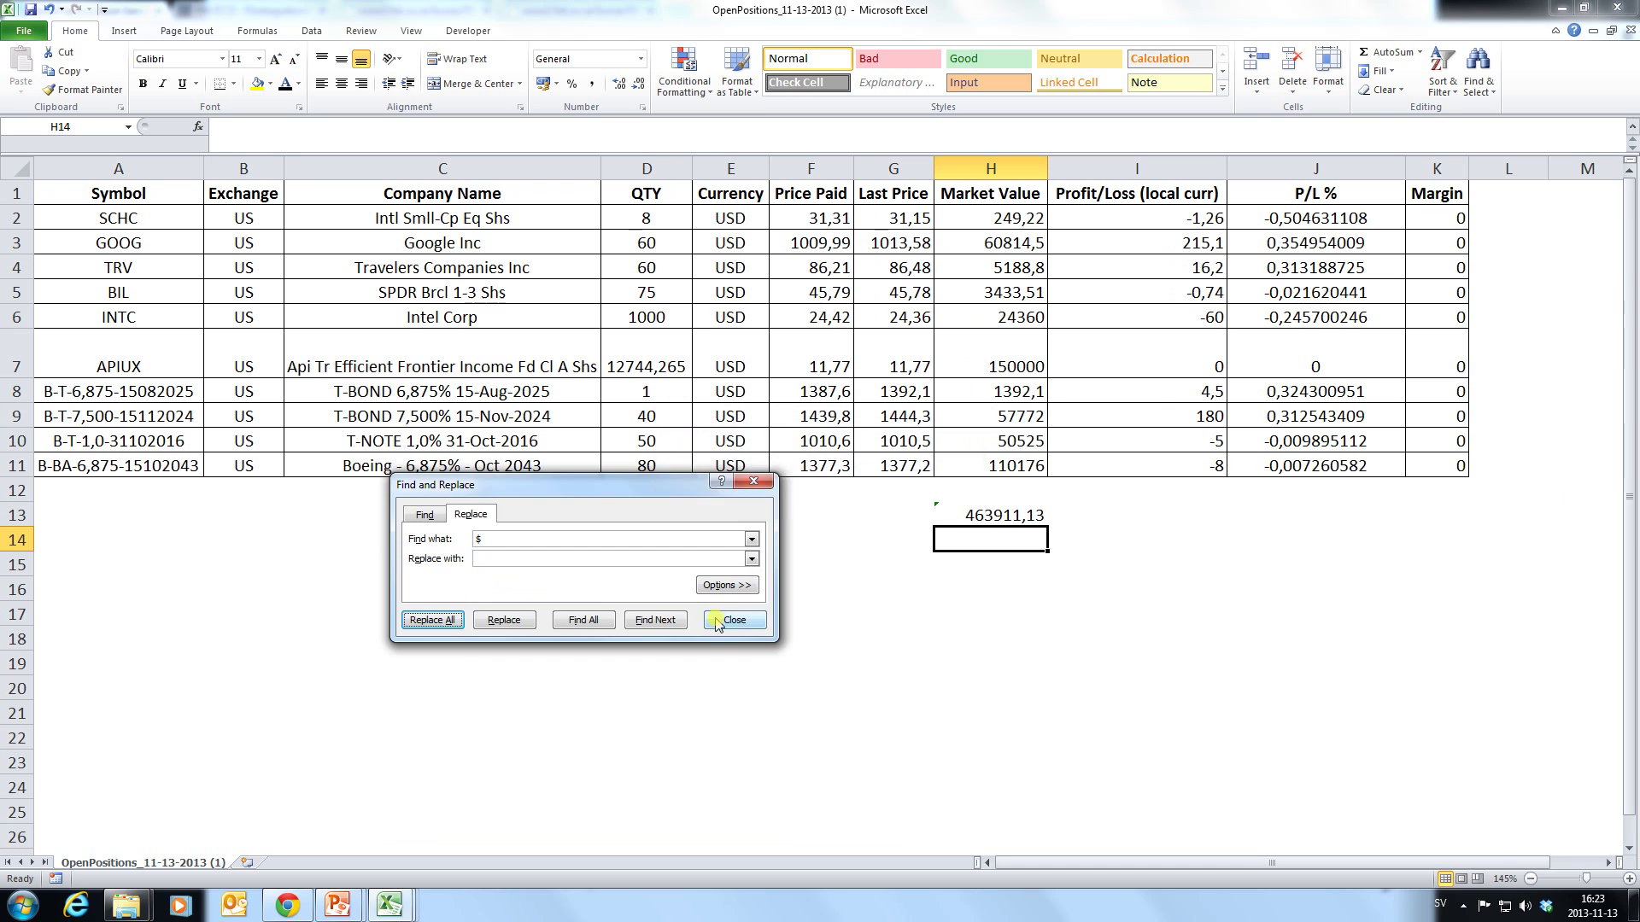
left_click(717, 621)
left_click(1026, 472)
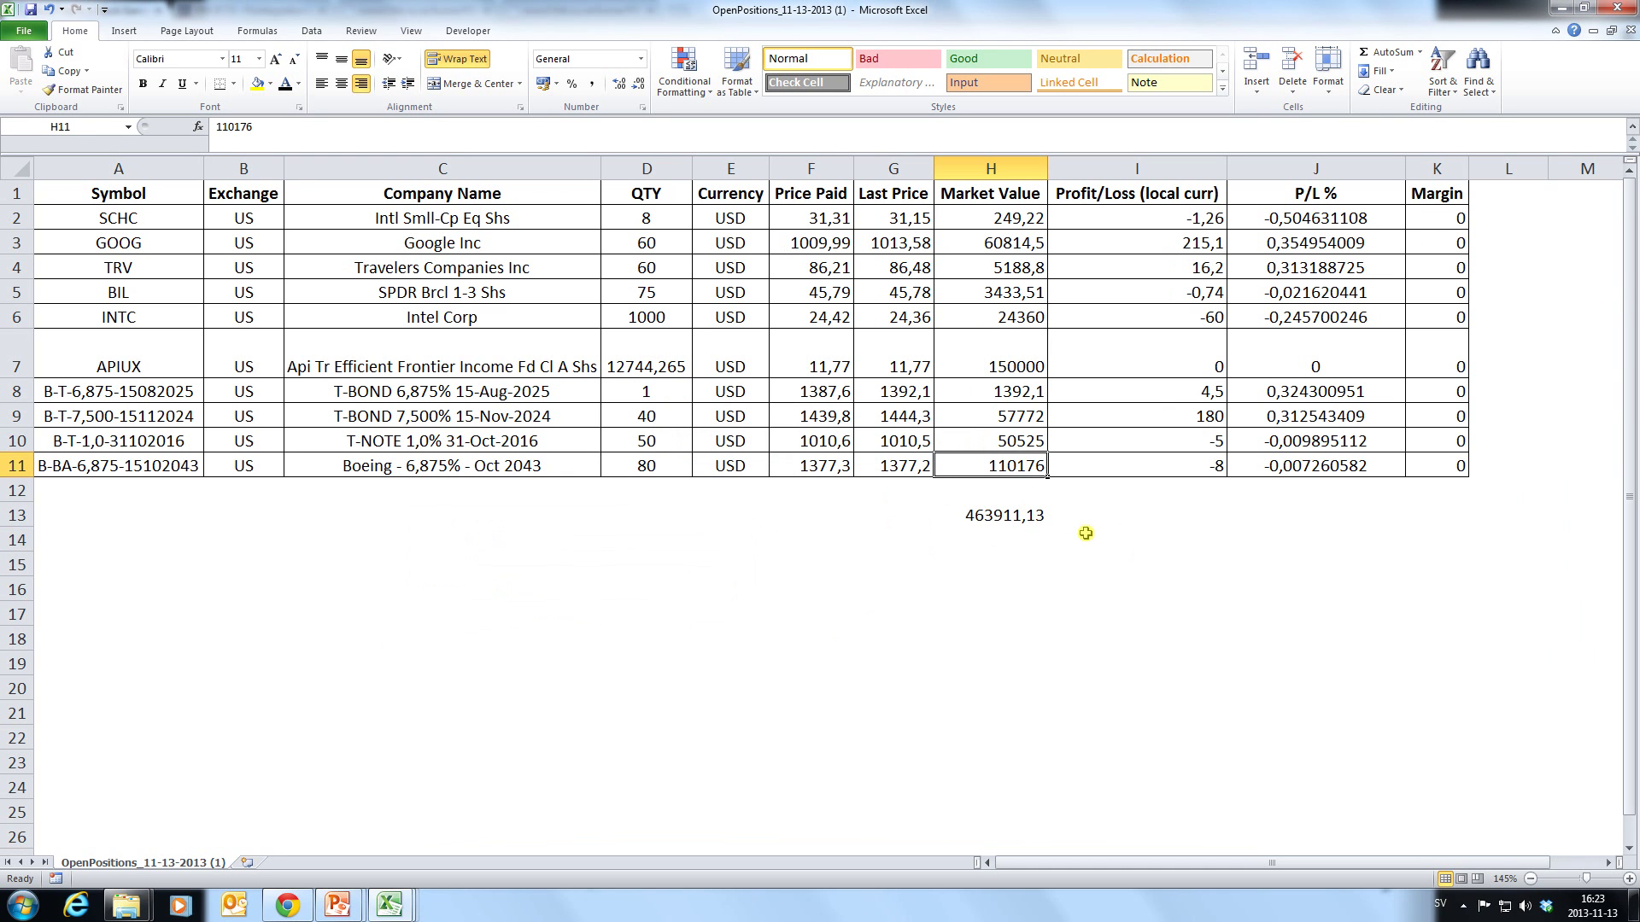
left_click(1024, 519)
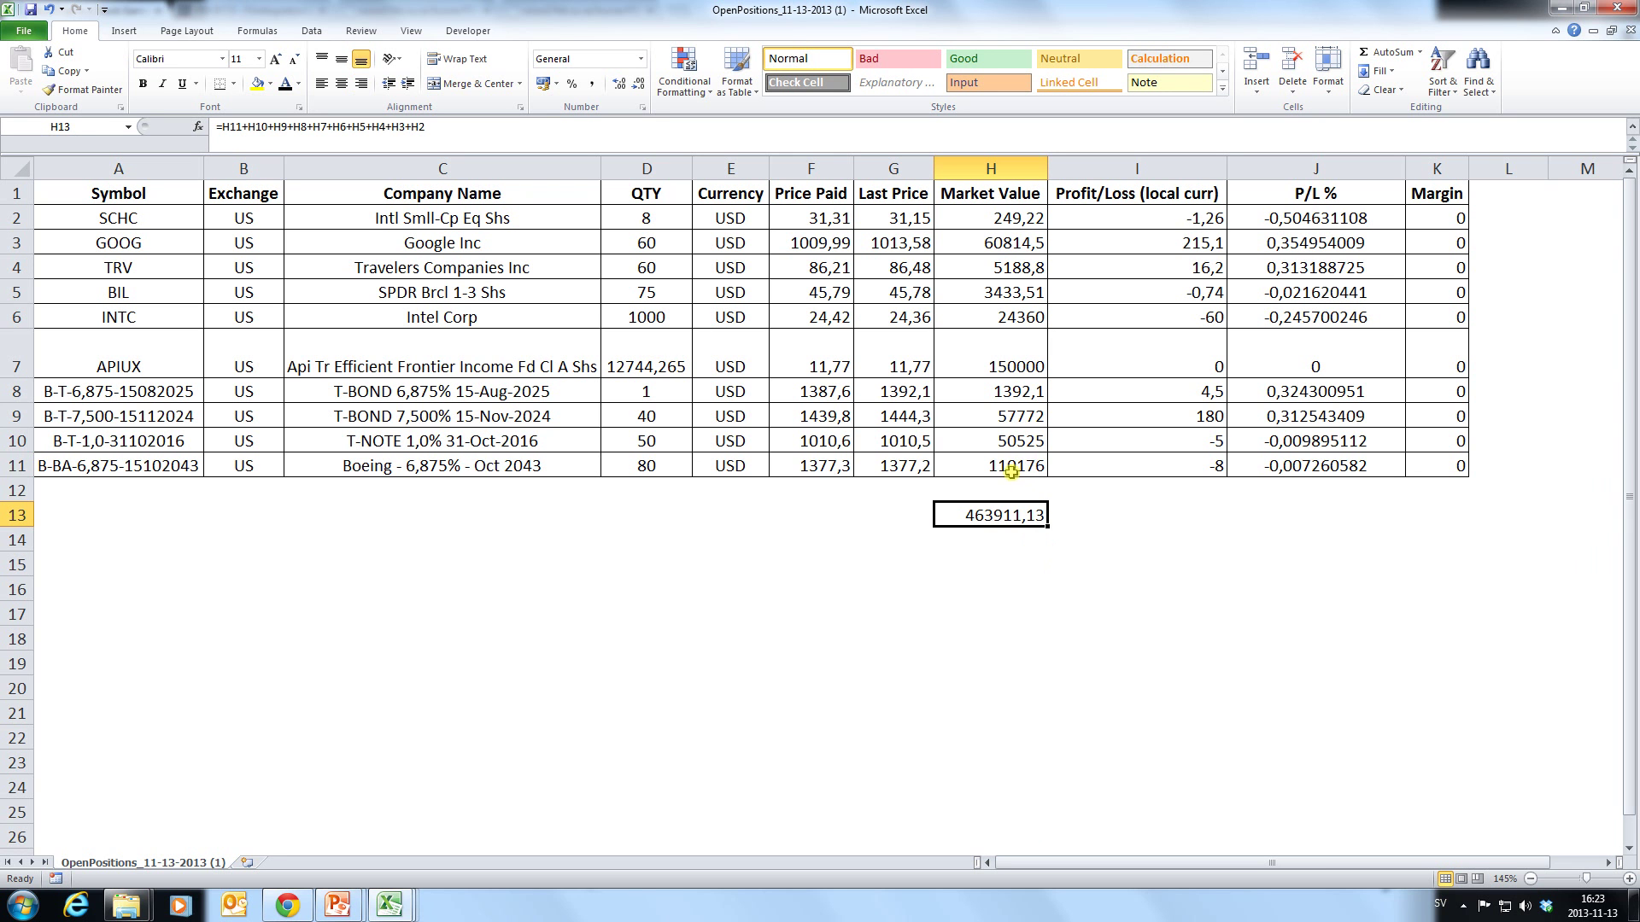
Format the prices and market values in F2:H11 as Currency with the $ English (U.S.) symbol.
left_click_drag(1006, 465, 815, 218)
right_click(999, 226)
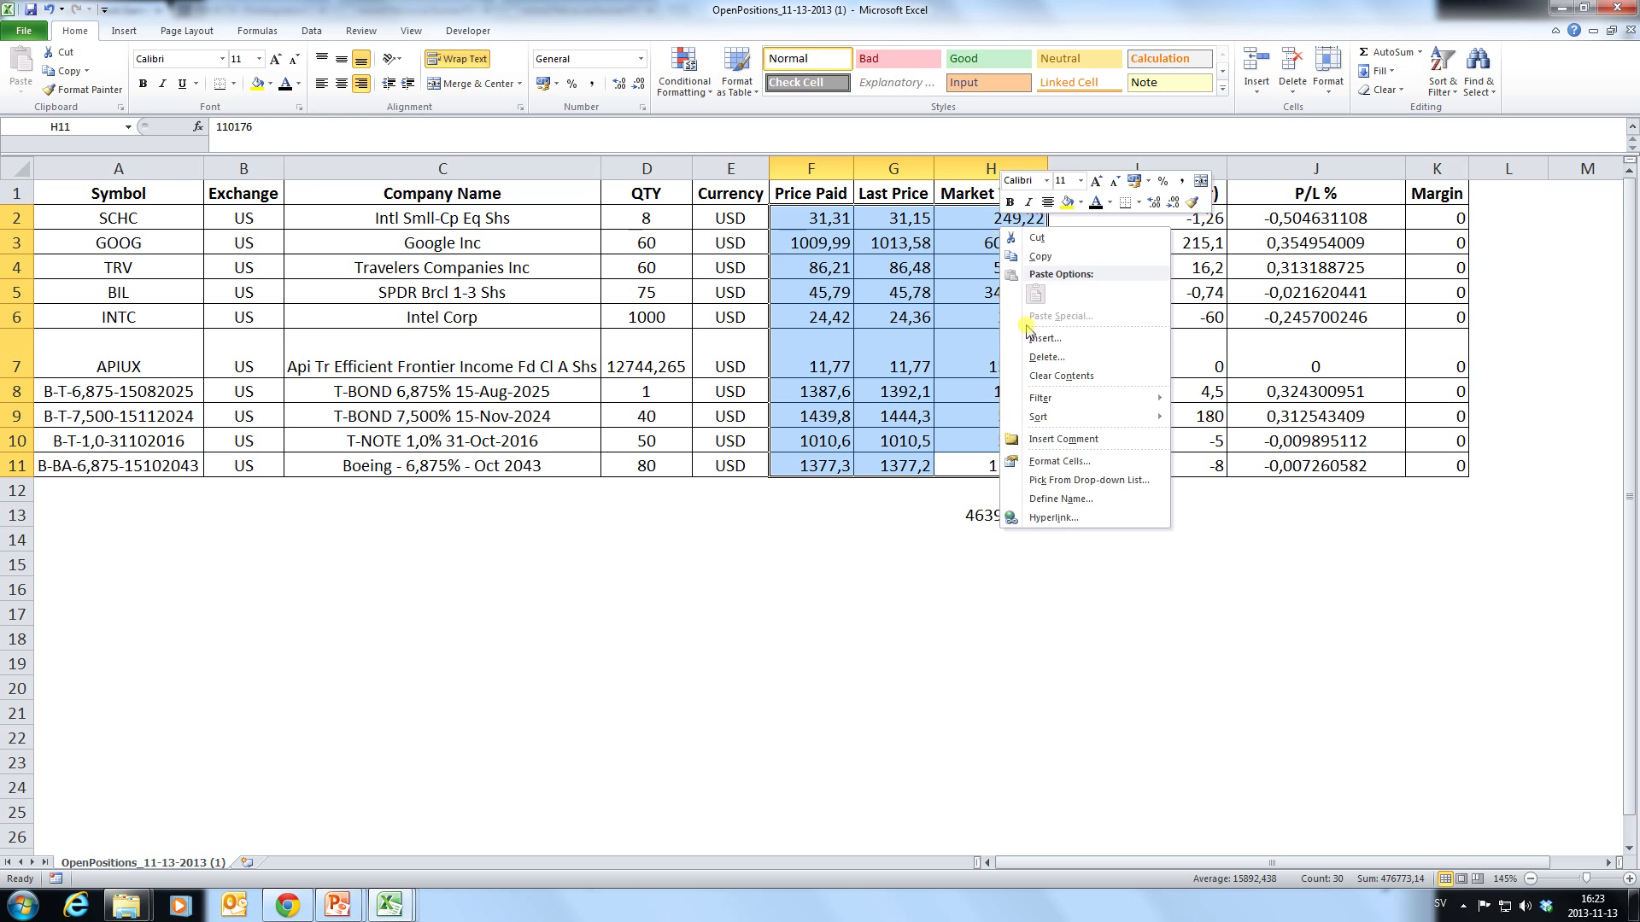
left_click(1060, 463)
left_click(872, 296)
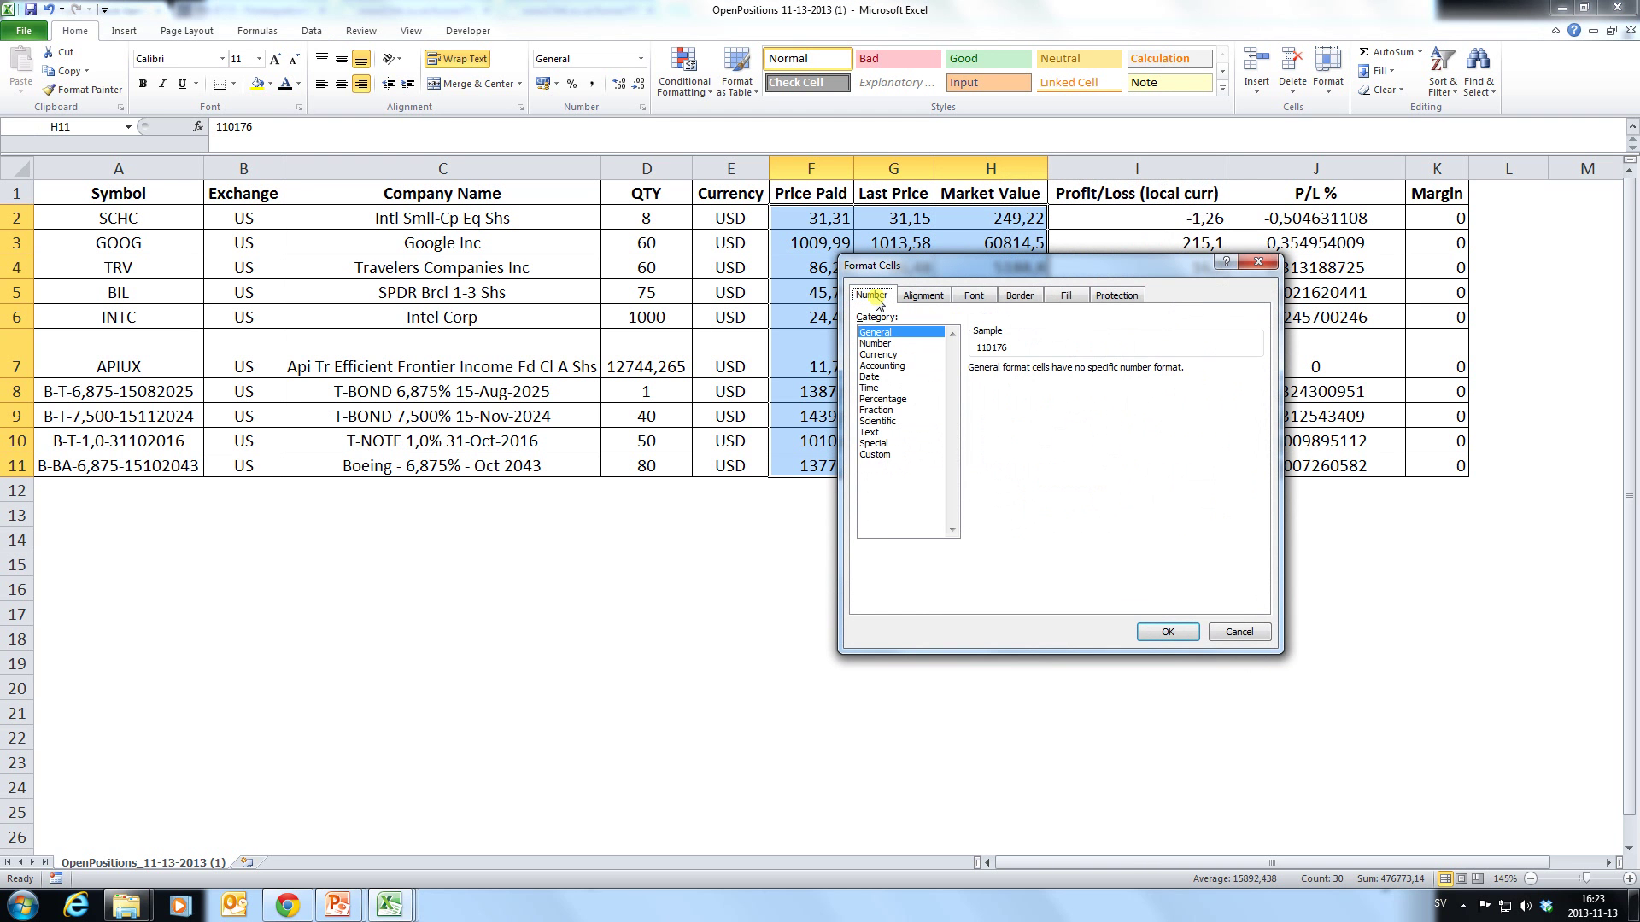
left_click(893, 355)
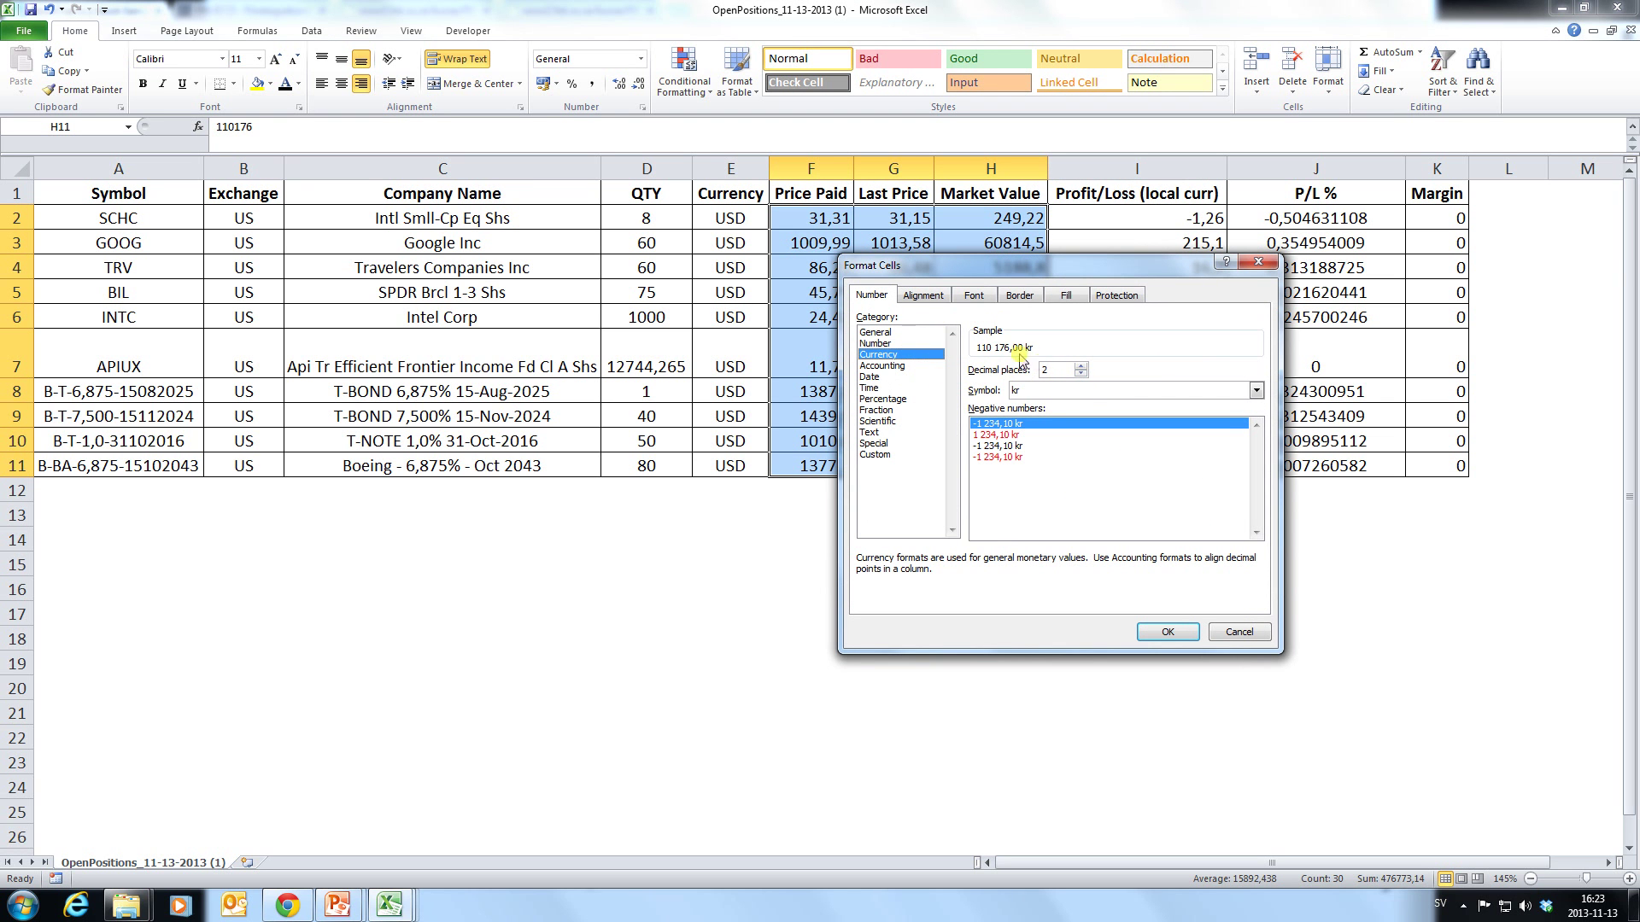
left_click(1137, 390)
scroll(1140, 431, "up", 5)
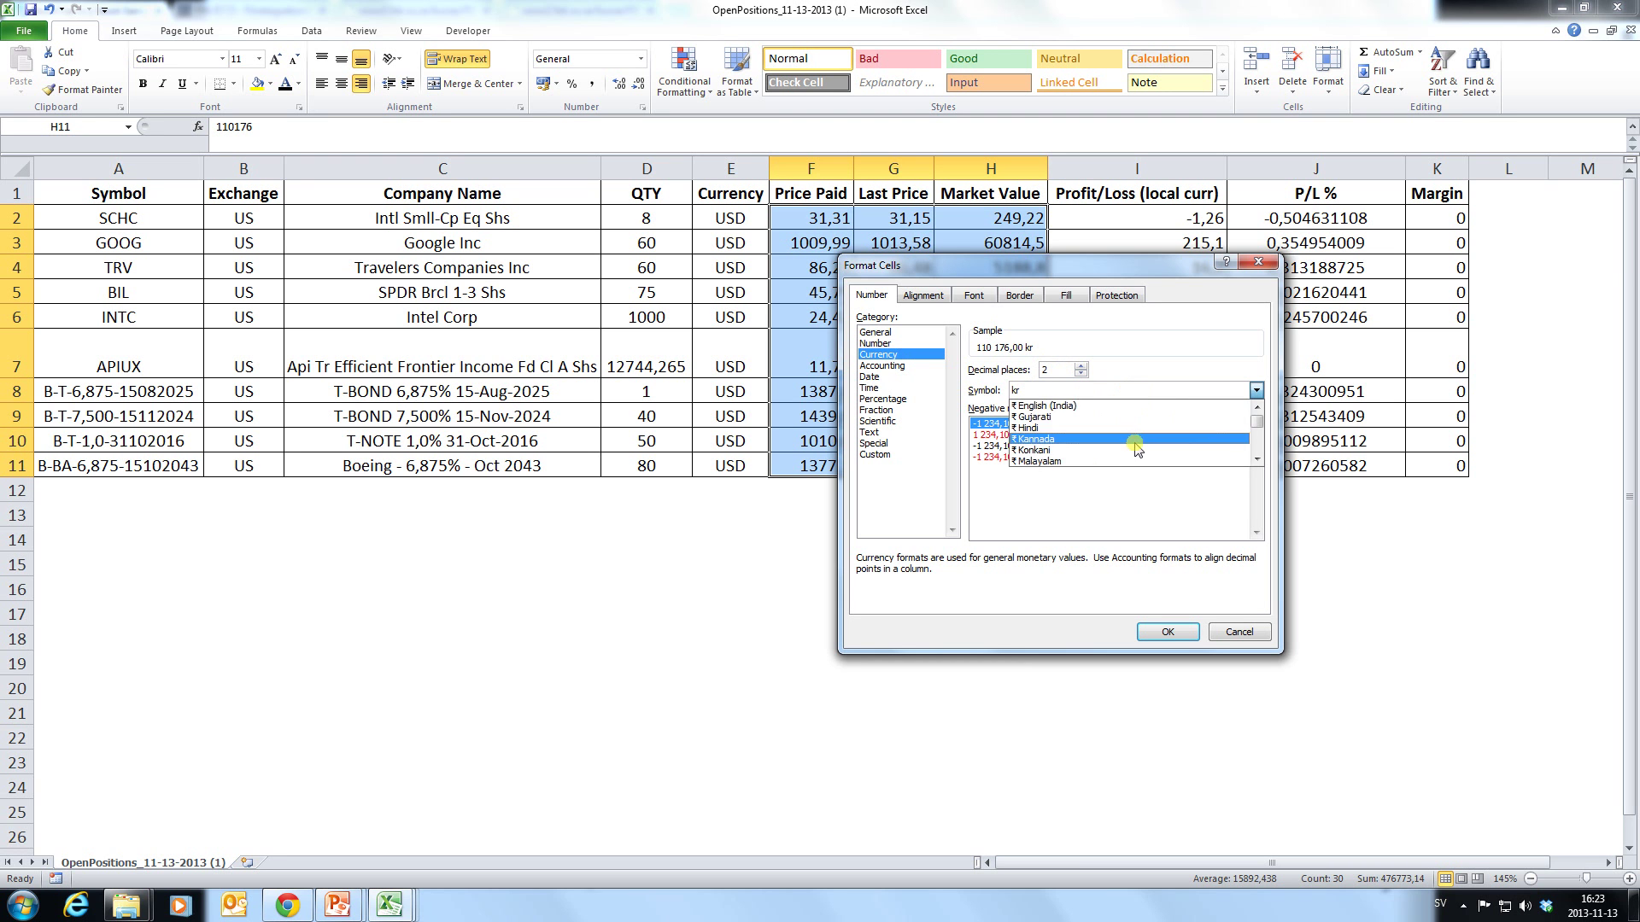
scroll(1138, 445, "up", 10)
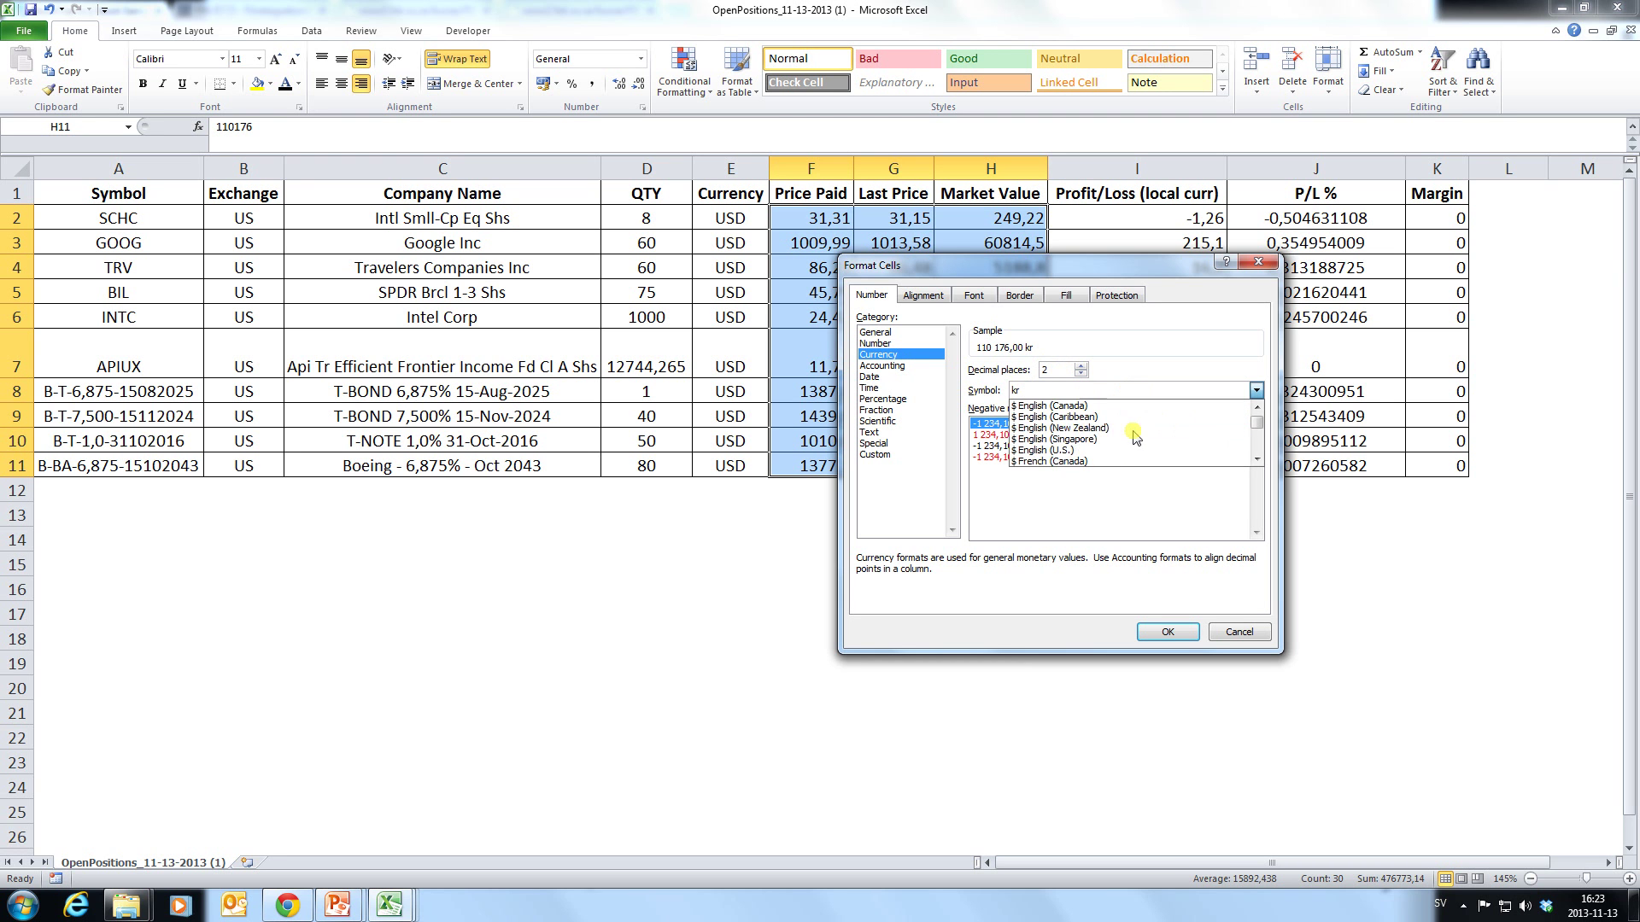
left_click(1097, 450)
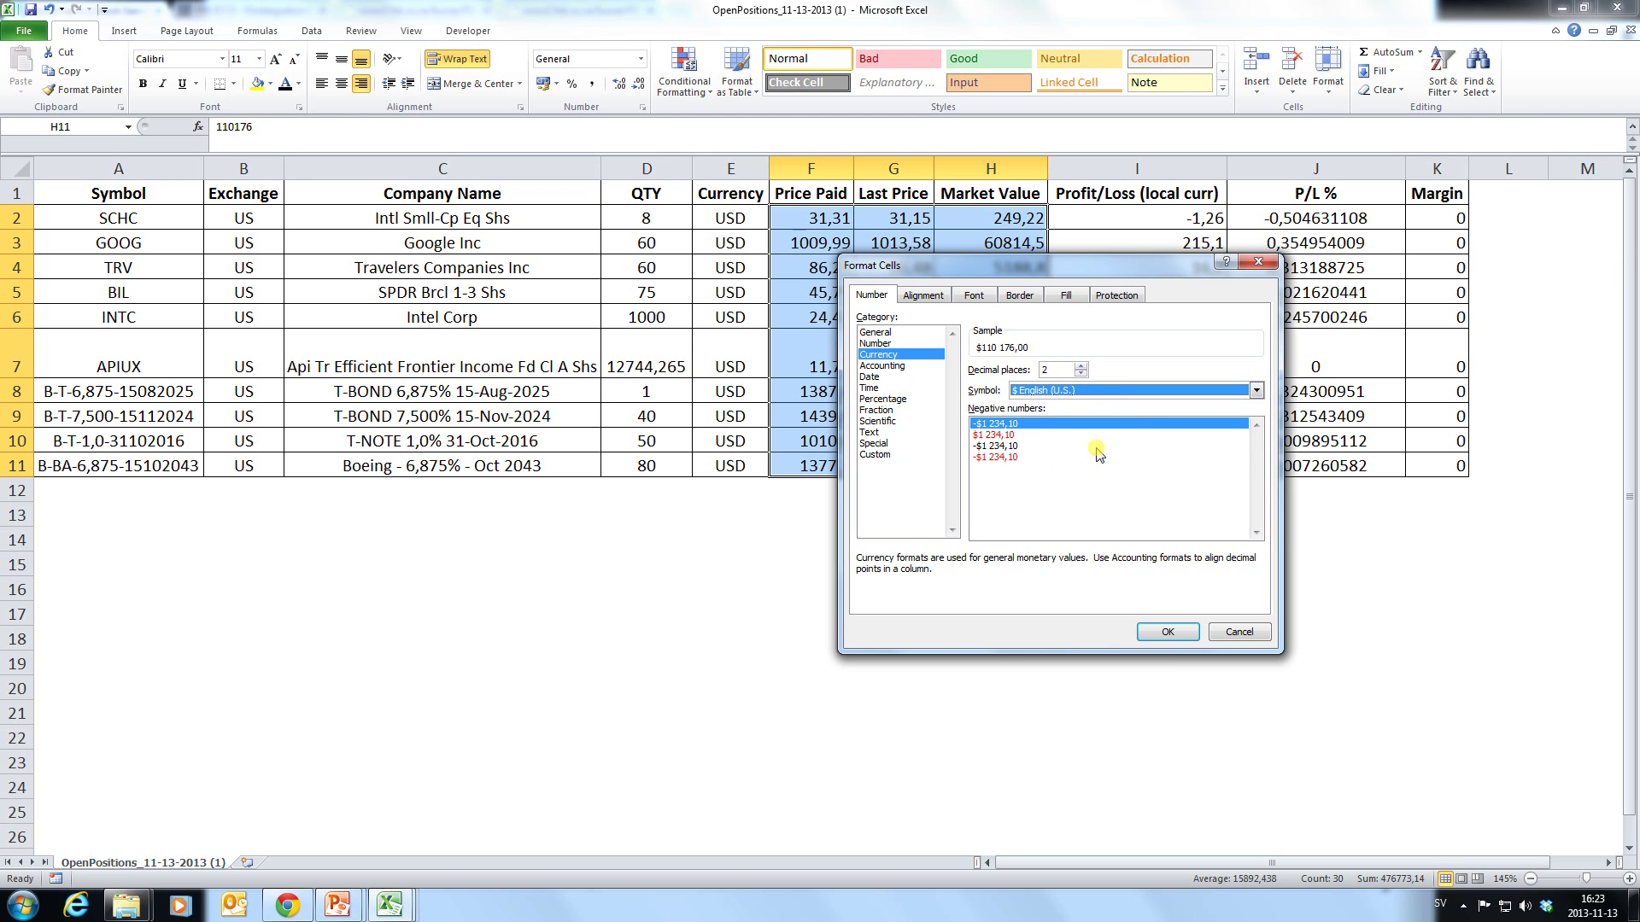
left_click(1167, 633)
left_click(1099, 614)
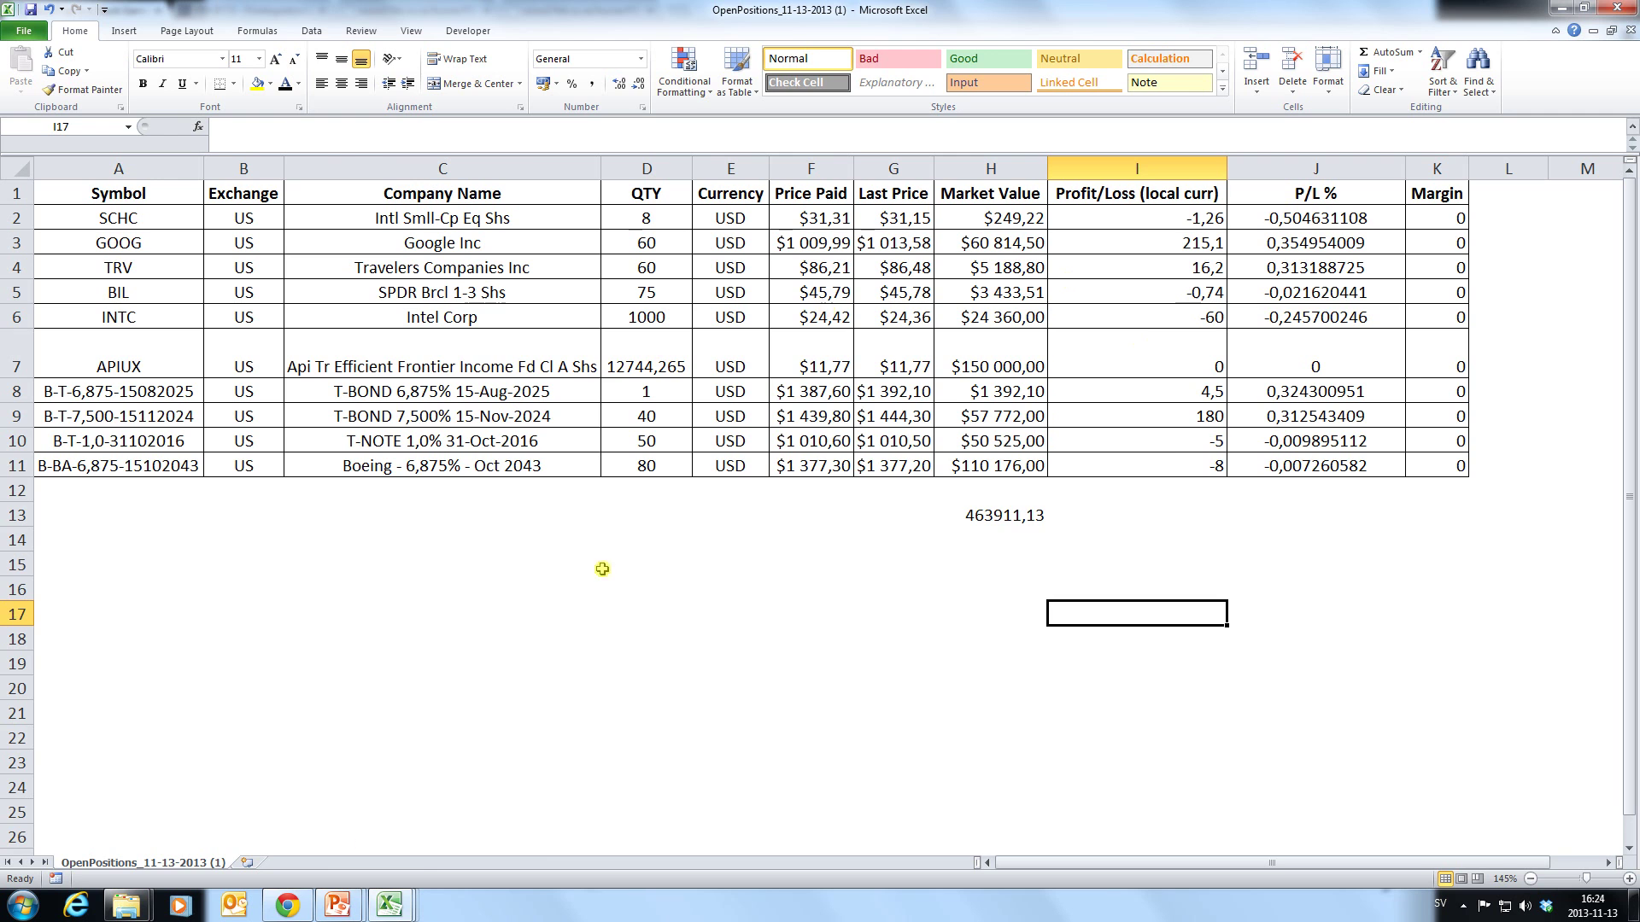
Switch to Chrome, examine the portfolio simulation instructions in the Finance II course materials, and return to the workbook.
left_click(303, 901)
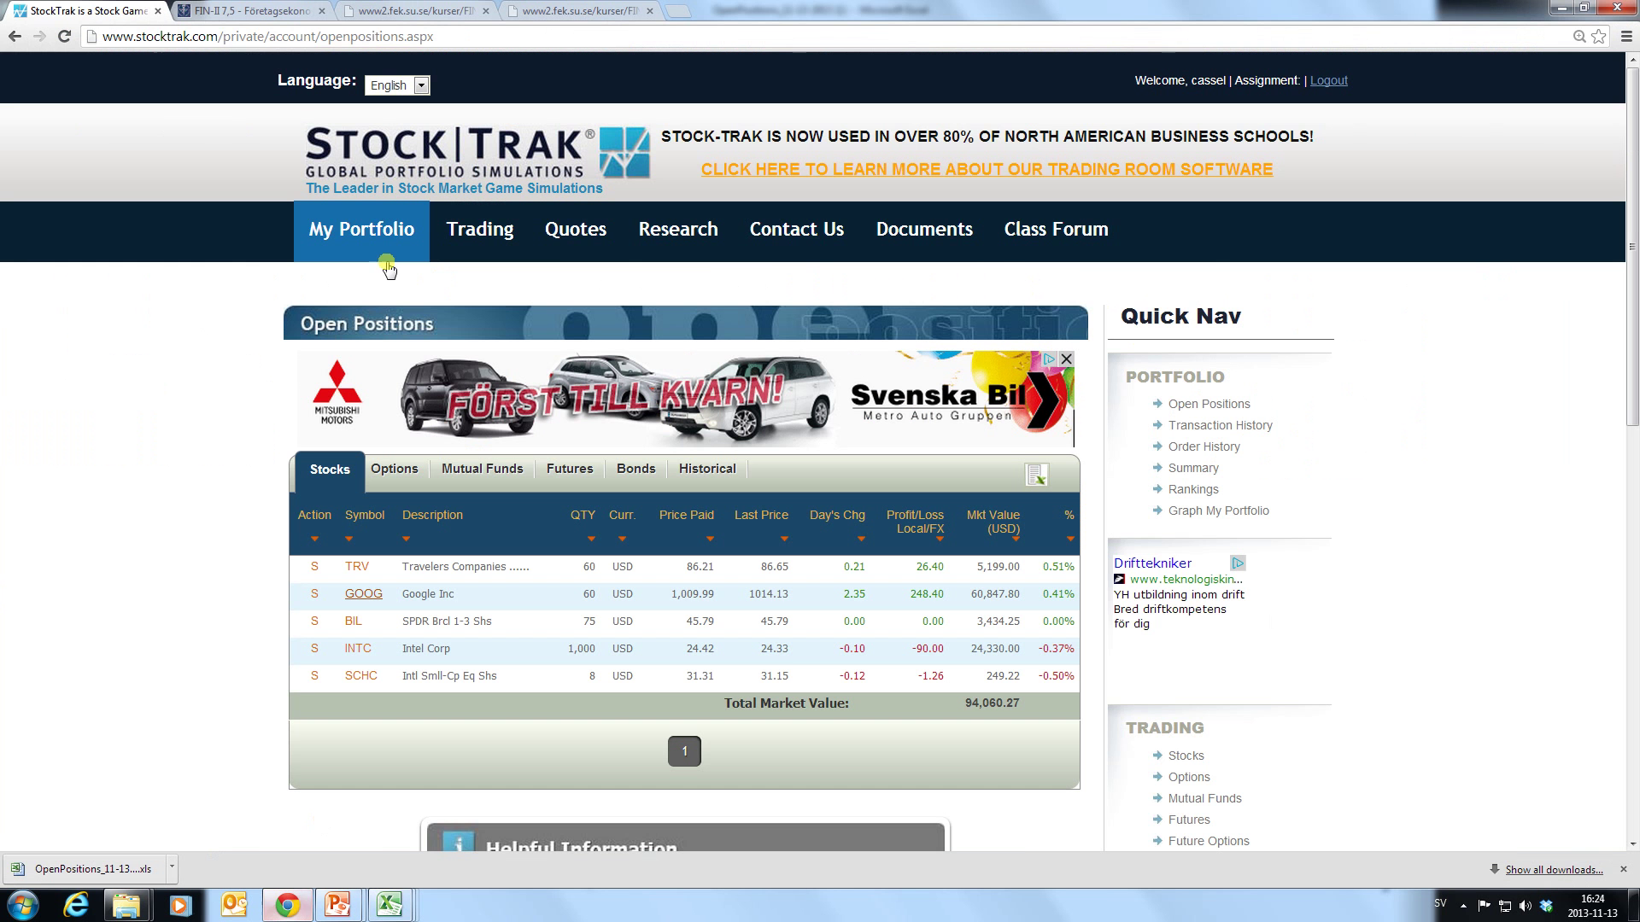
left_click(250, 10)
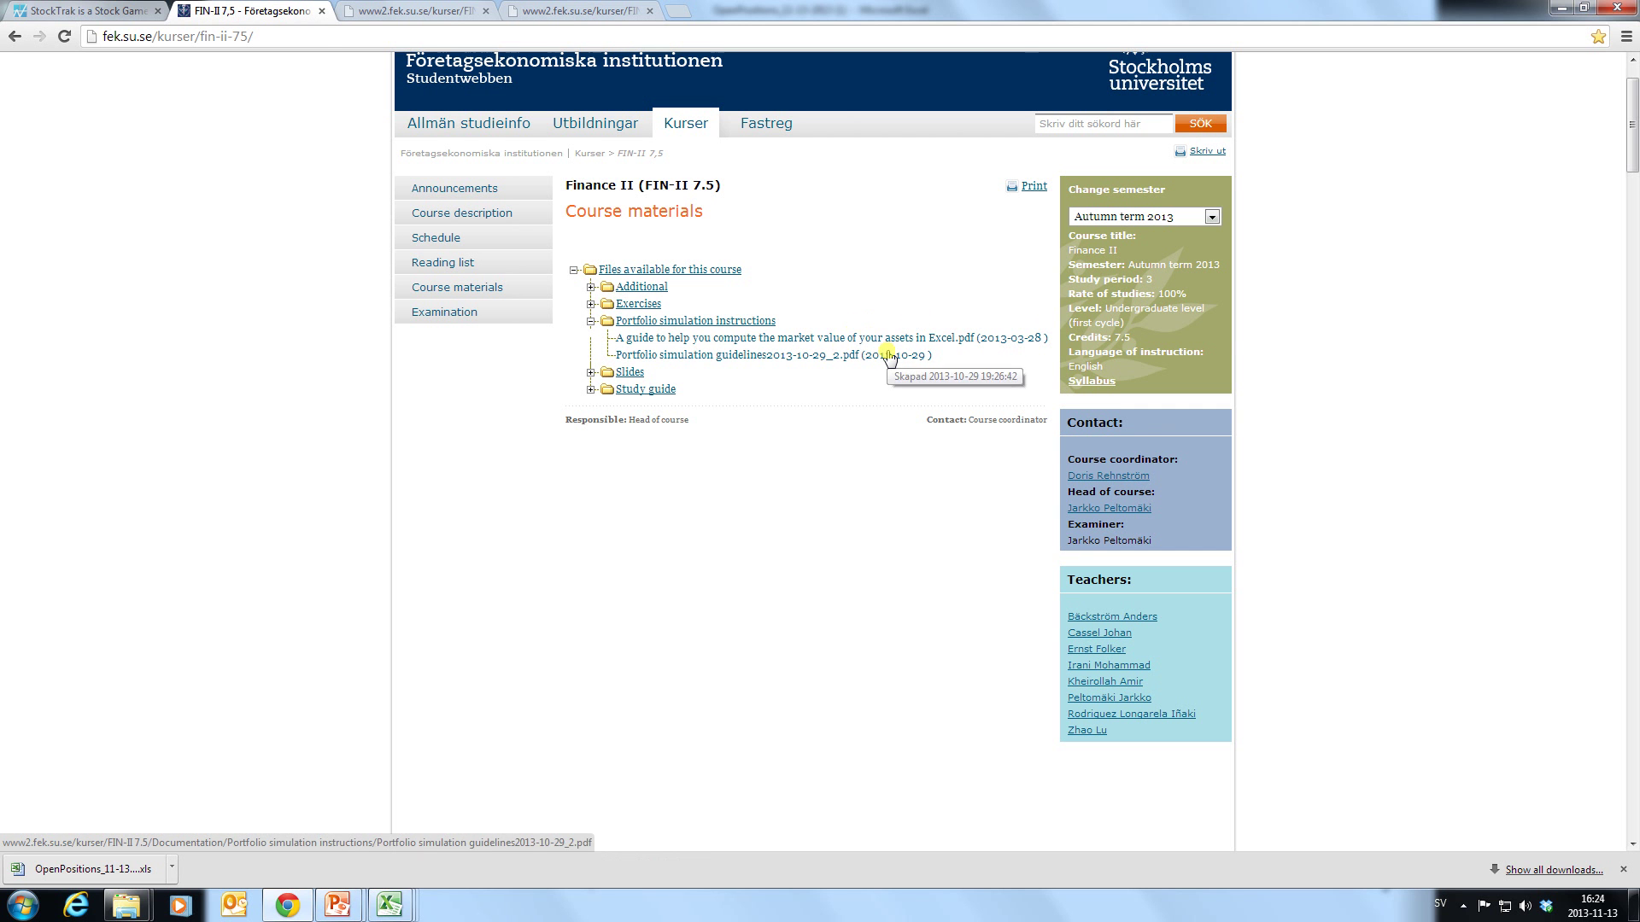
key("alt+Tab")
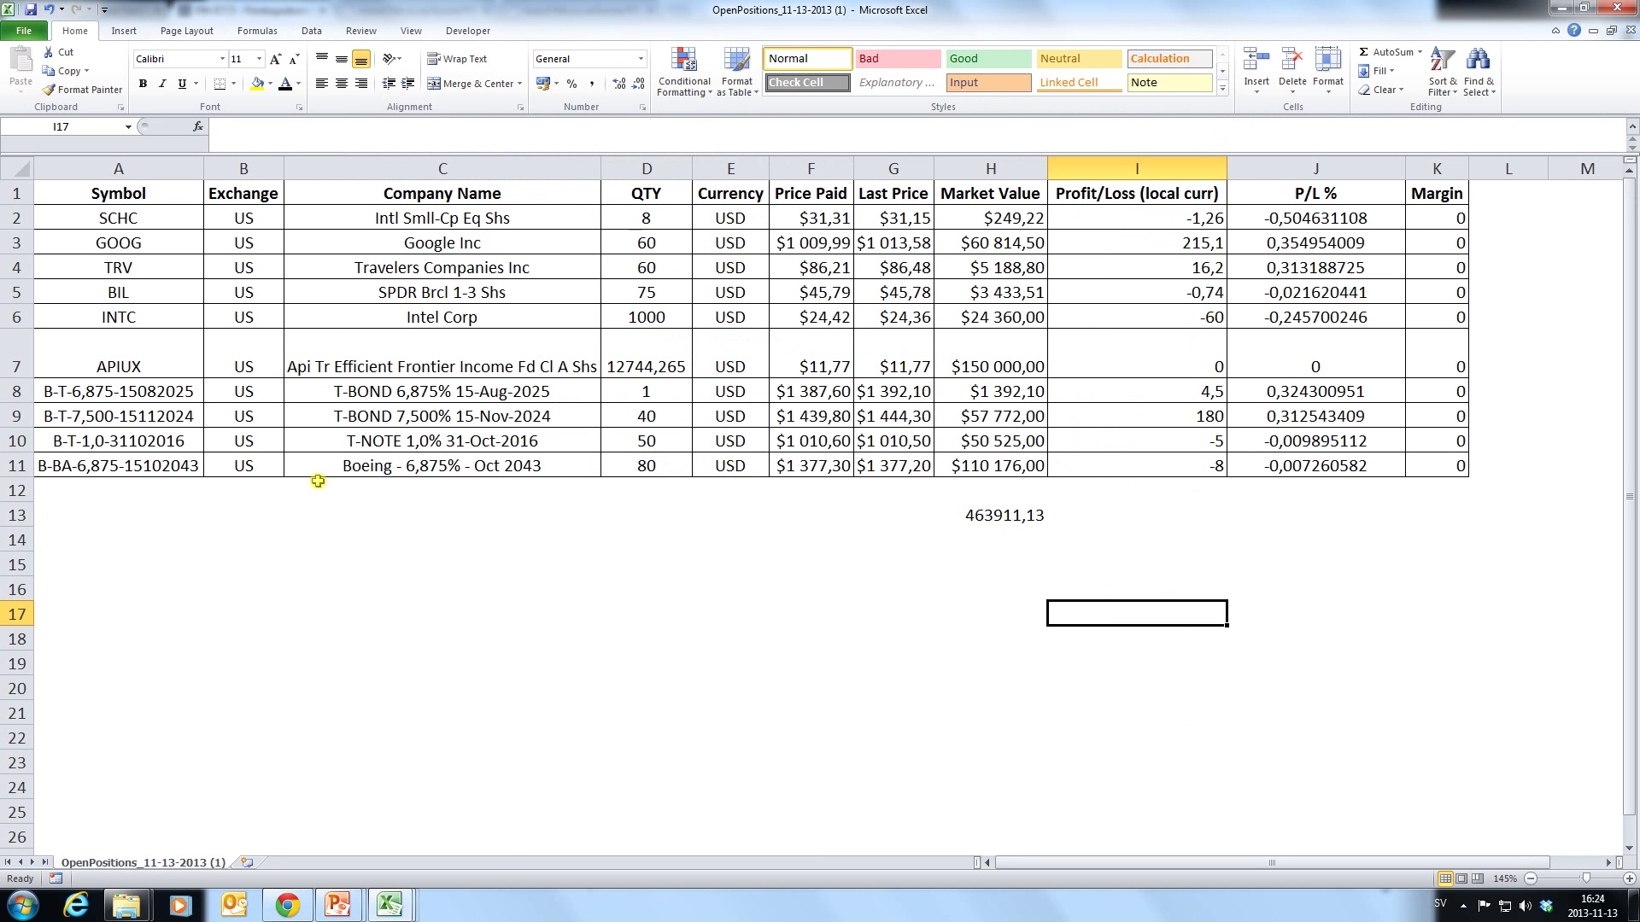
Delete the total market value formula from H13.
left_click(1006, 523)
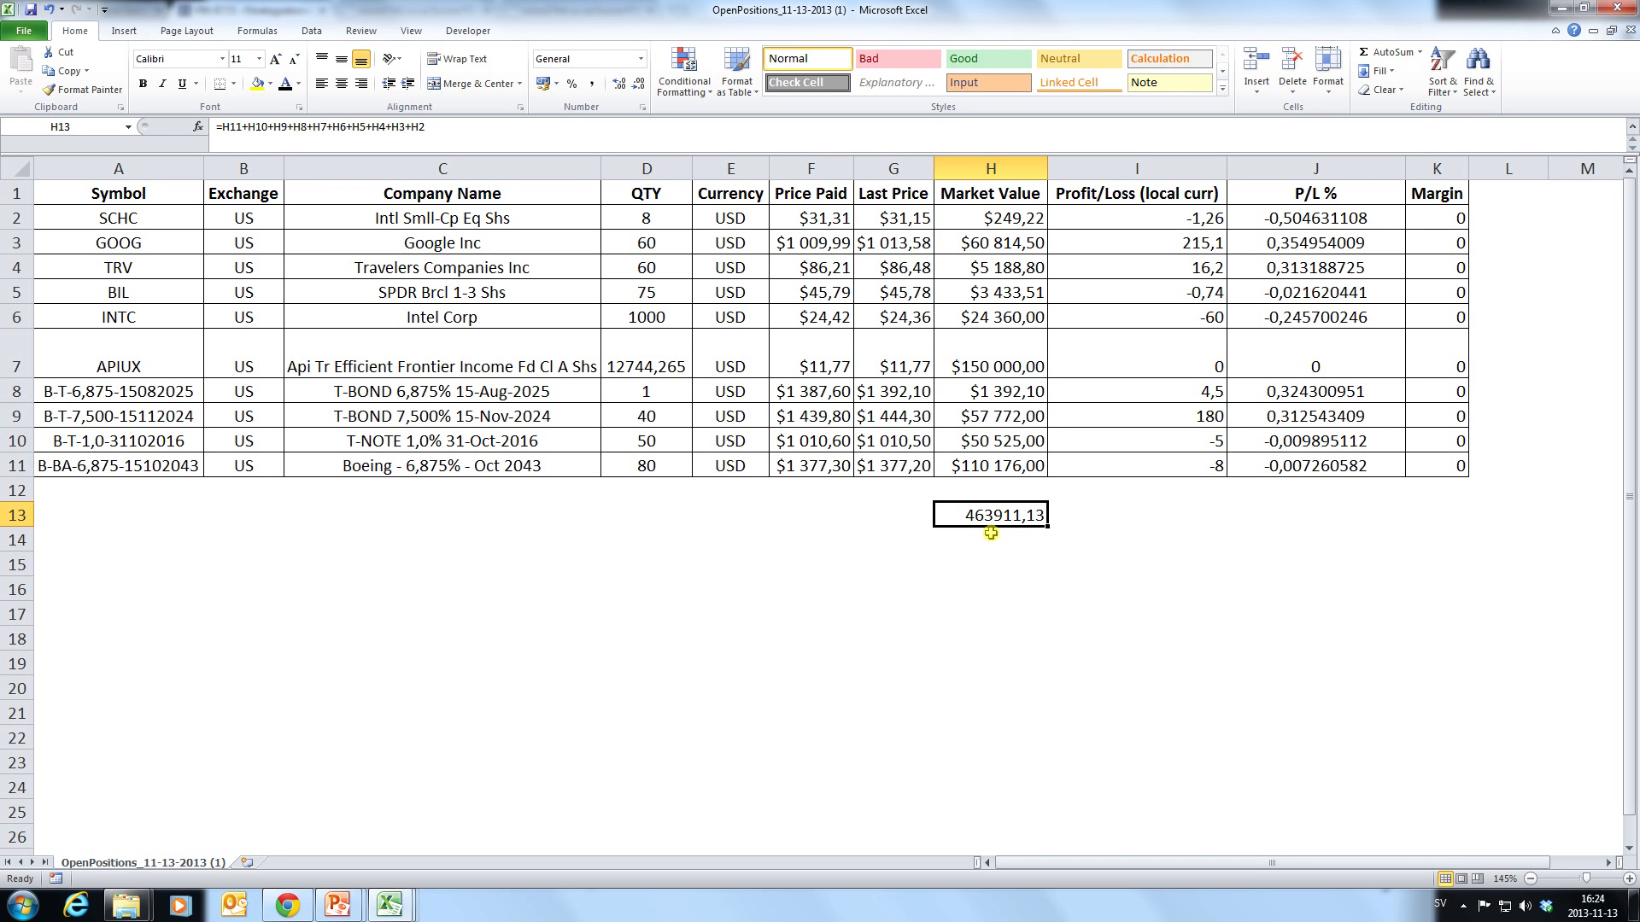
key("Delete")
left_click_drag(1155, 860, 1202, 861)
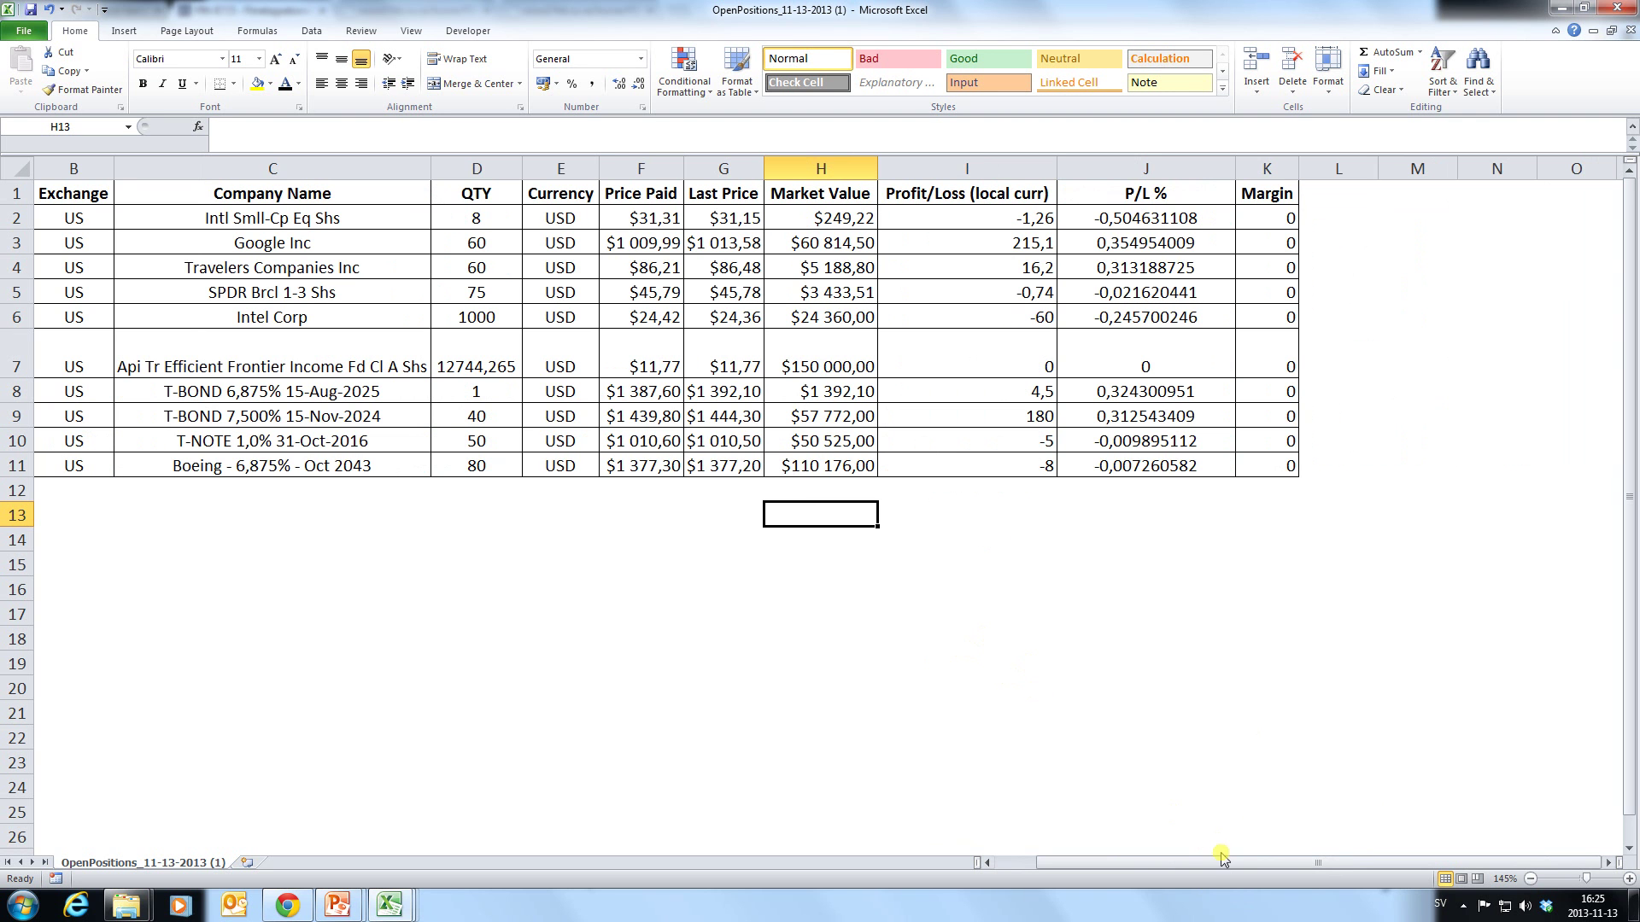
left_click_drag(1145, 863, 1063, 859)
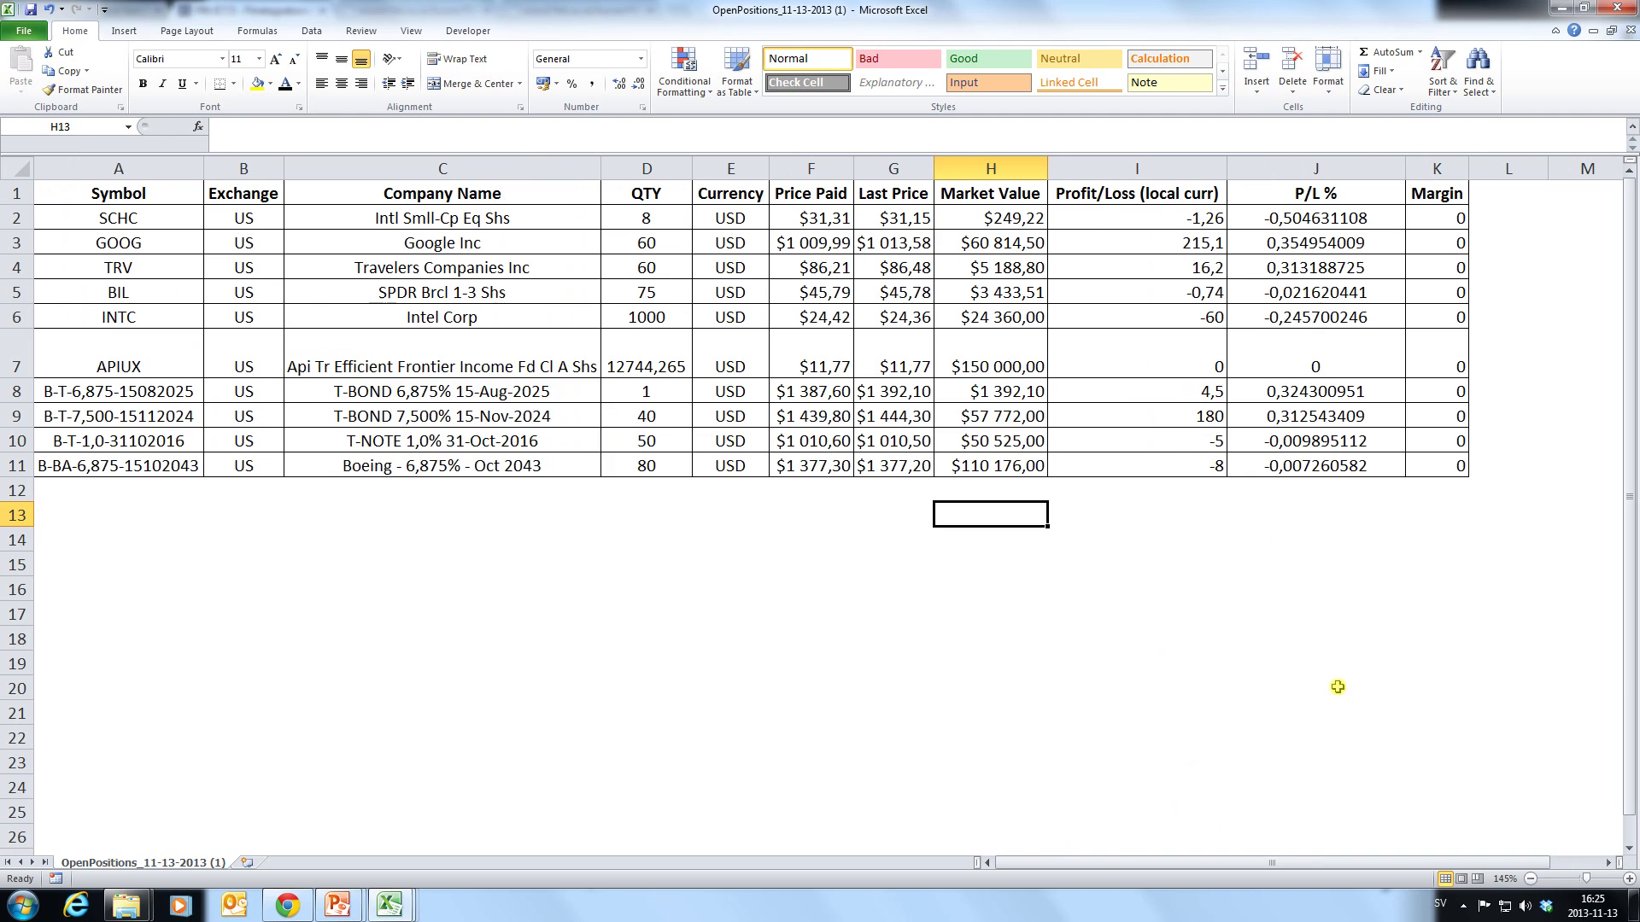
Switch to the "Information about assets traded" workbook and examine the asset classes in the Asset list sheet.
key("alt+Tab")
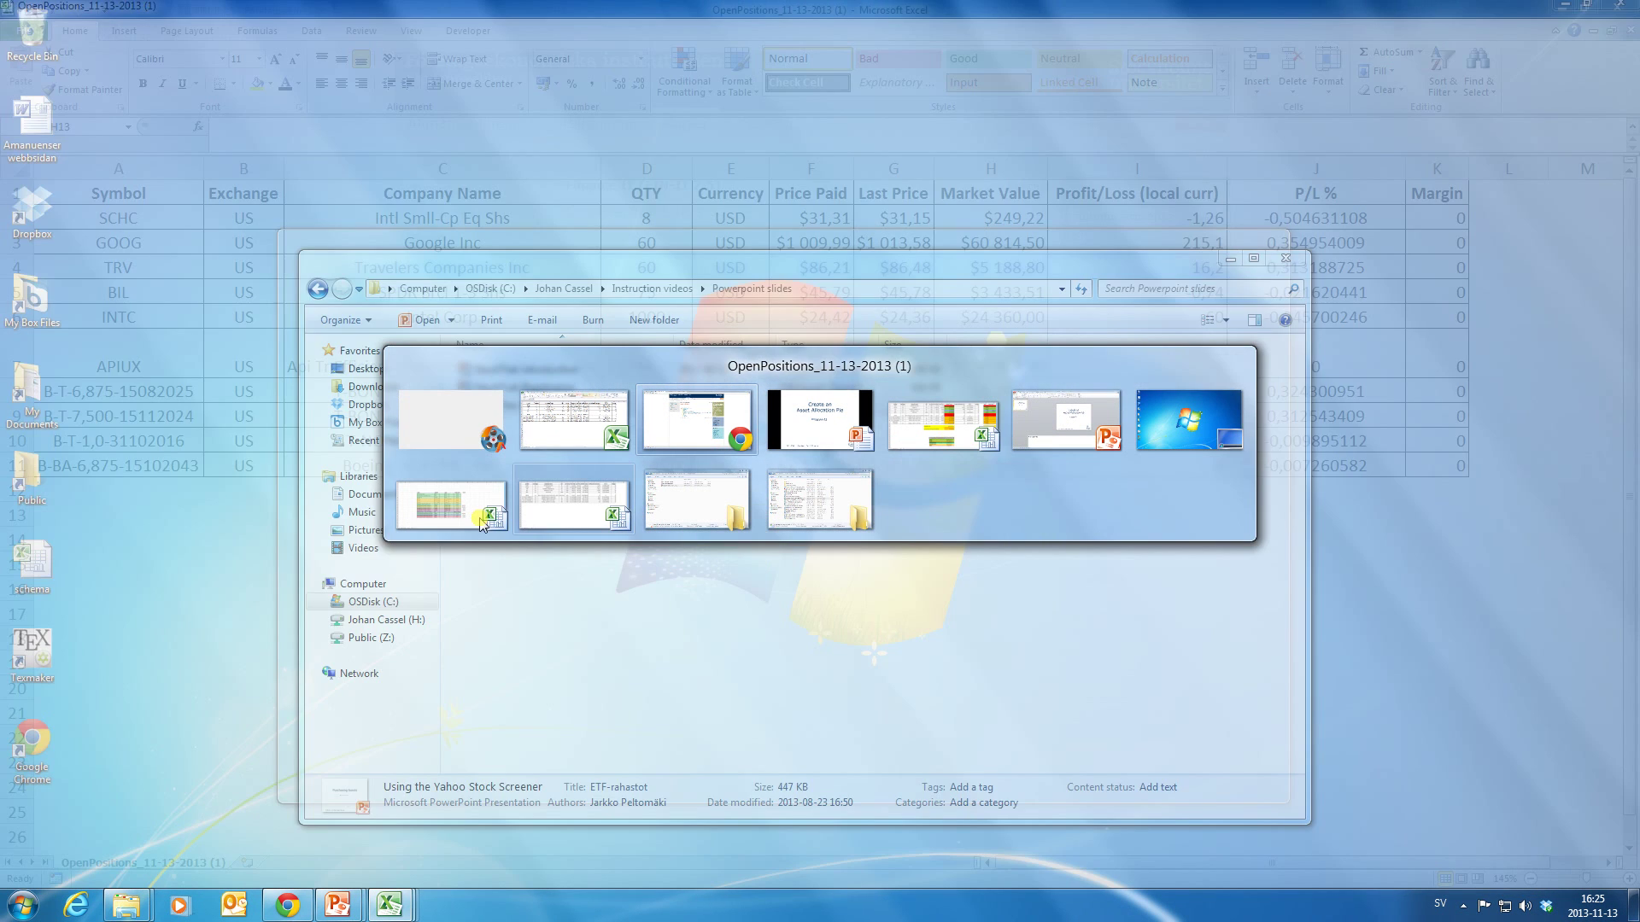
left_click(457, 495)
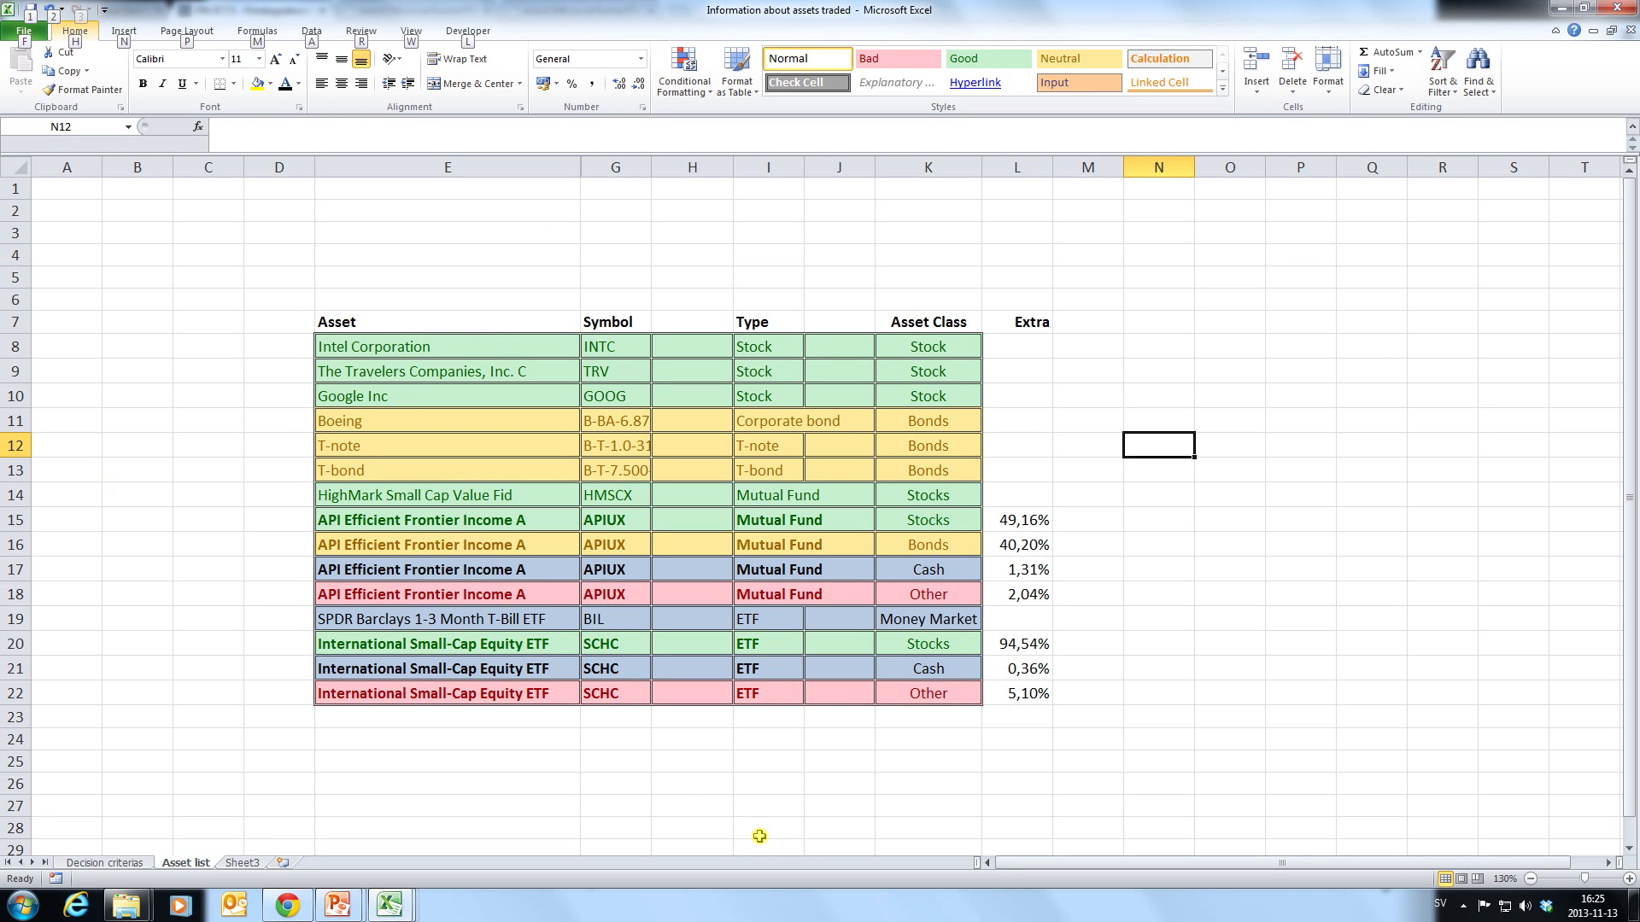
left_click(930, 352)
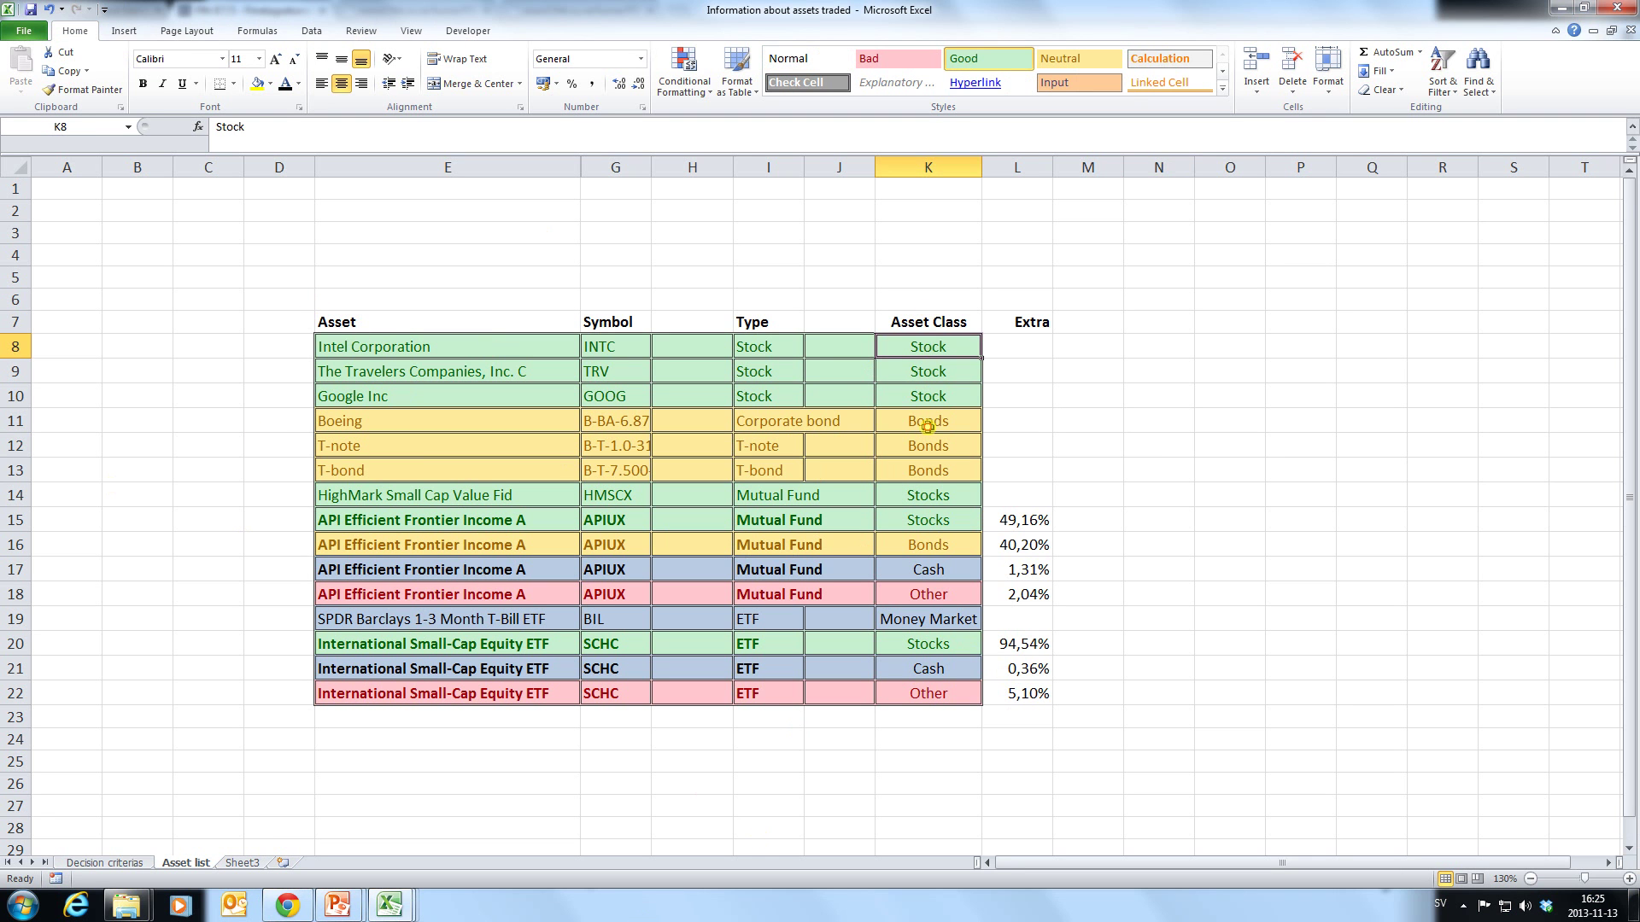
left_click(936, 621)
left_click(946, 577)
left_click(939, 598)
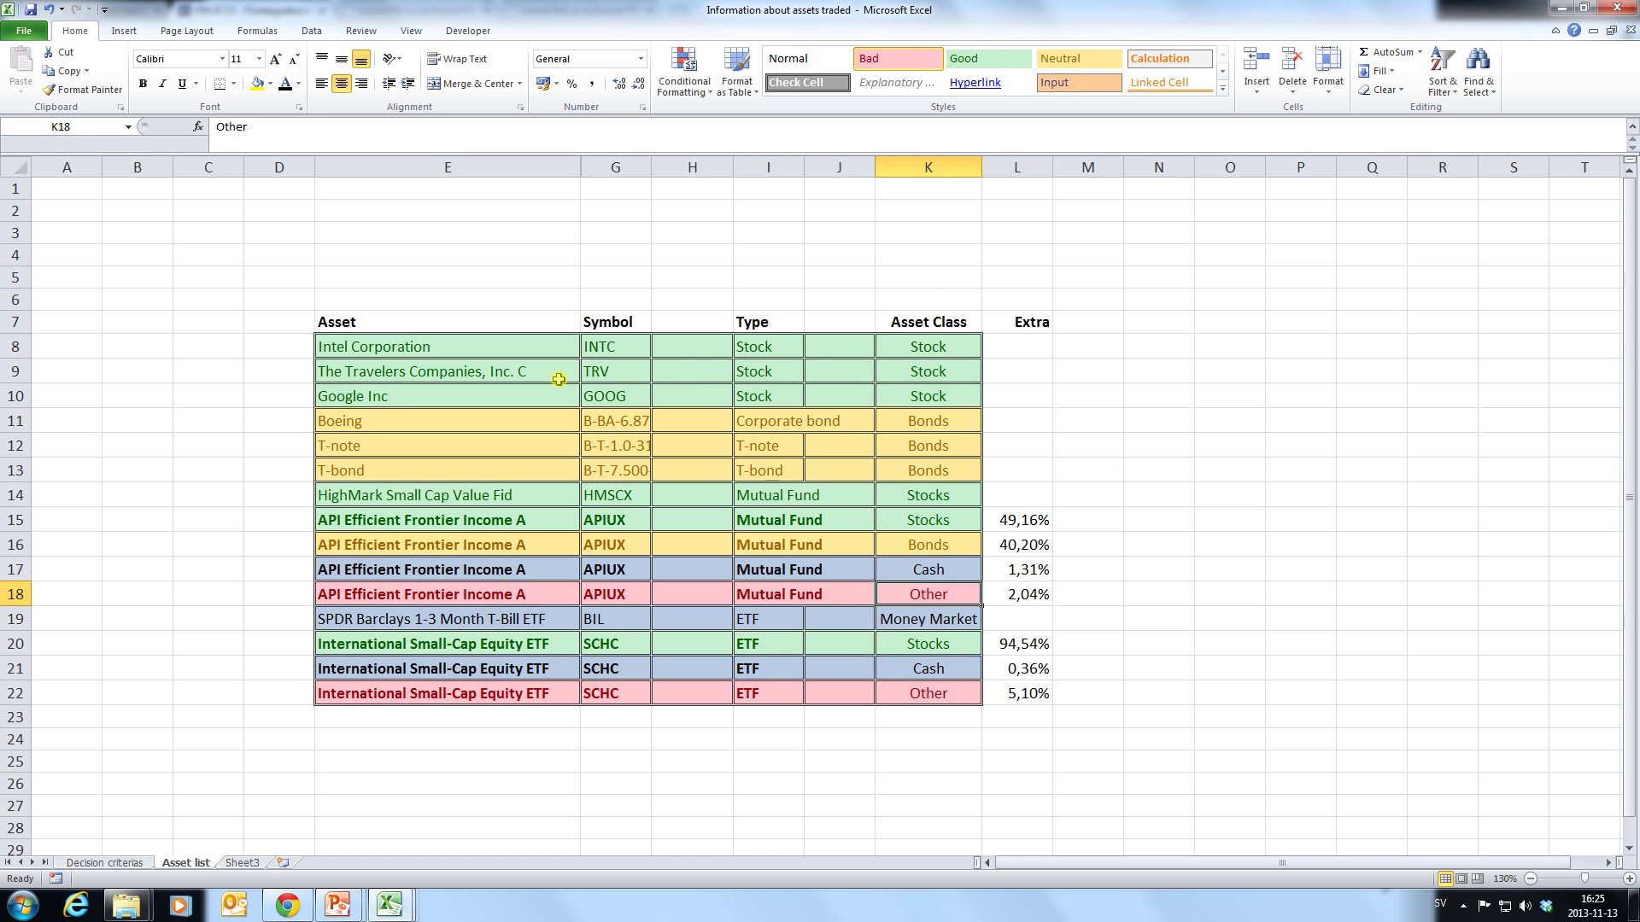
Check the symbol in A2 of the open positions and look up the type and asset classes of SCHC in the Asset list.
key("alt+Tab")
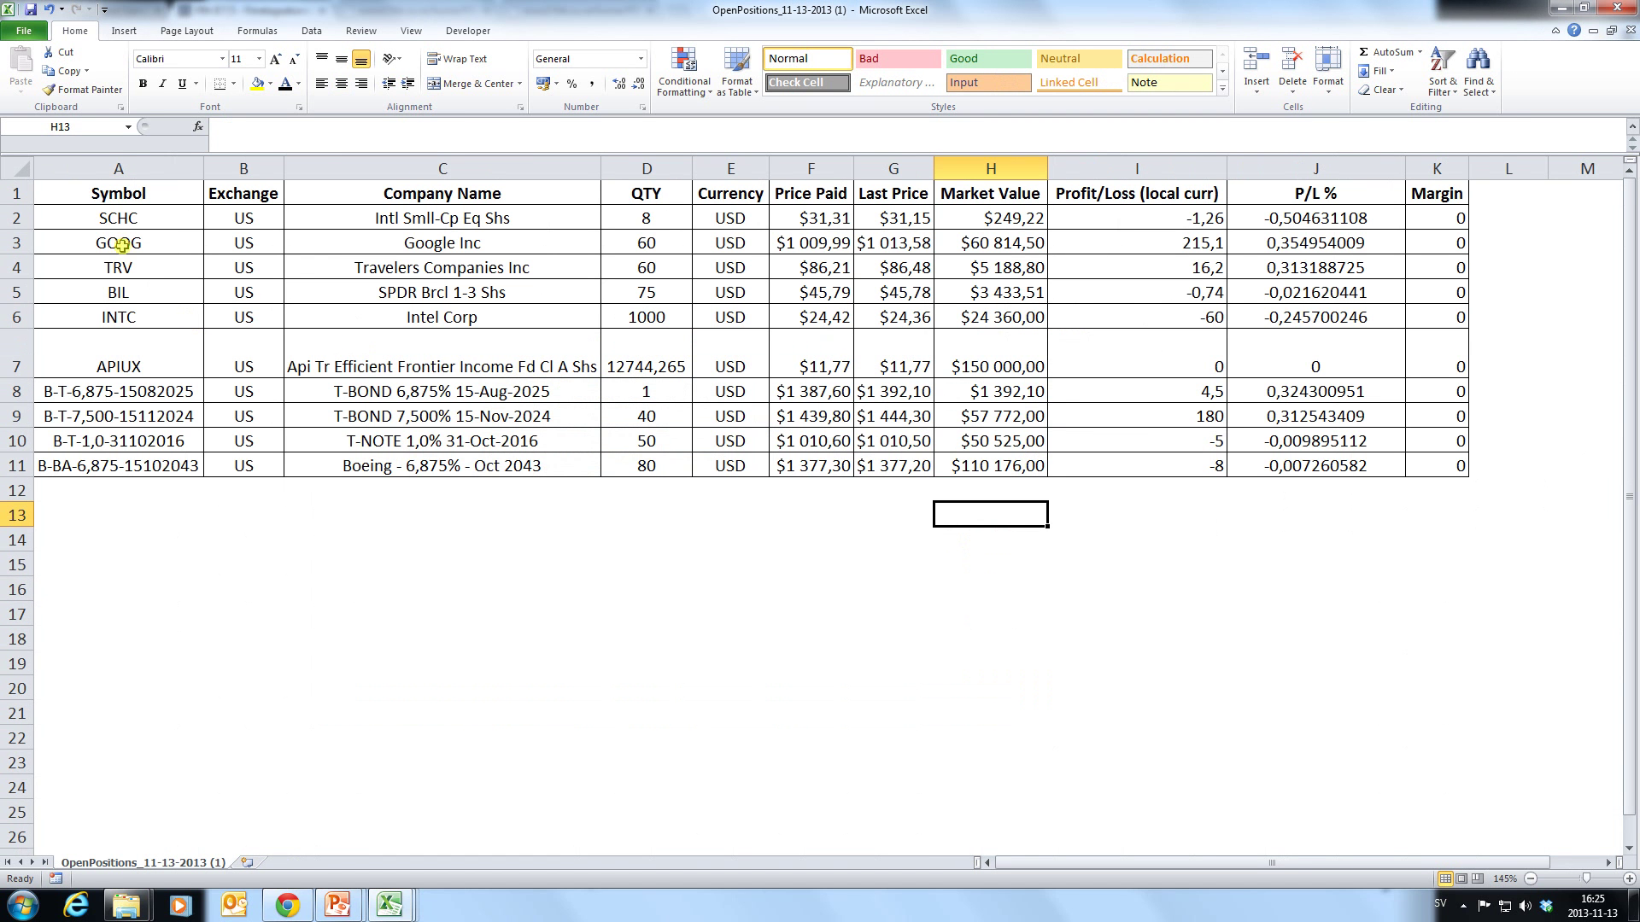
left_click(99, 218)
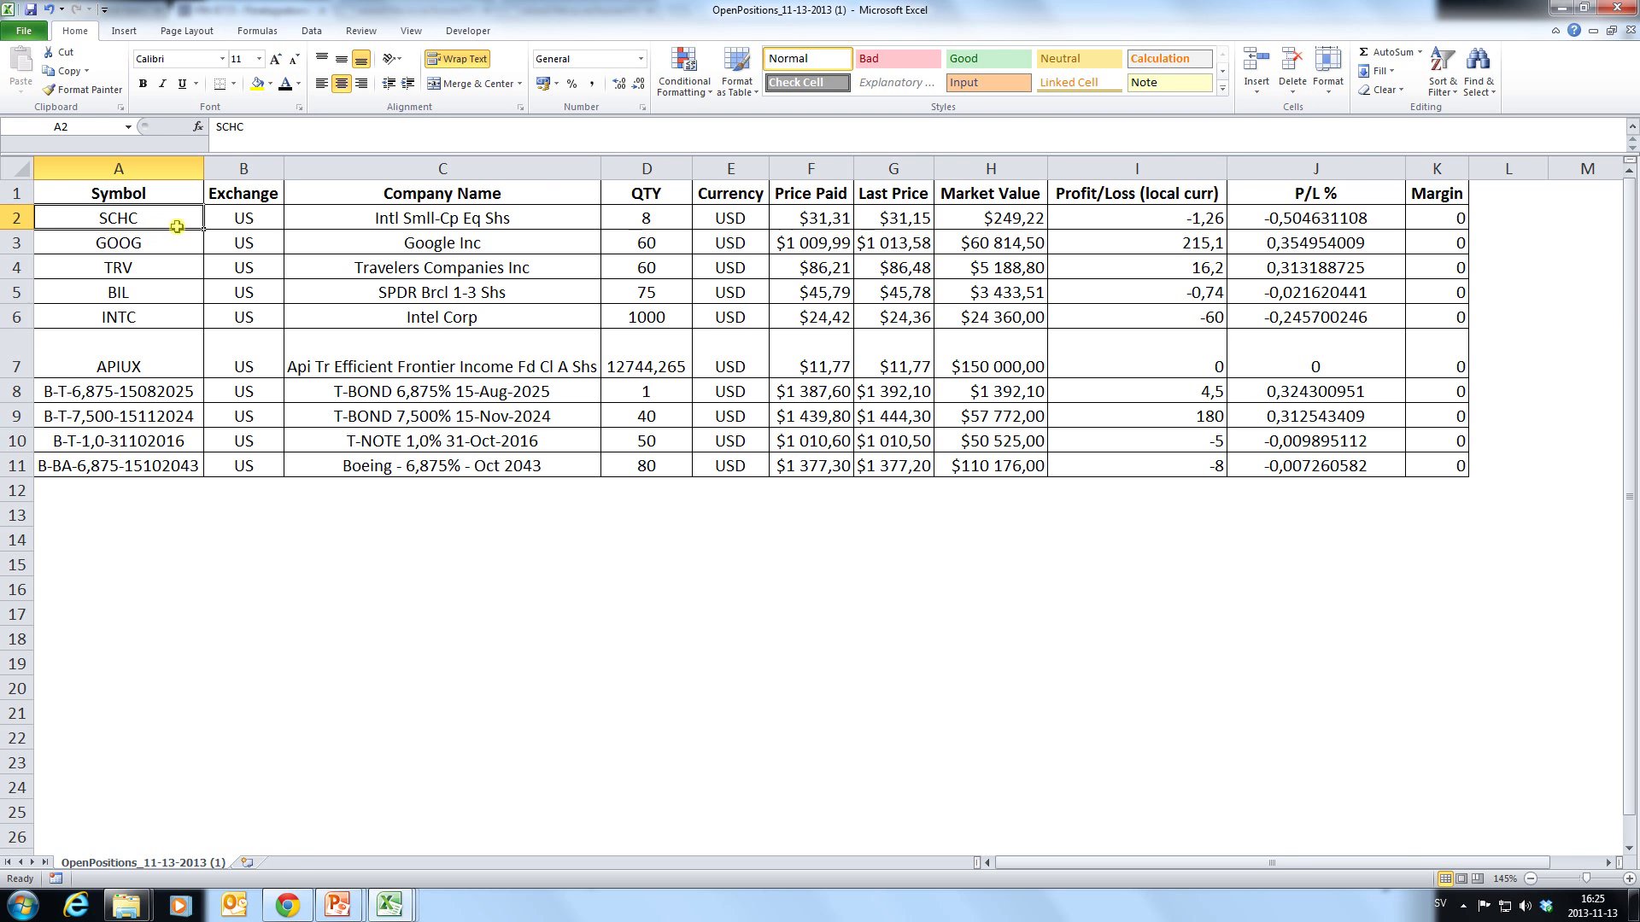
key("alt+Tab")
left_click(608, 345)
left_click(607, 369)
left_click(611, 397)
left_click(636, 448)
left_click(639, 470)
left_click(622, 519)
left_click(617, 652)
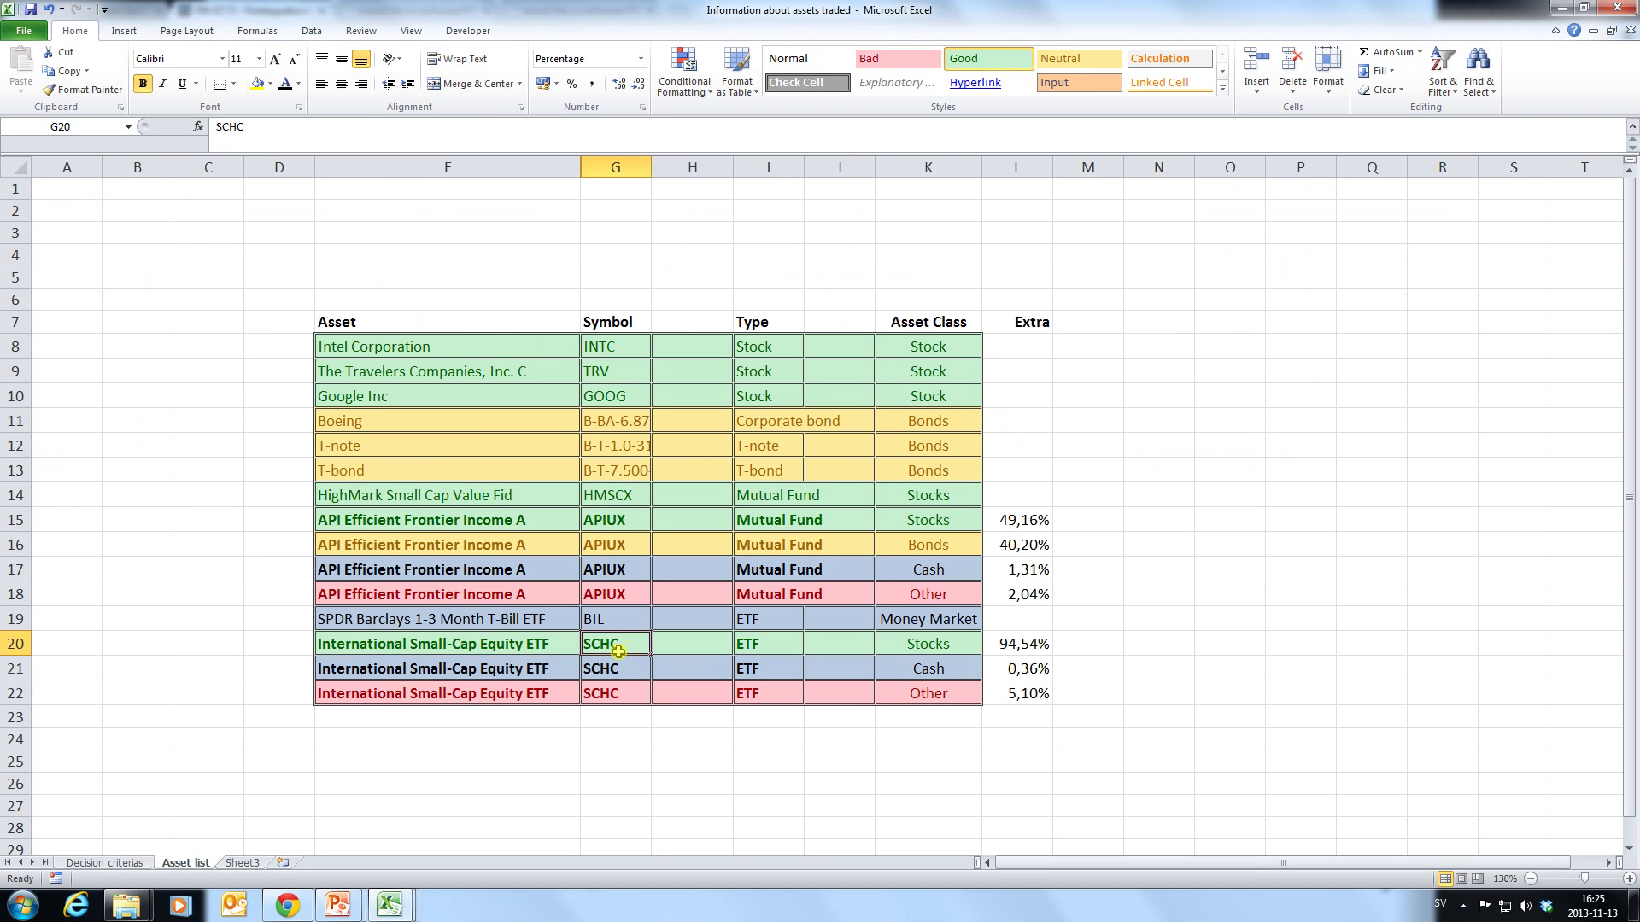
left_click_drag(774, 646, 769, 692)
left_click(940, 649)
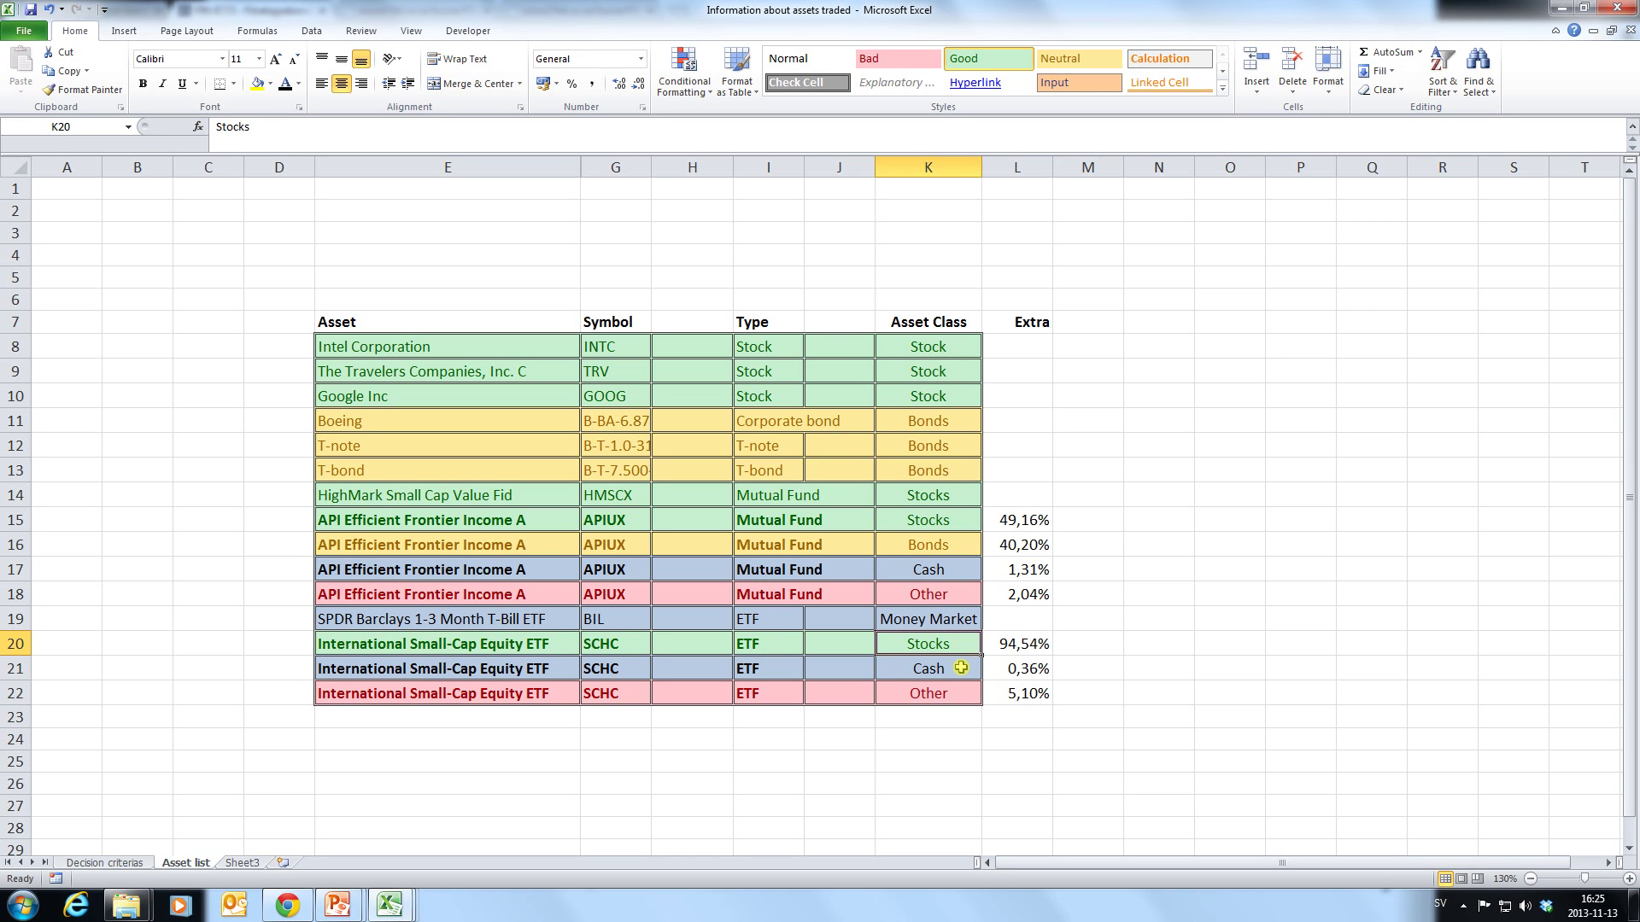
left_click(961, 670)
left_click(965, 690)
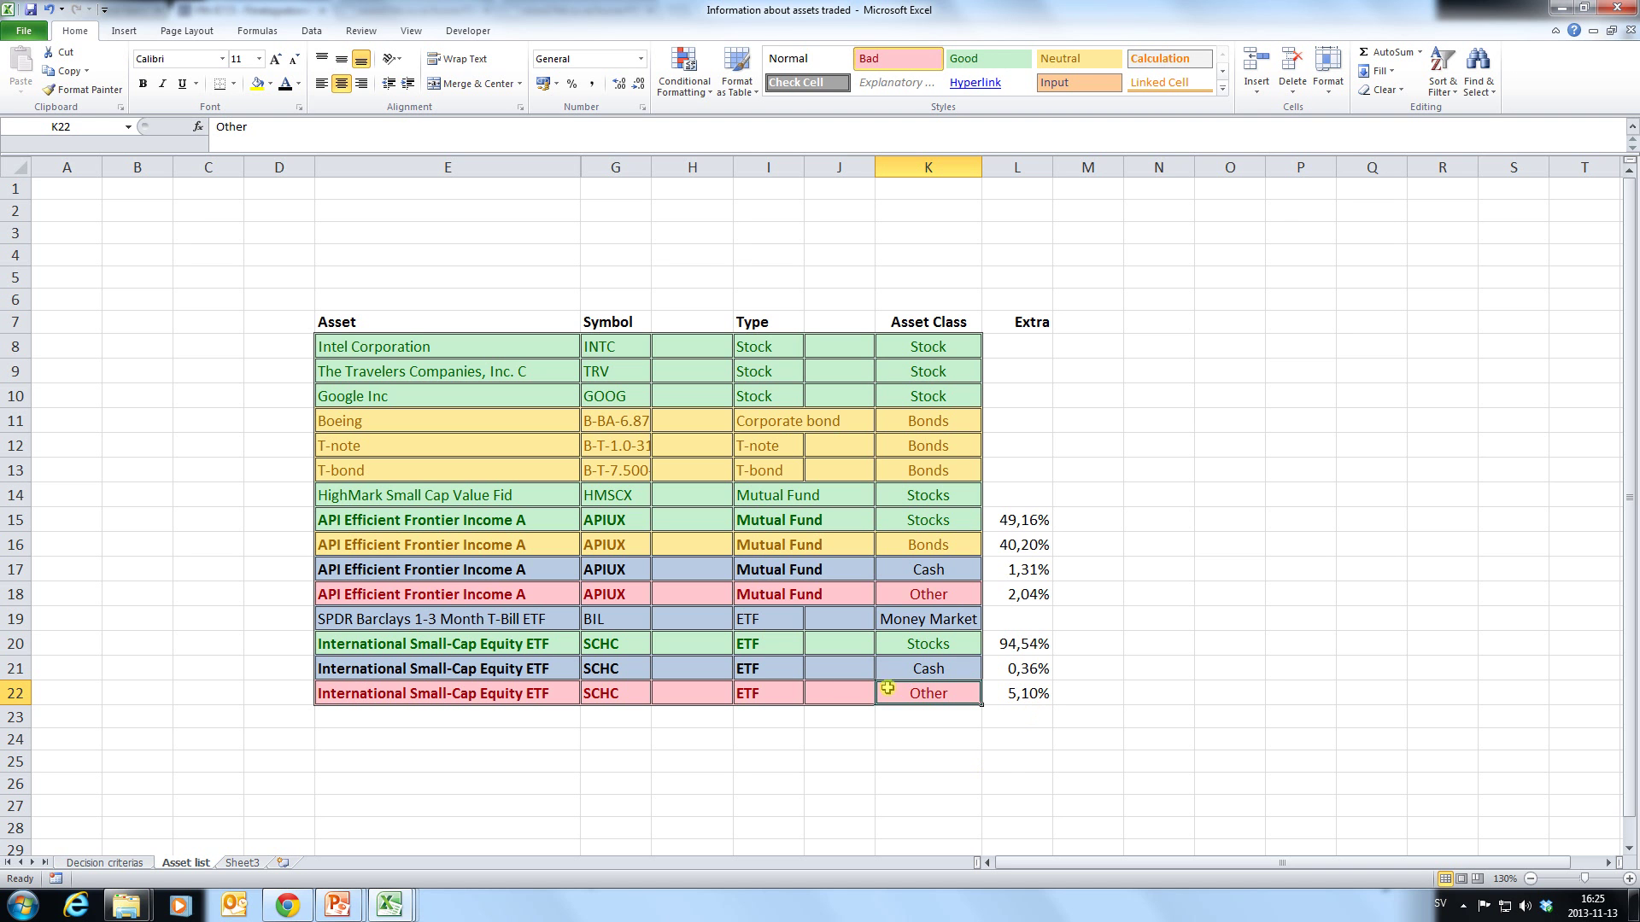
Return to the OpenPositions workbook and add the bold headings "Type" in M1 and "Asset Class" in N1.
key("alt+Tab")
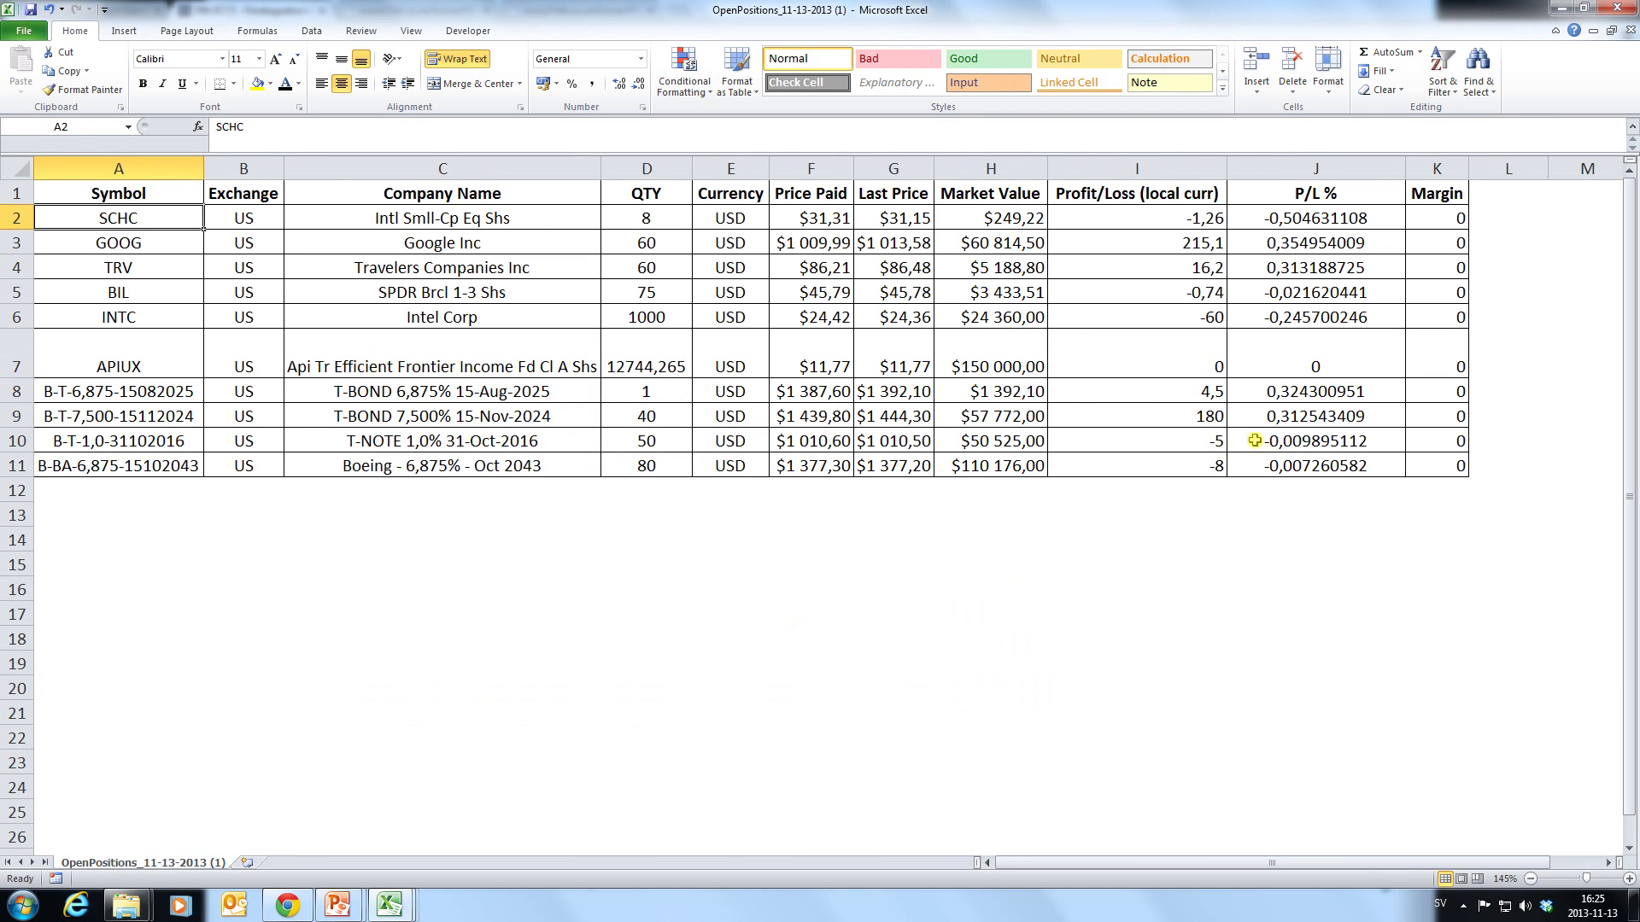
left_click(1527, 198)
left_click(1582, 195)
key("ctrl+b")
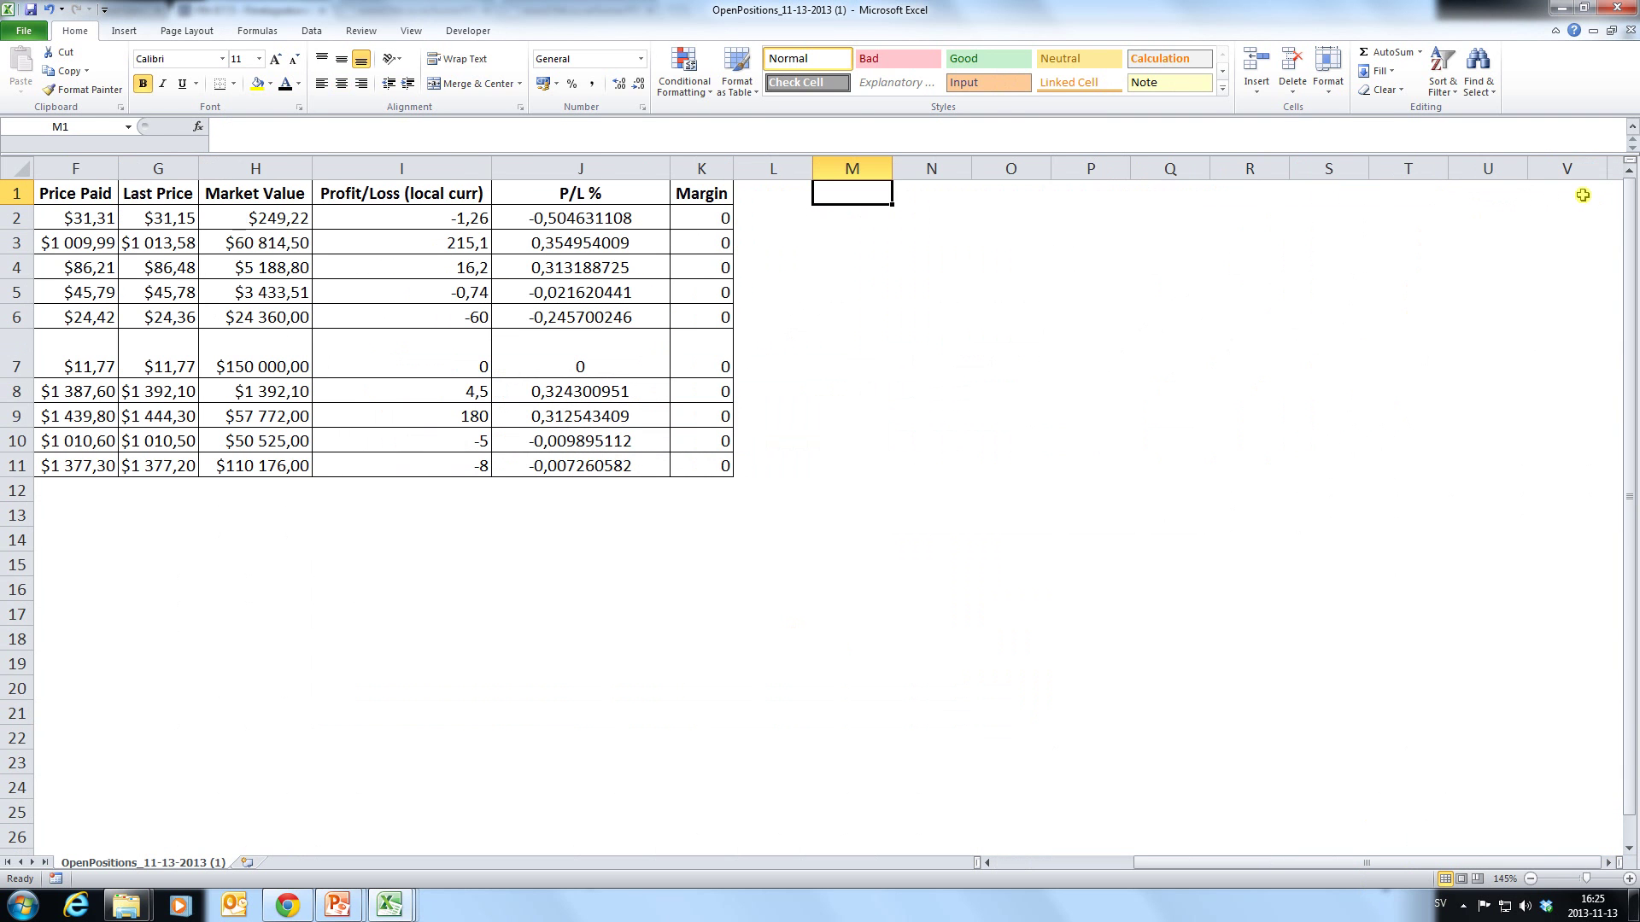
type("Type")
key("Tab")
key("ctrl+b")
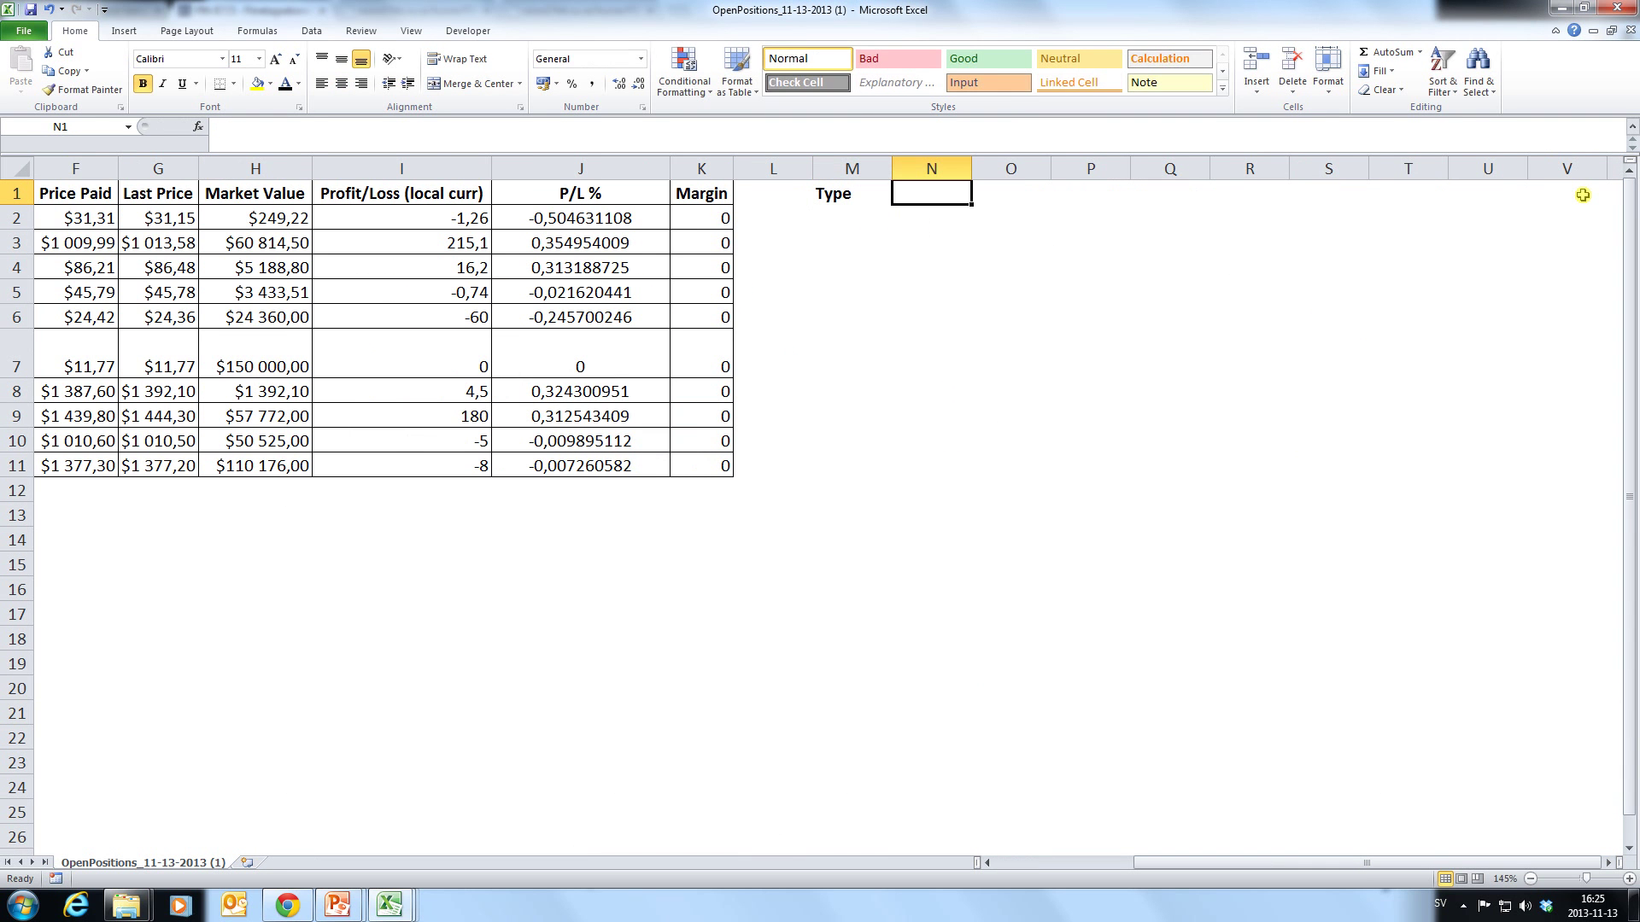
type("Asset Class")
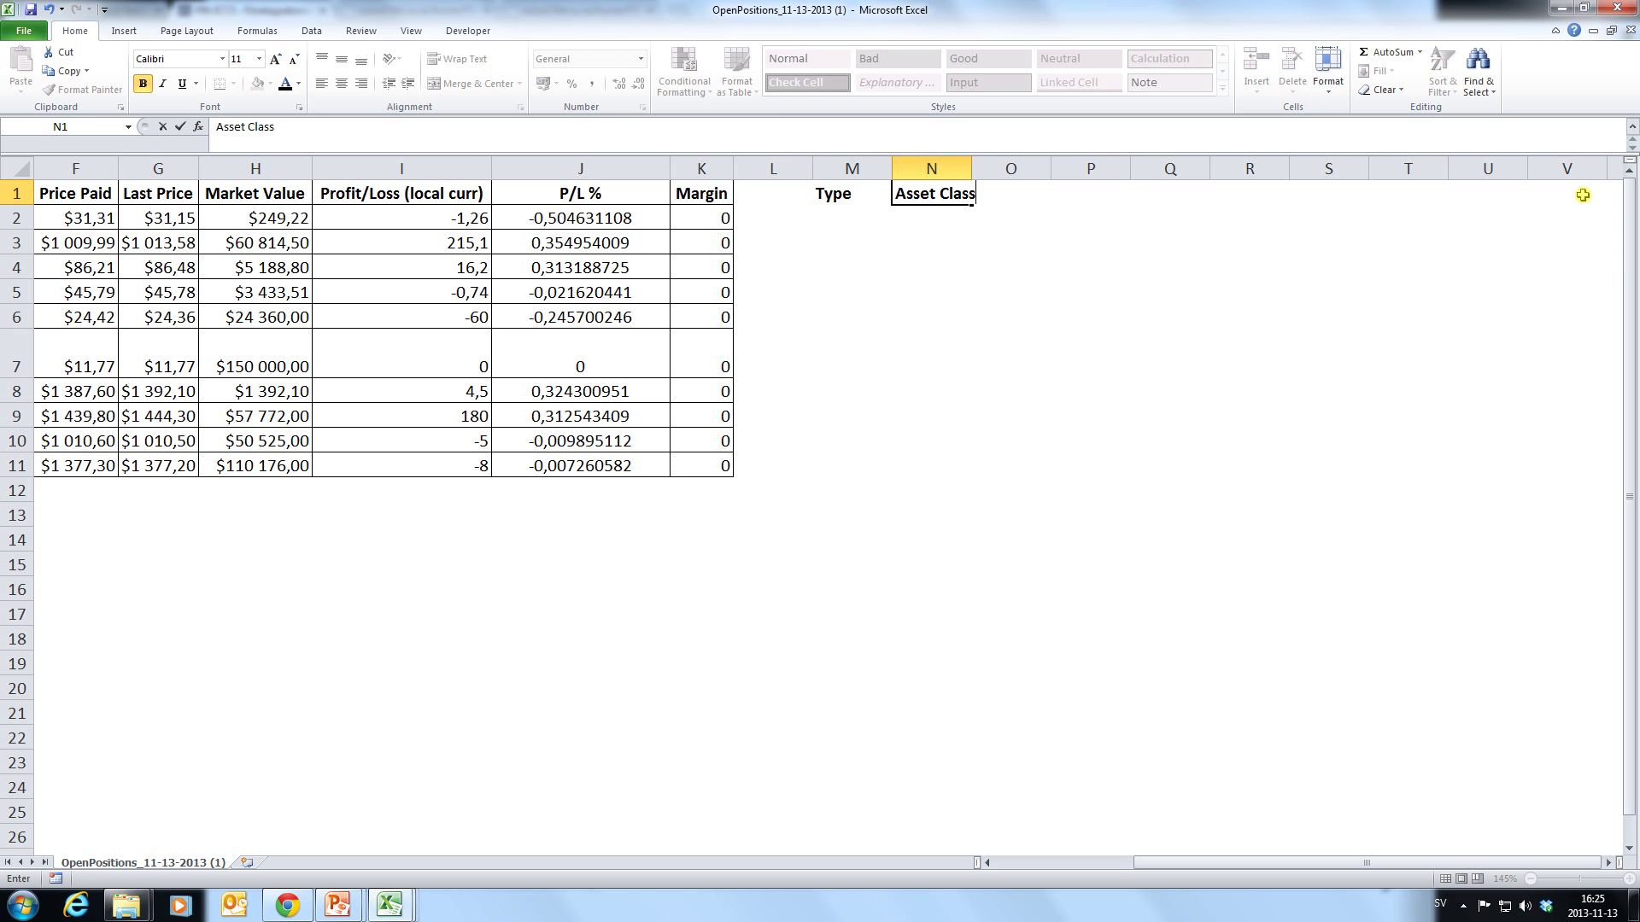
key("Return")
Enter ETF as the type of SCHC in M2 and, after checking its classes in the Asset list, Mix in N2.
left_click_drag(1212, 861, 1089, 867)
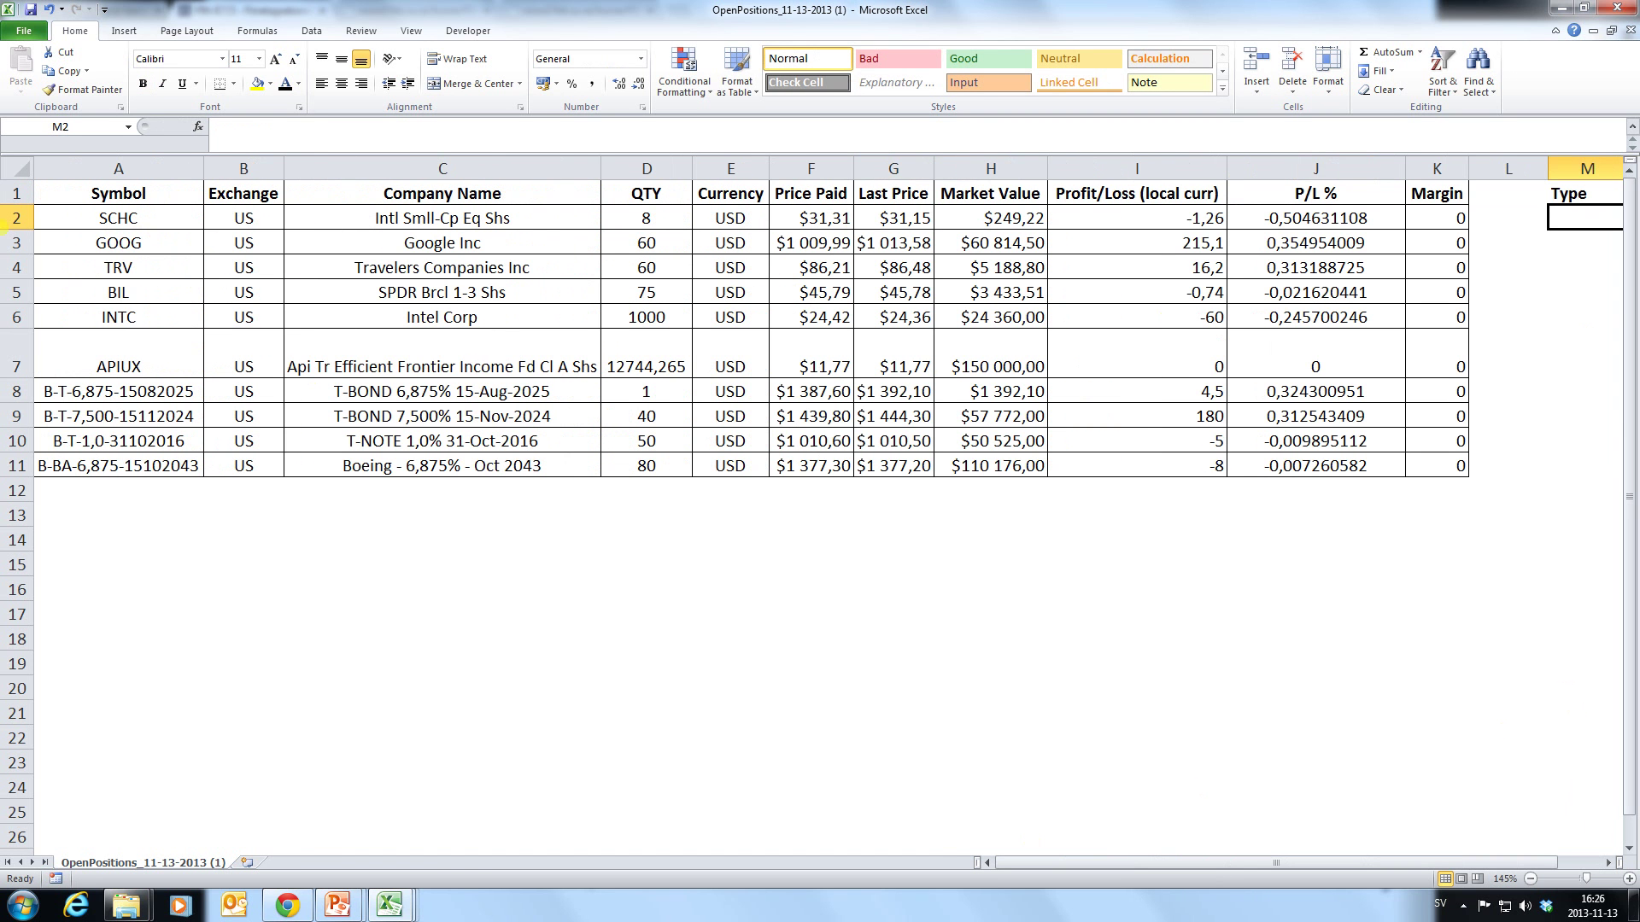
type("ETF")
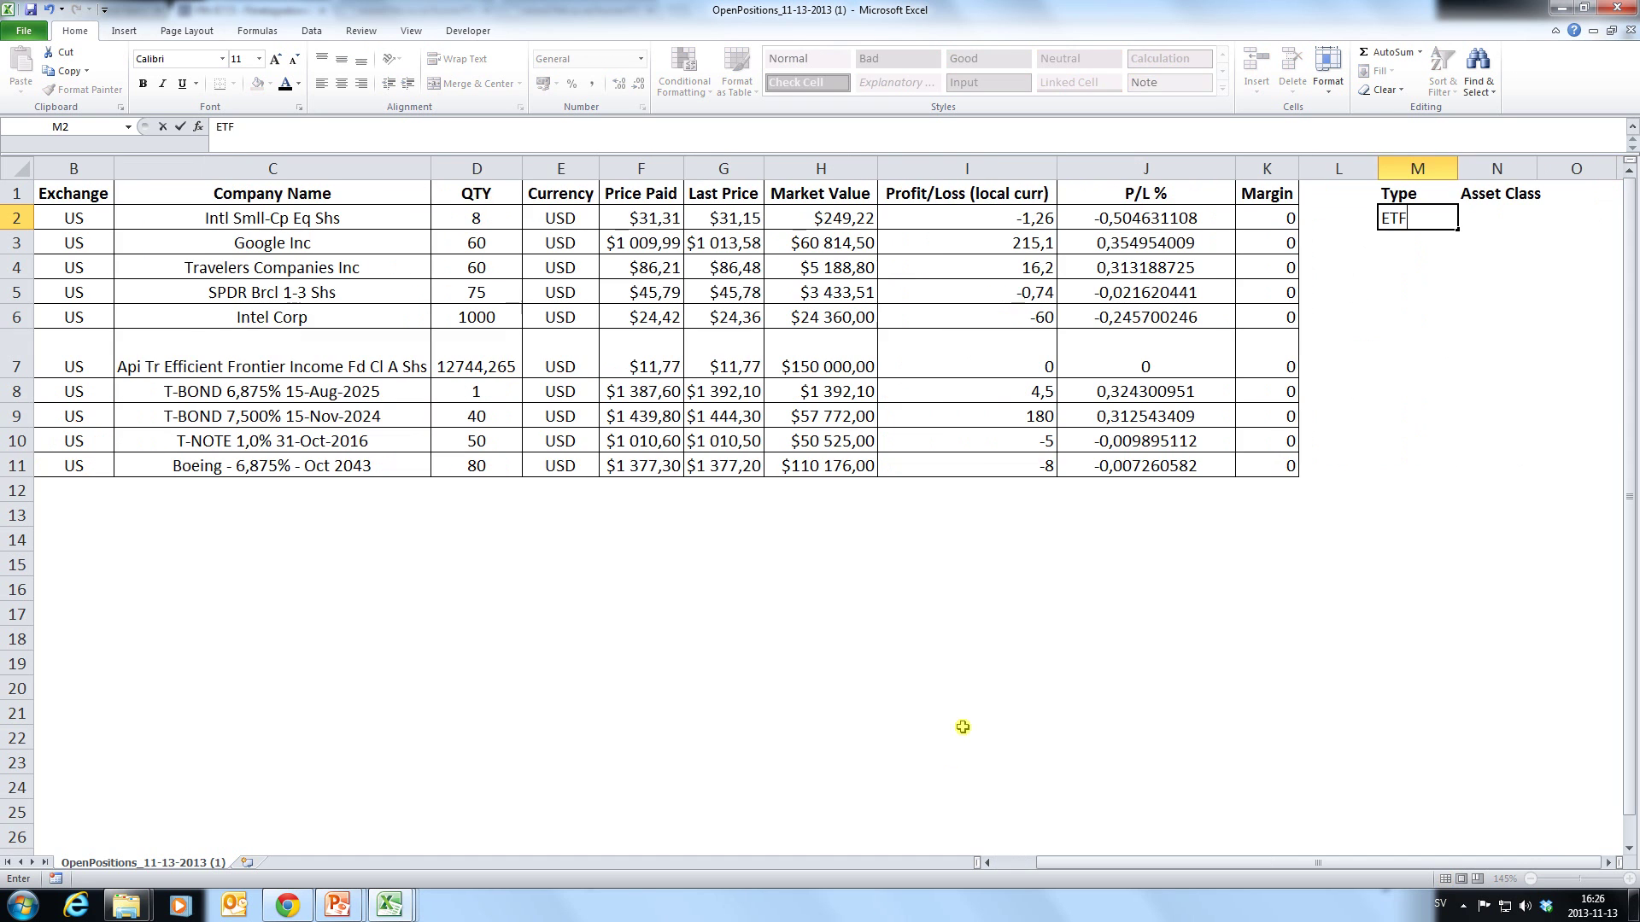
key("Tab")
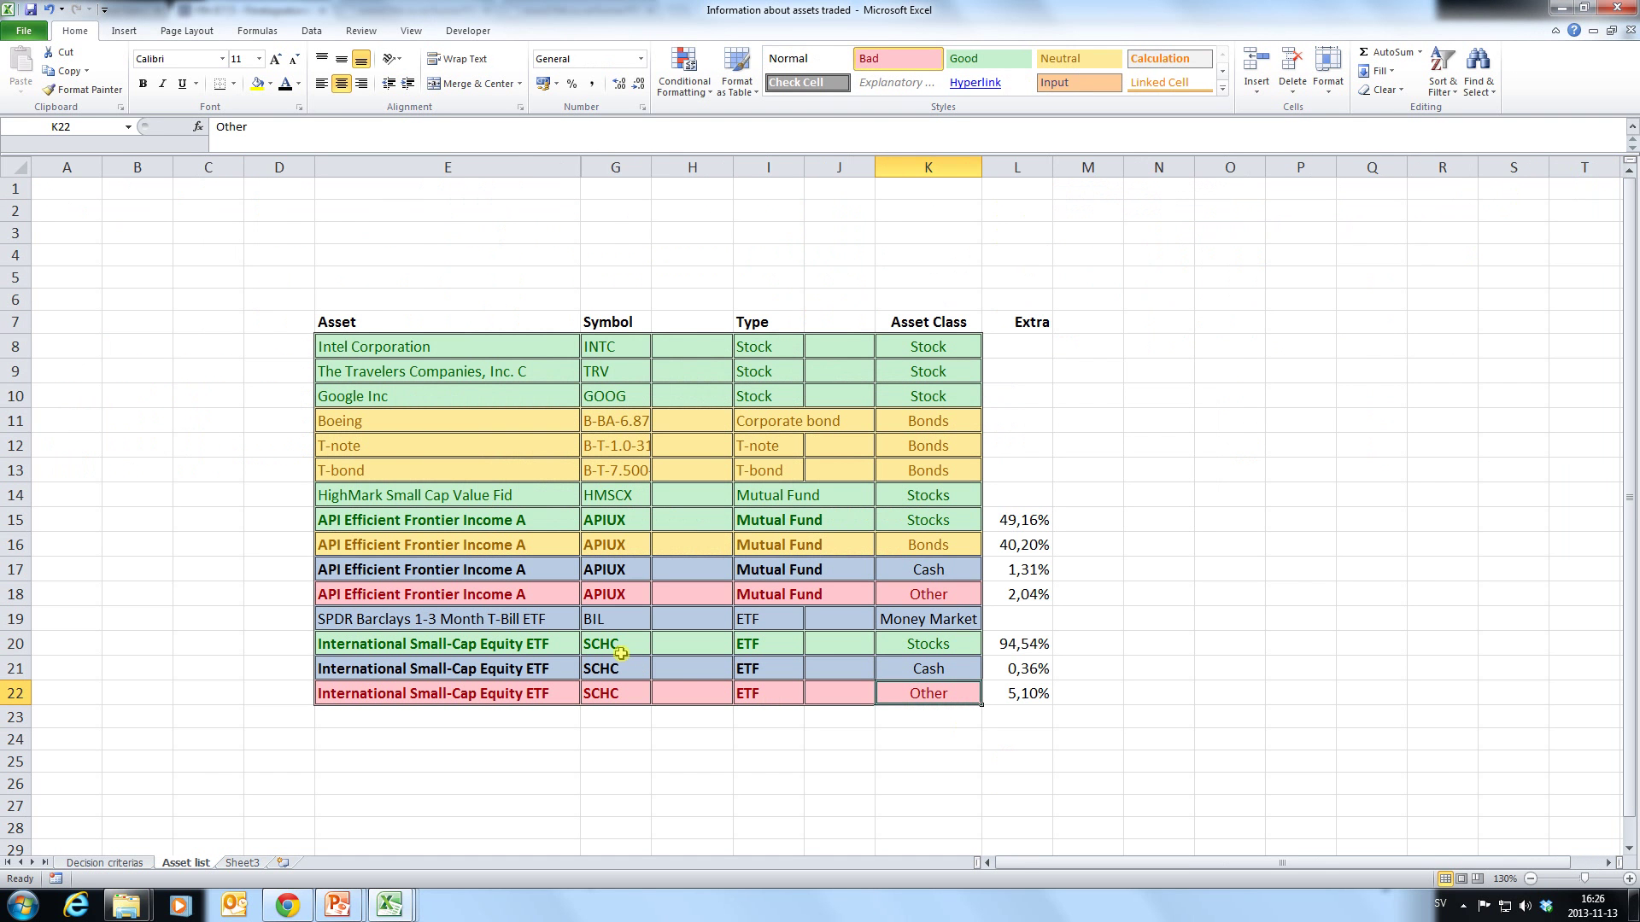
left_click(927, 653)
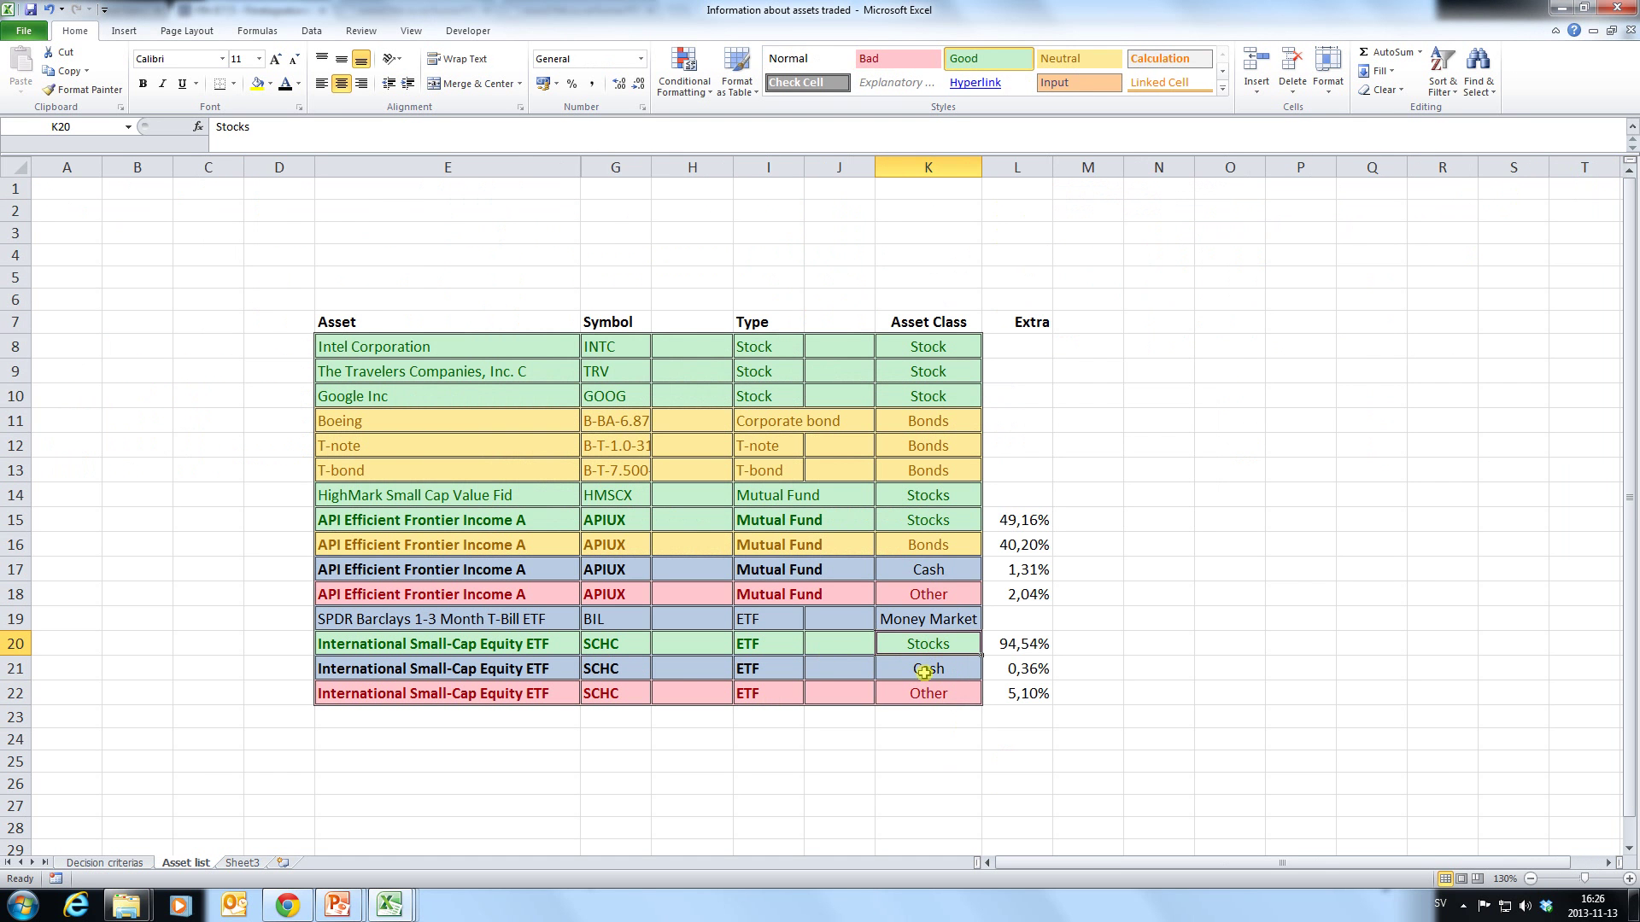
left_click(940, 699)
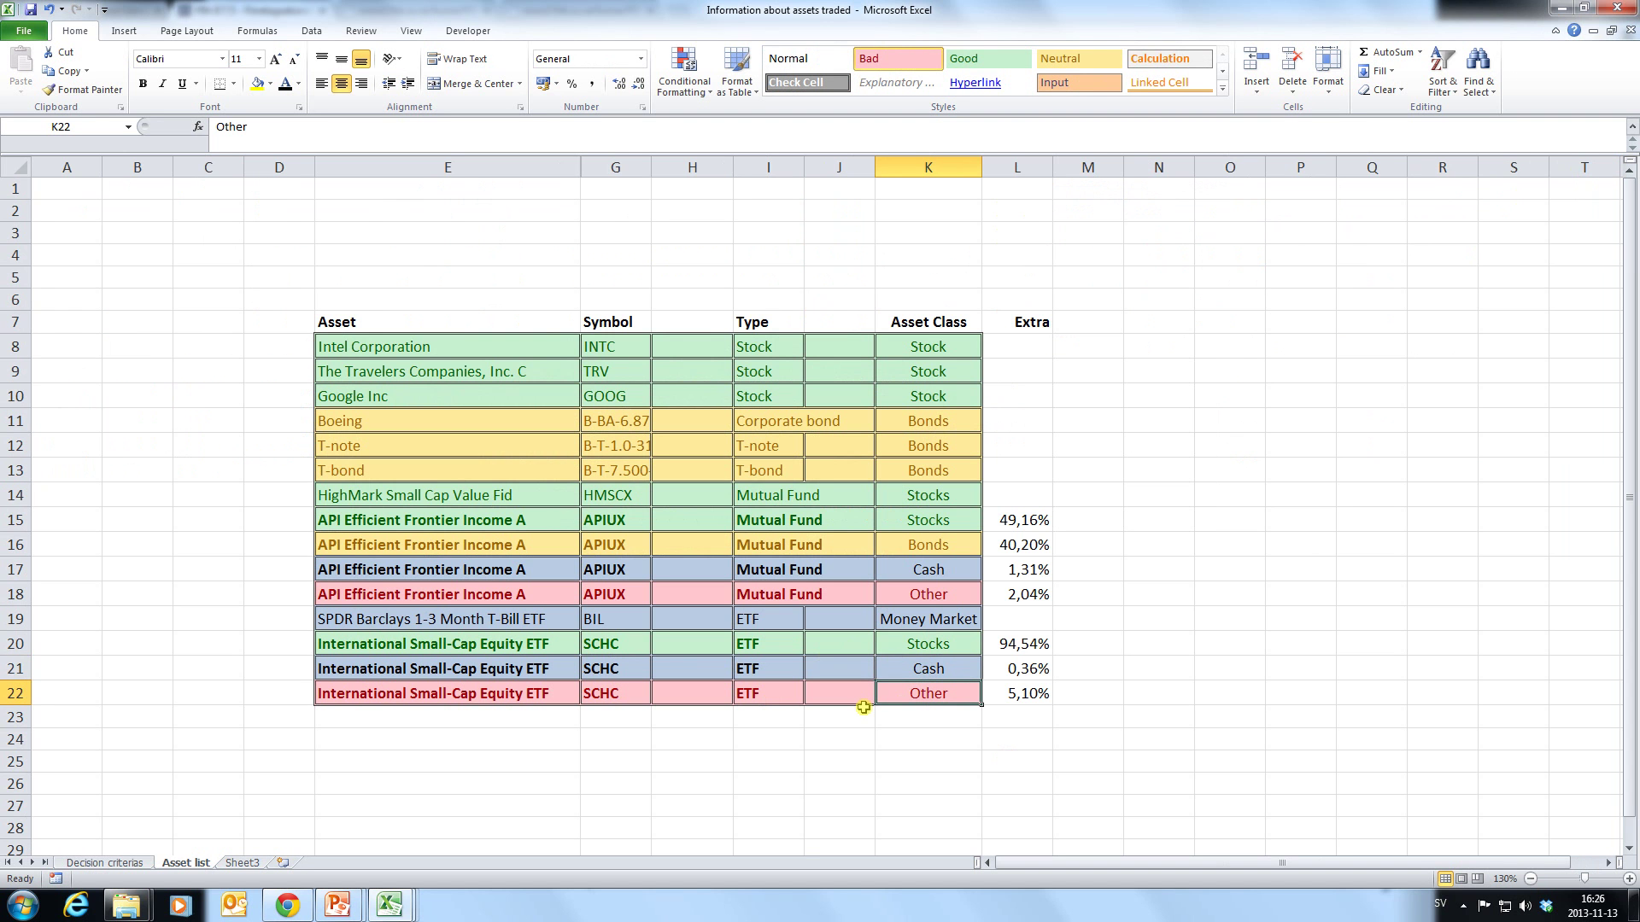
key("ctrl+Tab")
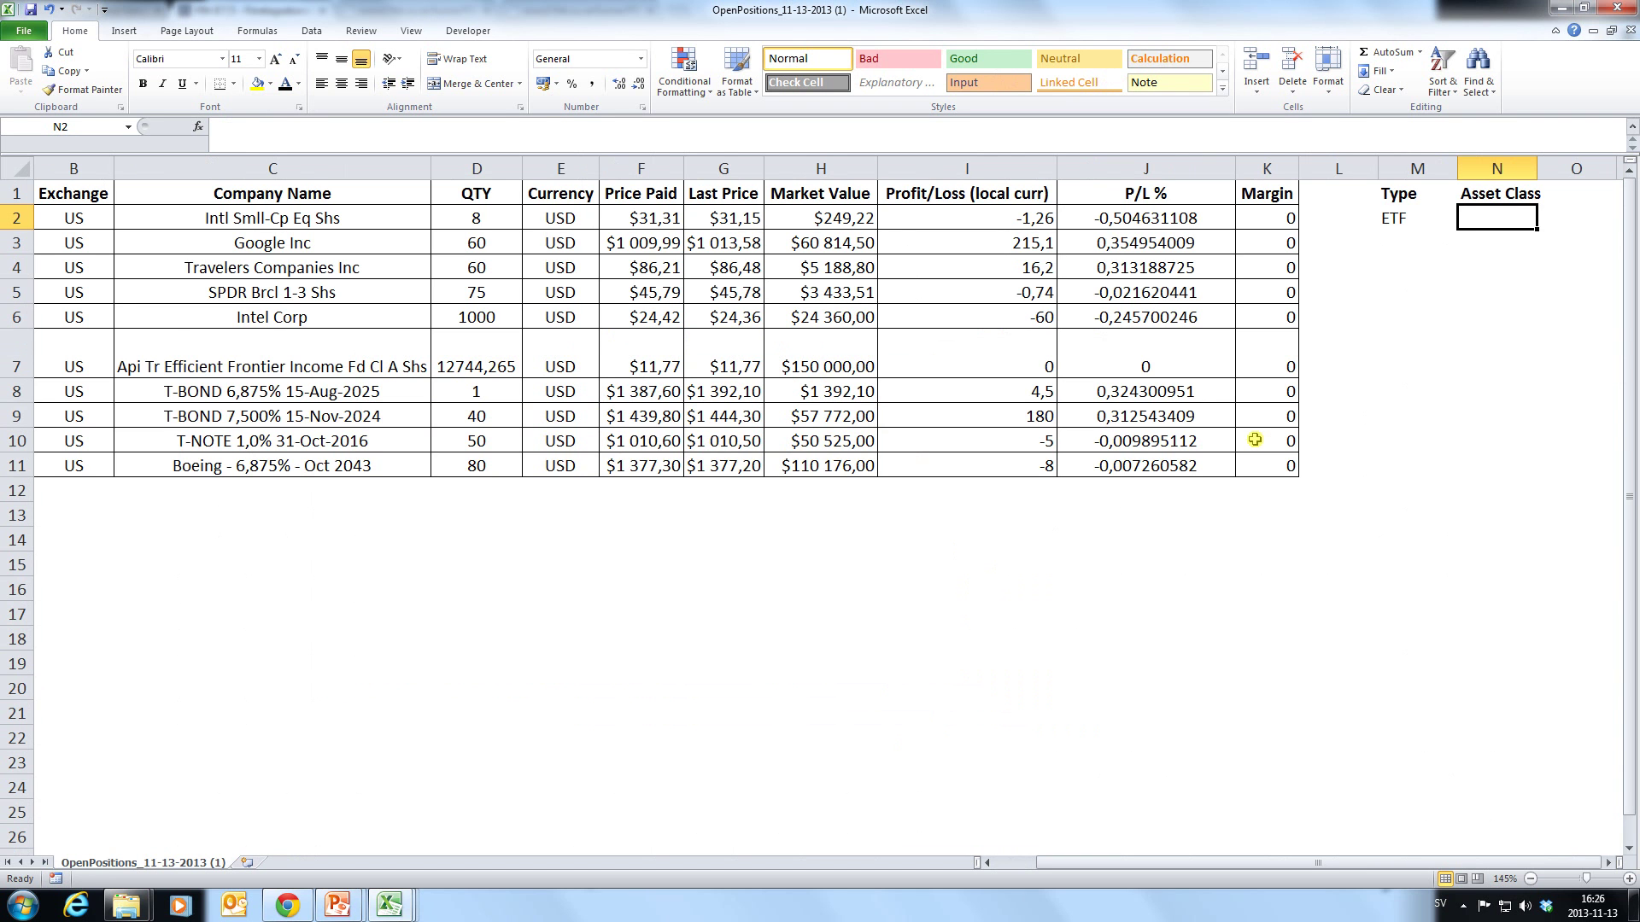
type("Mix")
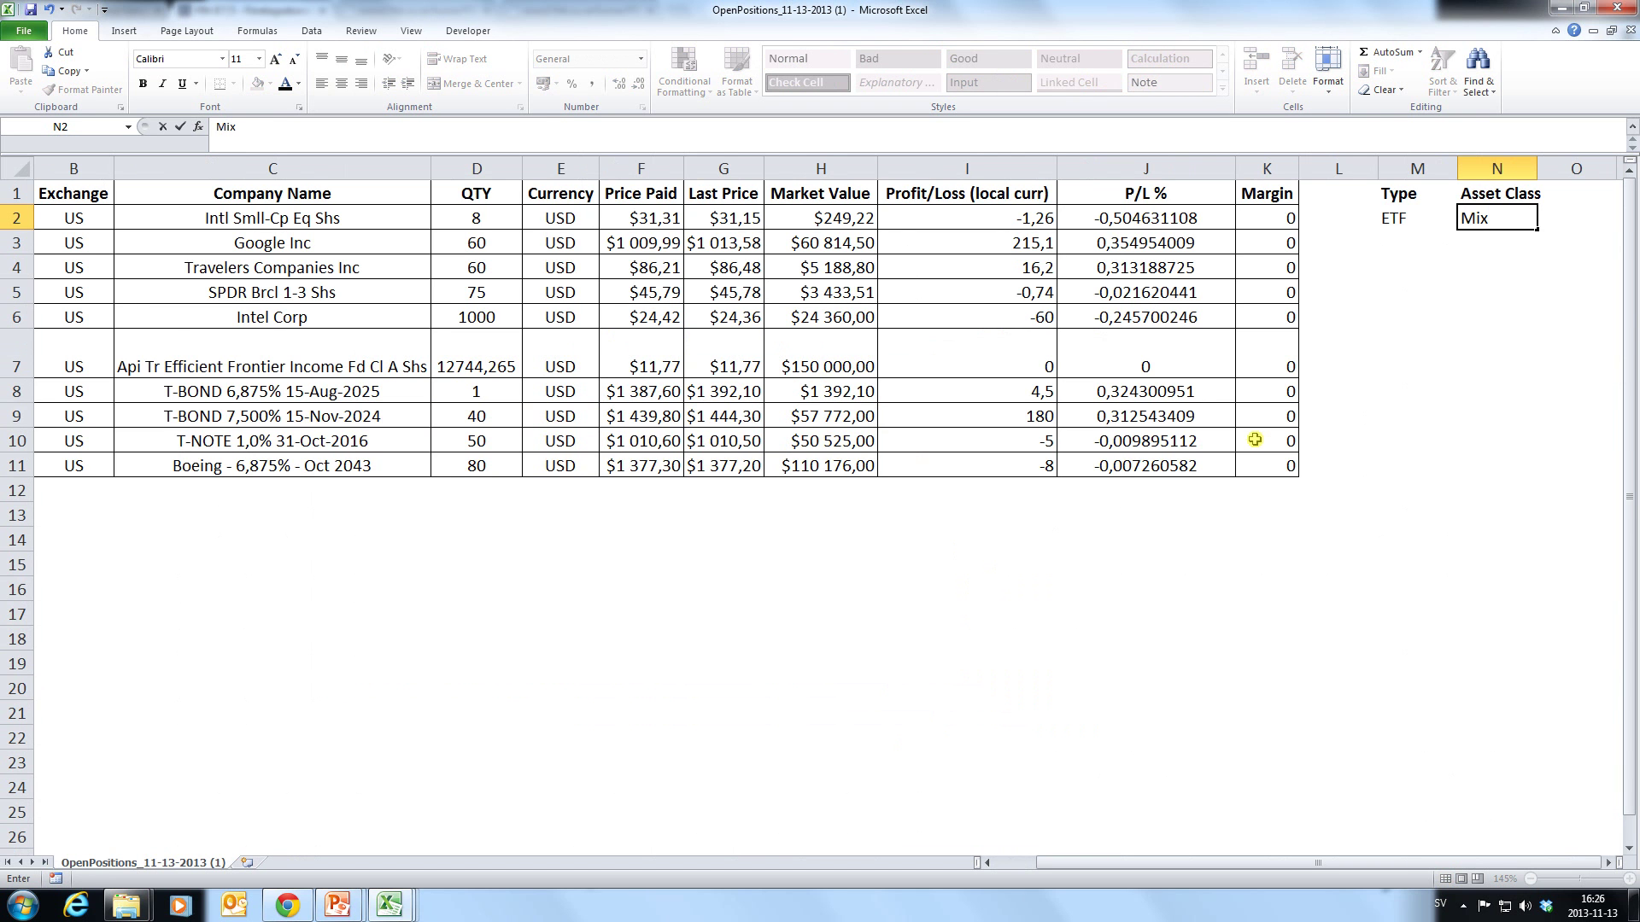
key("Return")
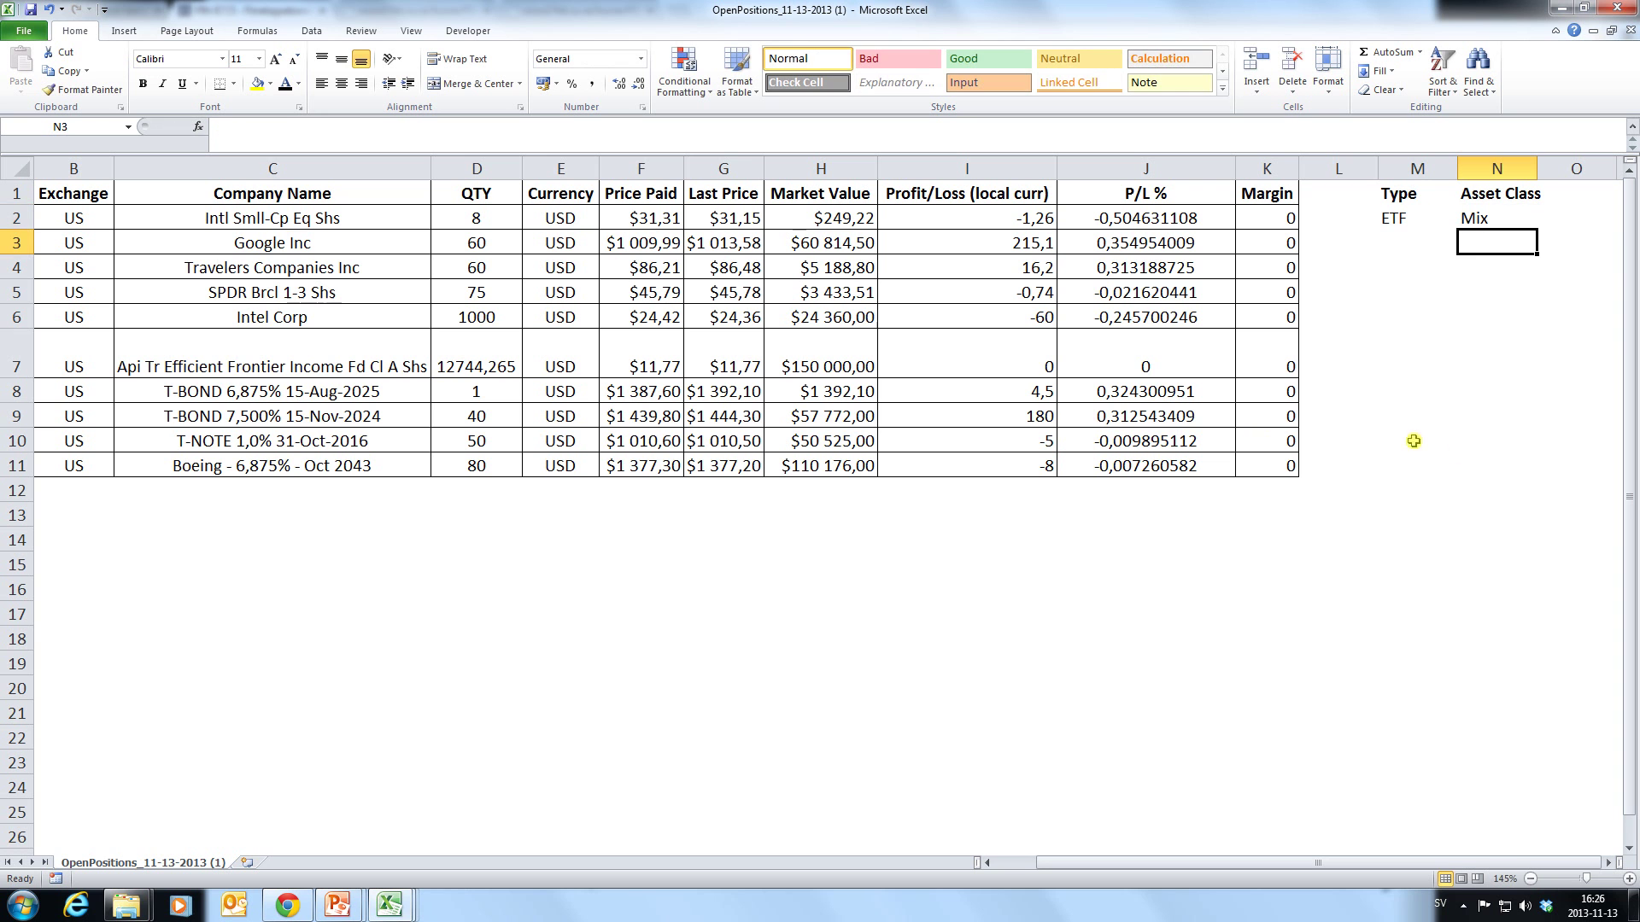
Look up GOOG in the Asset list and enter Stock in M3 and Stocks in N3 of the open positions.
left_click_drag(1394, 863, 1317, 862)
key("alt+Tab")
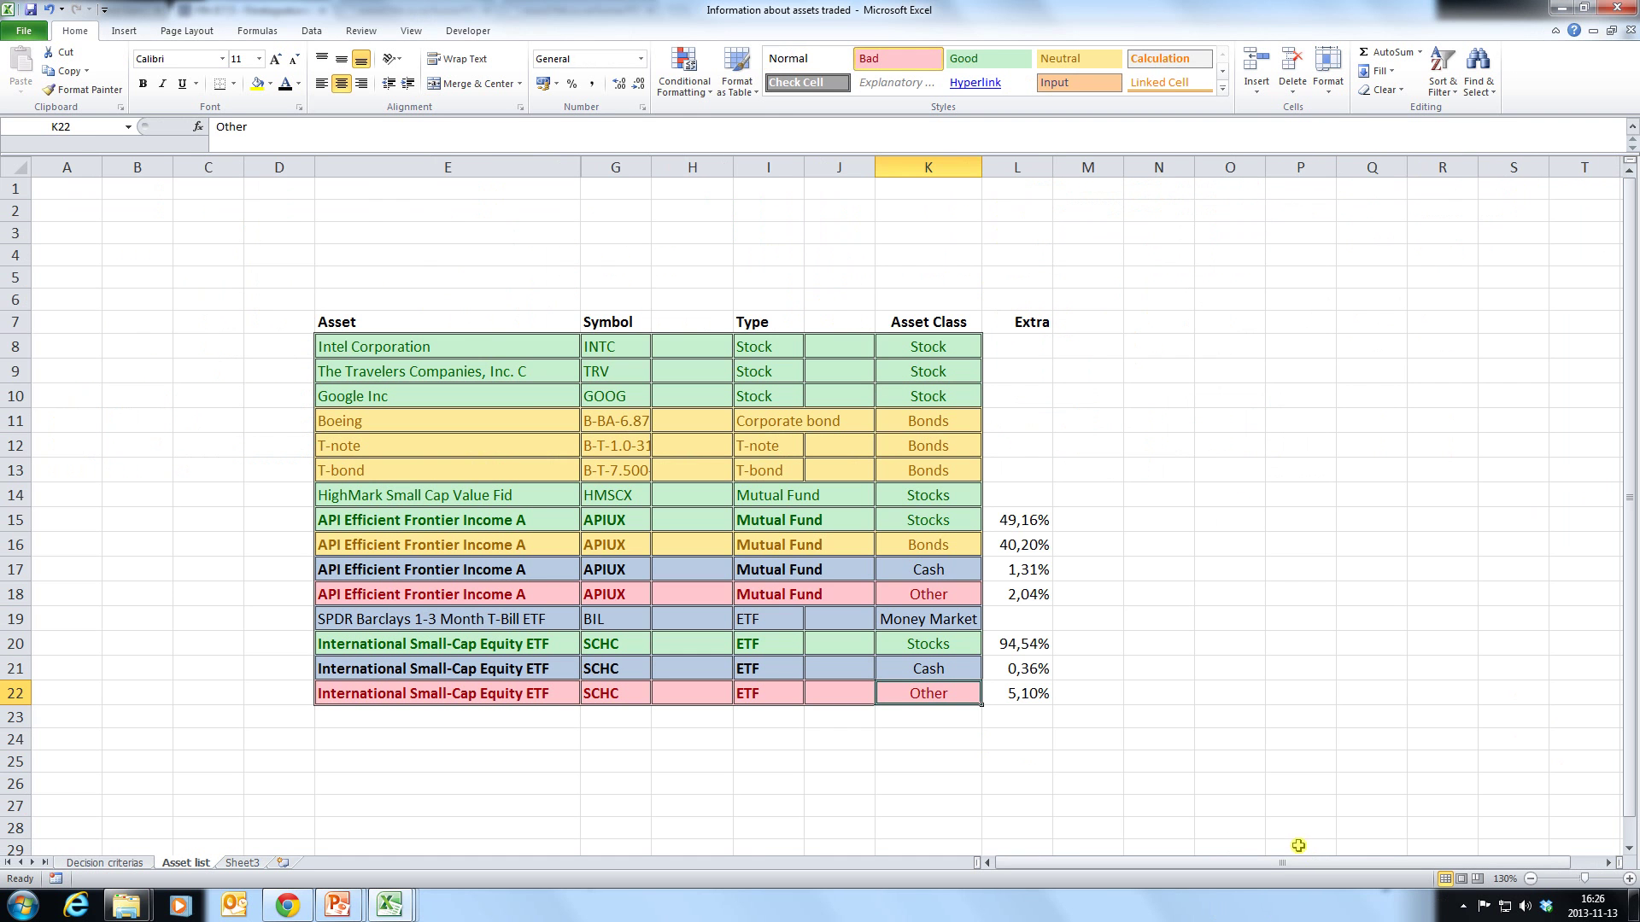
left_click(641, 400)
left_click(776, 400)
left_click(961, 400)
key("alt+Tab")
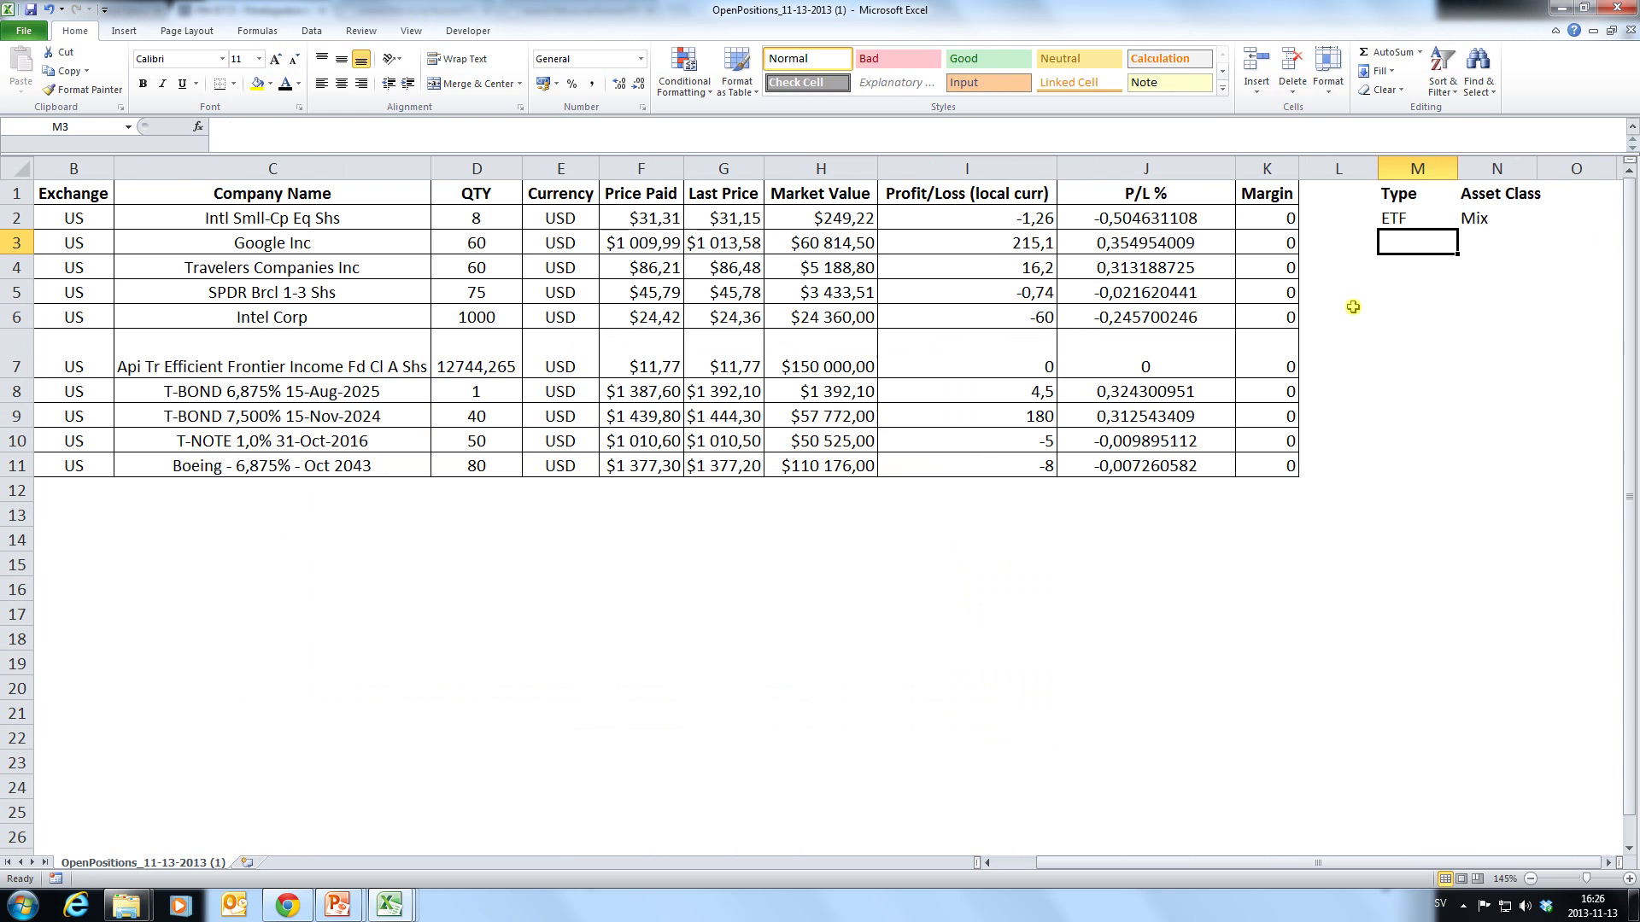
type("Stock")
key("Tab")
type("Stoc")
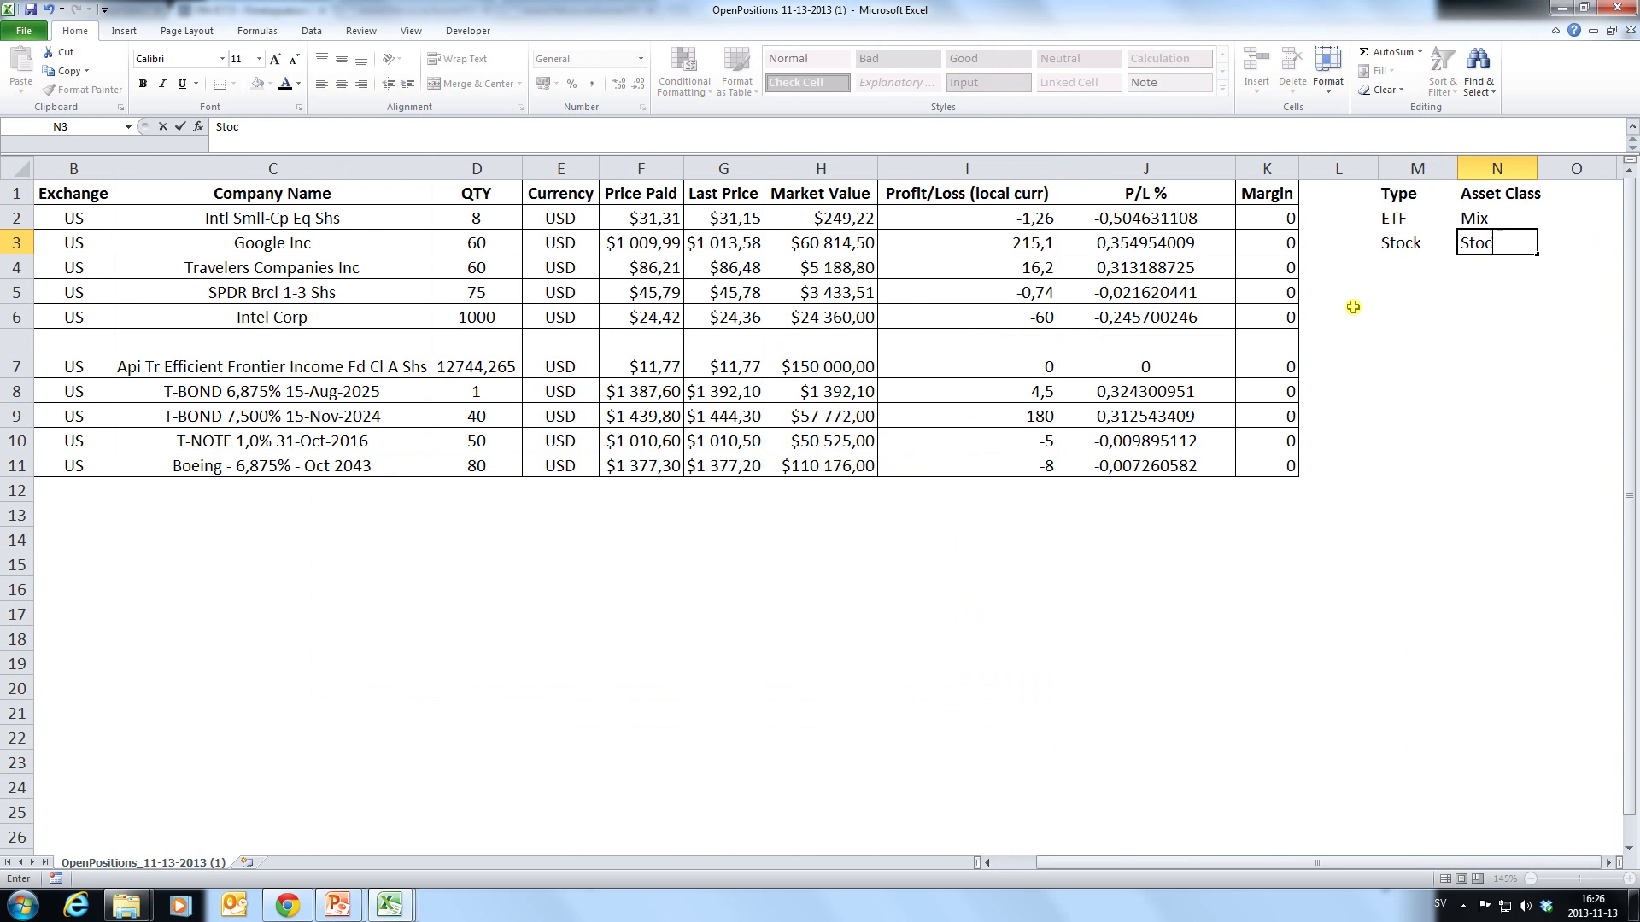
key("Return")
Enter Stock as the type and Stocks as the asset class for Travelers Companies in M4 and N4.
mouse_move(1353, 862)
left_mouse_down()
mouse_move(1247, 863)
mouse_move(1359, 863)
left_mouse_up()
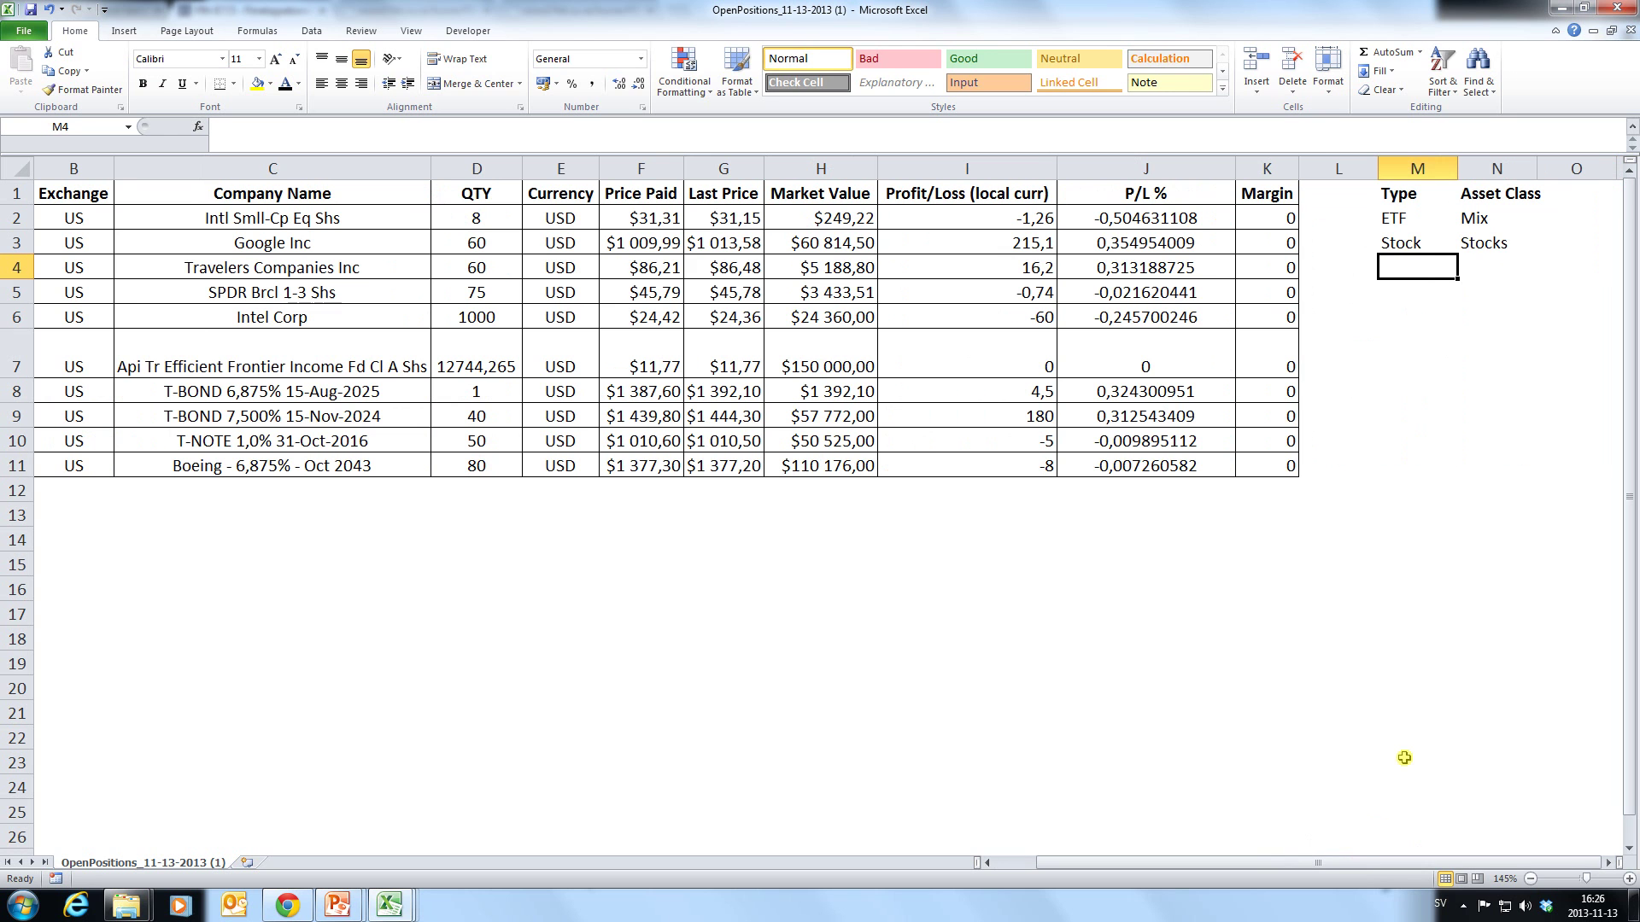
type("Stock")
key("Tab")
type("Stocks")
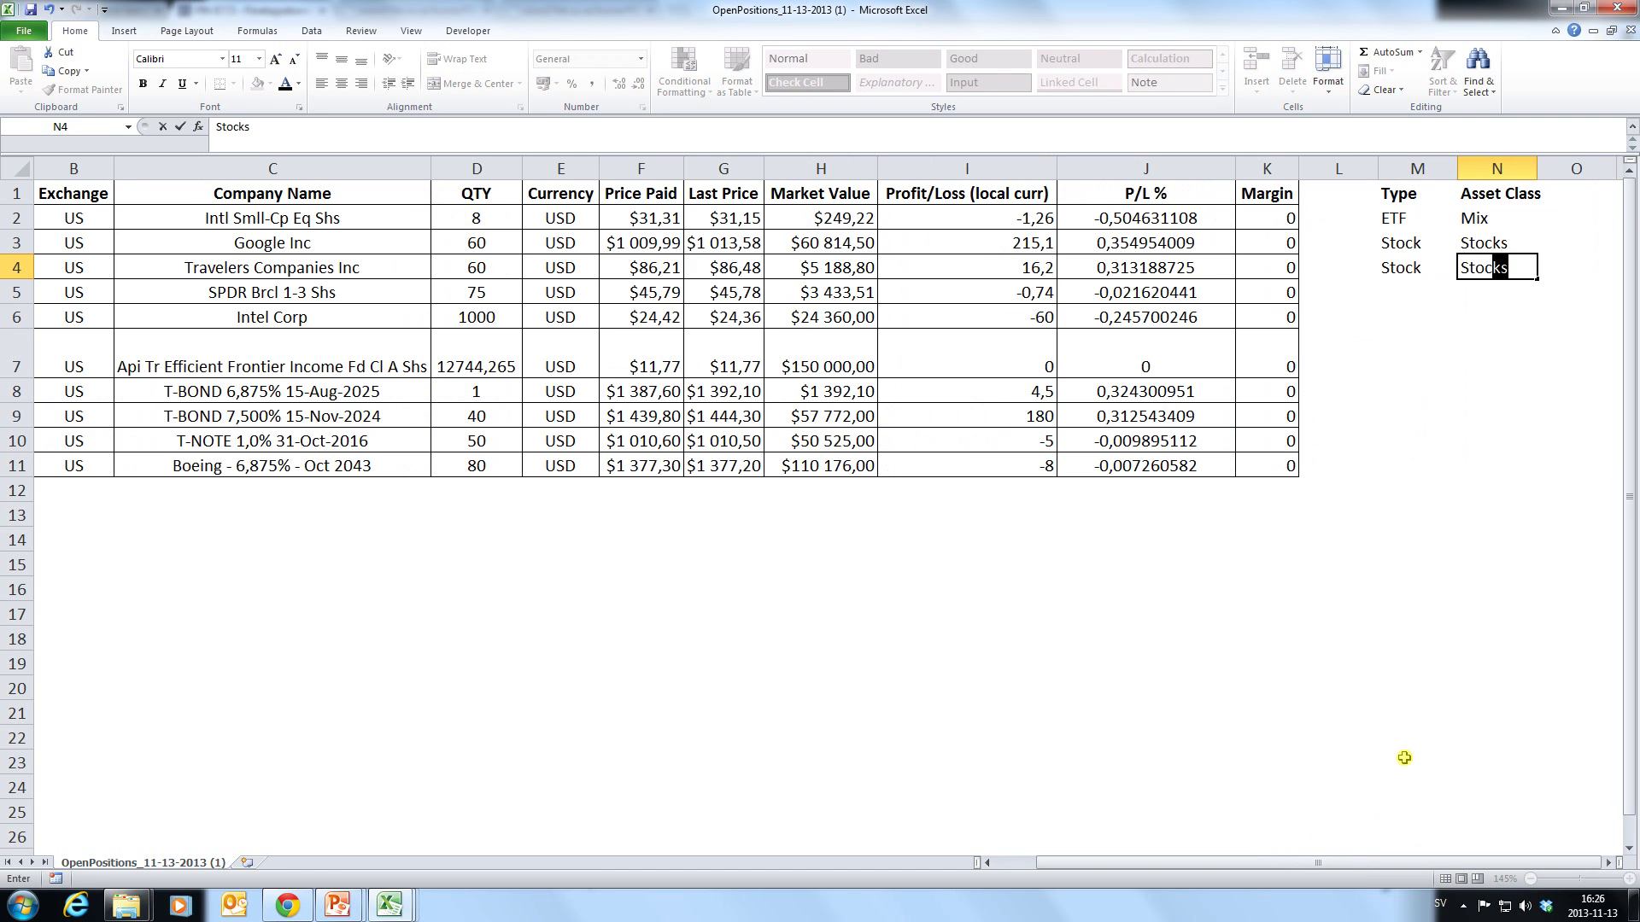
key("Return")
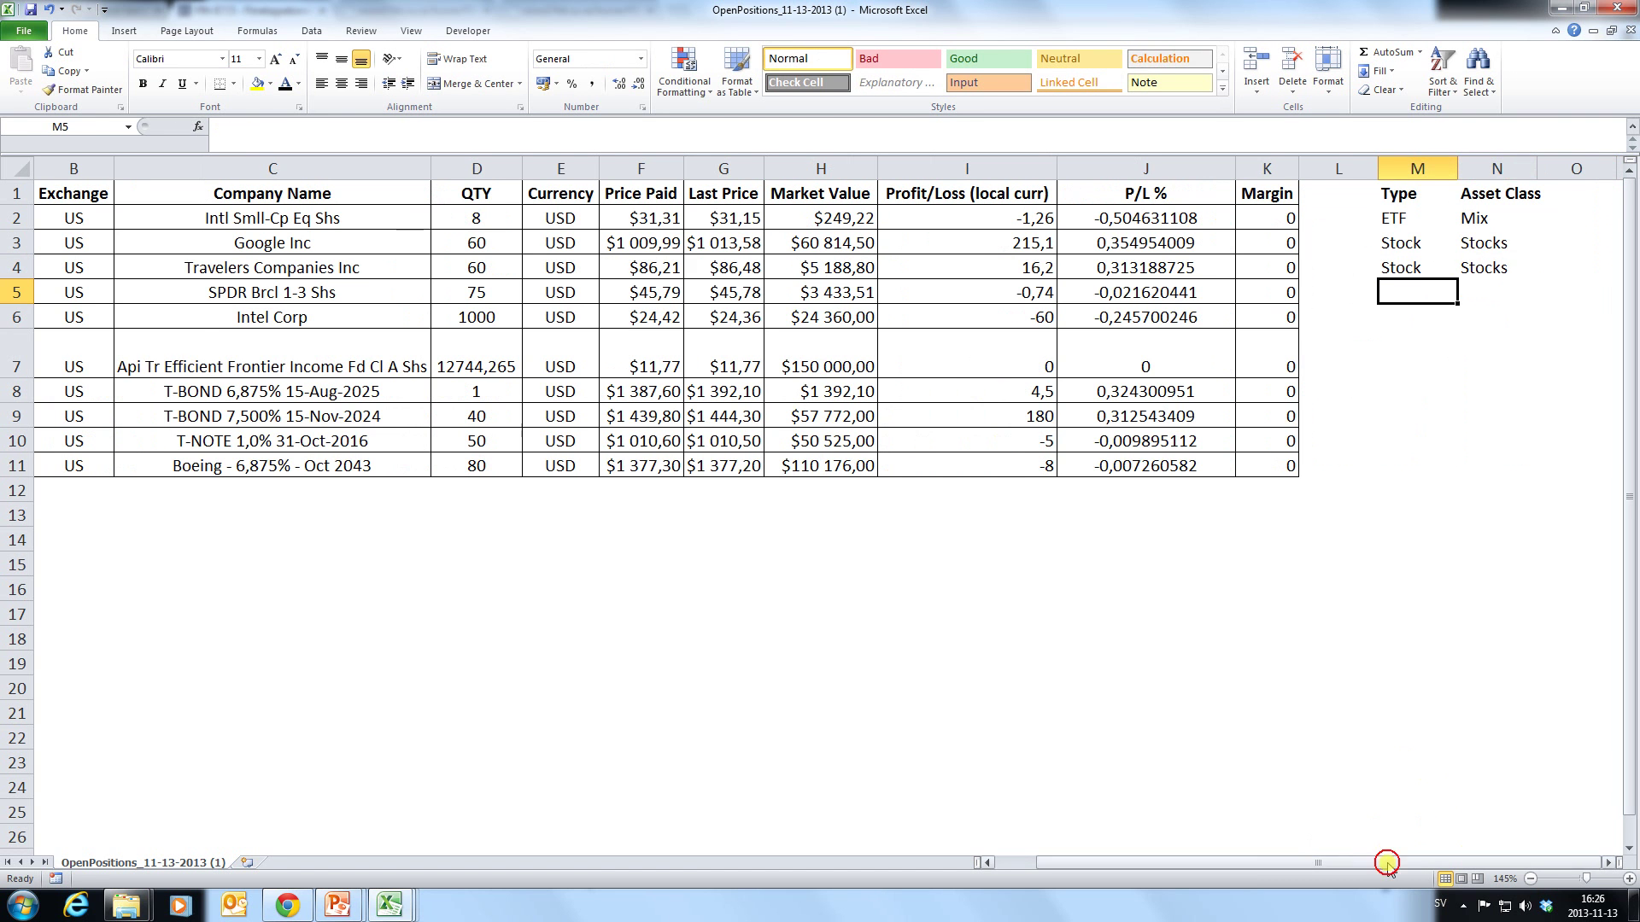
Look up BIL in the Asset list and enter ETF in M5 and Money Market in N5 of the open positions.
left_click_drag(1384, 863, 1247, 863)
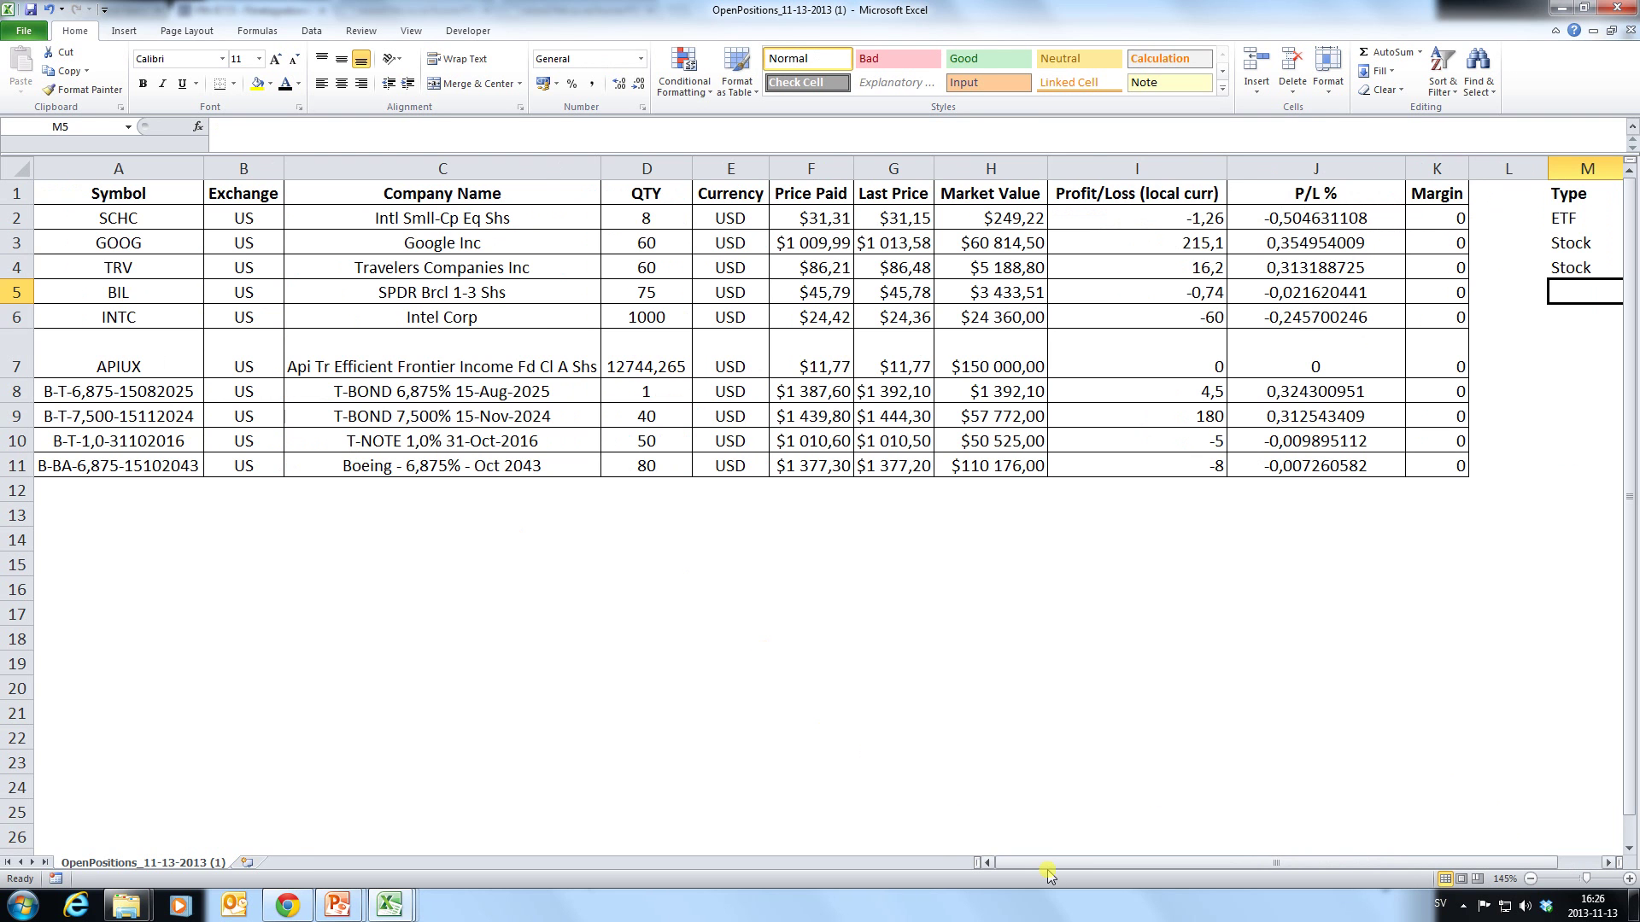
key("alt+Tab")
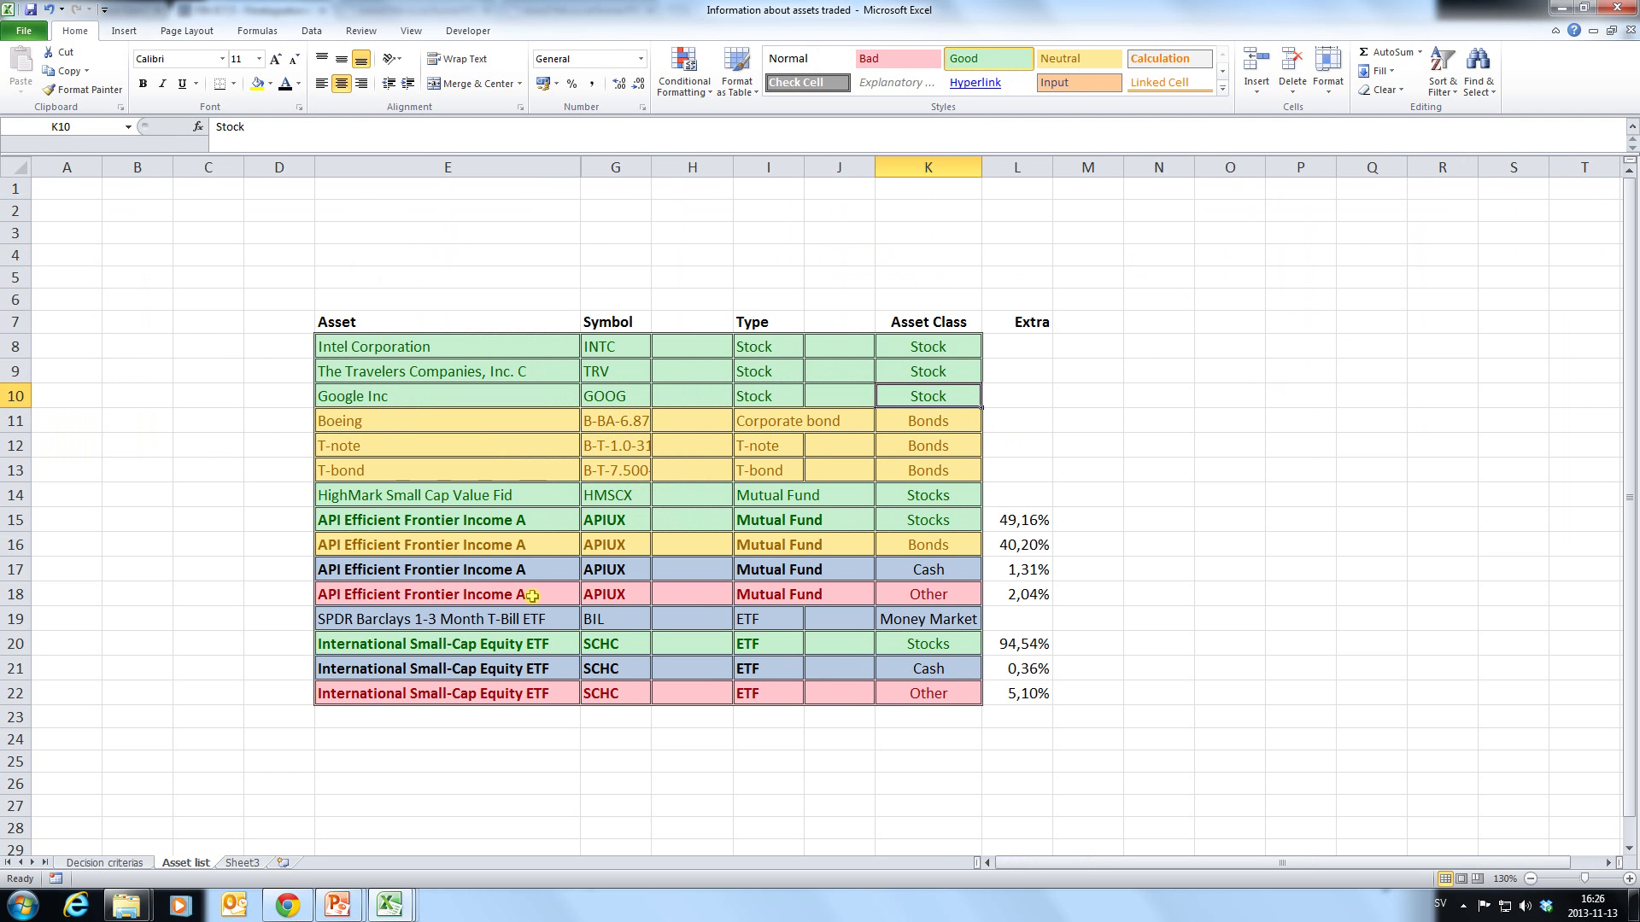
left_click(766, 628)
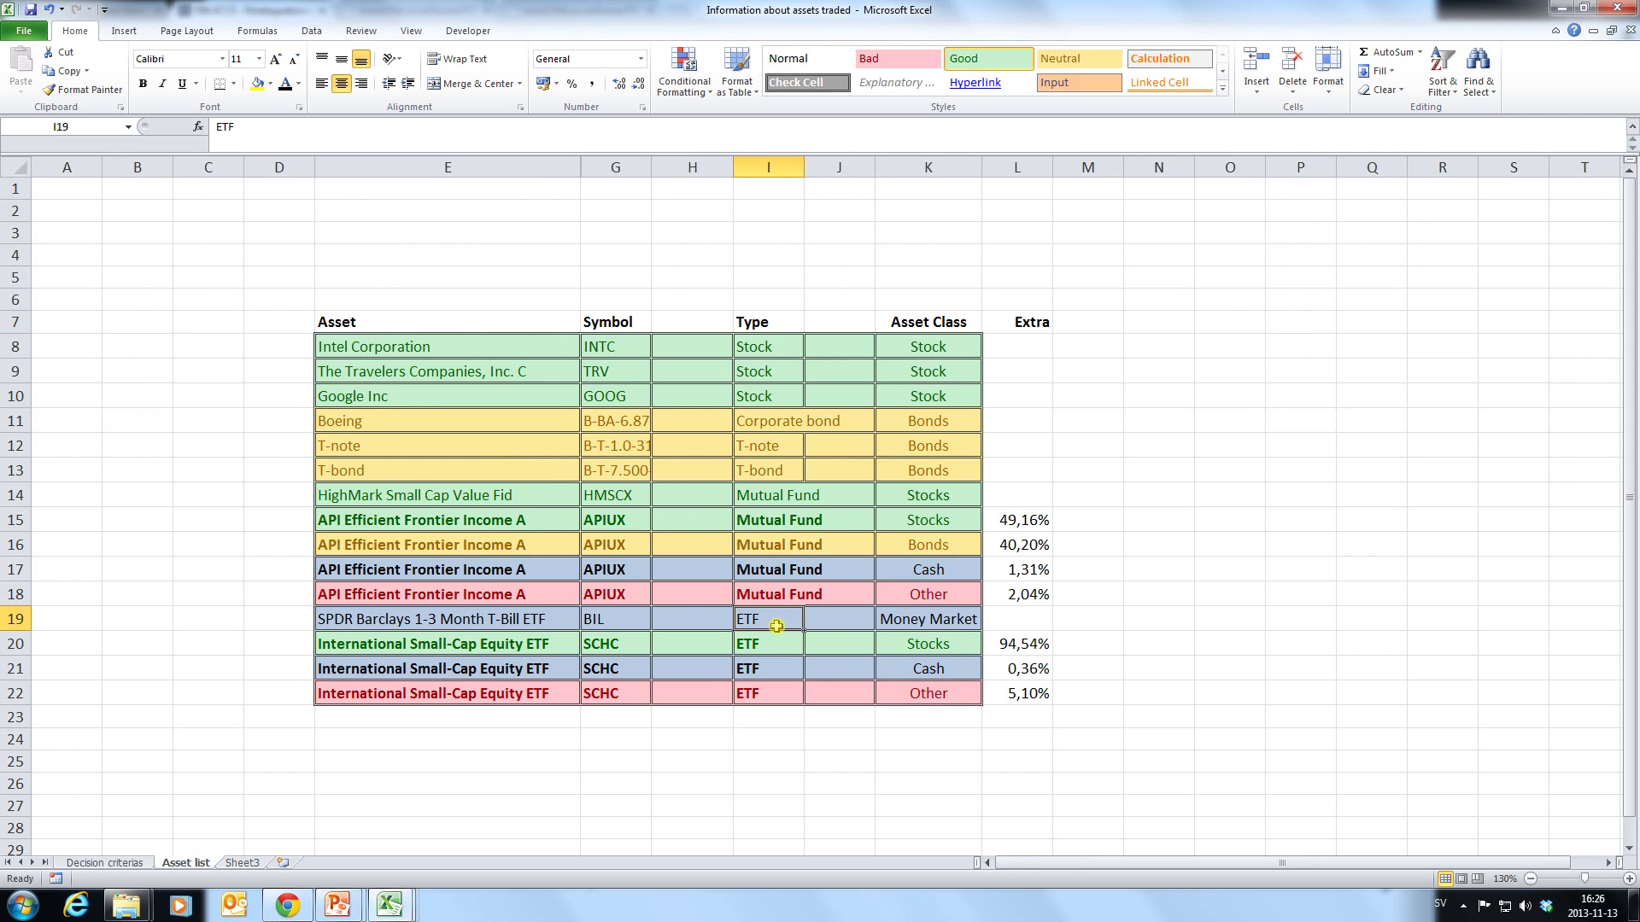
left_click(928, 624)
key("alt+Tab")
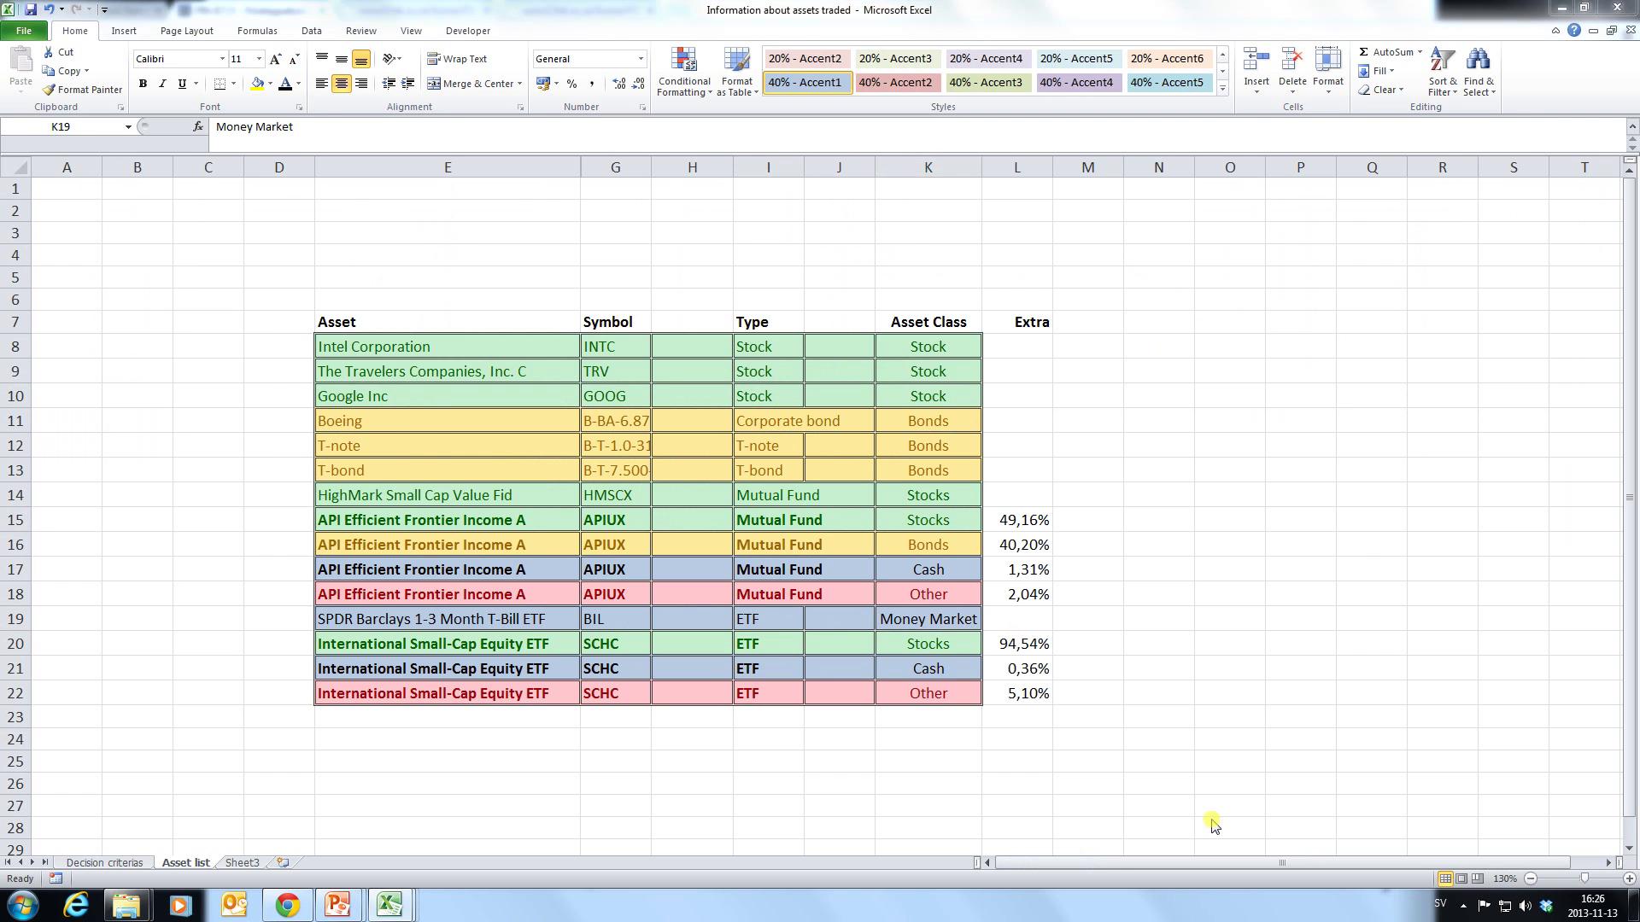
left_click_drag(1219, 865, 1281, 862)
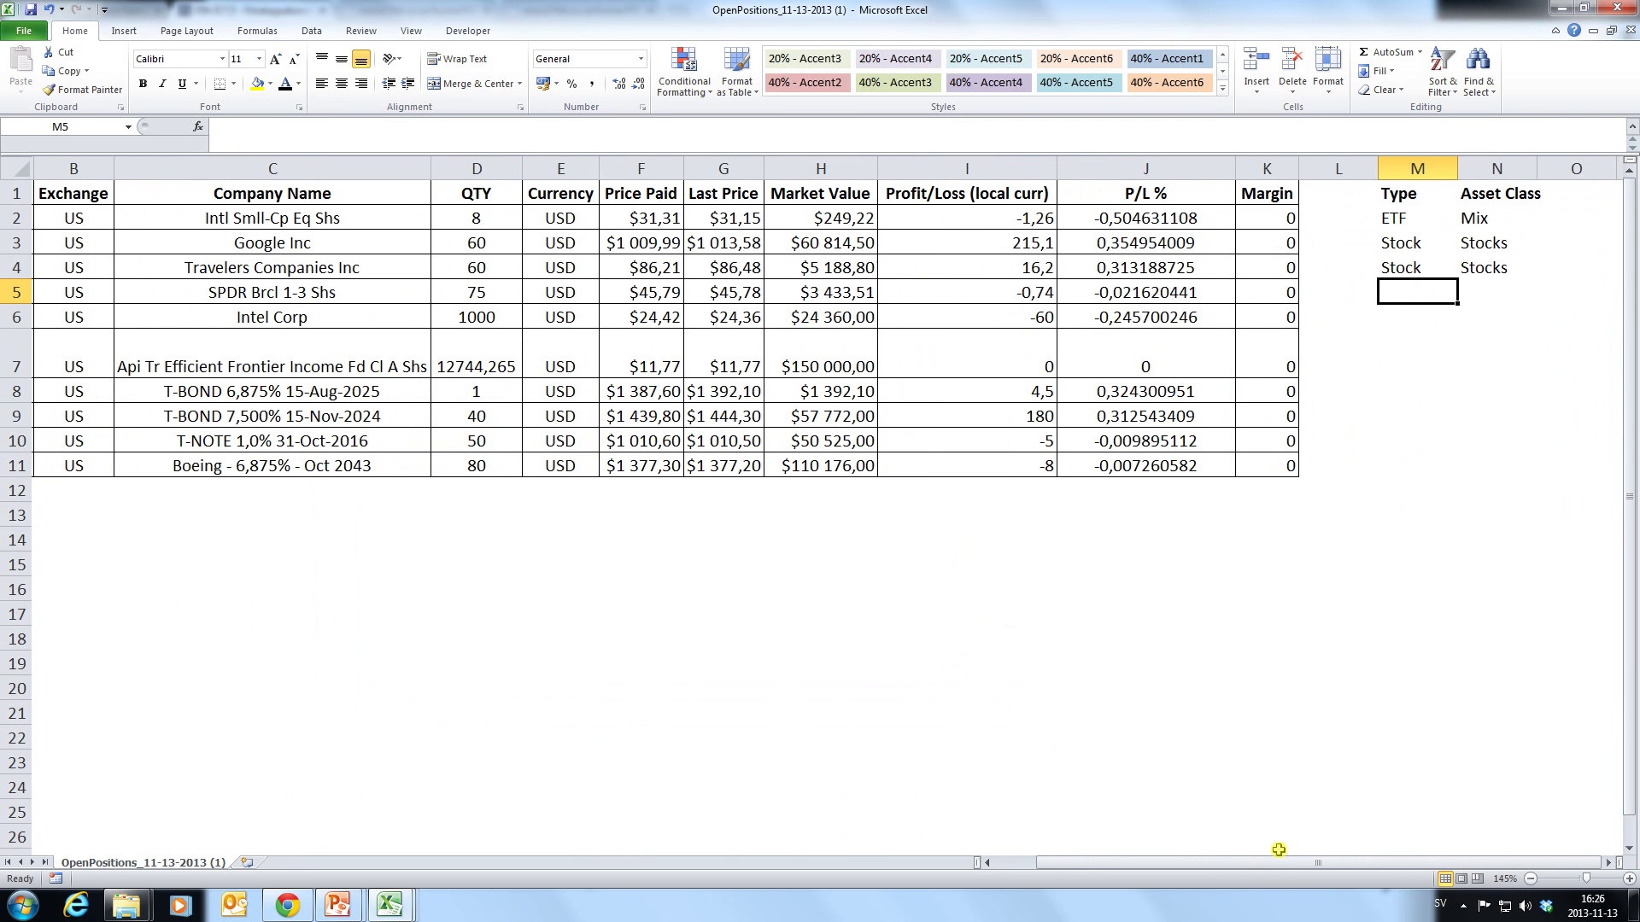
type("ETF")
key("Tab")
type("Money")
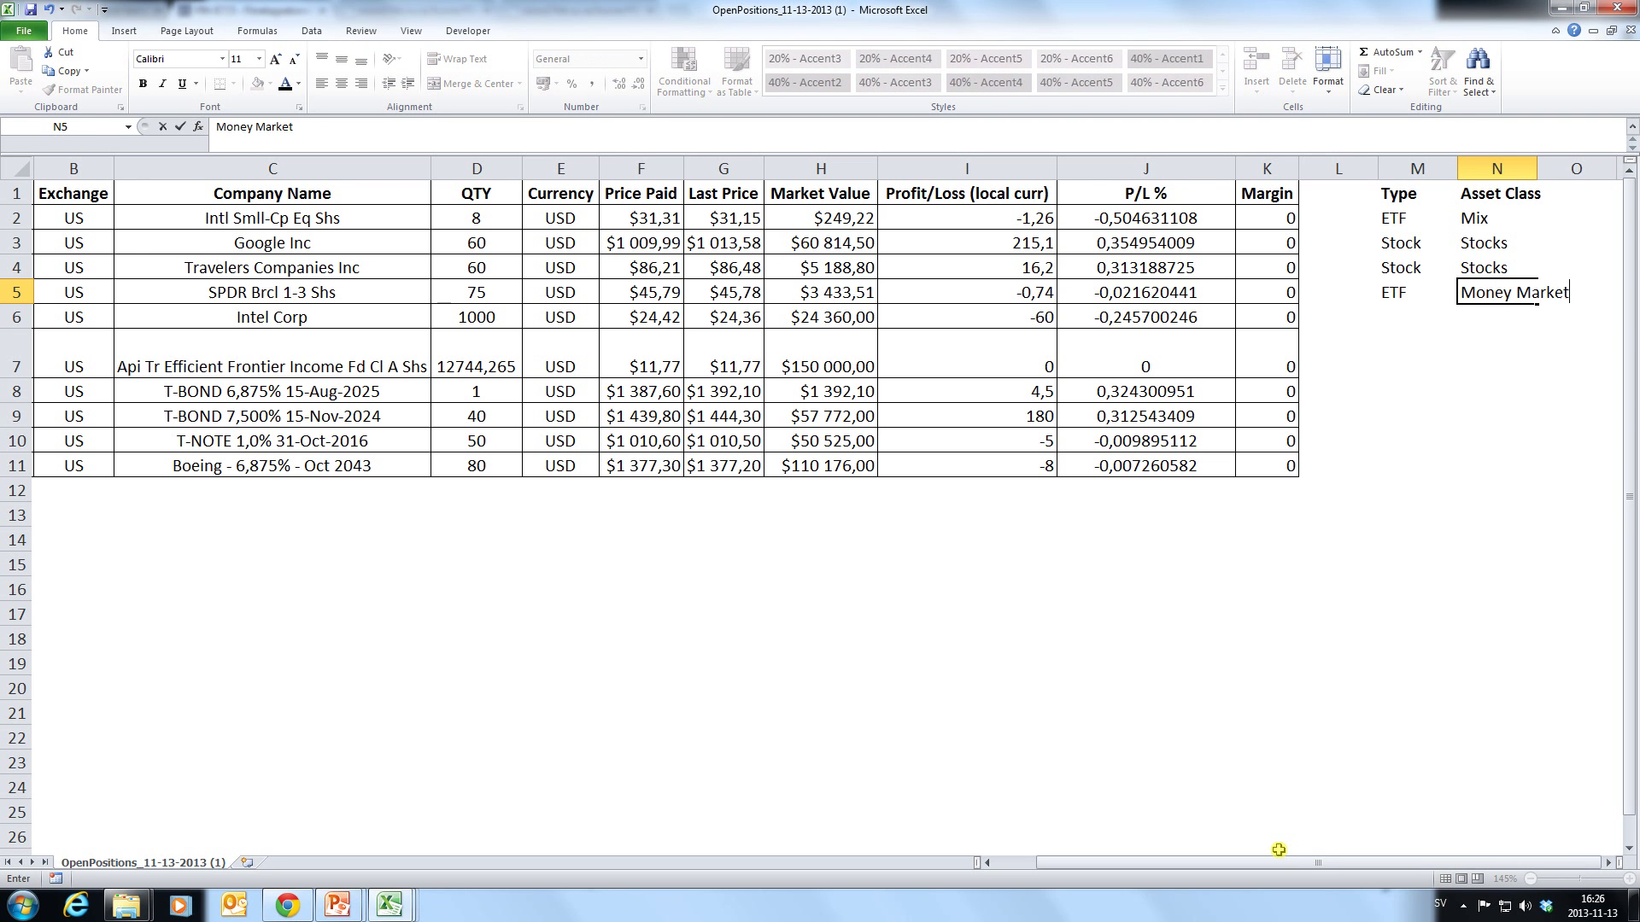
type(" Market")
key("Return")
Look up INTC in the Asset list and enter Stock in M6 and Stocks in N6 of the open positions.
left_click_drag(1278, 862, 1145, 854)
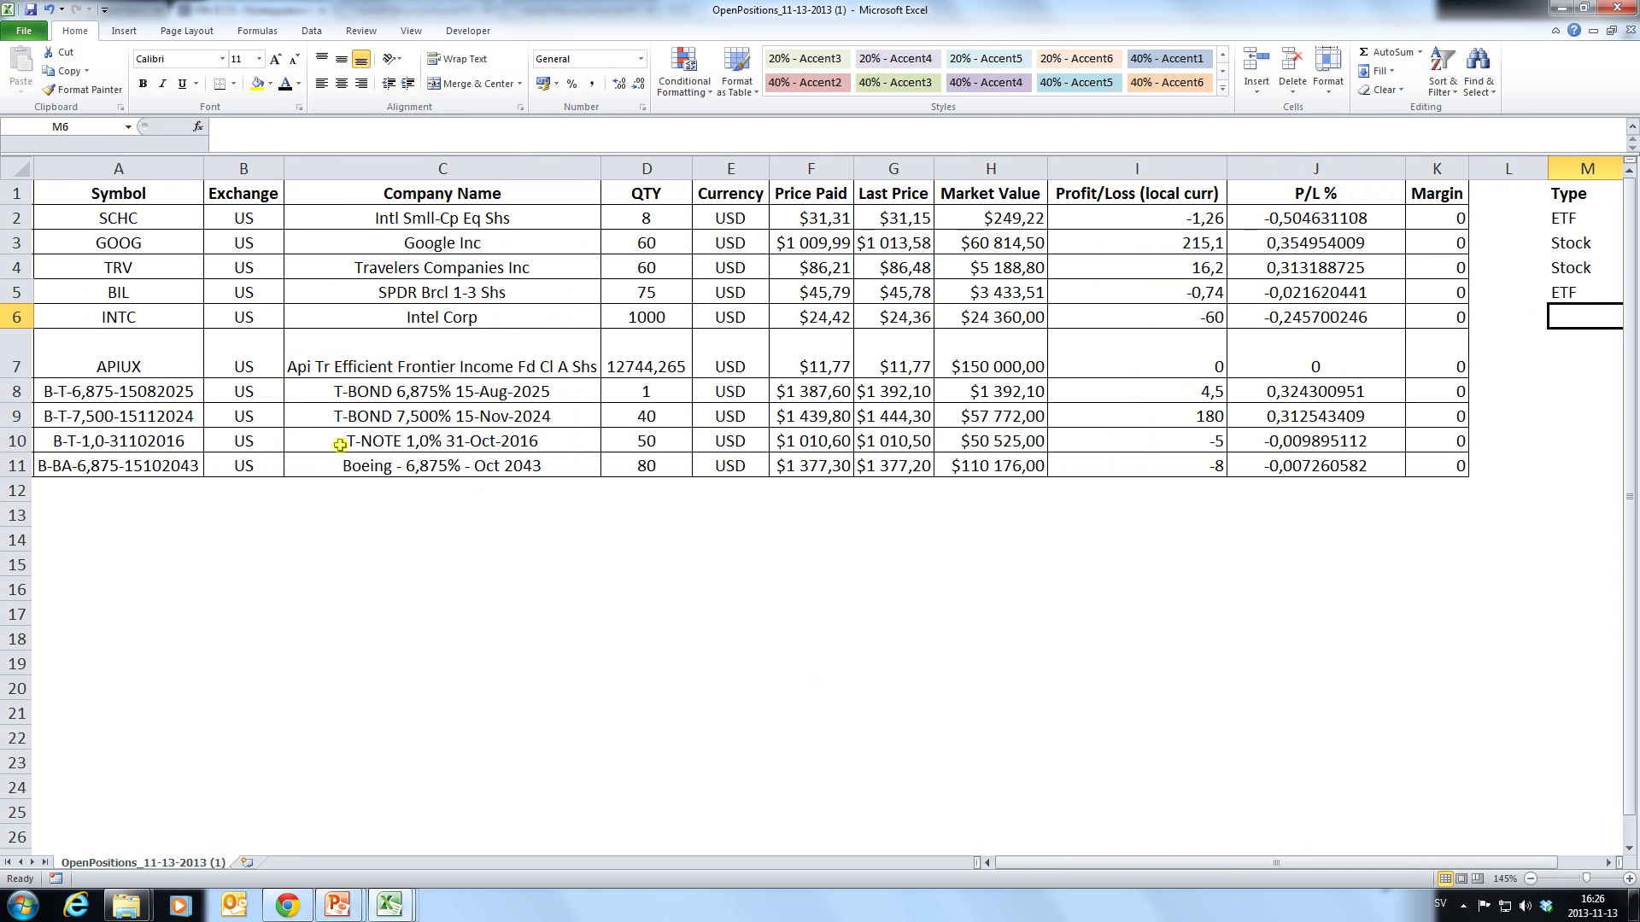
left_click_drag(999, 863, 1270, 867)
key("alt+Tab")
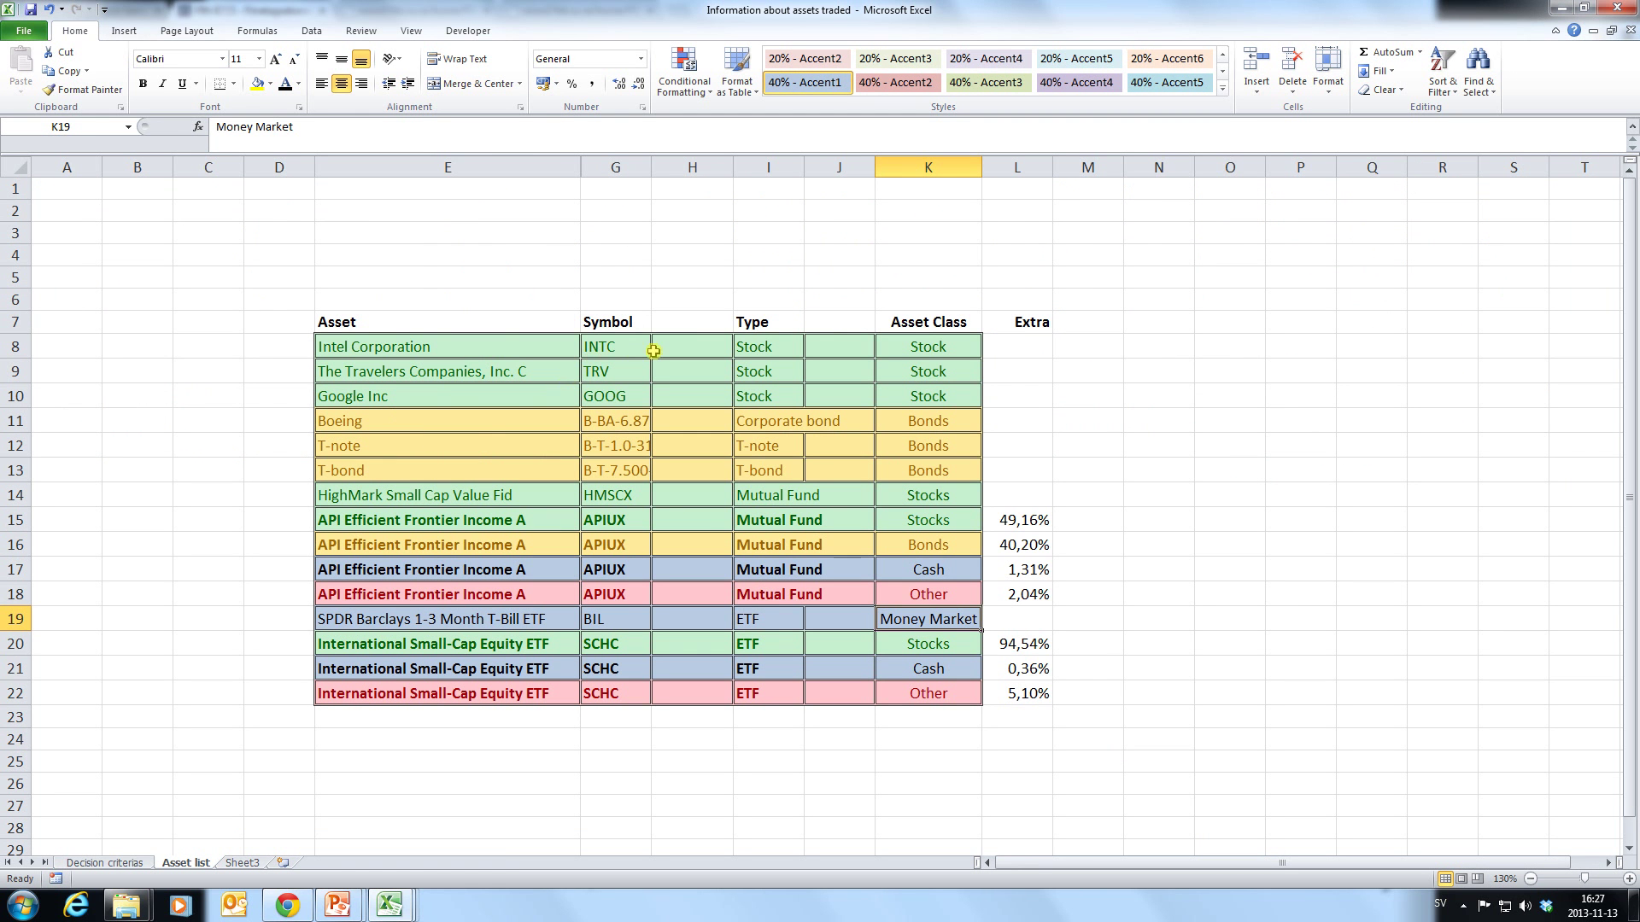
key("alt+Tab")
type("Stock")
key("Tab")
type("Stock")
key("Return")
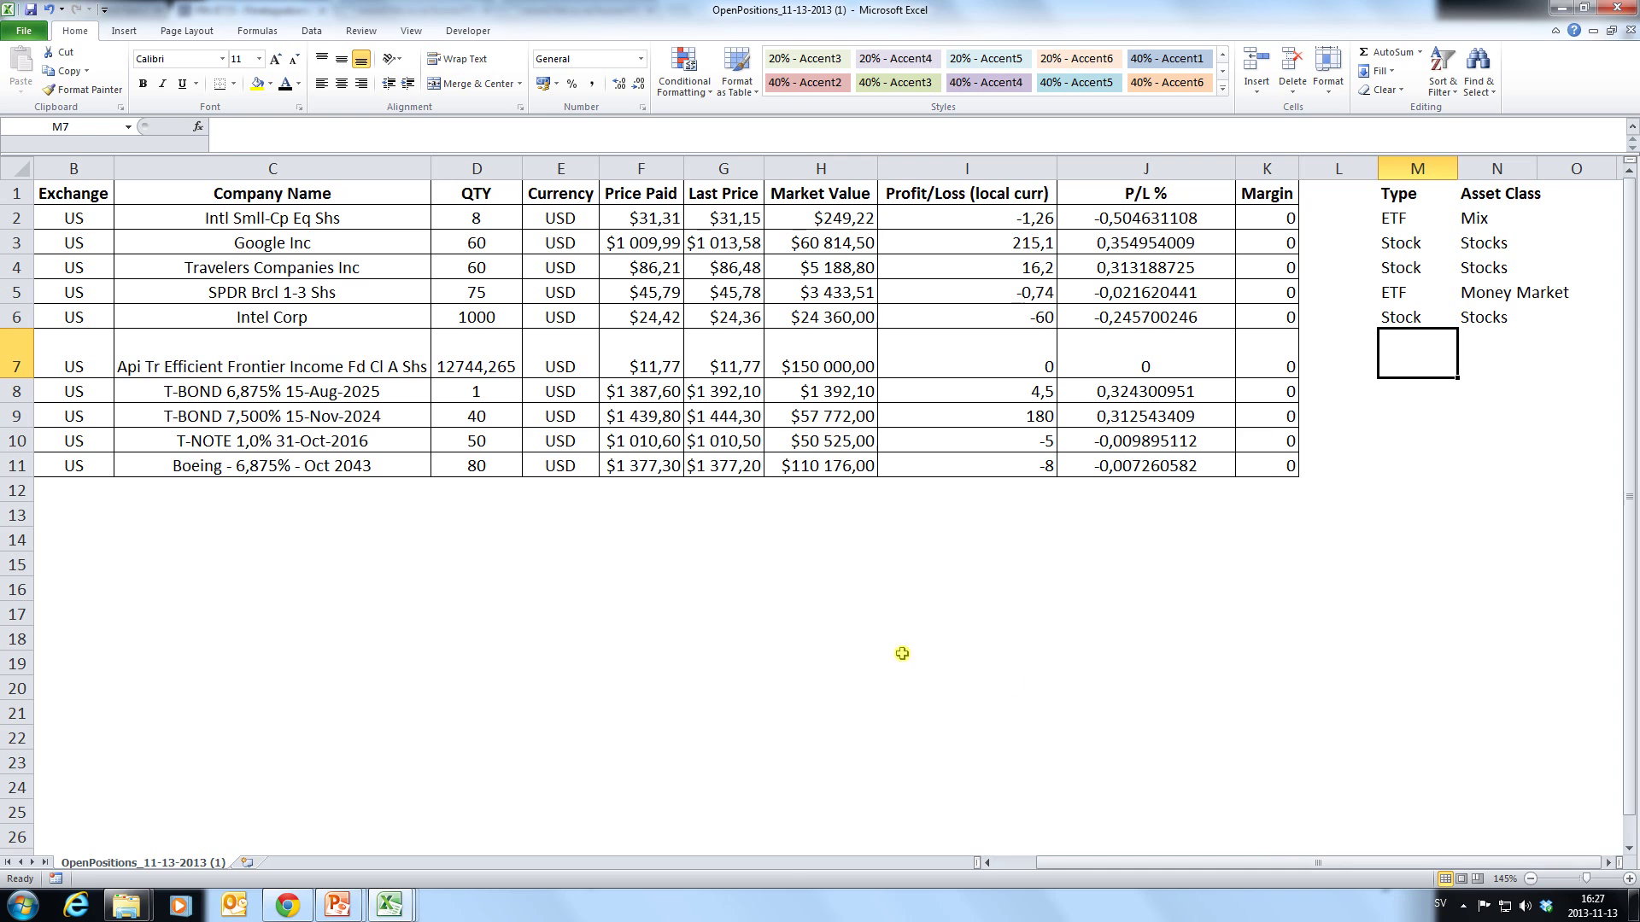
Copy the coloured Type and Asset Class block M1:N11 from the OpenPositions_11-13-2013 workbook and paste it at M1 of OpenPositions_11-13-2013 (1).
key("alt+Tab")
key("alt+Tab")
key("alt+Tab")
key("alt+Tab")
key("alt+Tab")
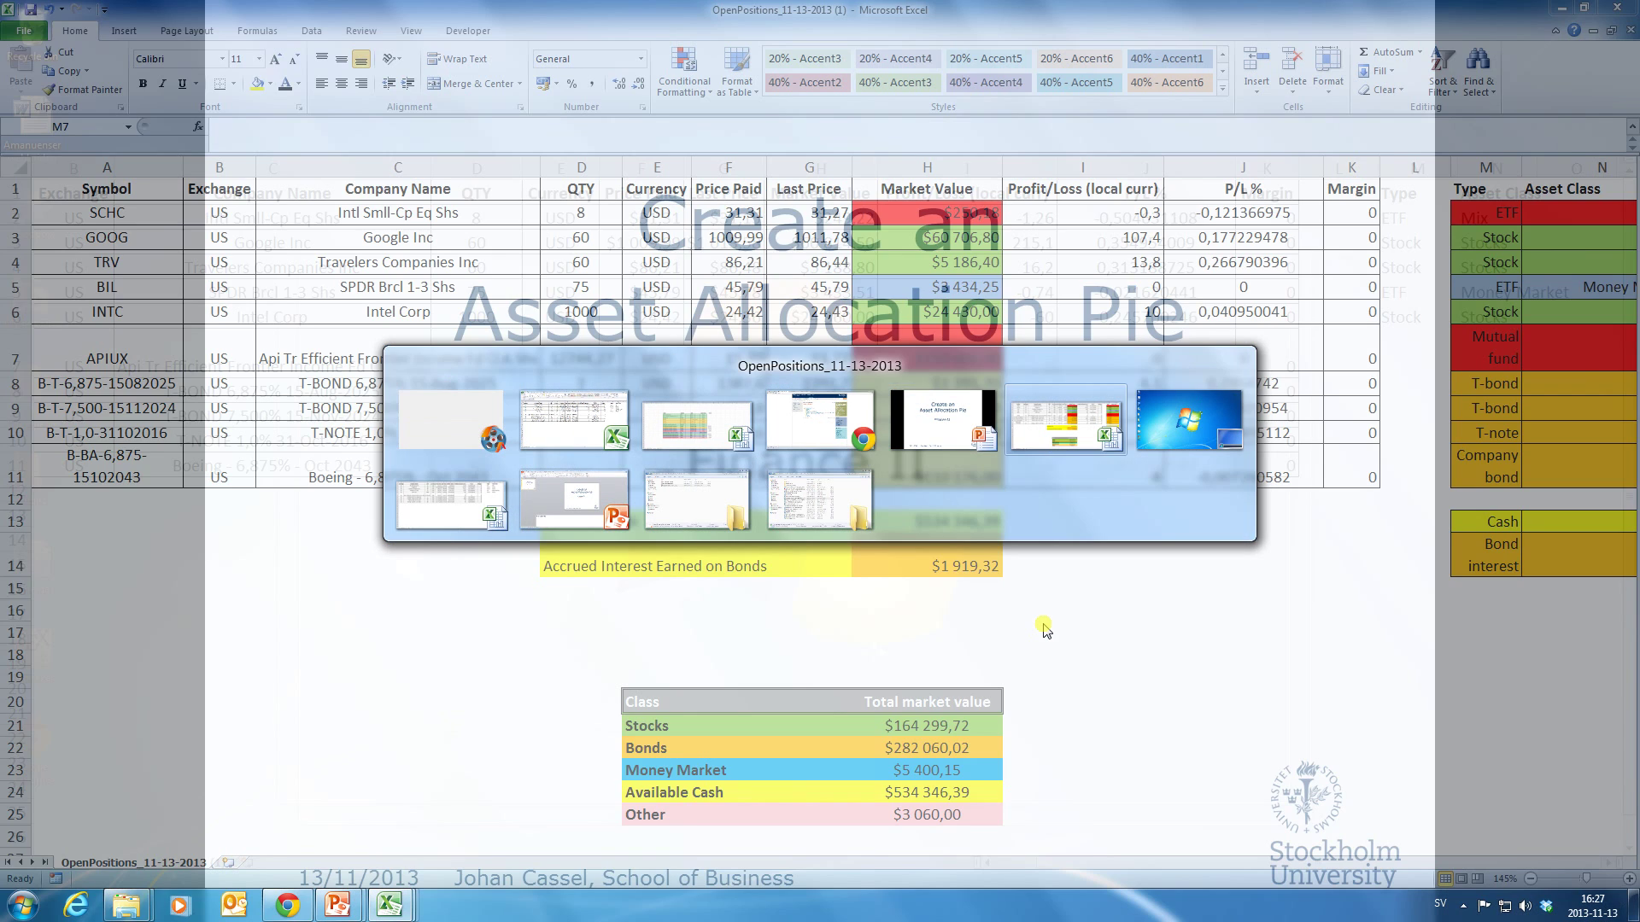
left_click_drag(1418, 862, 1507, 861)
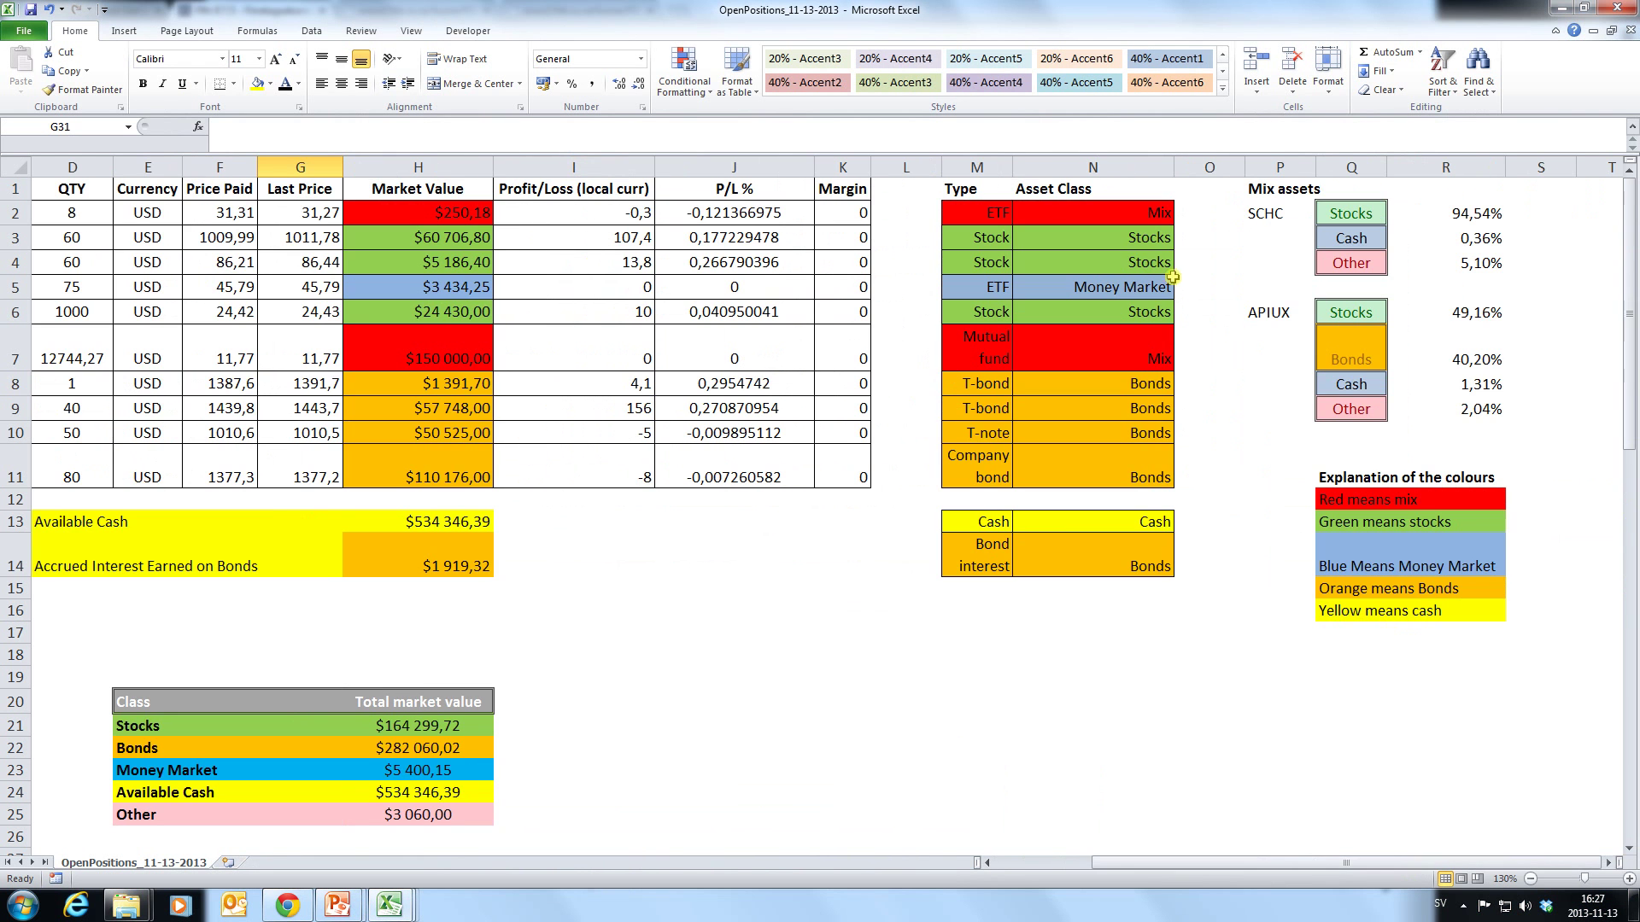
left_click_drag(973, 193, 1140, 492)
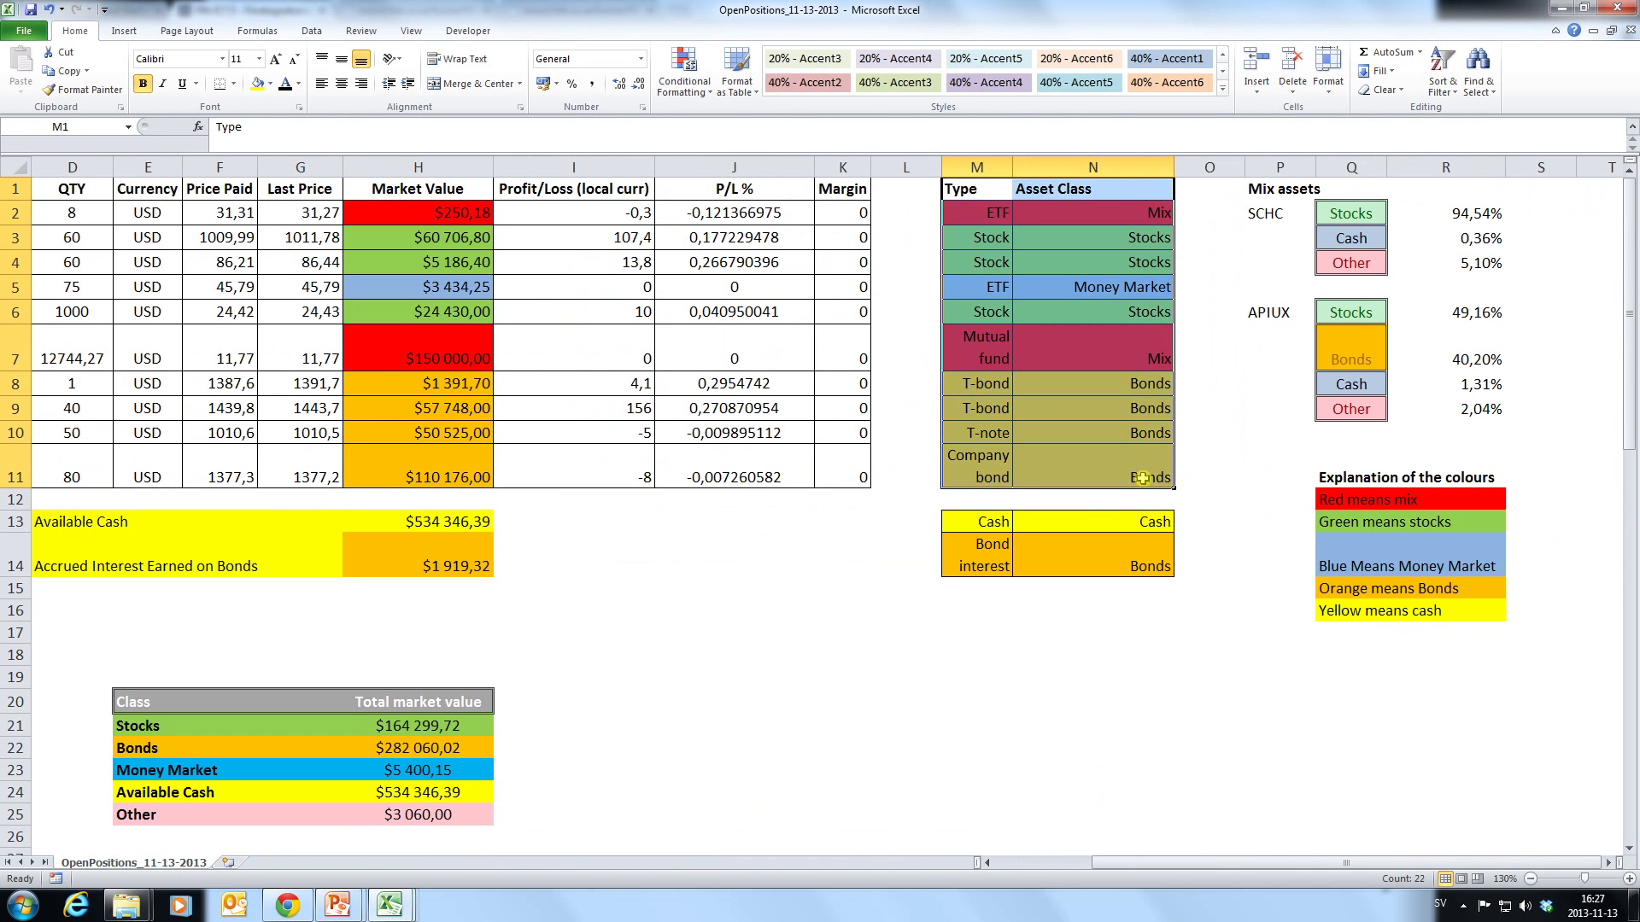
key("ctrl+c")
key("alt+Tab")
left_click(1414, 193)
key("ctrl+v")
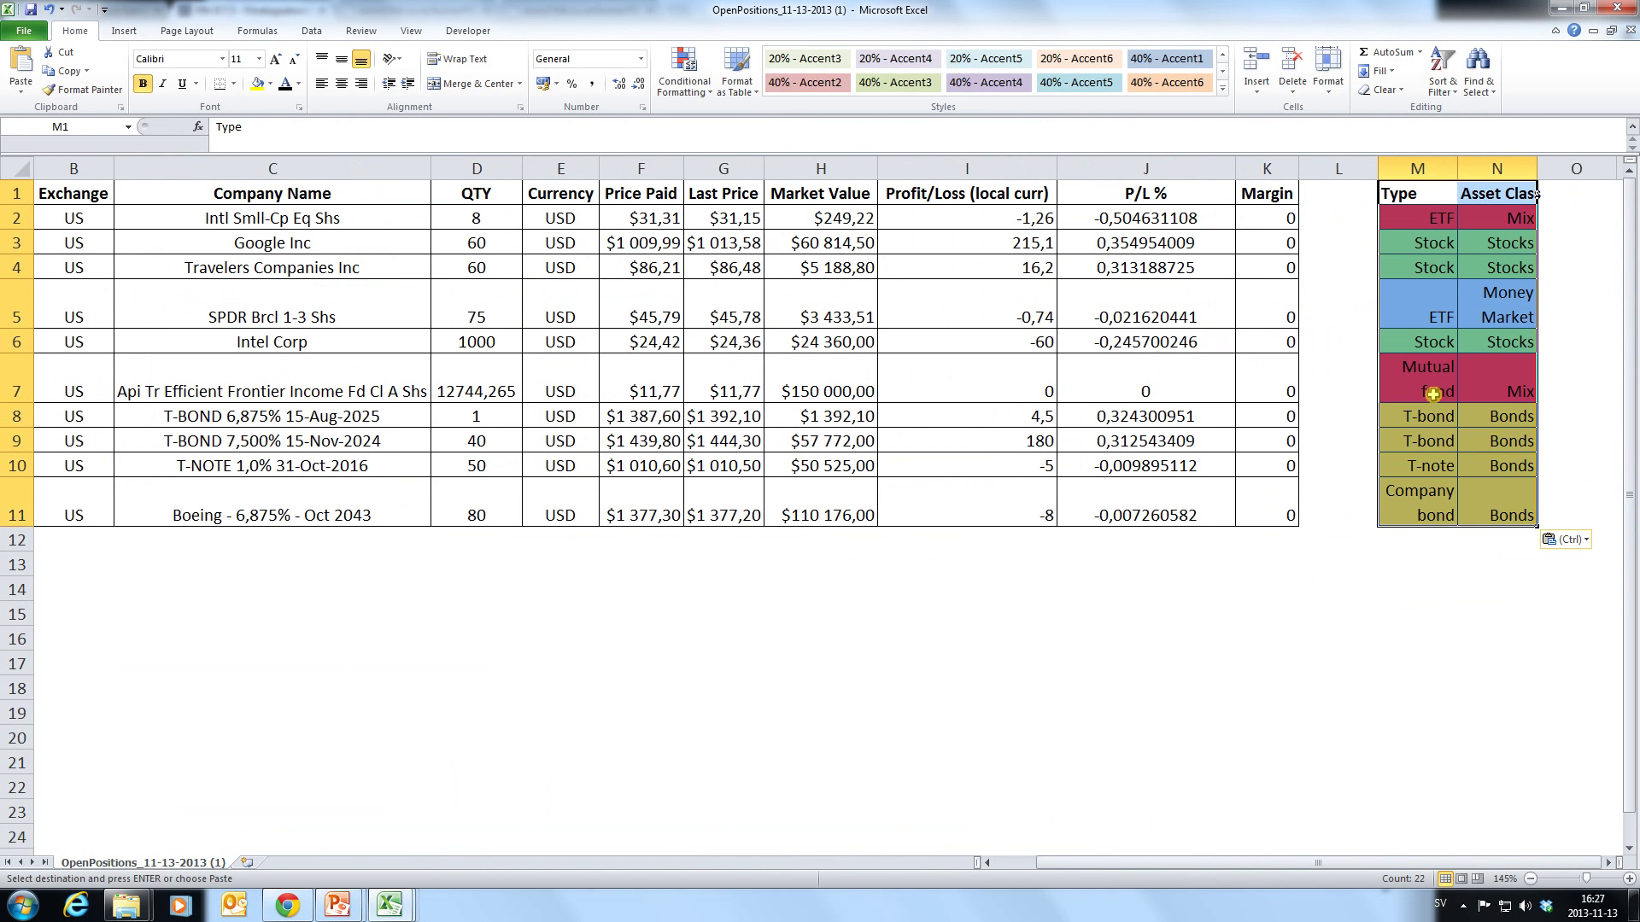
Widen the Type and Asset Class columns M and N so that their headings fit.
double_click(1457, 168)
left_click_drag(1555, 175, 1580, 171)
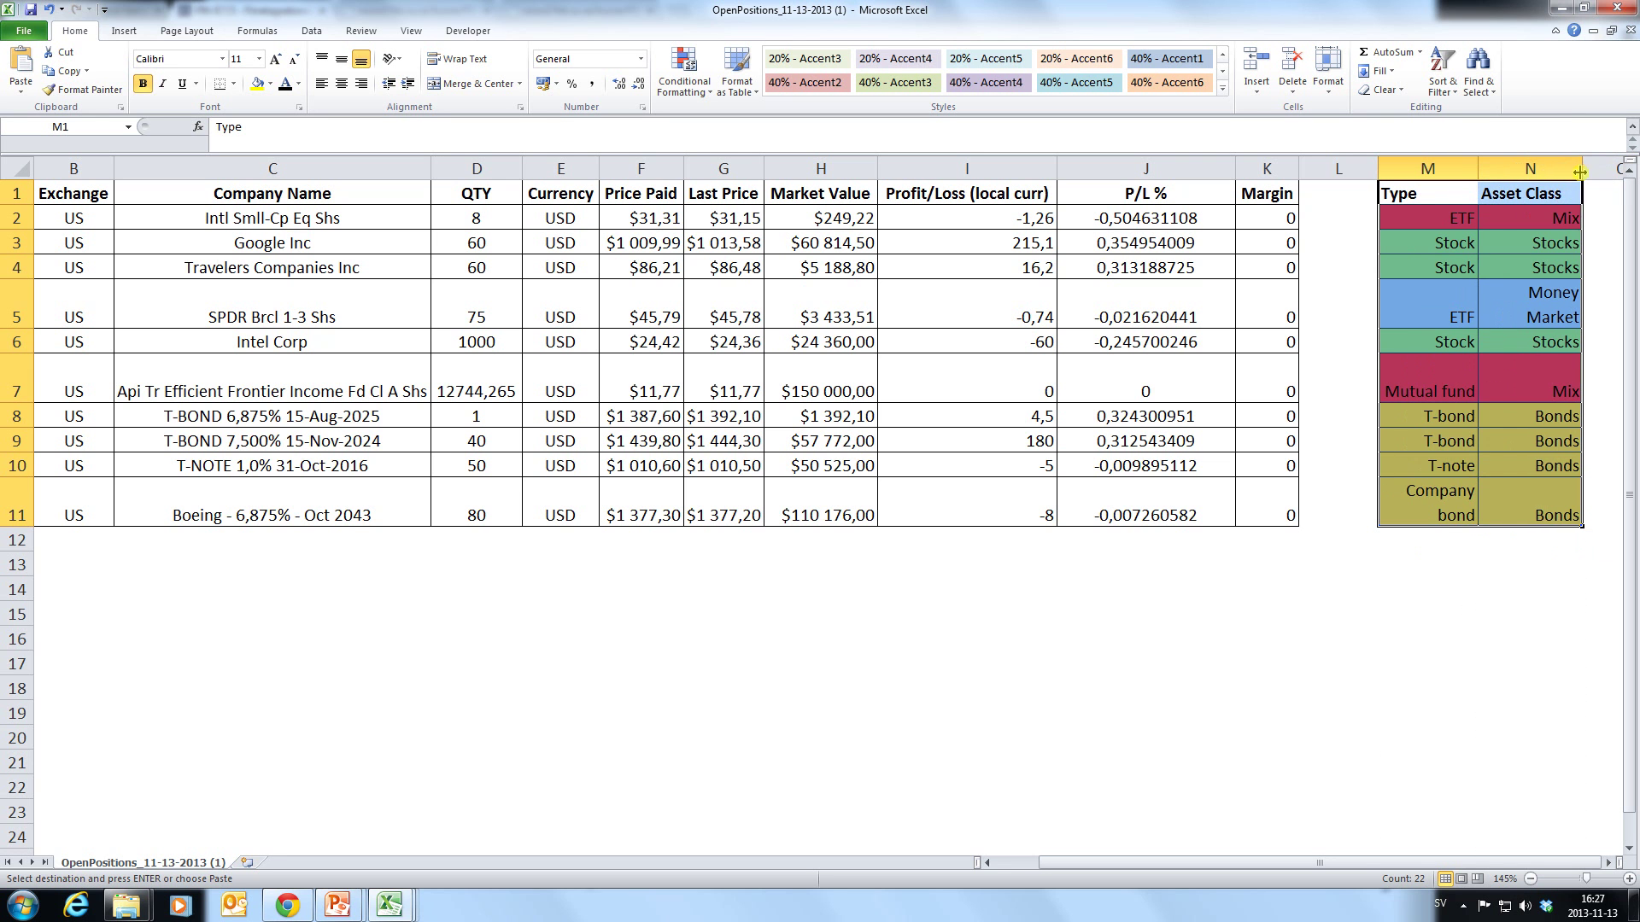
left_click(1445, 691)
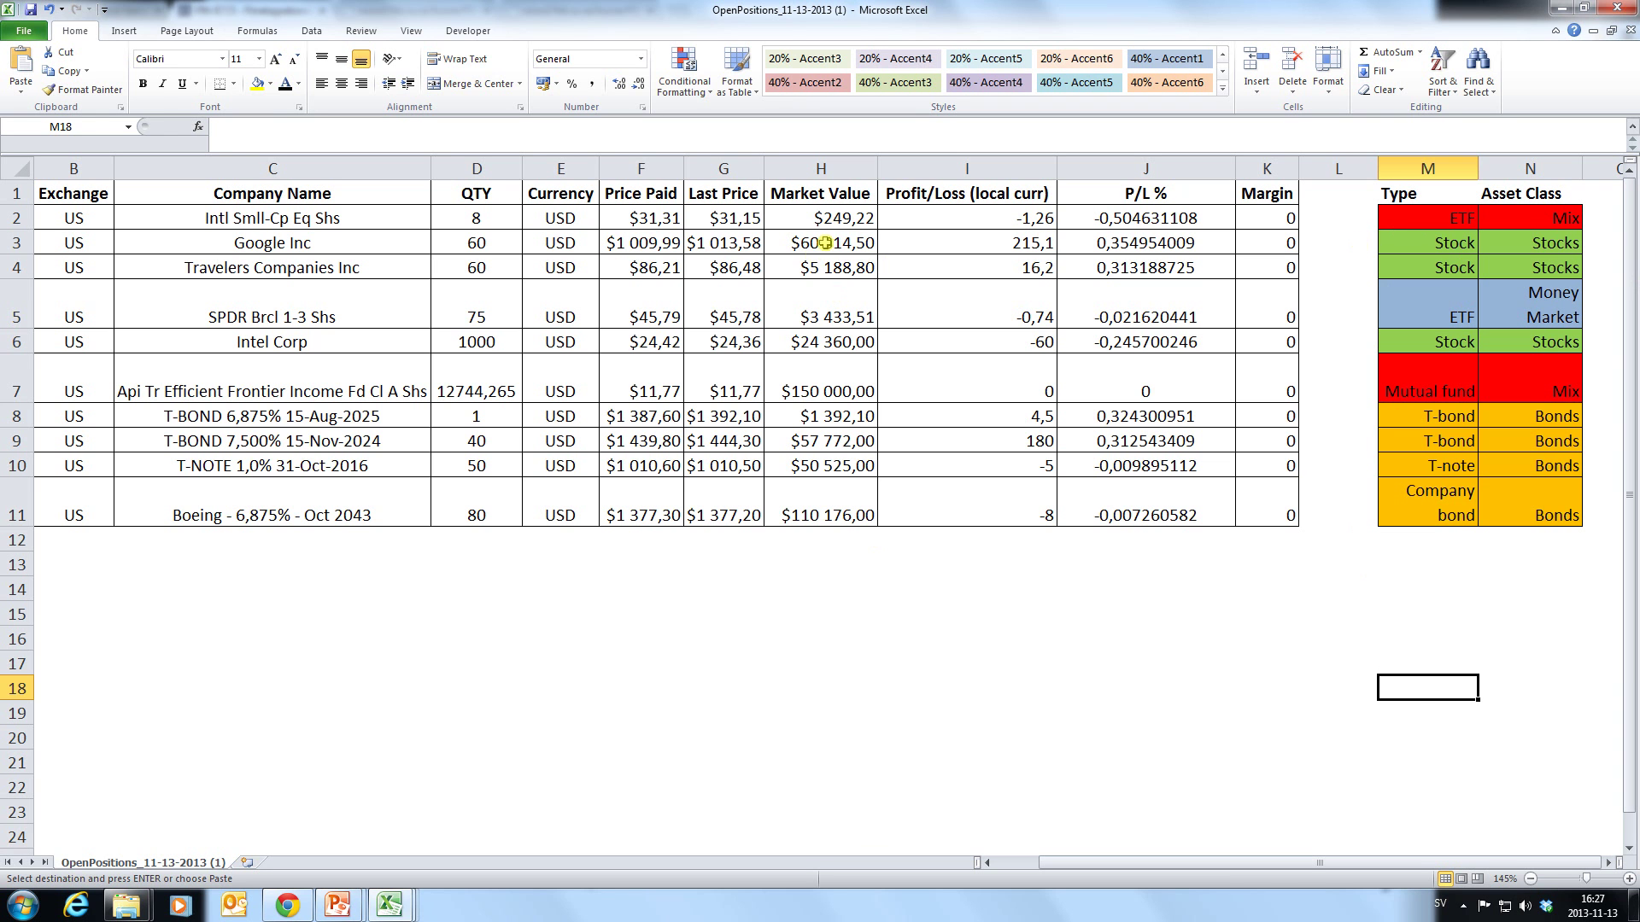
Fill the stock market values in H3, H4 and H6 with light green.
left_click_drag(820, 246, 820, 267)
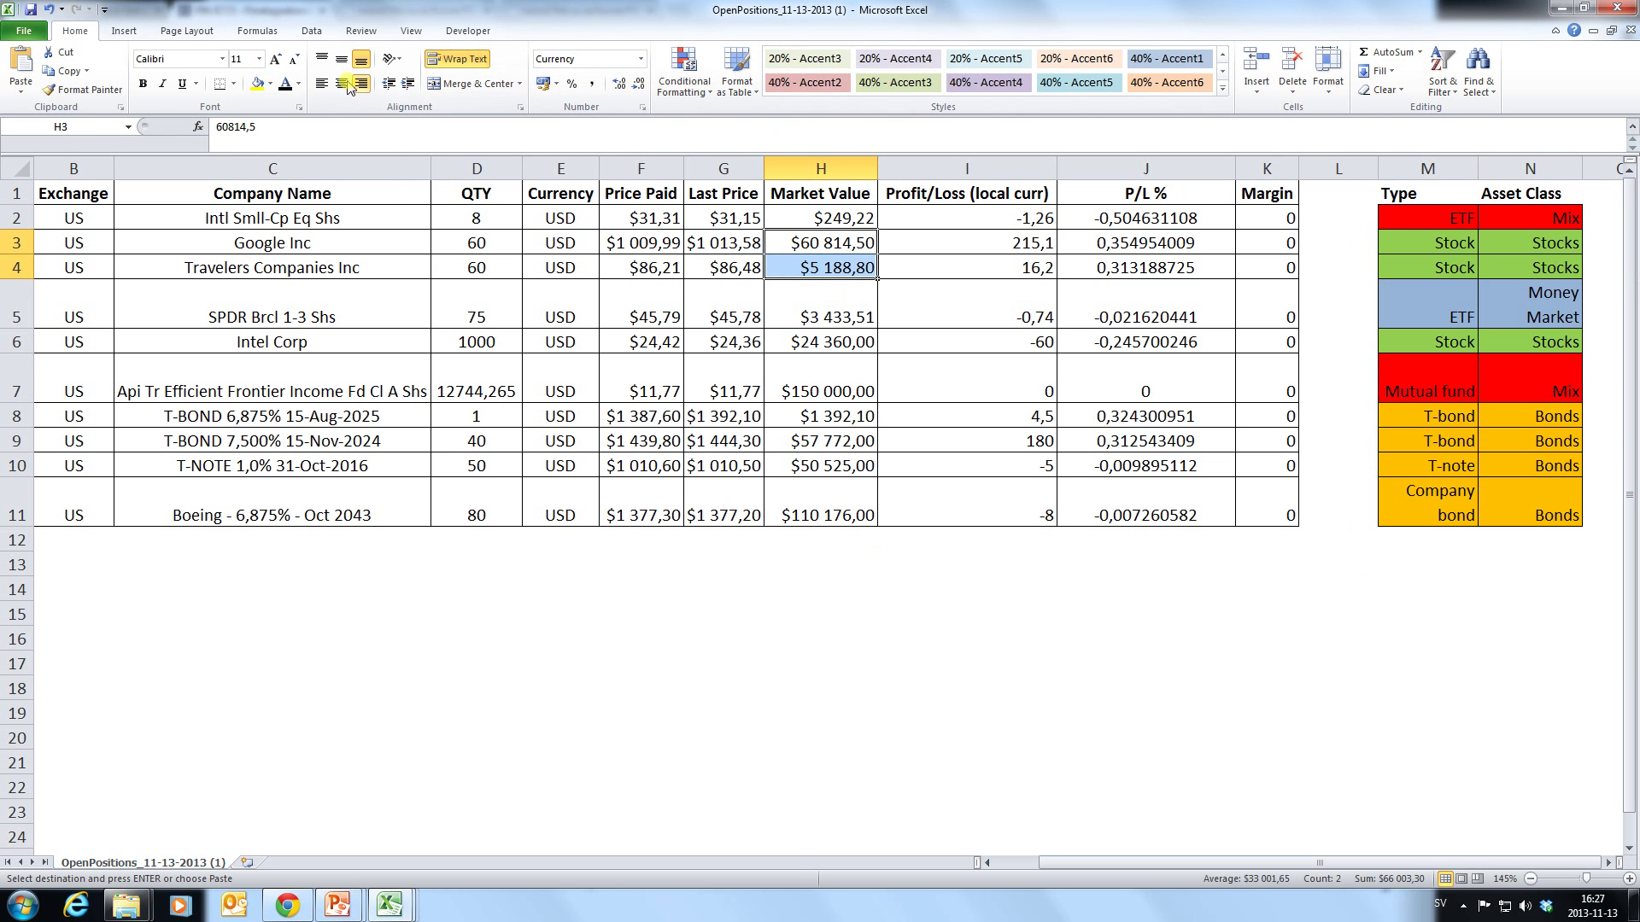
left_click(270, 84)
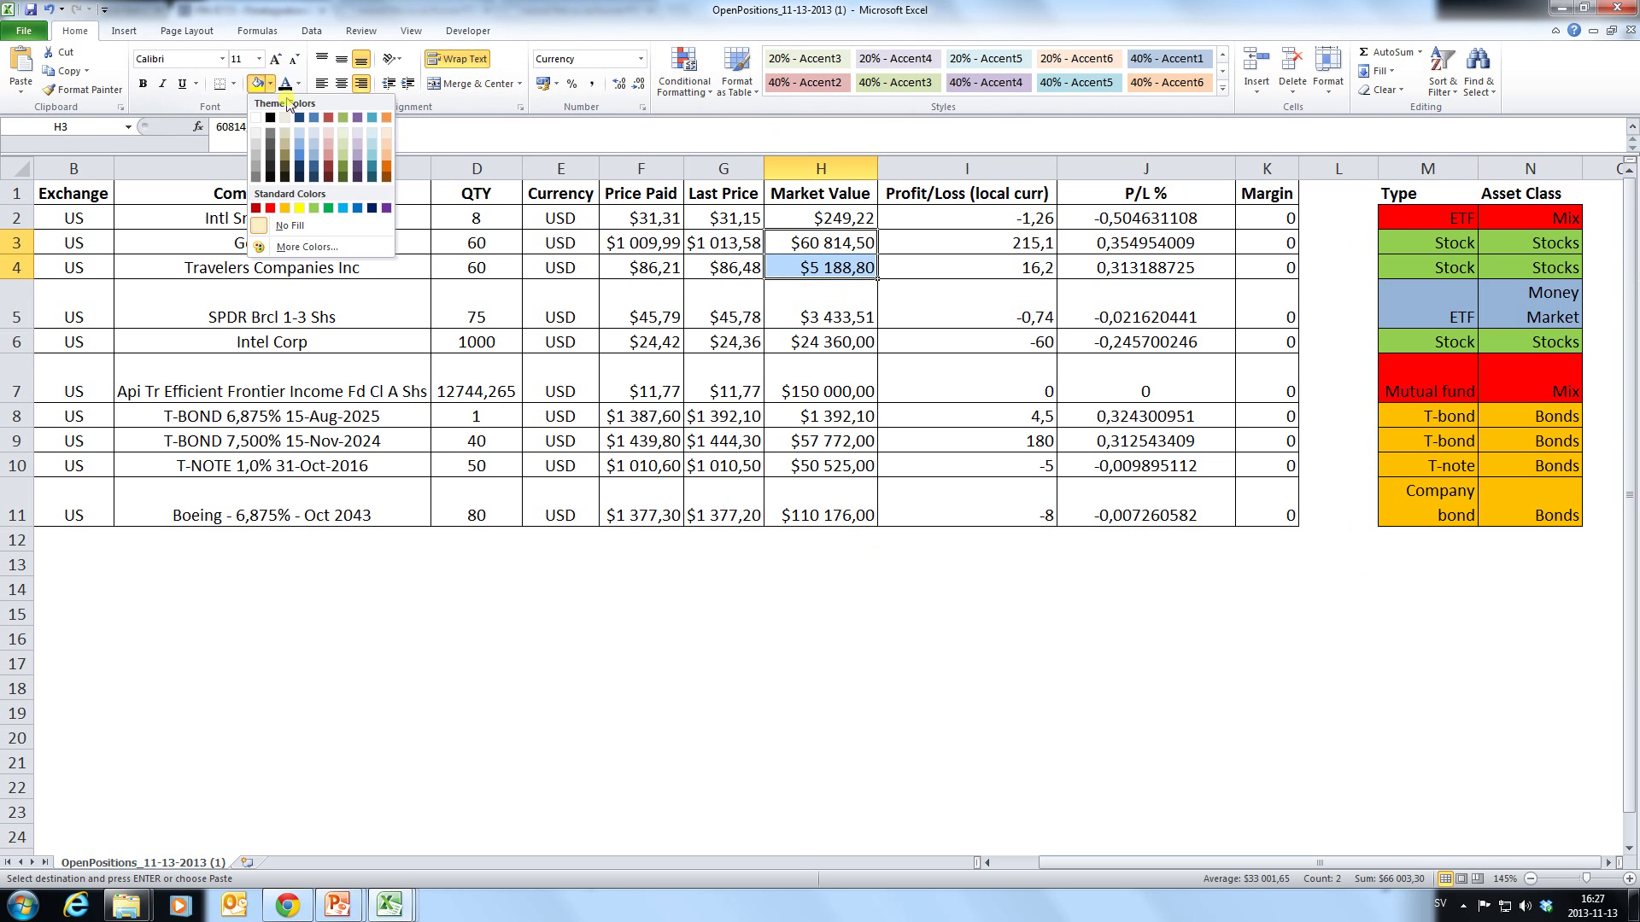
left_click(314, 208)
left_click(854, 346)
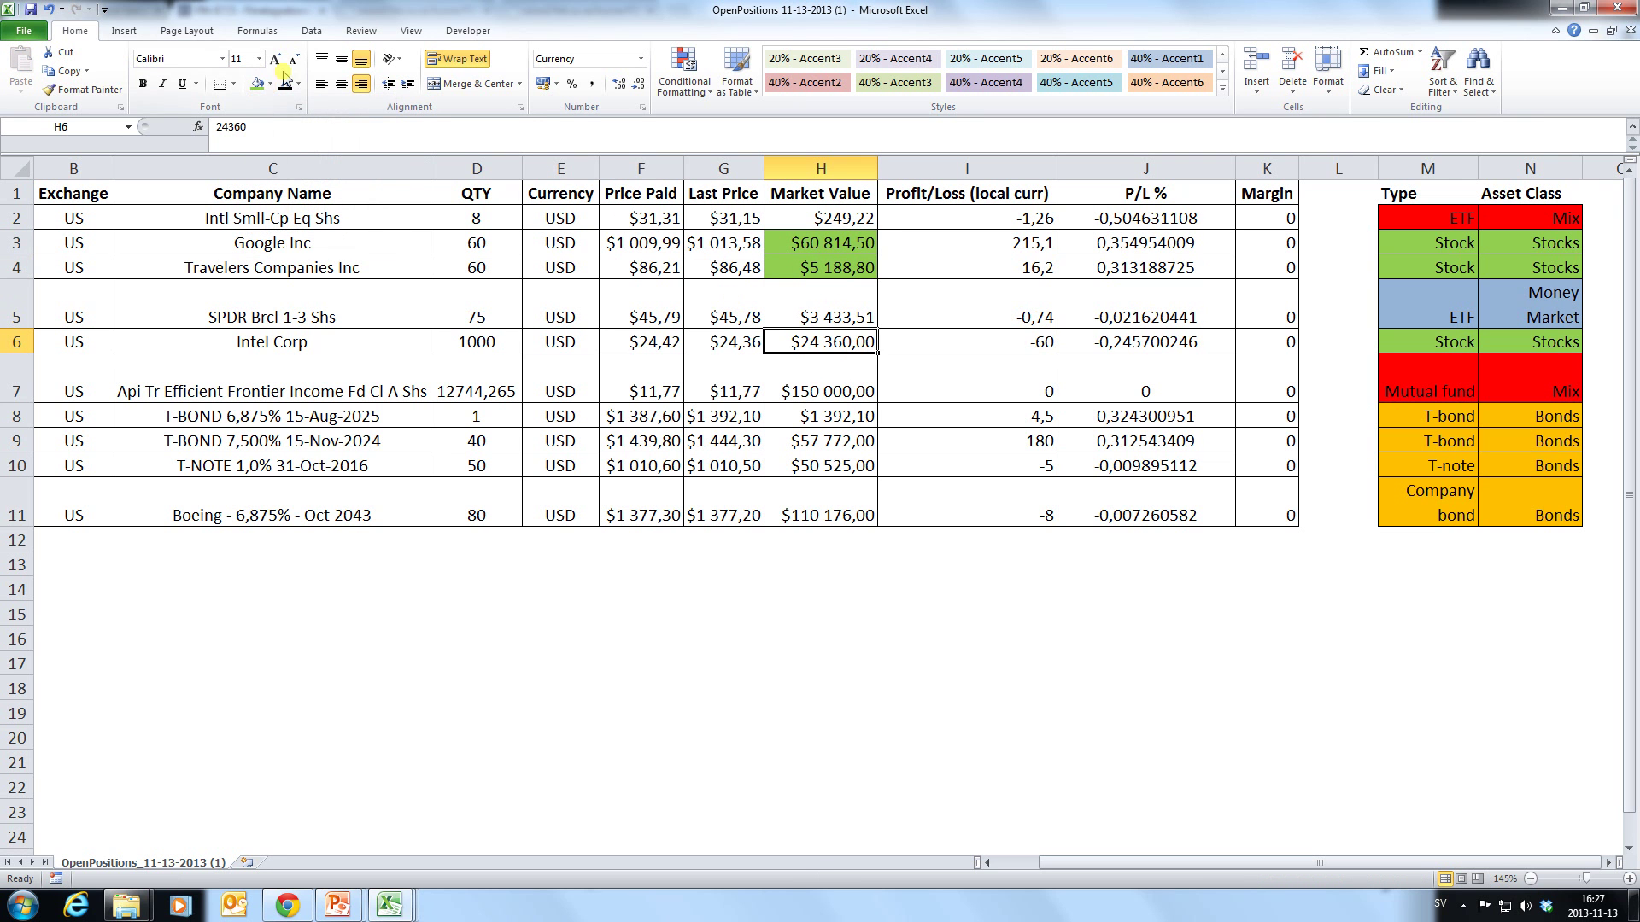
left_click(257, 83)
Fill the market values of the mixed assets in H2 and H7 with red.
left_click(828, 220)
left_click(271, 83)
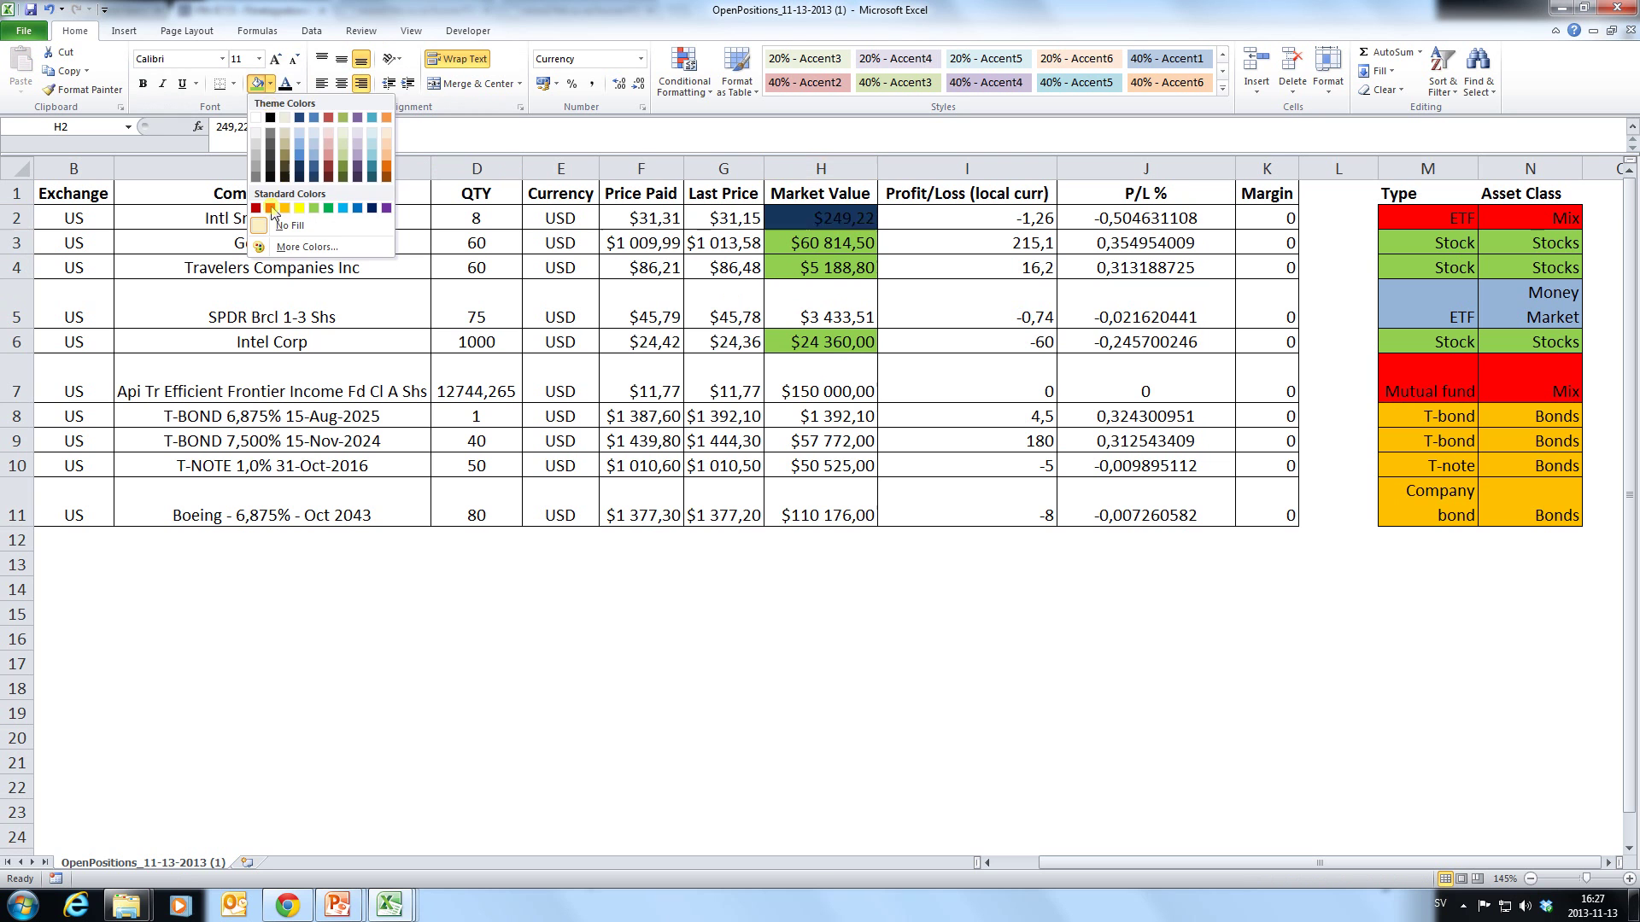
left_click(272, 220)
left_click(827, 376)
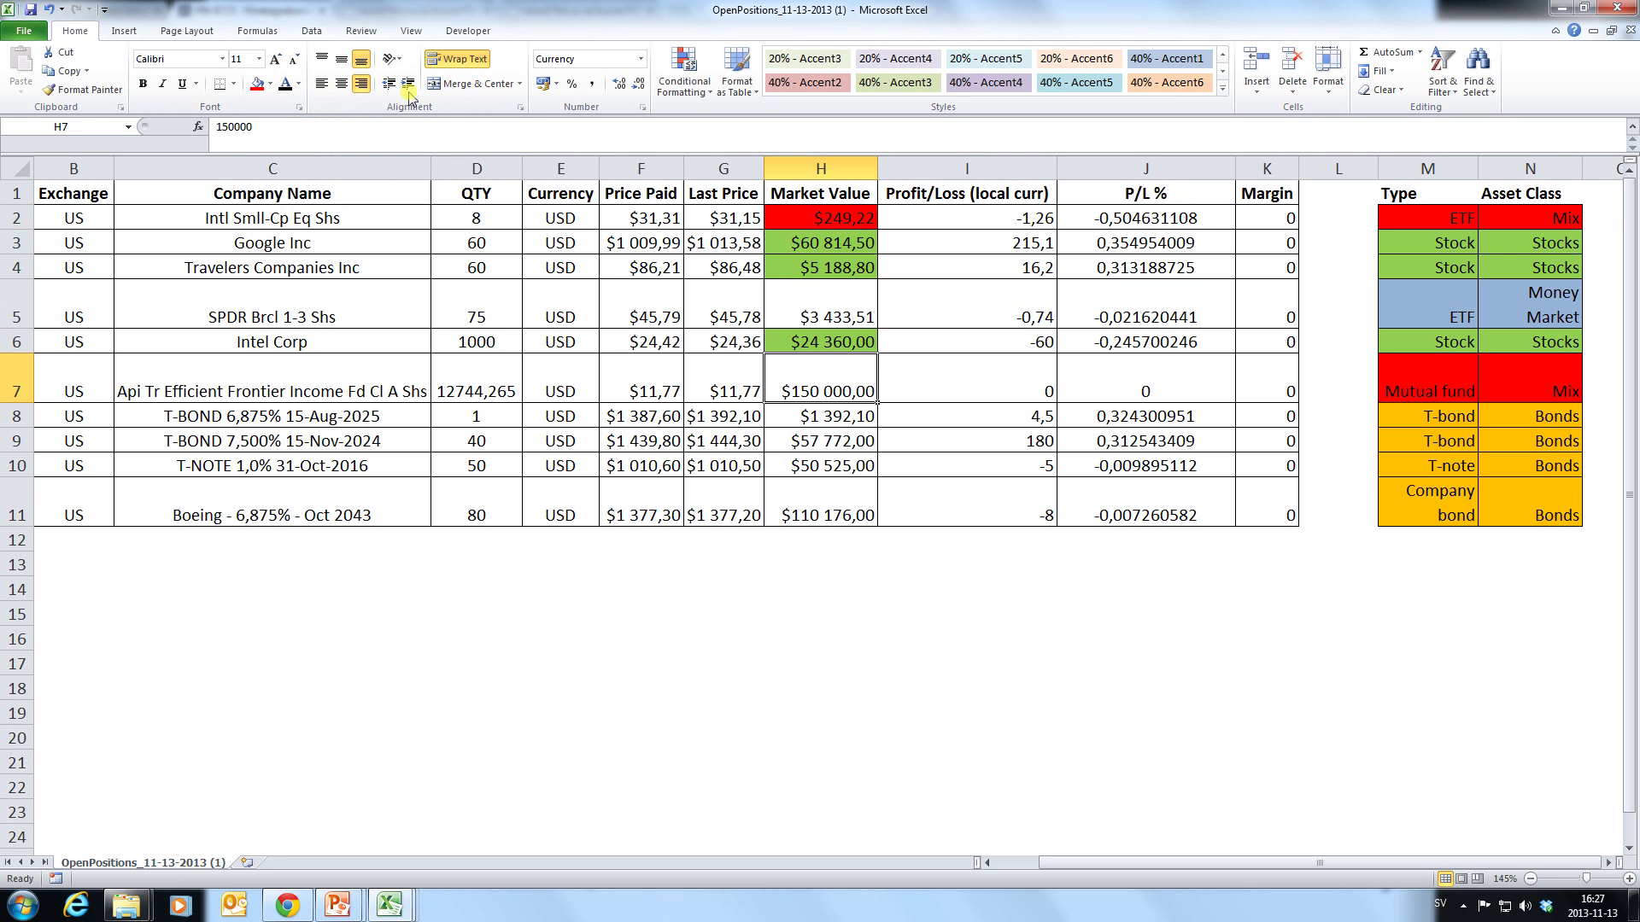
left_click(257, 83)
Fill the money market value in H5 with light blue and the bond market values in H8:H11 with orange.
left_click(854, 304)
left_click(270, 83)
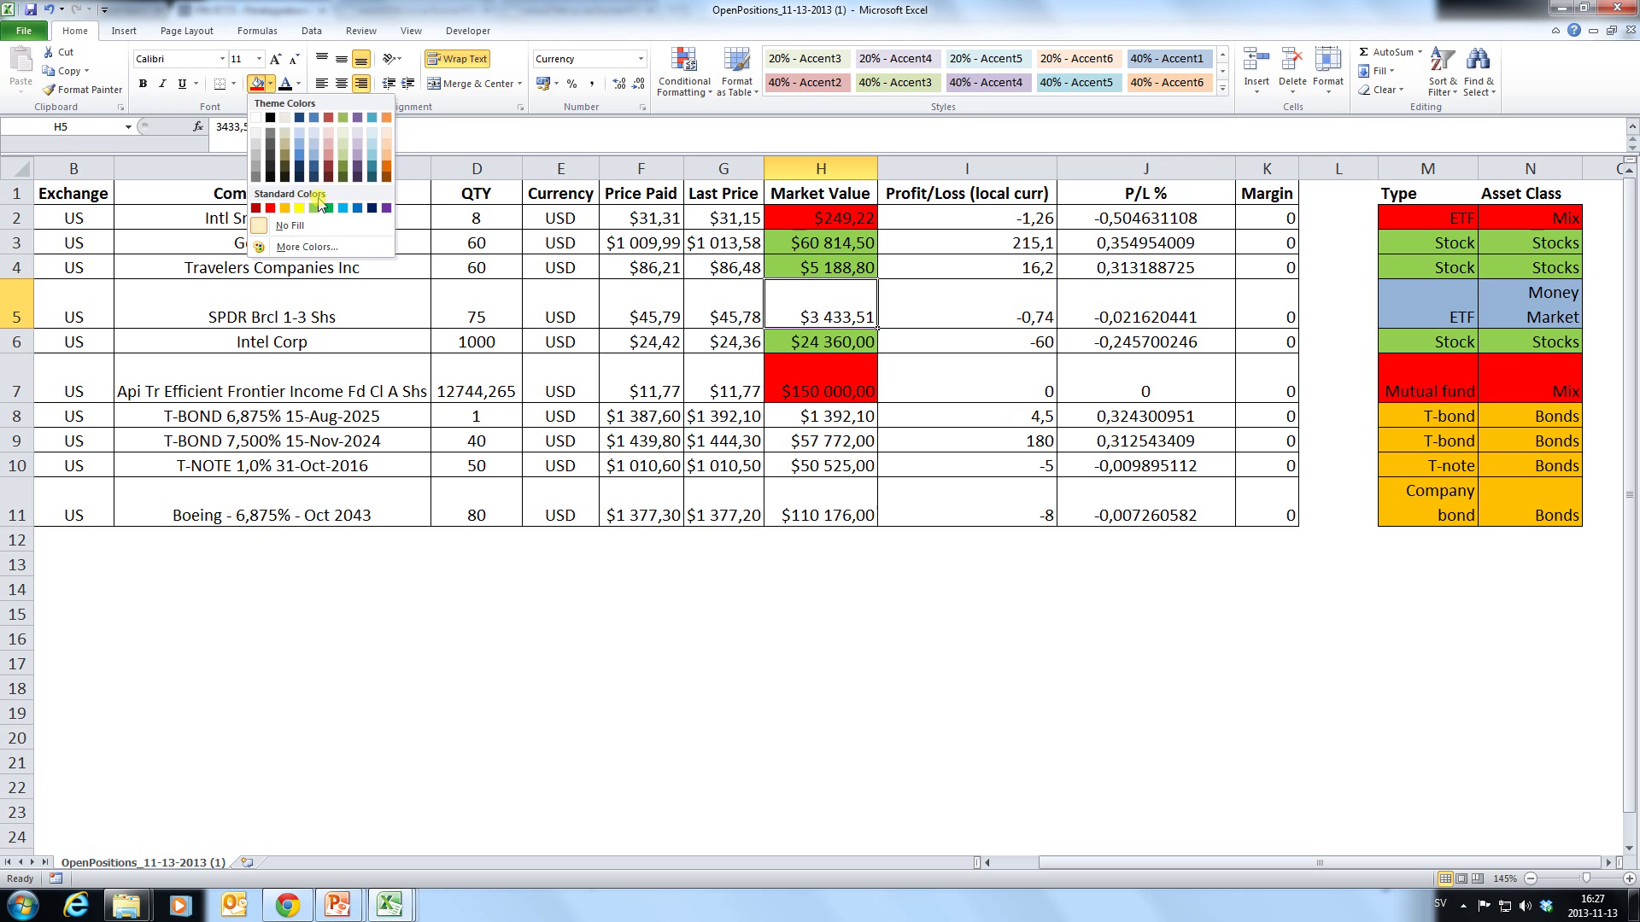
left_click(299, 139)
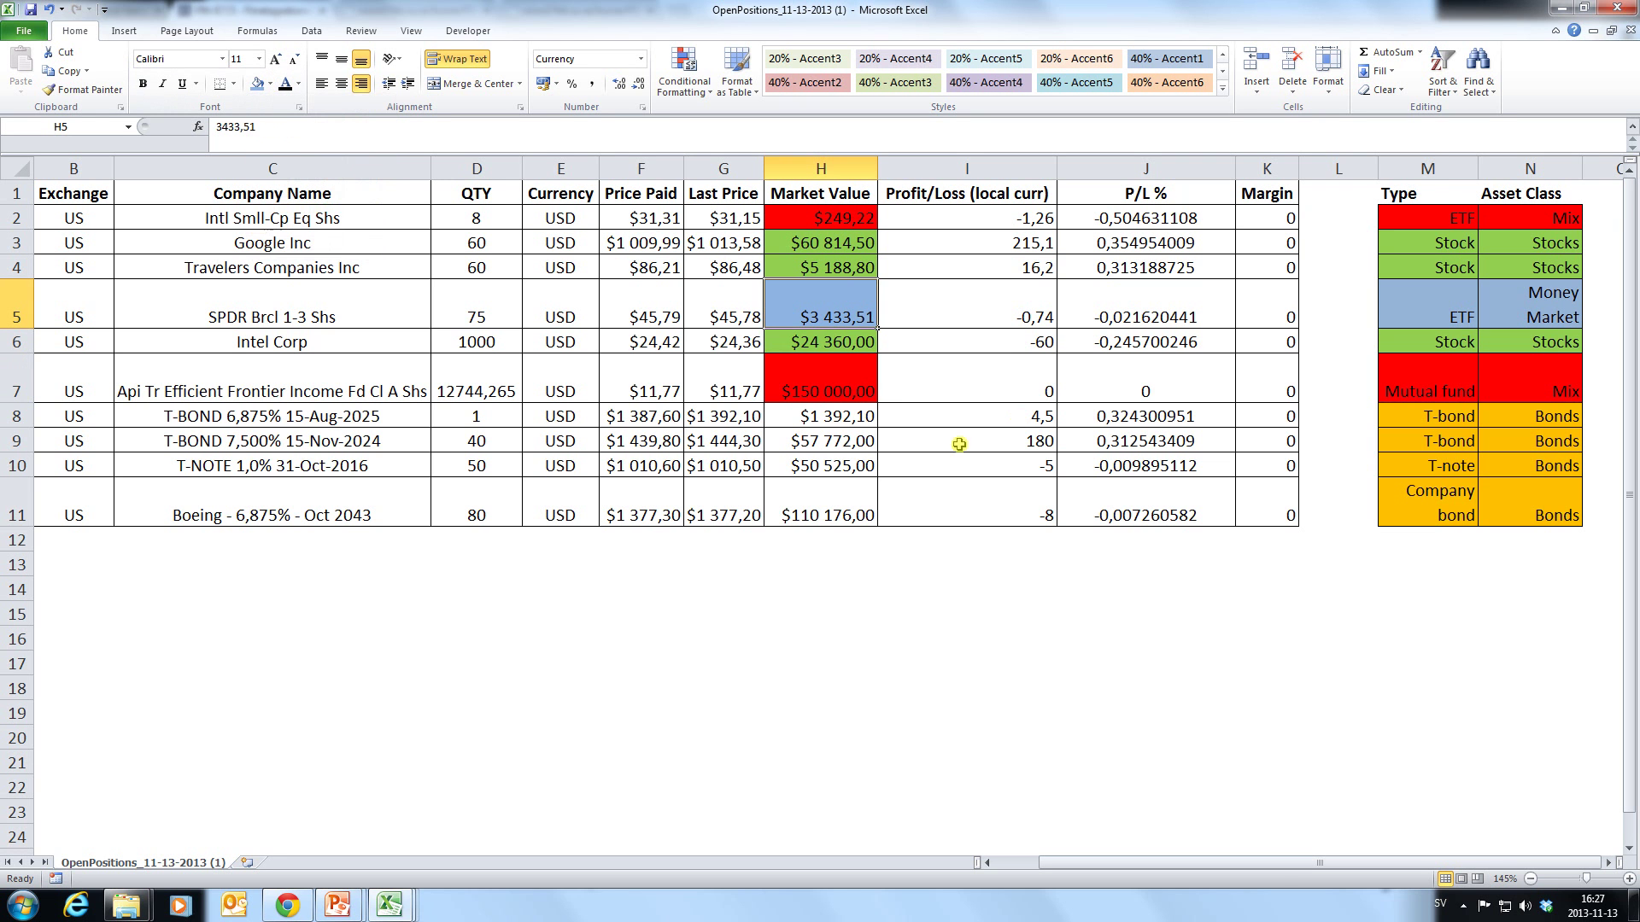
left_click_drag(823, 420, 816, 506)
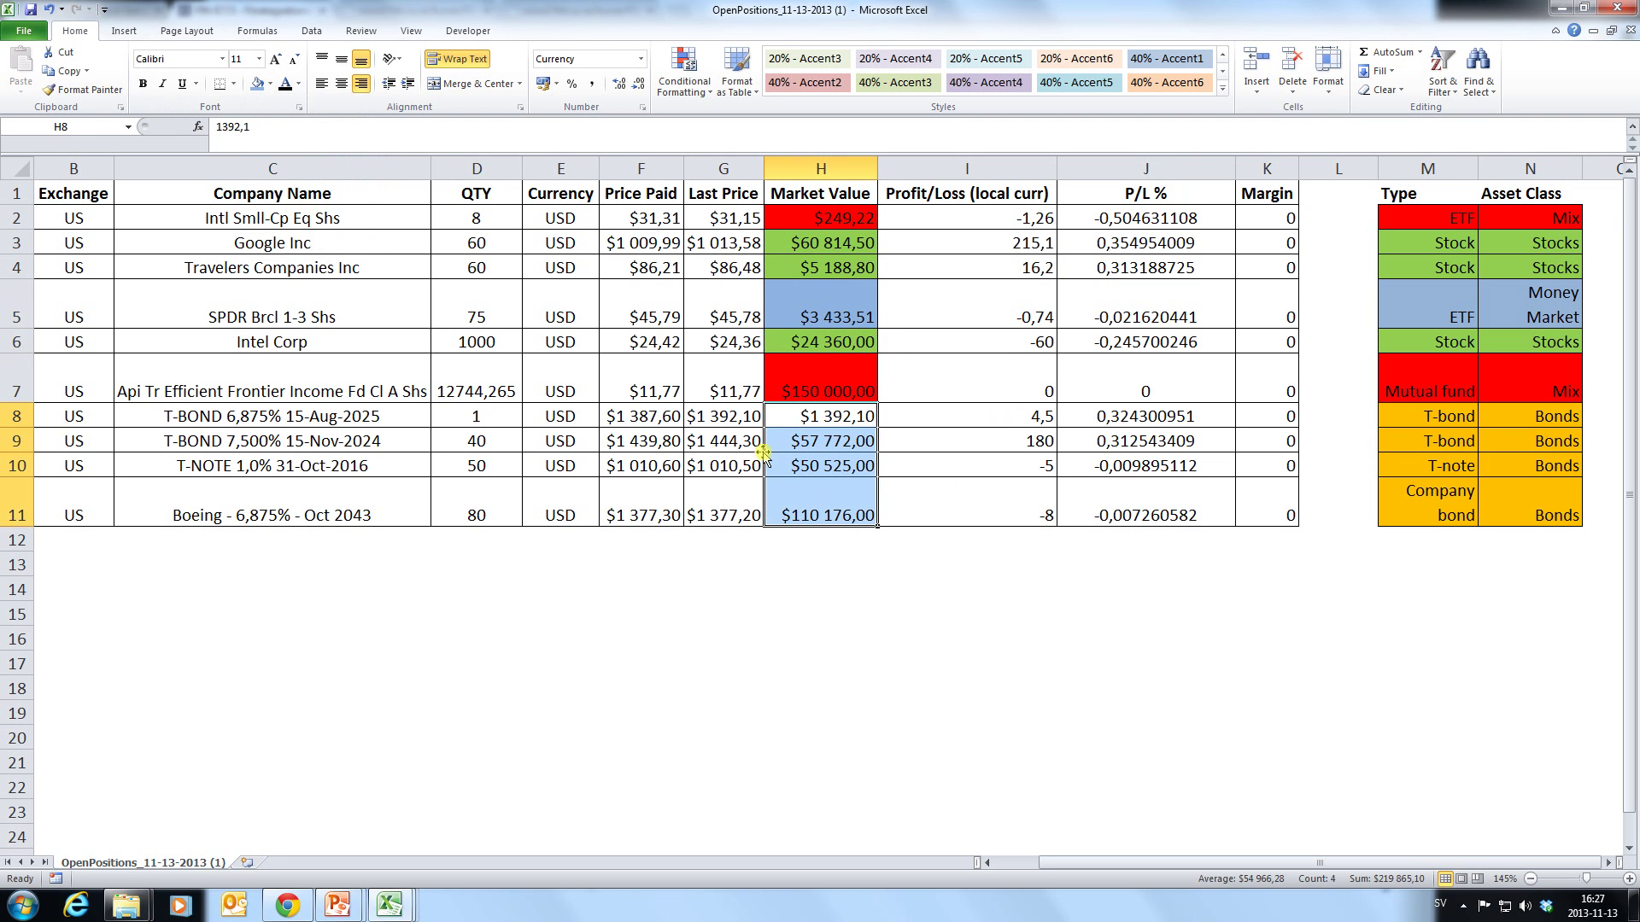
left_click(270, 83)
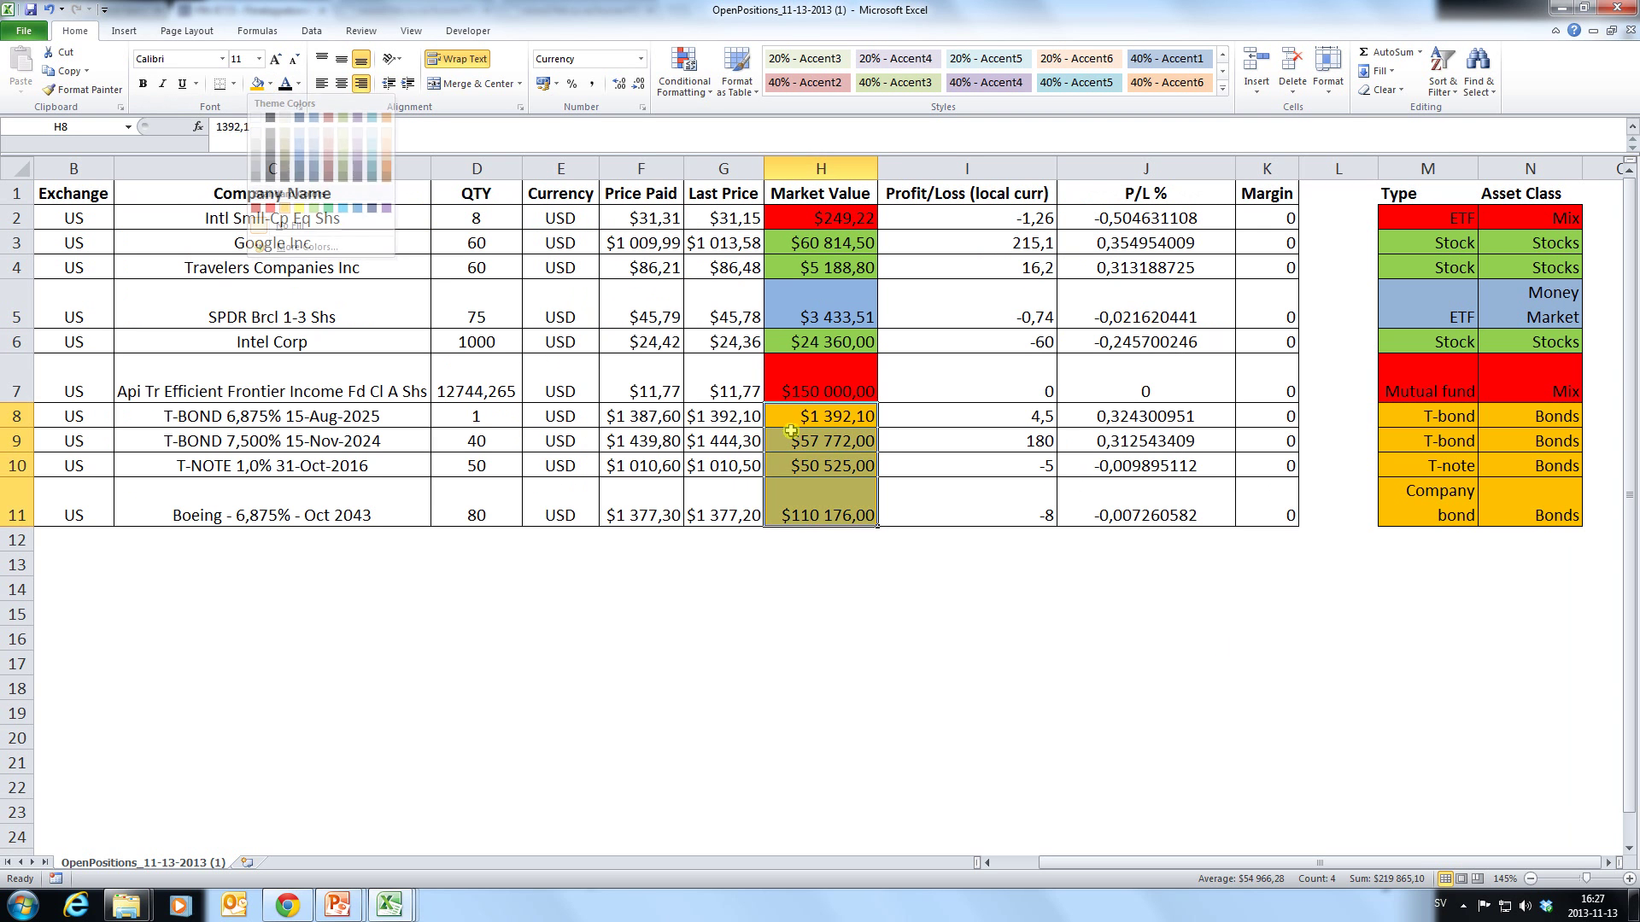
left_click(284, 208)
left_click(1187, 612)
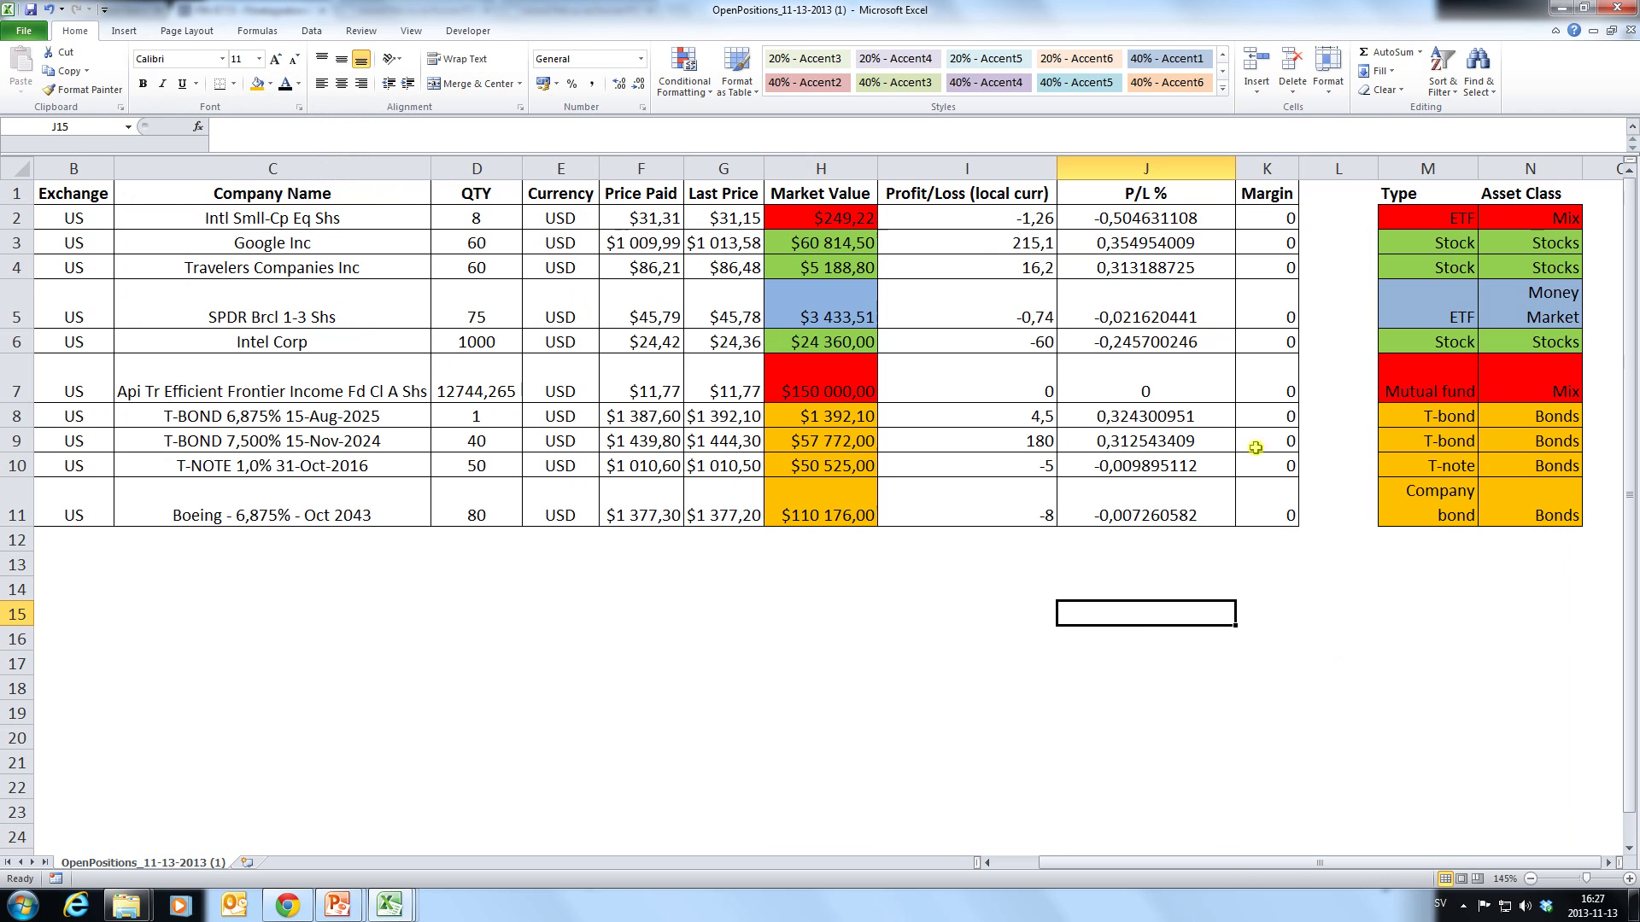
Review the colour-coded market values class by class: stocks, bonds, money market and the mixed assets in H2 and H7.
left_click_drag(798, 243, 816, 266)
left_click(823, 339)
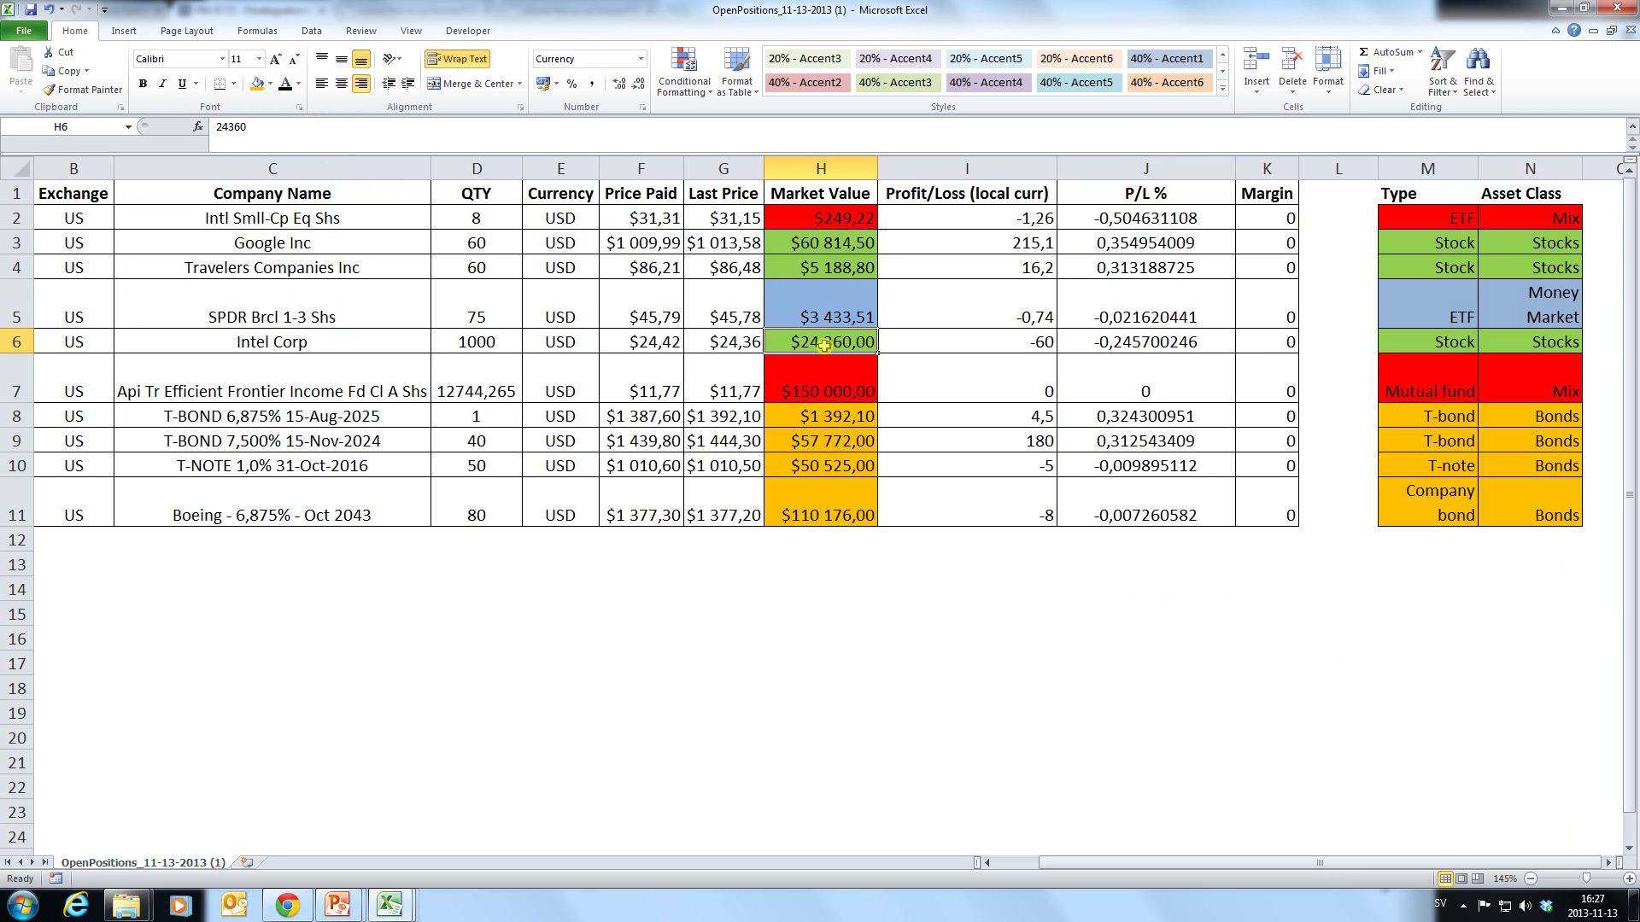
left_click_drag(856, 416, 858, 497)
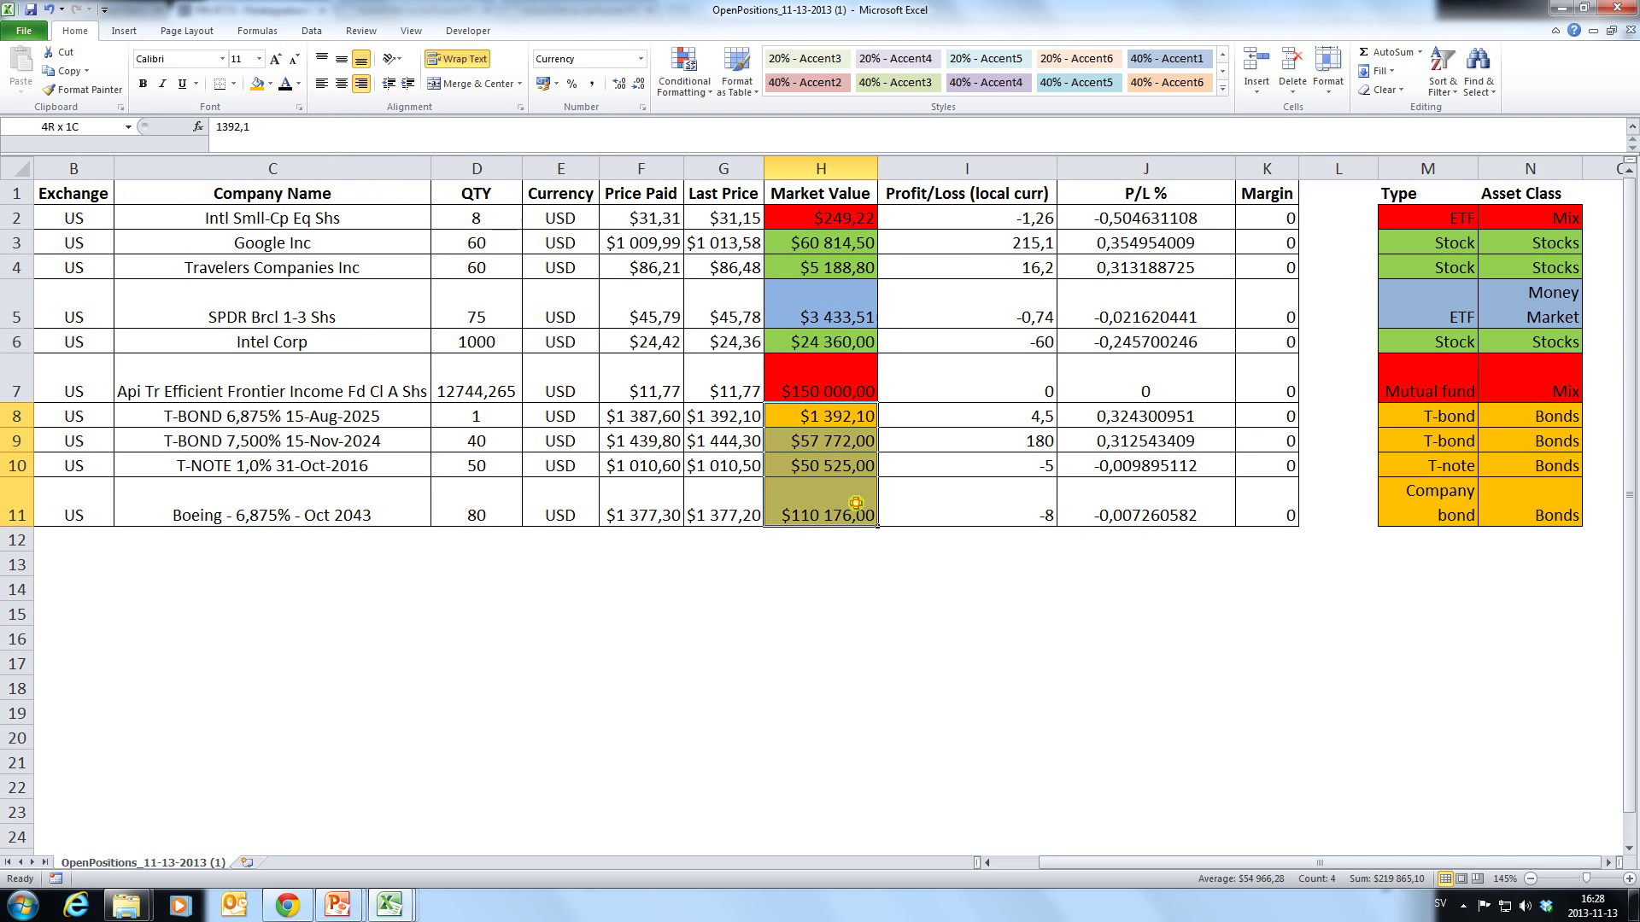
left_click(858, 317)
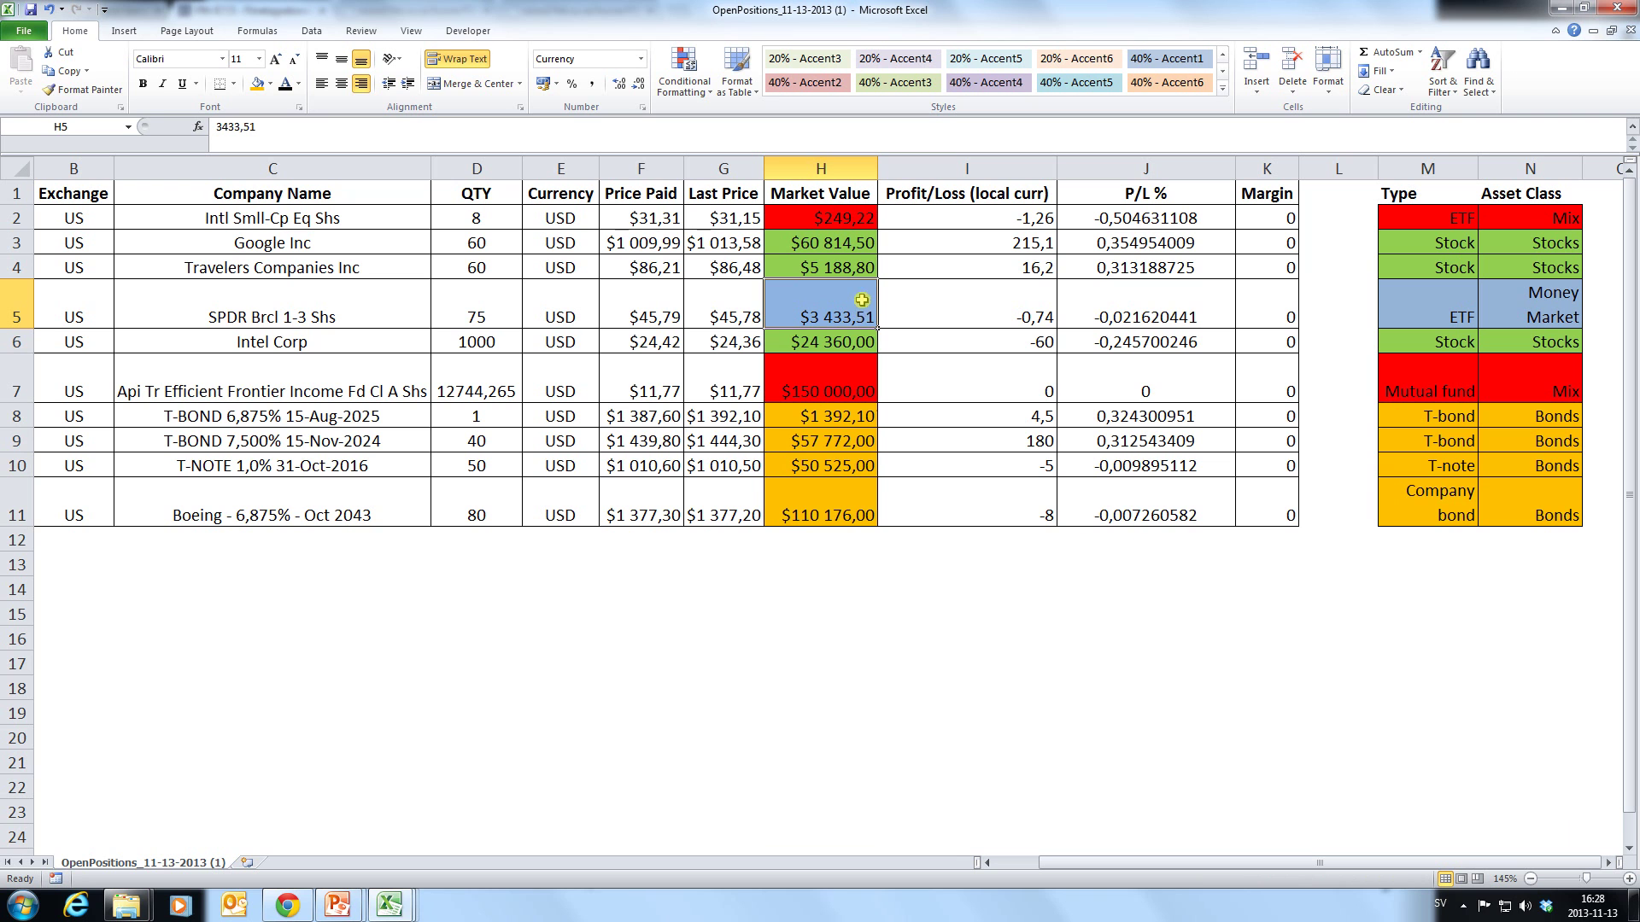
left_click(844, 223)
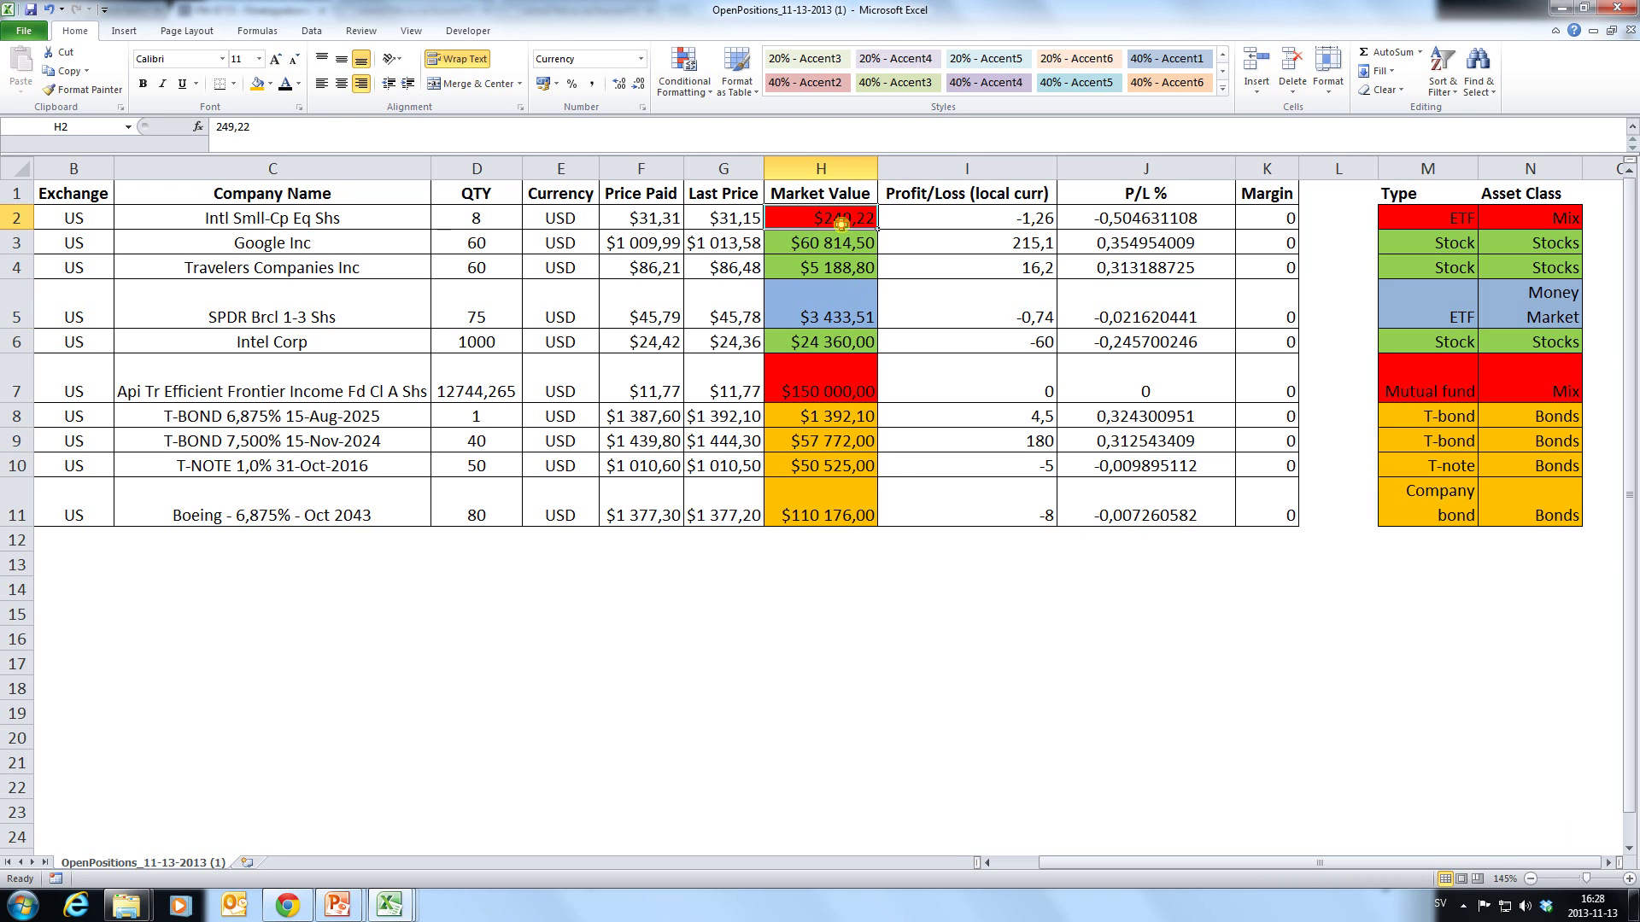
left_click(843, 385)
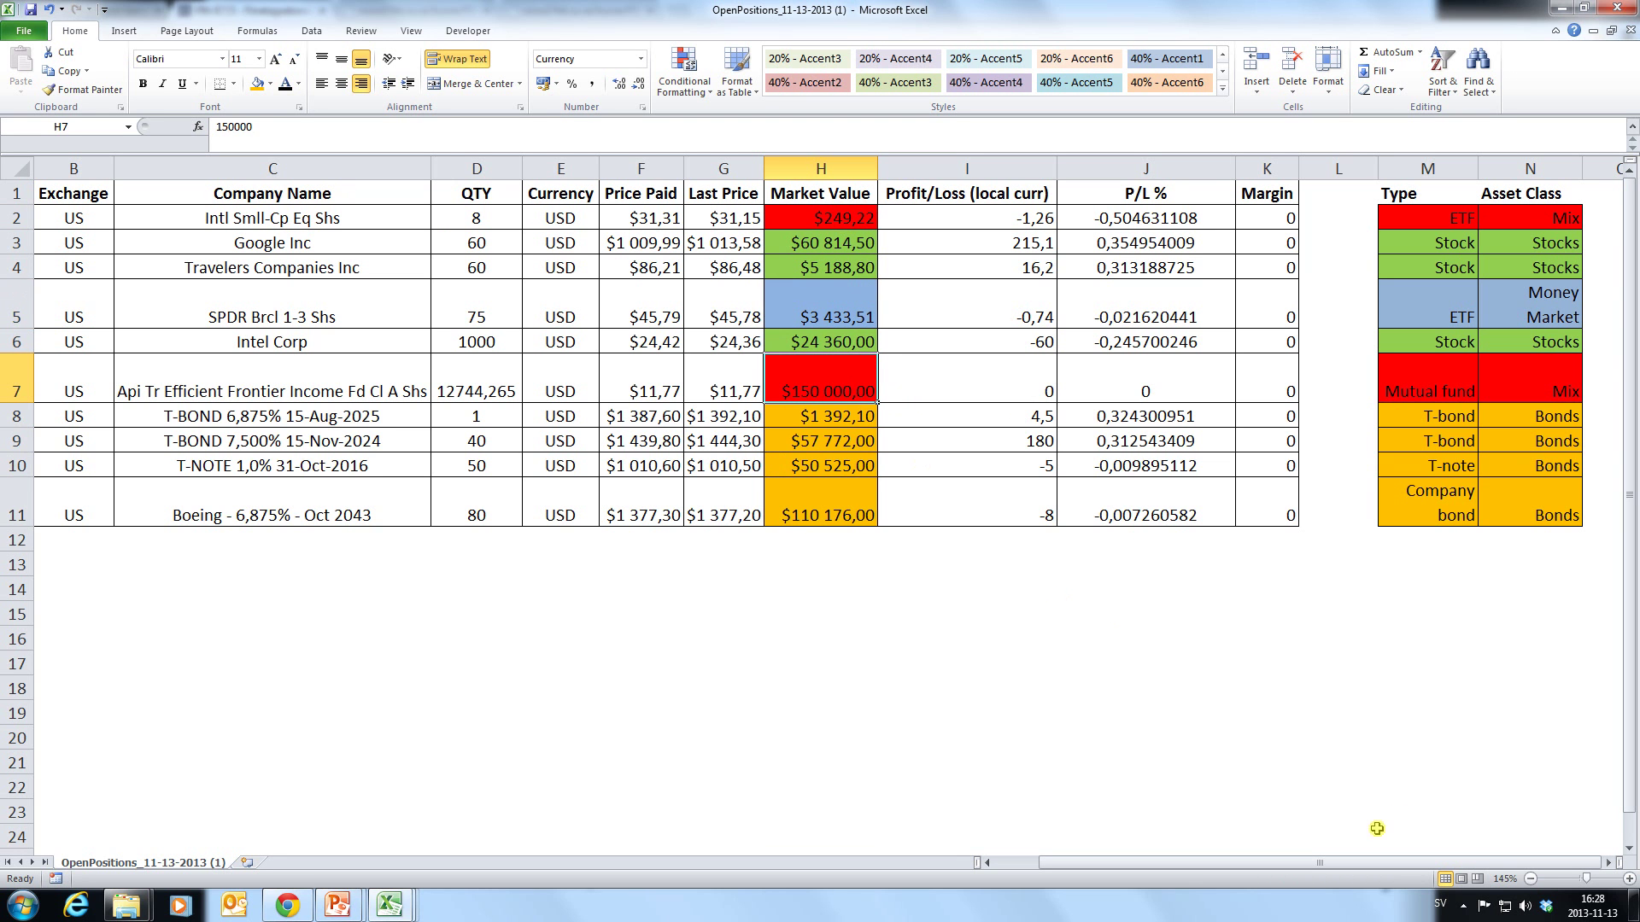
left_click(1605, 863)
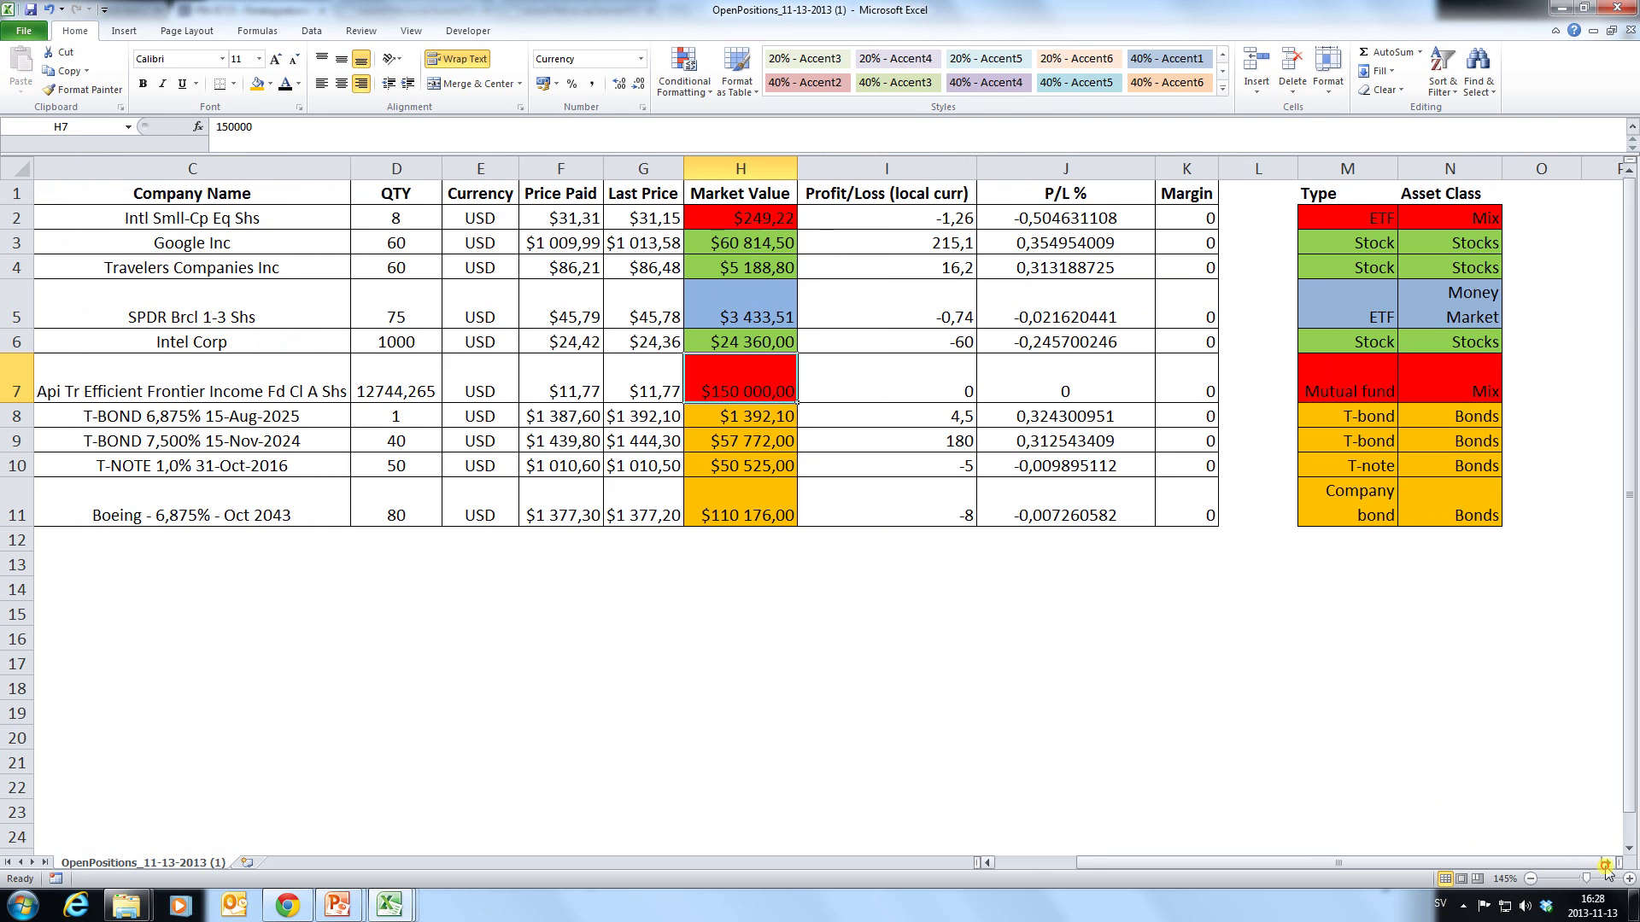
left_click(1605, 863)
left_click(1606, 864)
left_click(337, 219)
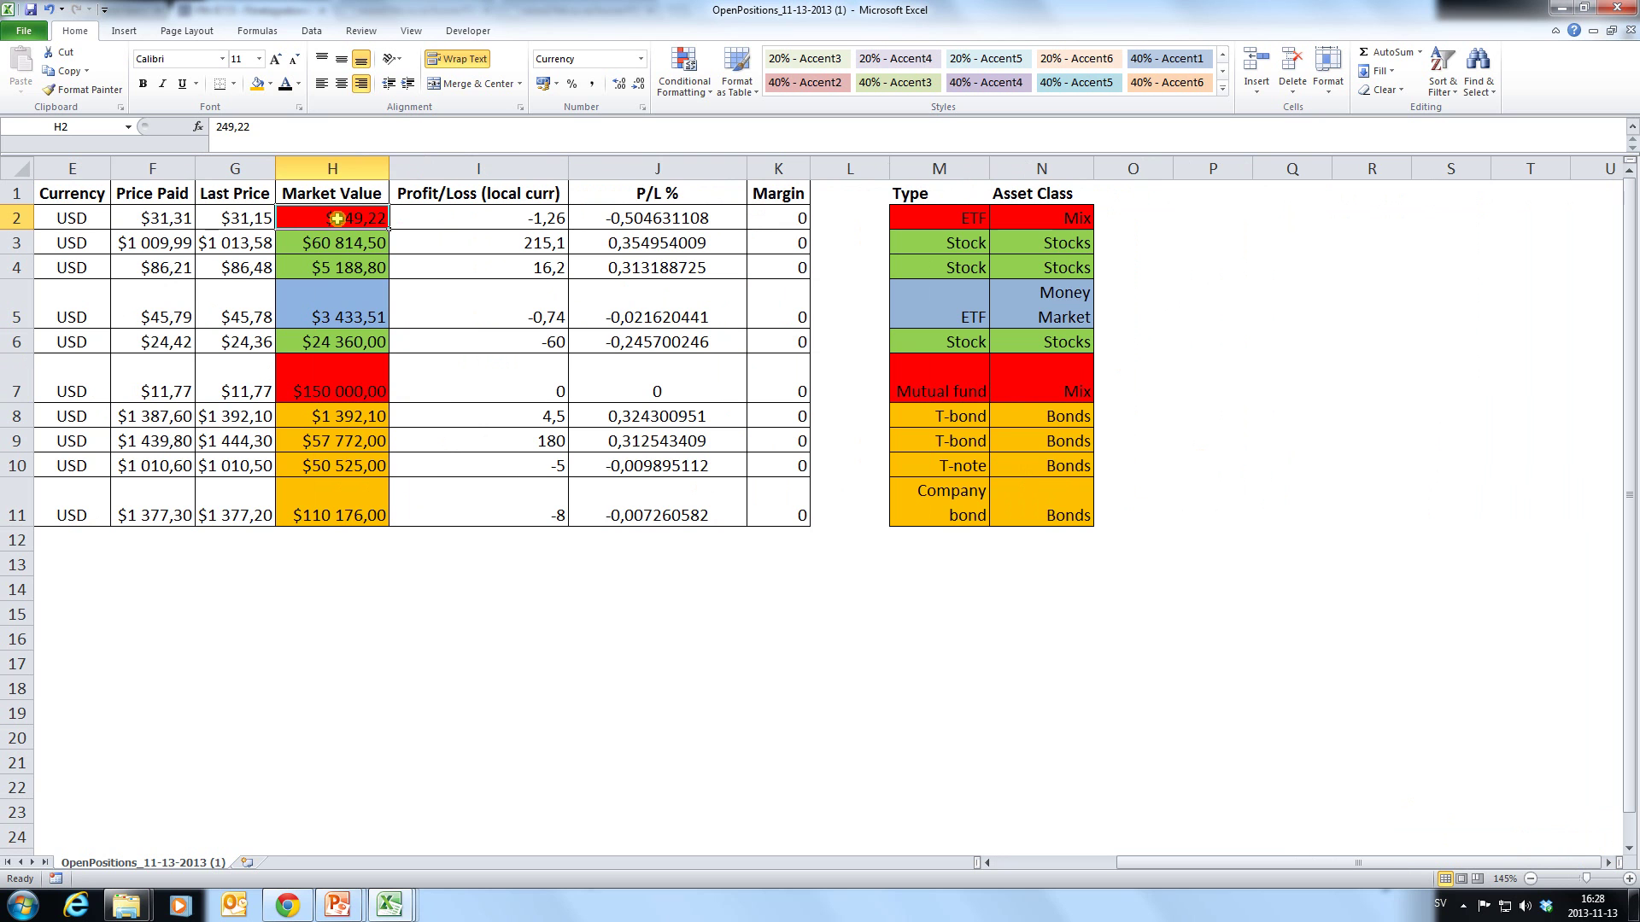
left_click(355, 382)
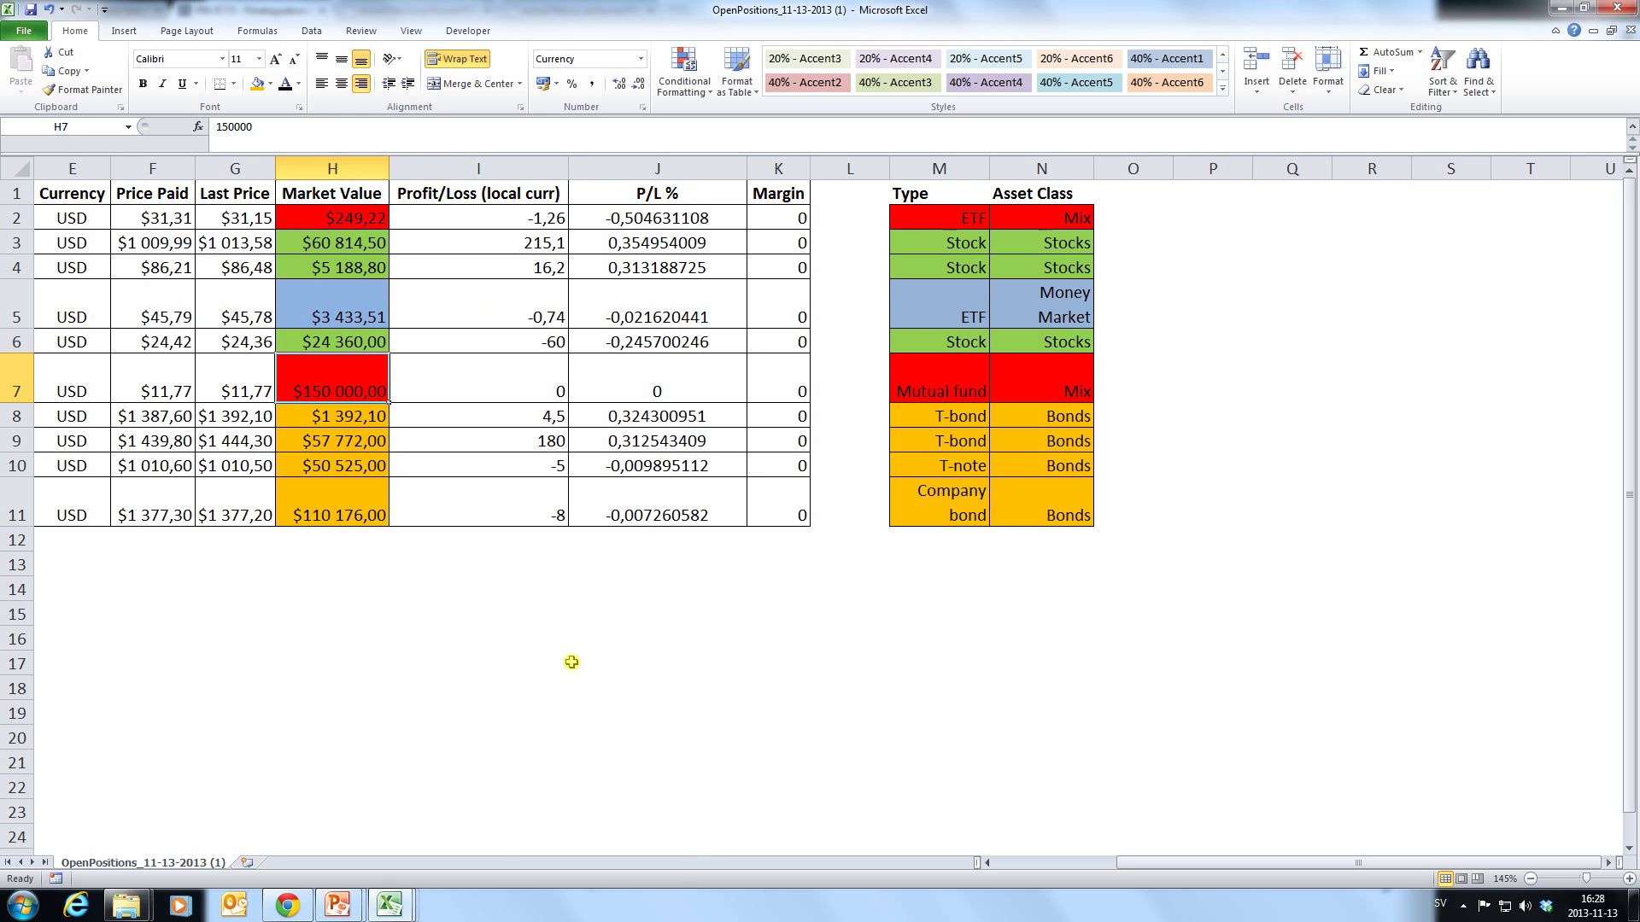
Switch to the Information about assets traded workbook and examine the APIUX fund's asset class percentages in the Asset list sheet.
mouse_move(390, 903)
left_click(295, 861)
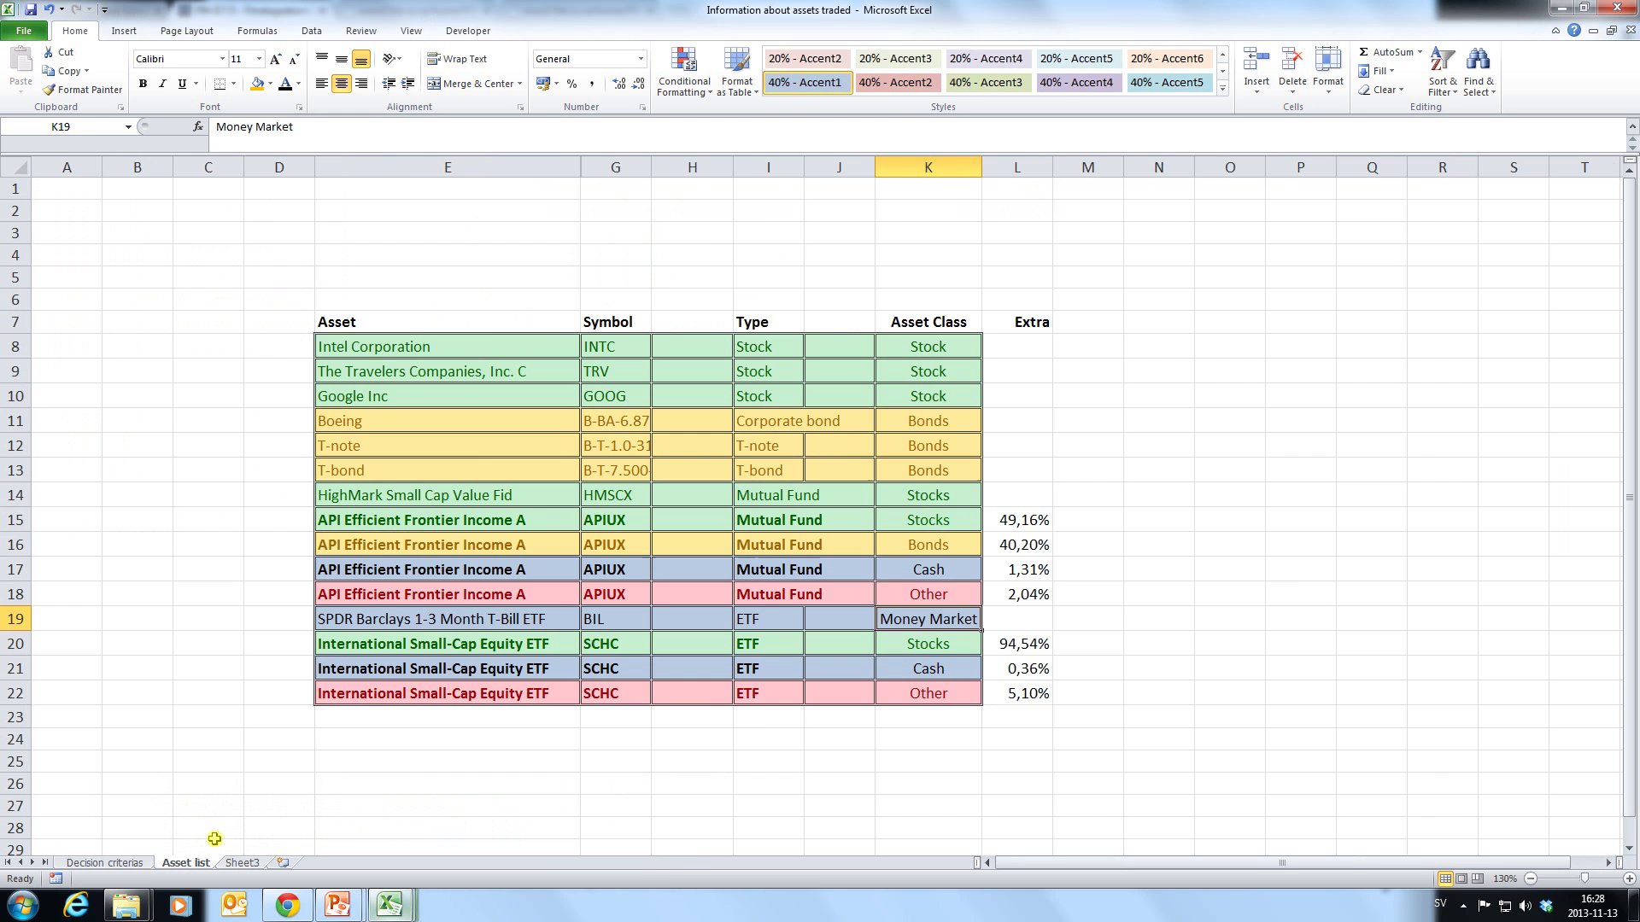
left_click(613, 527)
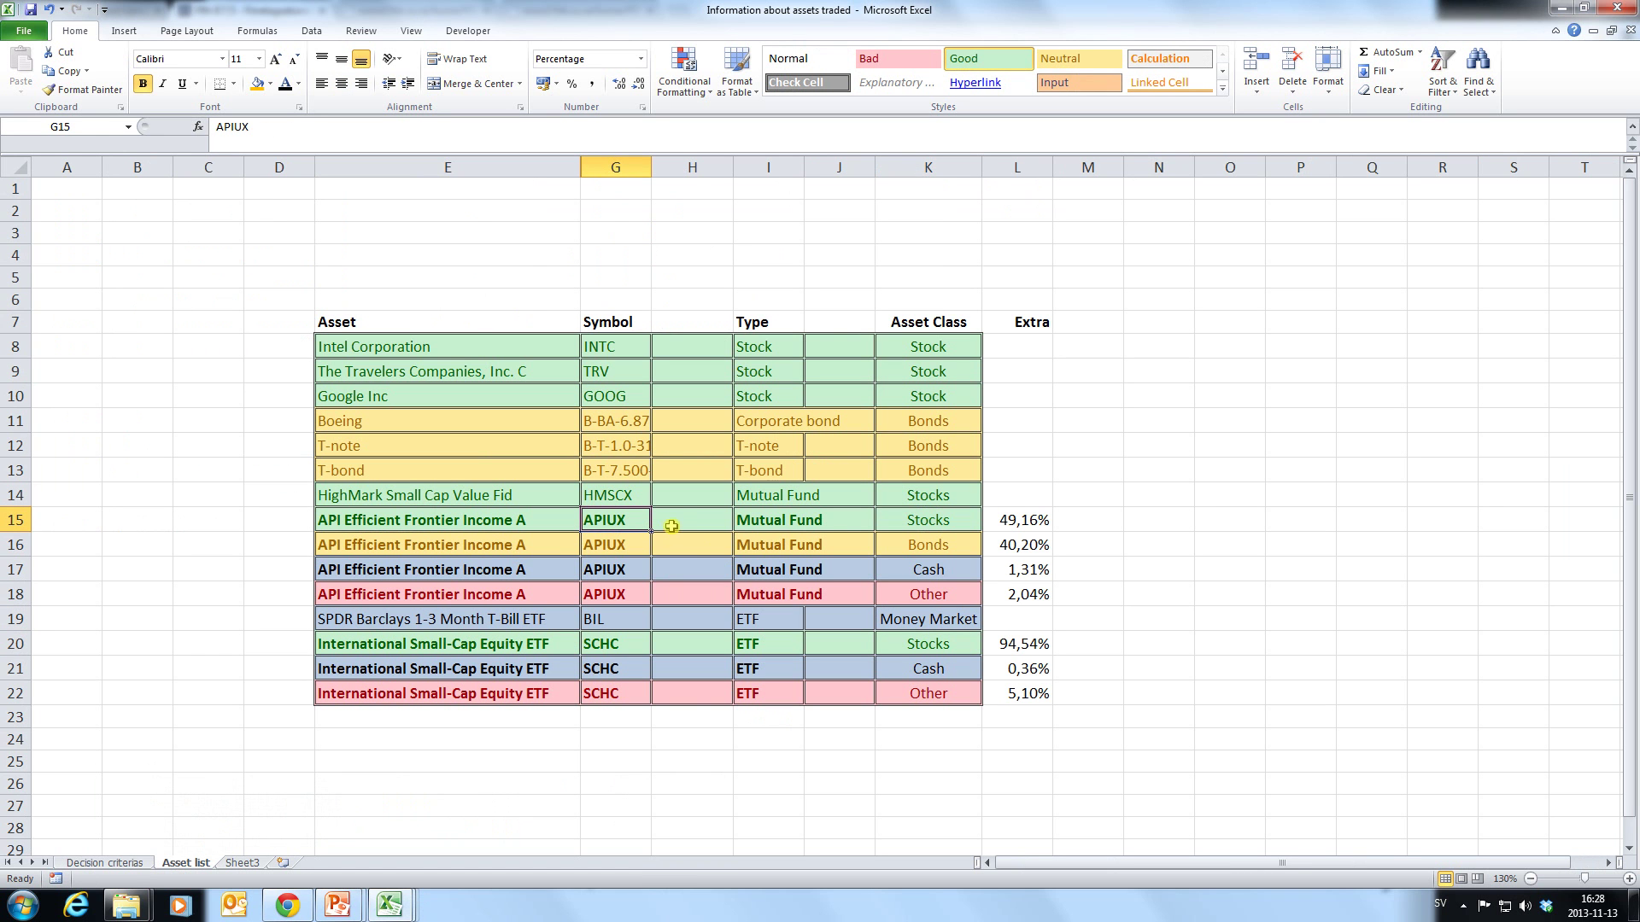
left_click_drag(1037, 520, 1038, 596)
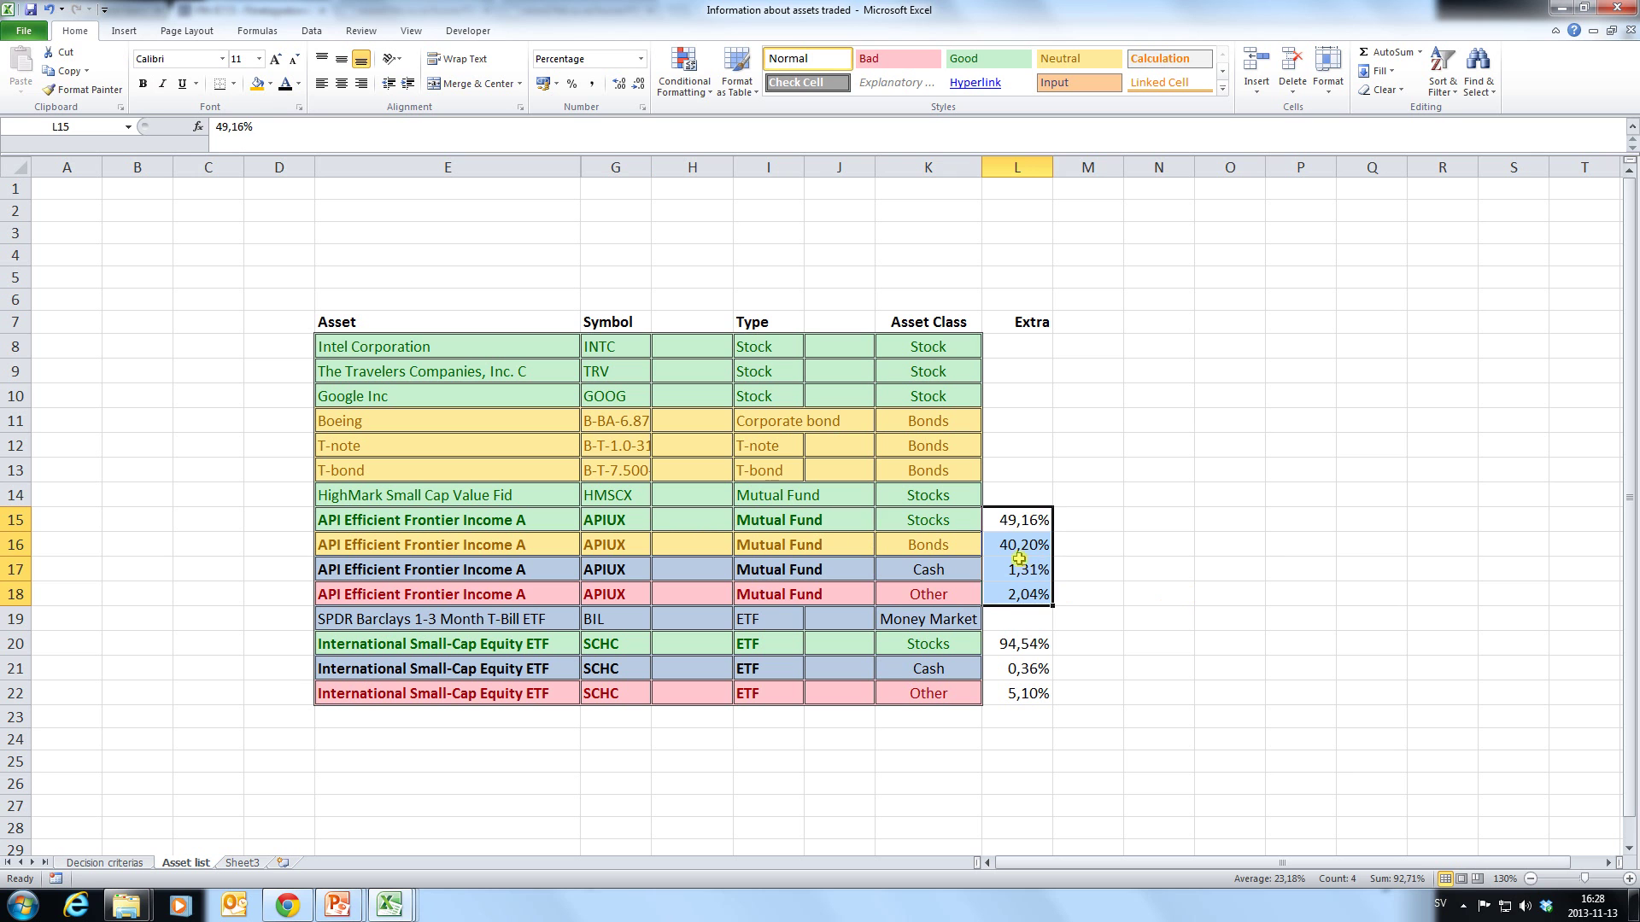
left_click(955, 522)
left_click(1026, 522)
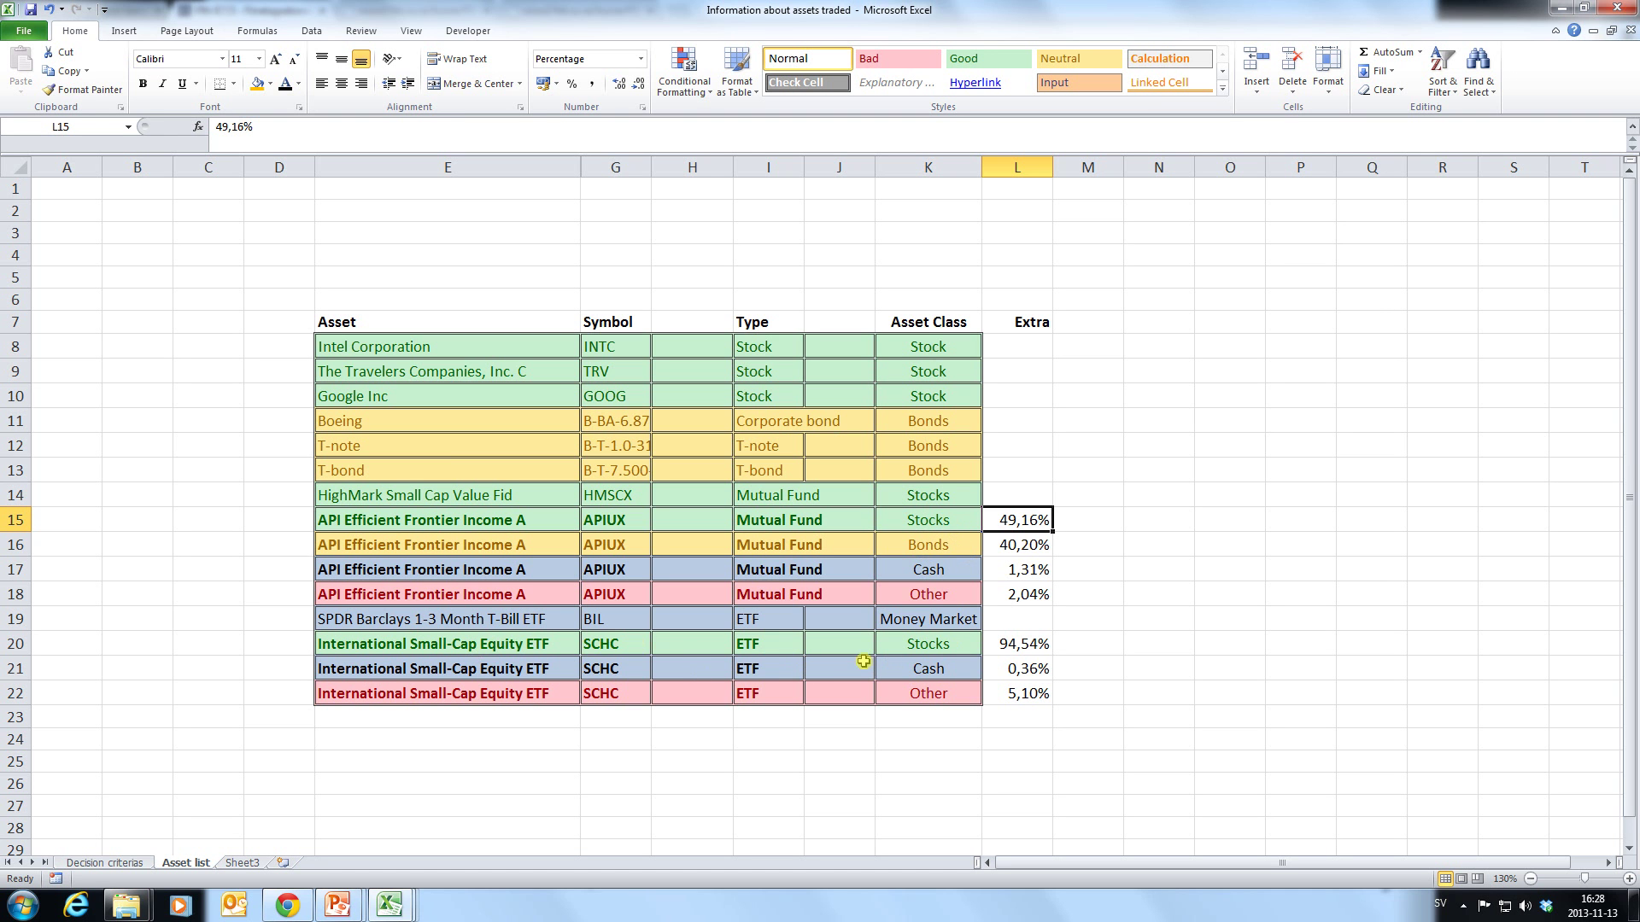
Copy the SCHC asset class breakdown K20:L22 into OpenPositions_11-13-2013 (1) and position it at Q2:R4.
left_click_drag(949, 647, 1003, 691)
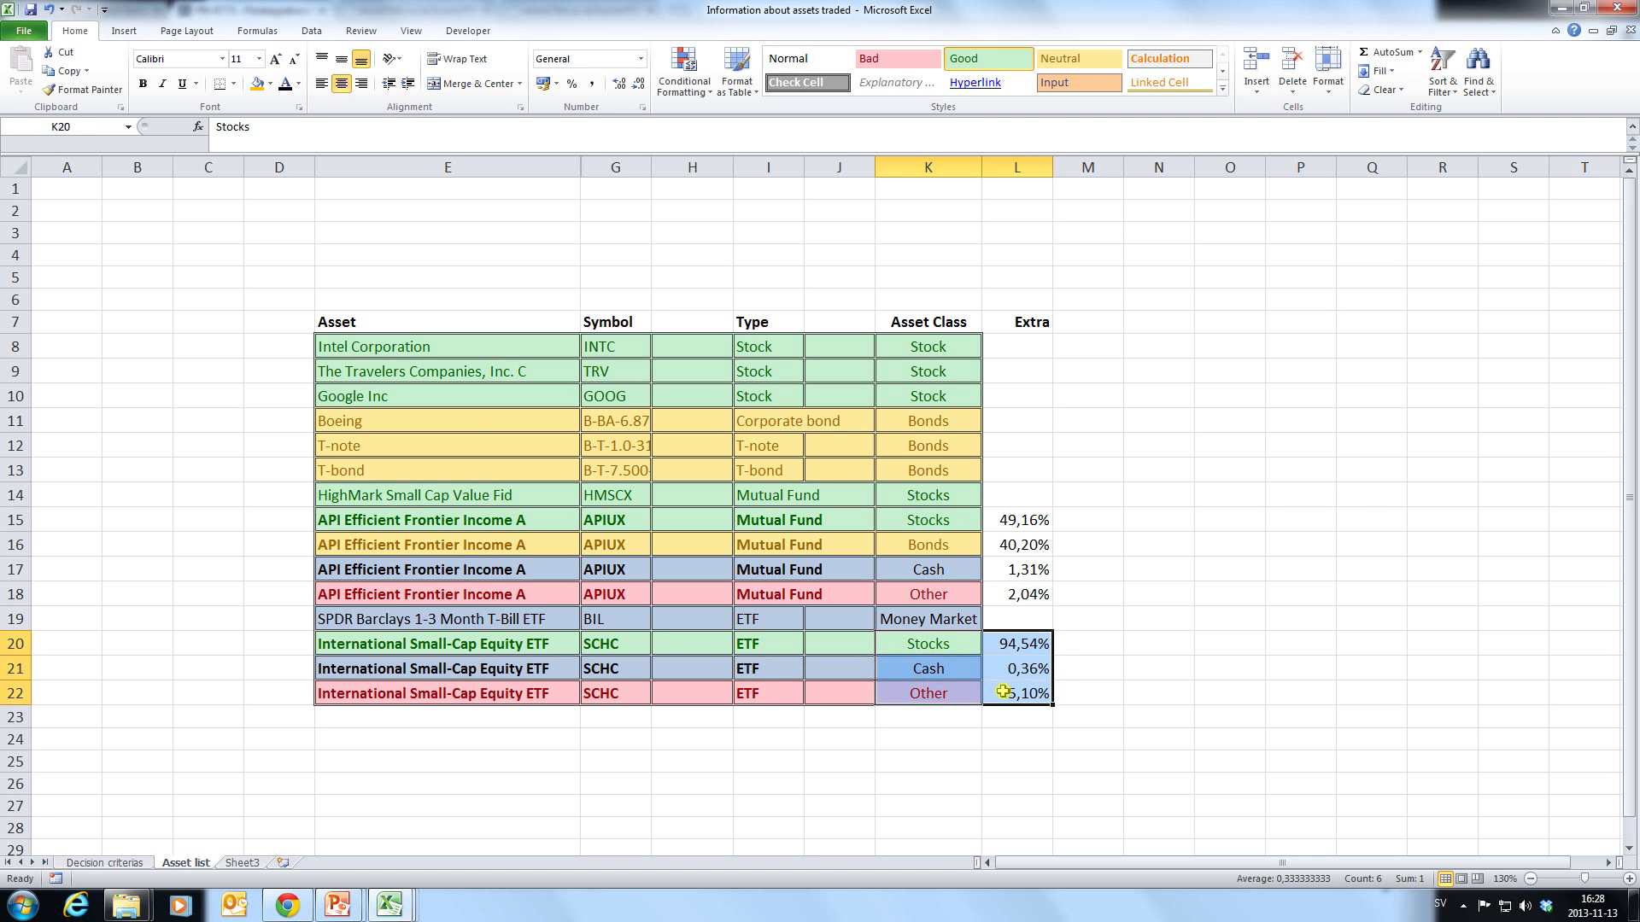
key("ctrl+c")
key("ctrl+Tab")
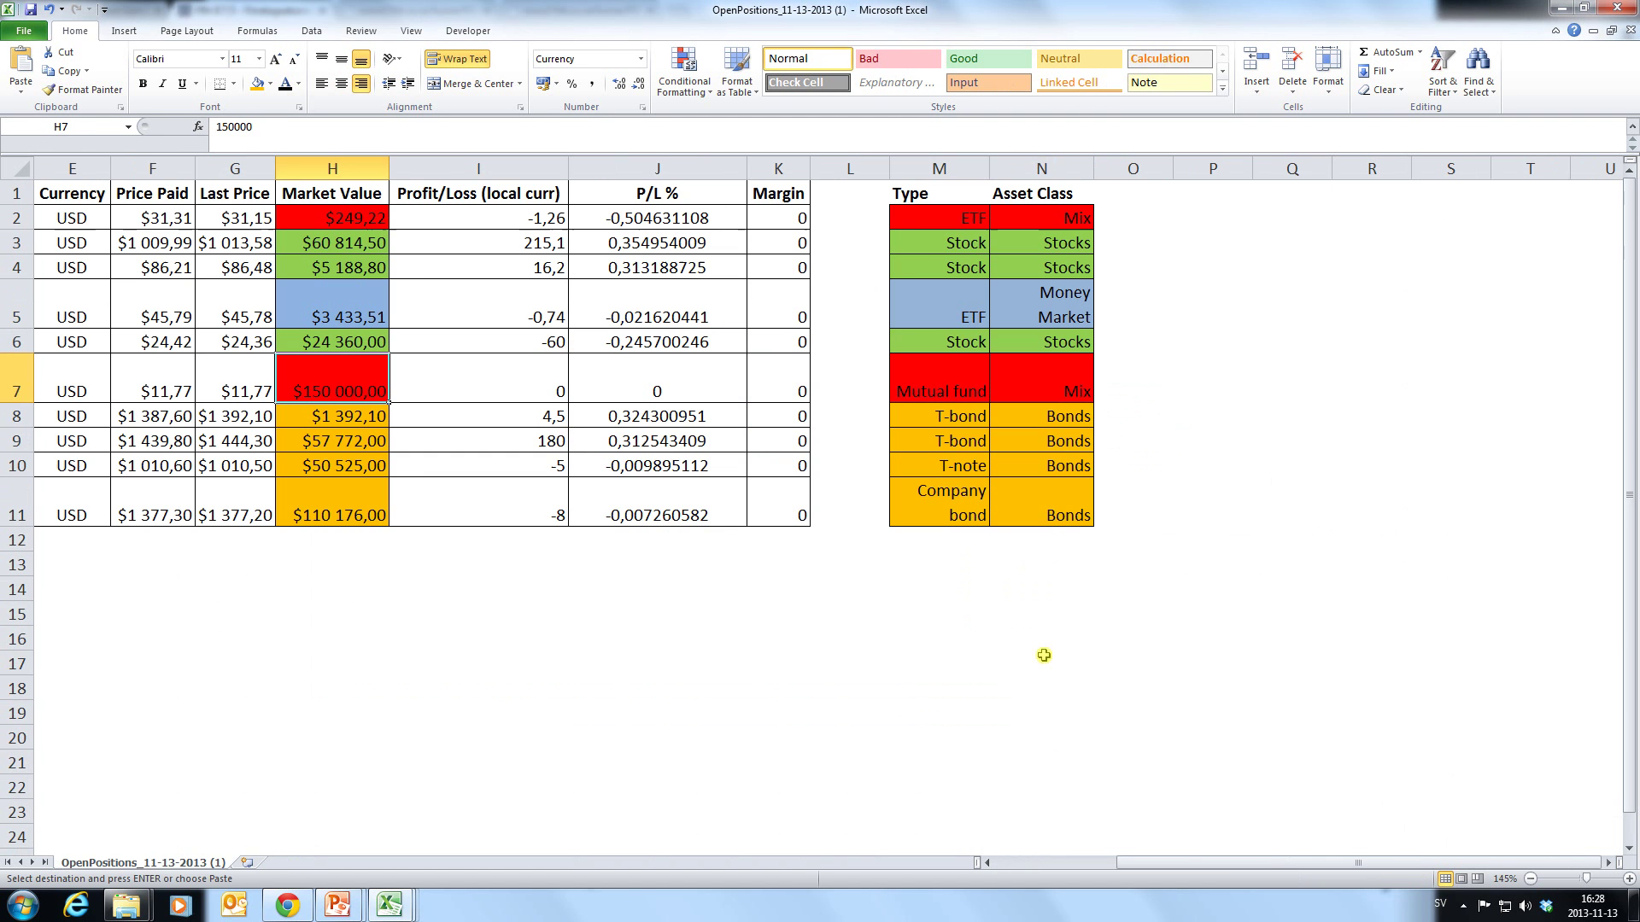
left_click(1273, 219)
left_click(1245, 220)
key("ctrl+v")
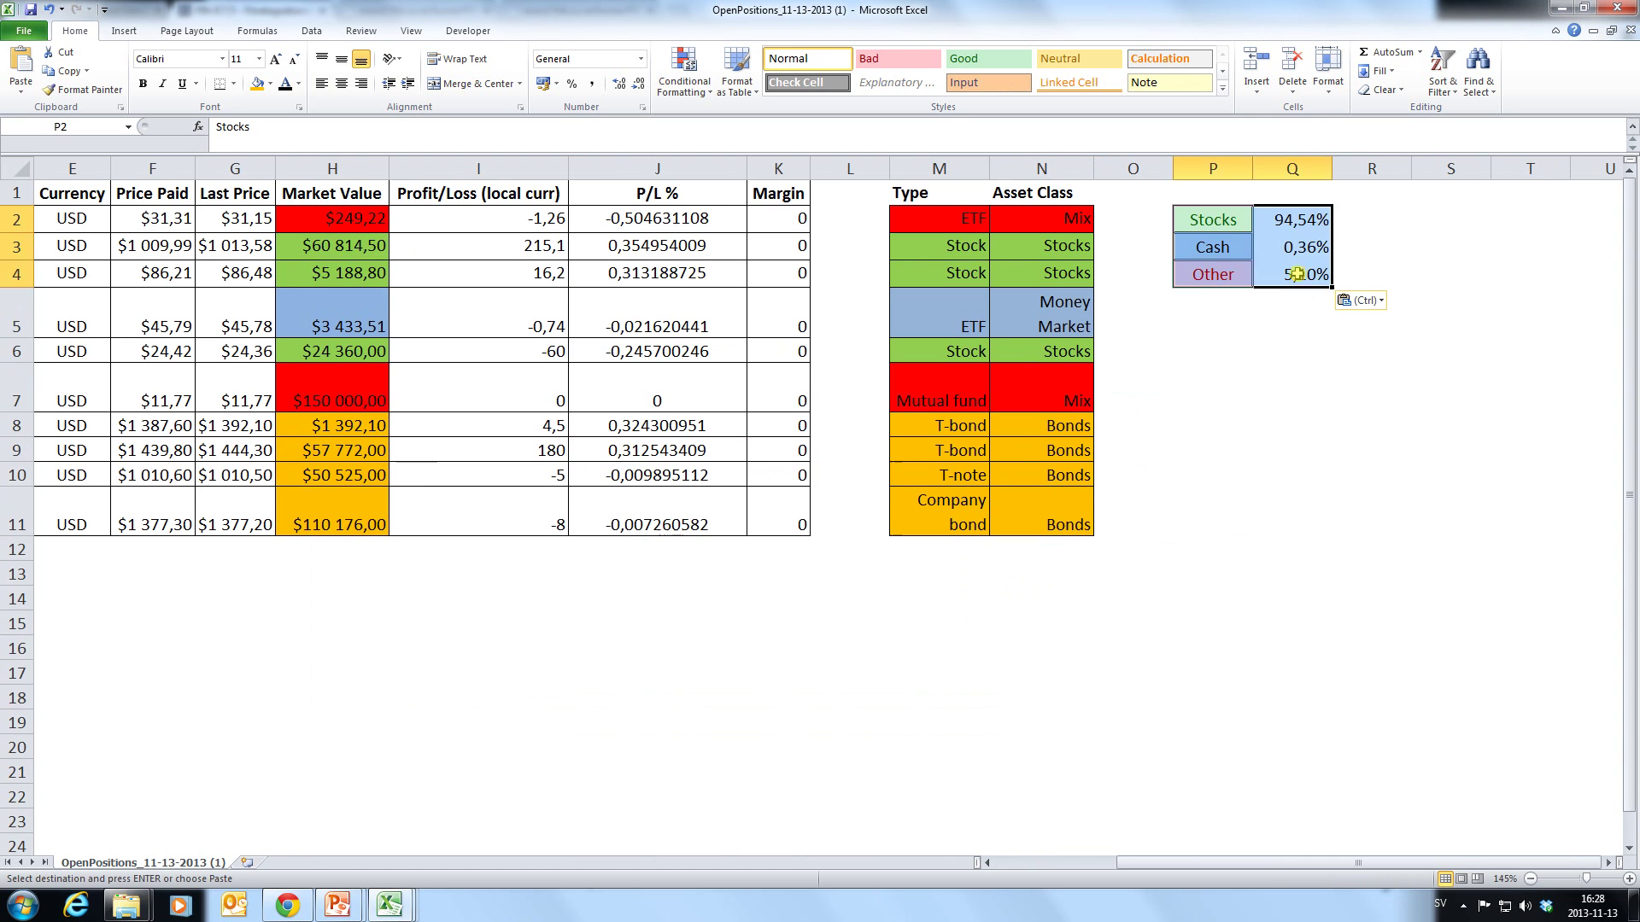
left_click(1216, 216)
left_click_drag(1221, 221, 1379, 288)
left_click(1297, 201)
type("Ty")
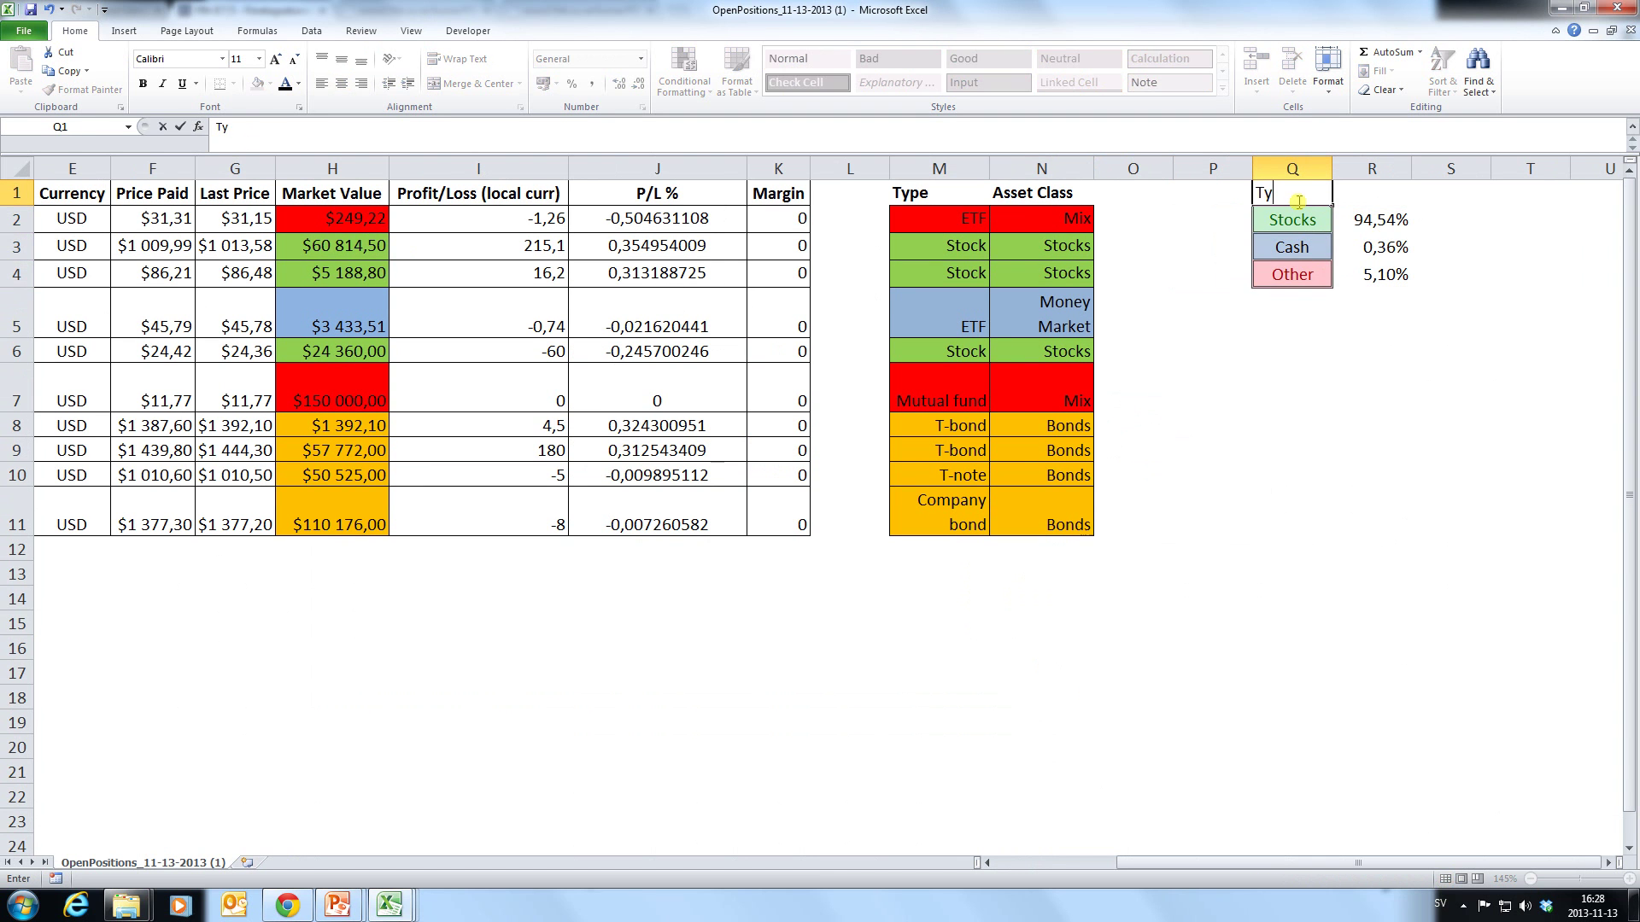
type("pe")
key("Return")
key("Left")
key("Up")
key("Right")
key("Delete")
Enter the heading Mix in P1 and the symbol SCHC in P2 beside the pasted breakdown.
key("Left")
type("M")
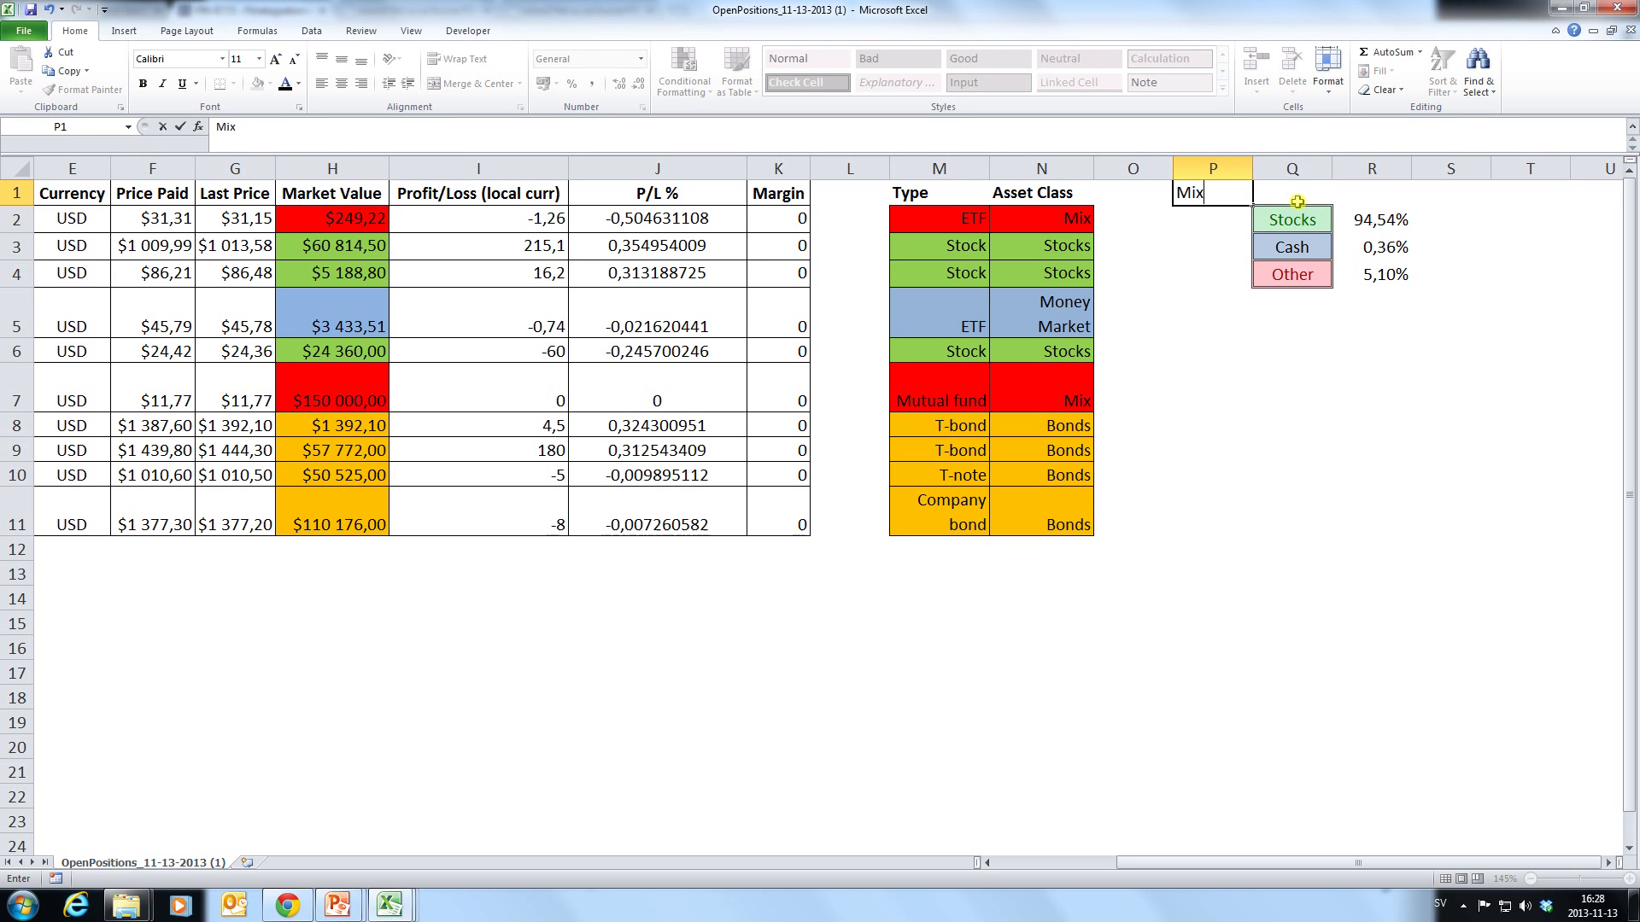
key("Return")
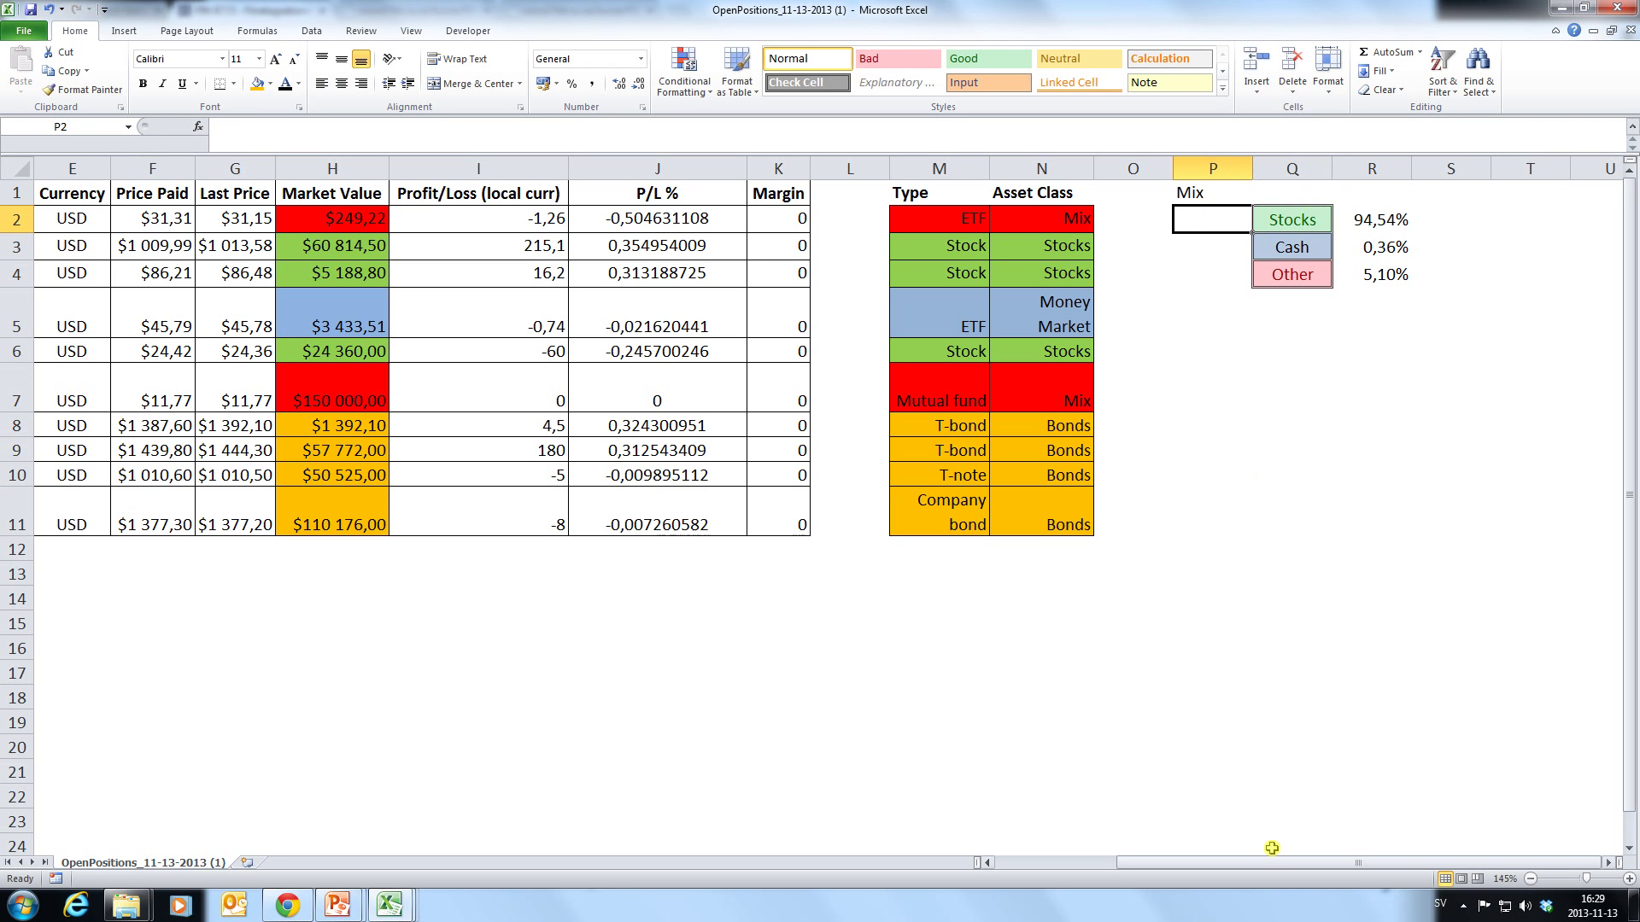
mouse_move(1272, 862)
left_mouse_down()
mouse_move(1136, 862)
mouse_move(1257, 860)
left_mouse_up()
type("SCHC")
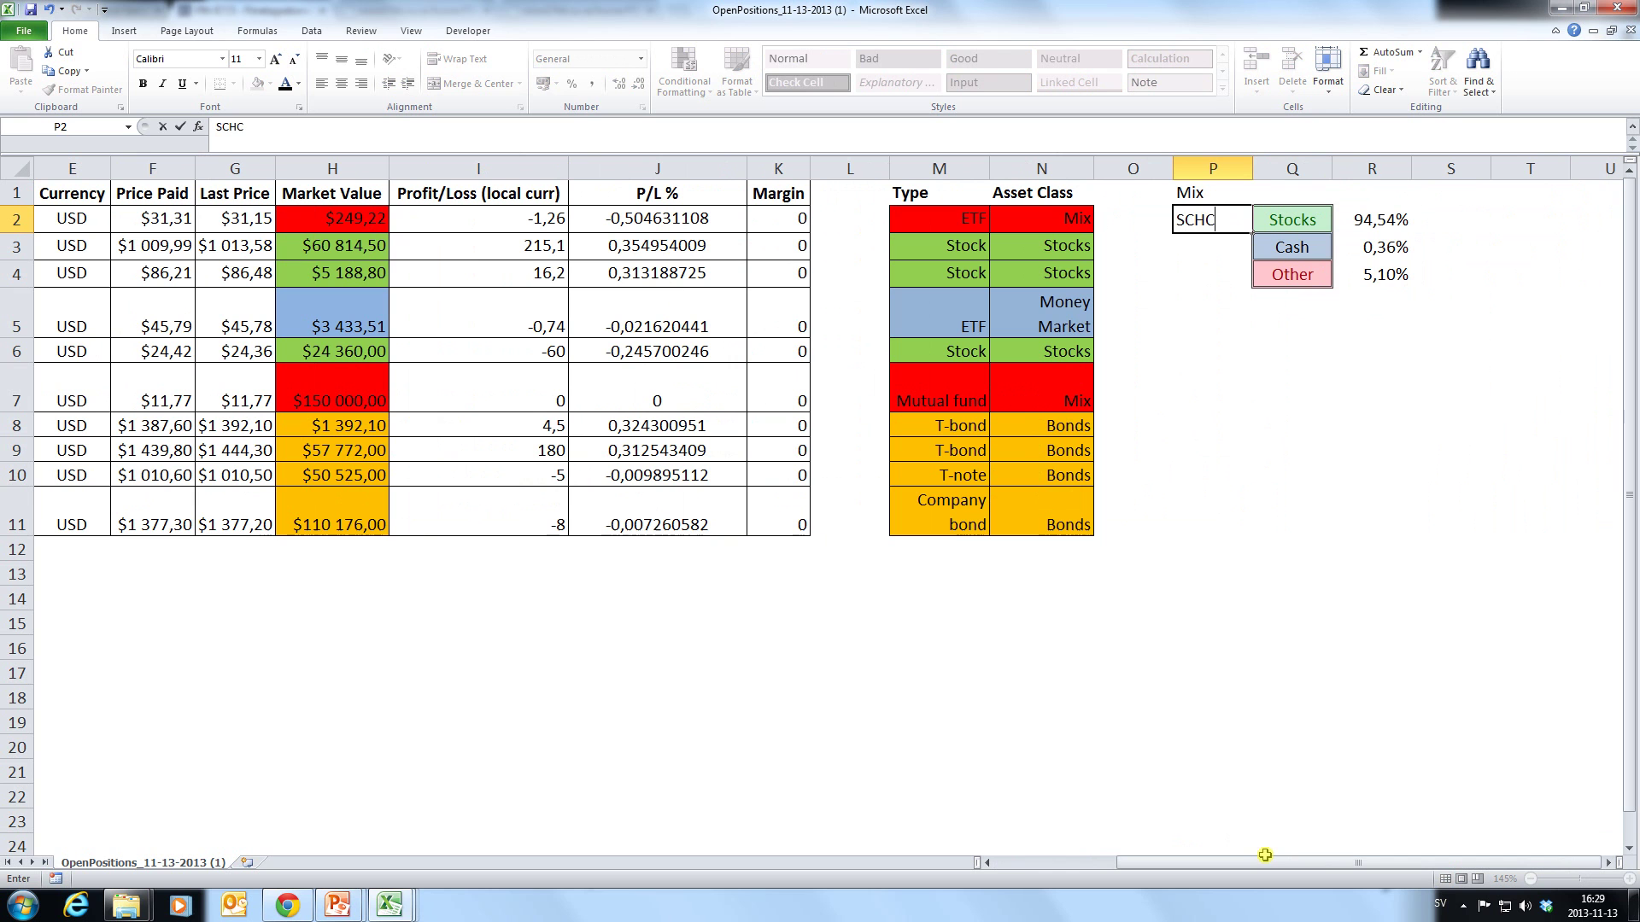
left_click(1196, 318)
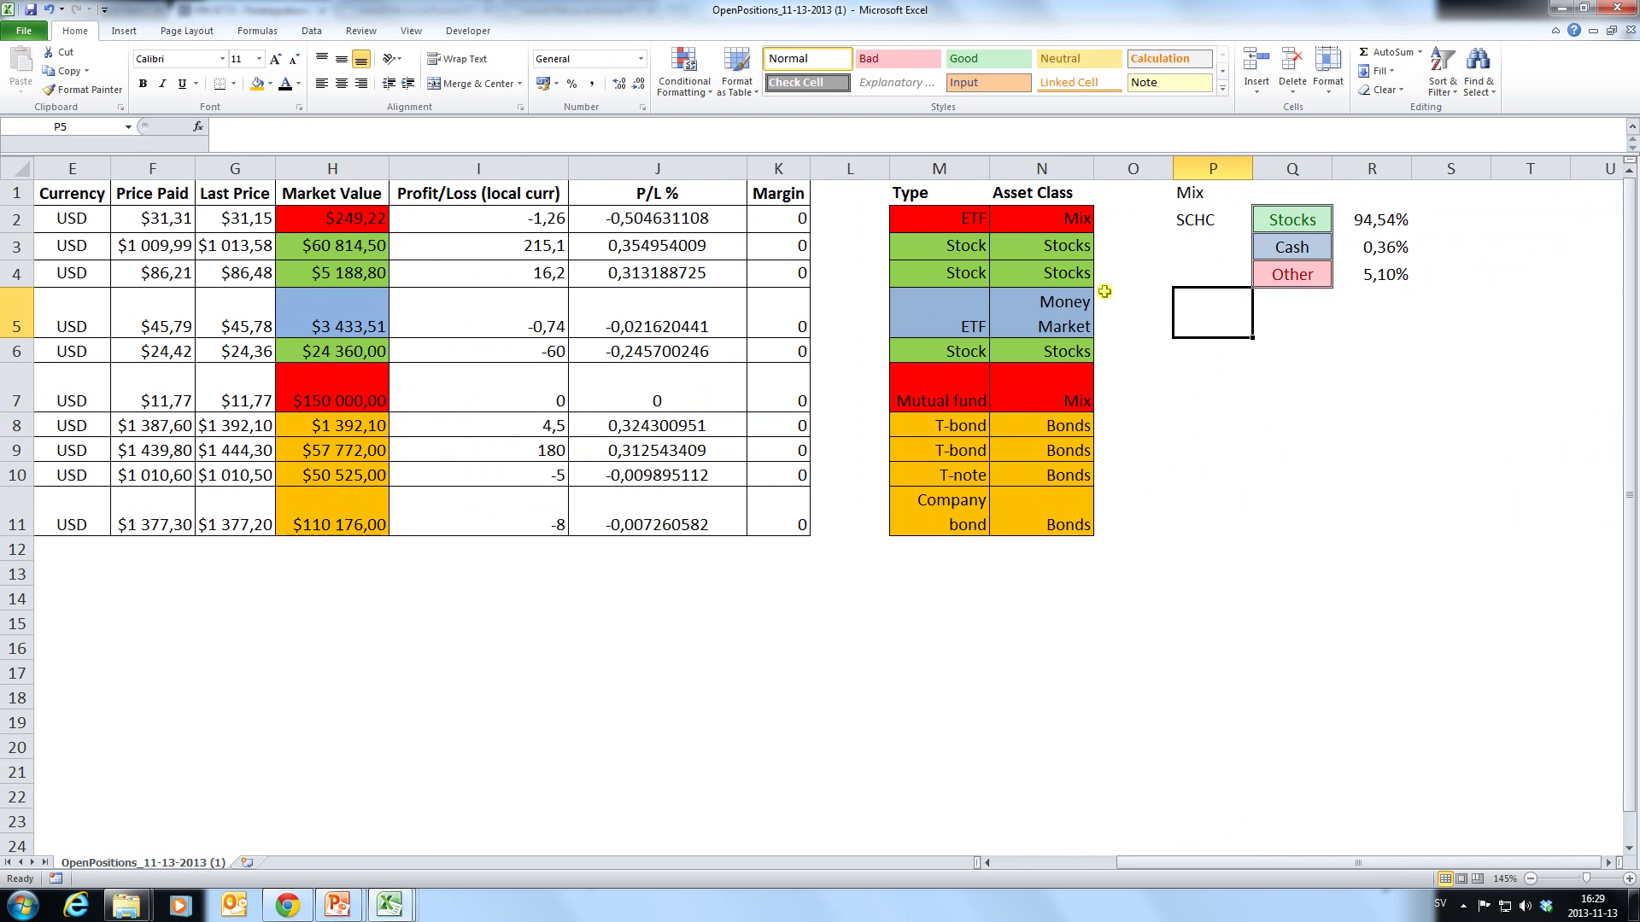
Examine how the SCHC market value in H2 relates to the stocks, cash and other percentages in R2:R4.
left_click_drag(433, 220, 310, 220)
left_click(339, 228)
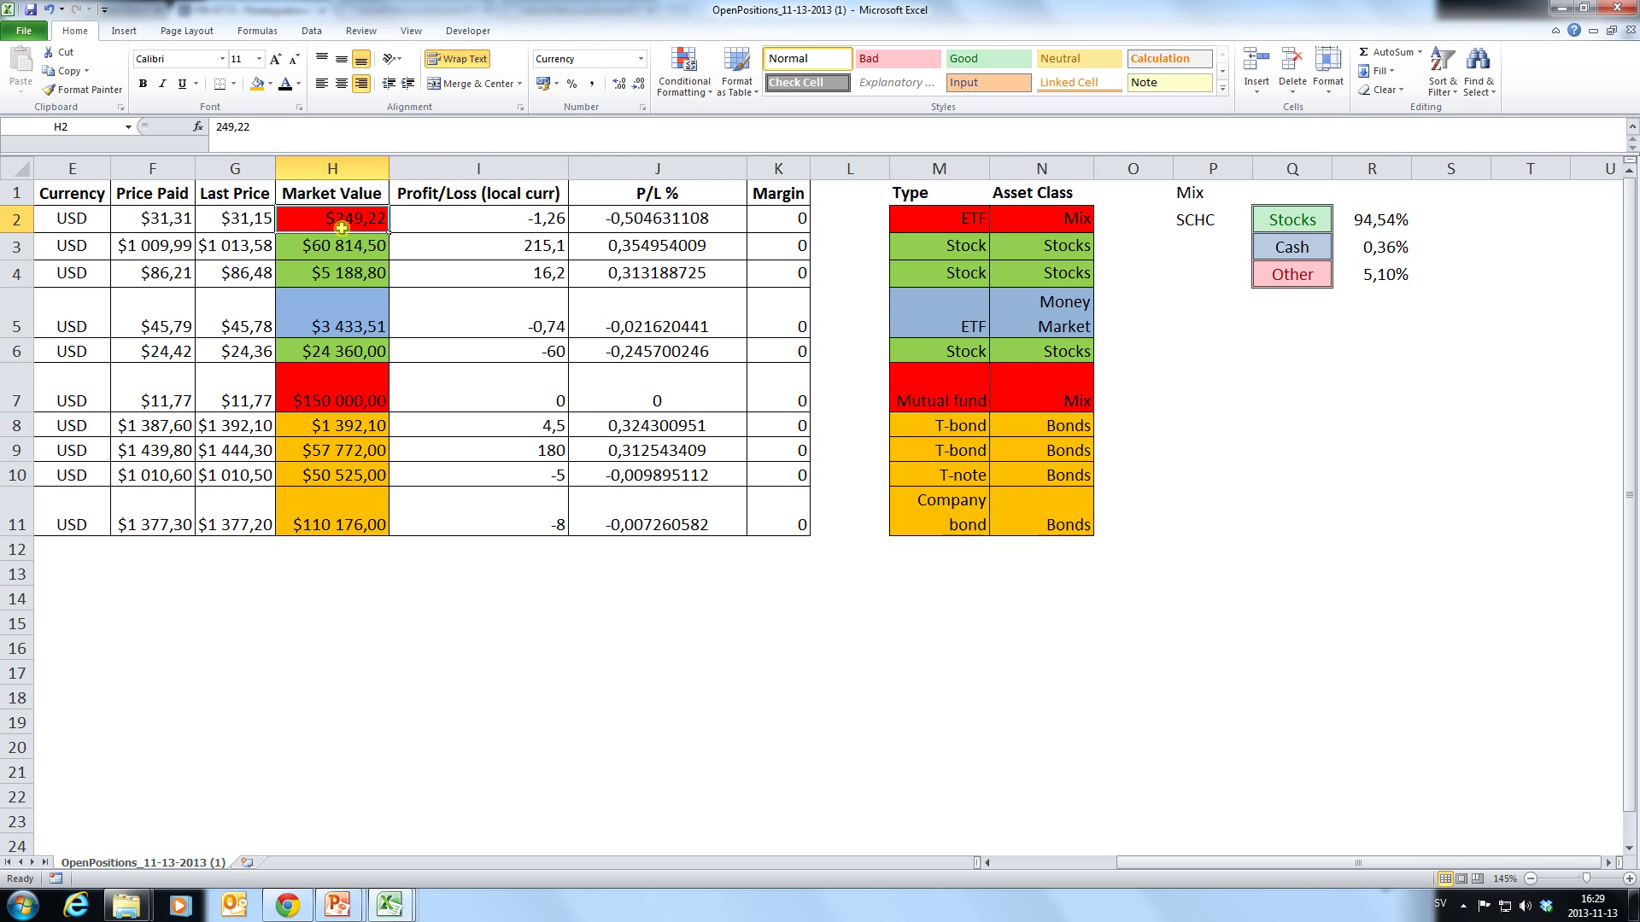
left_click(1360, 220)
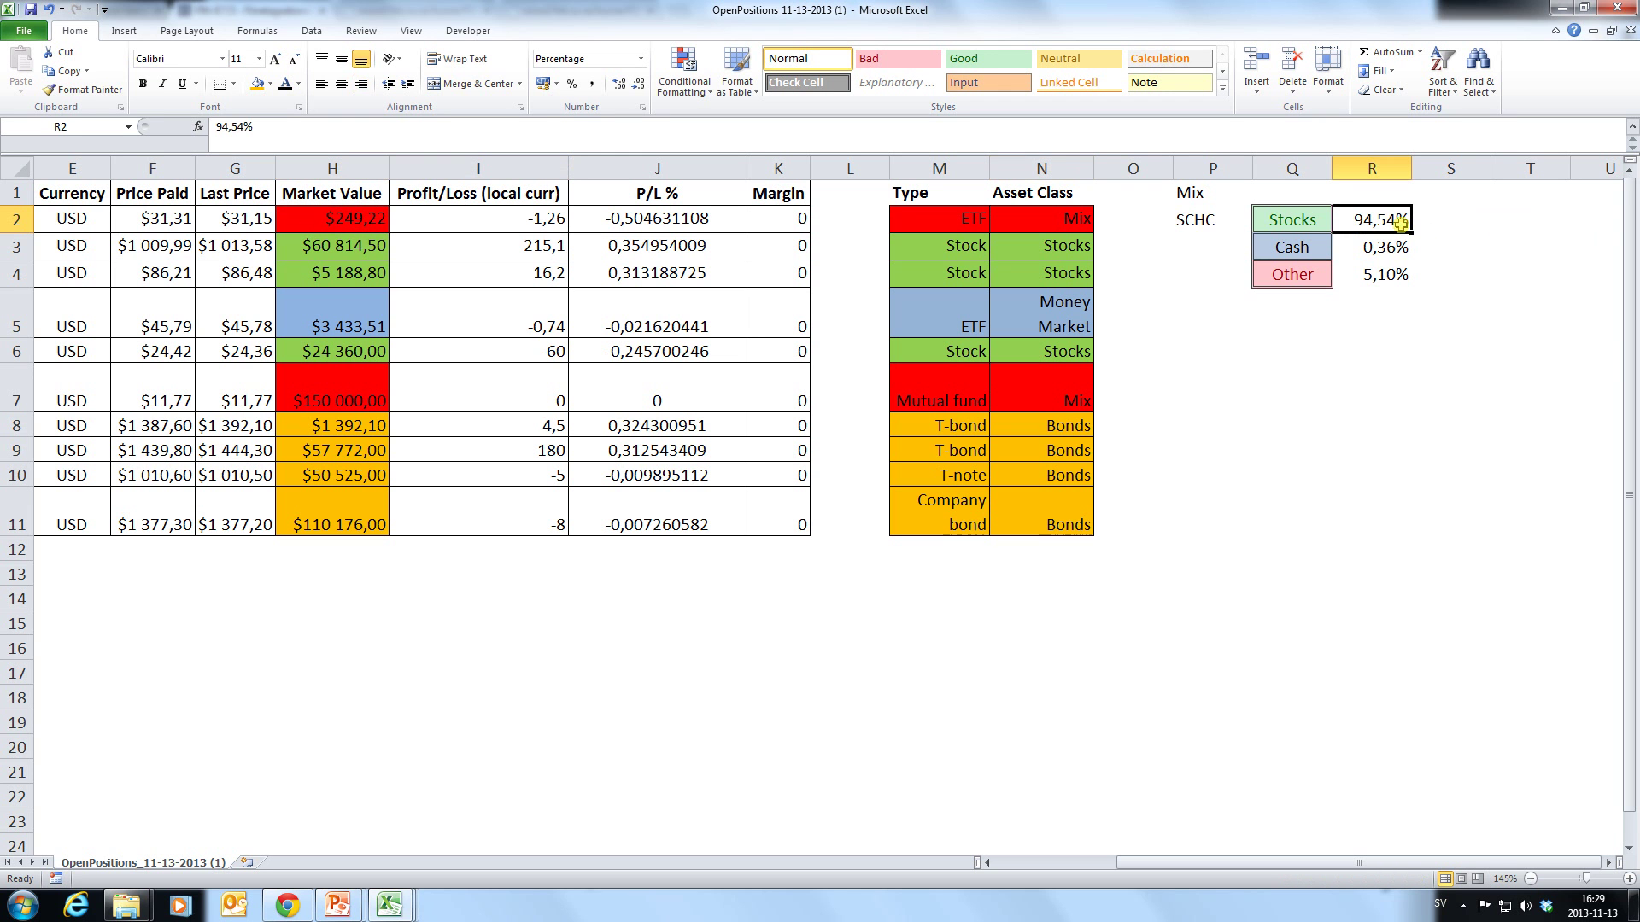
left_click(1299, 223)
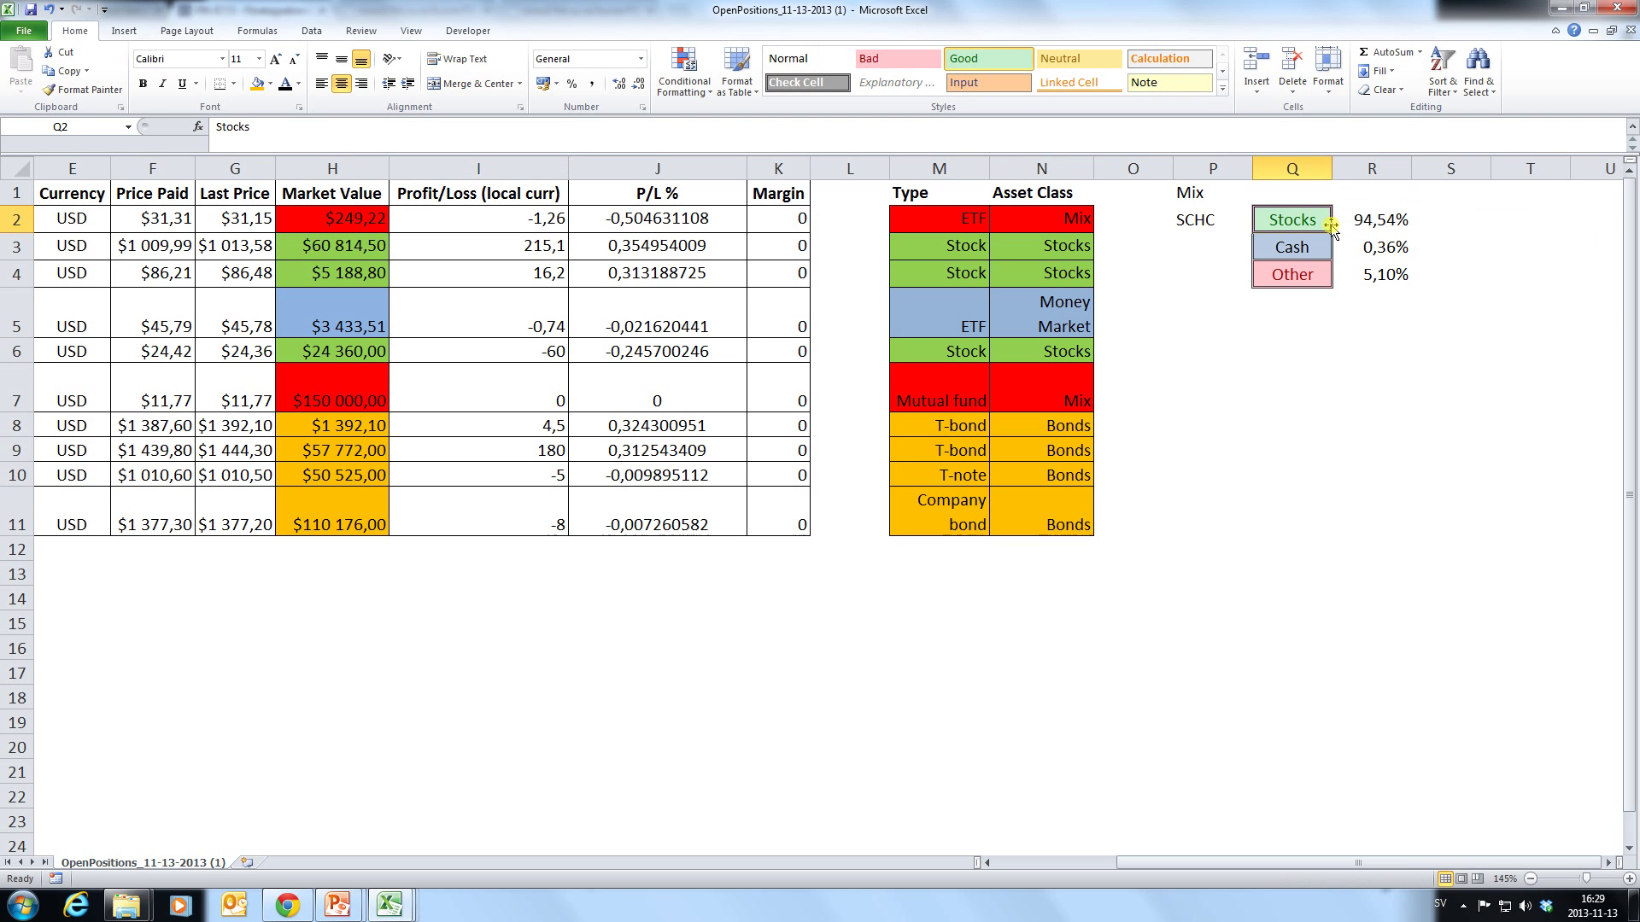
left_click(348, 220)
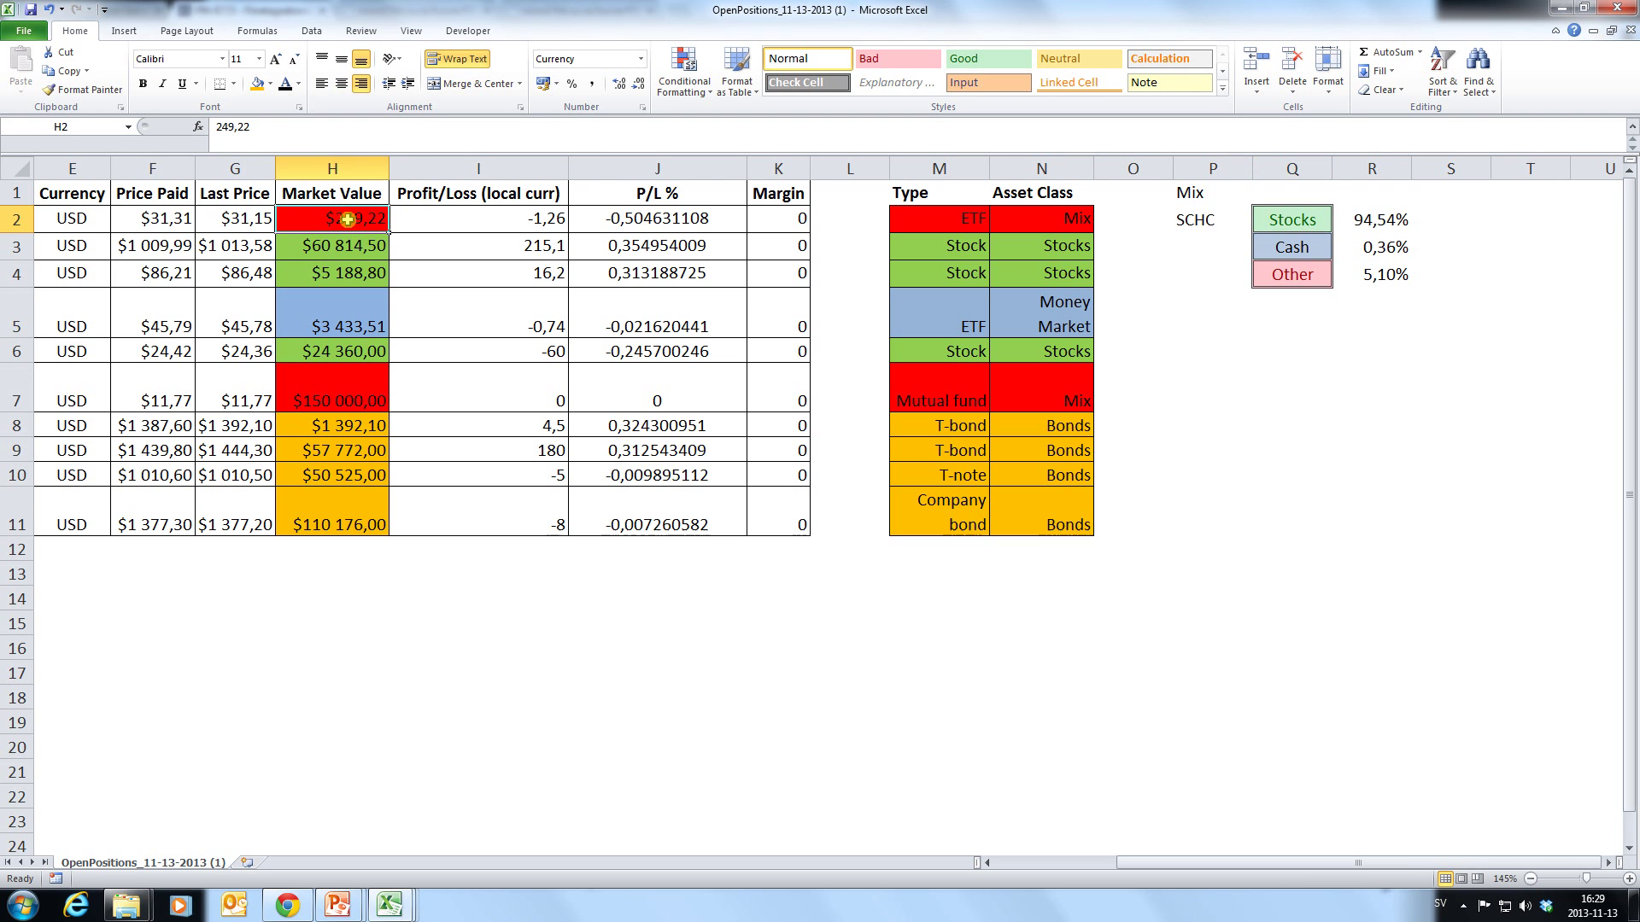
left_click(1392, 250)
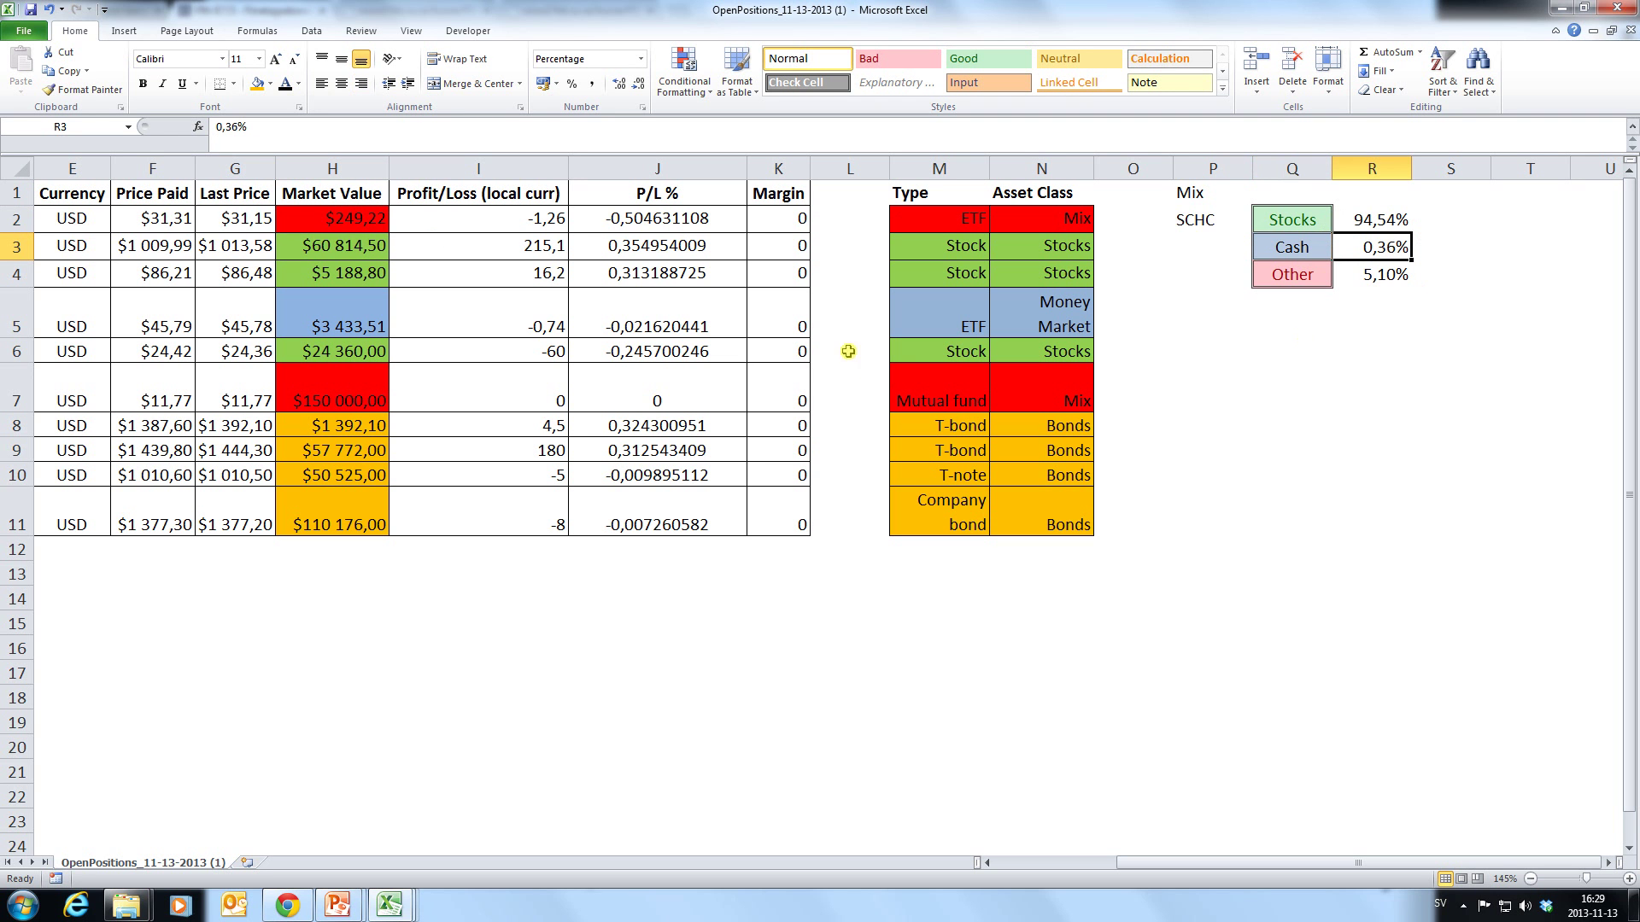
left_click(340, 215)
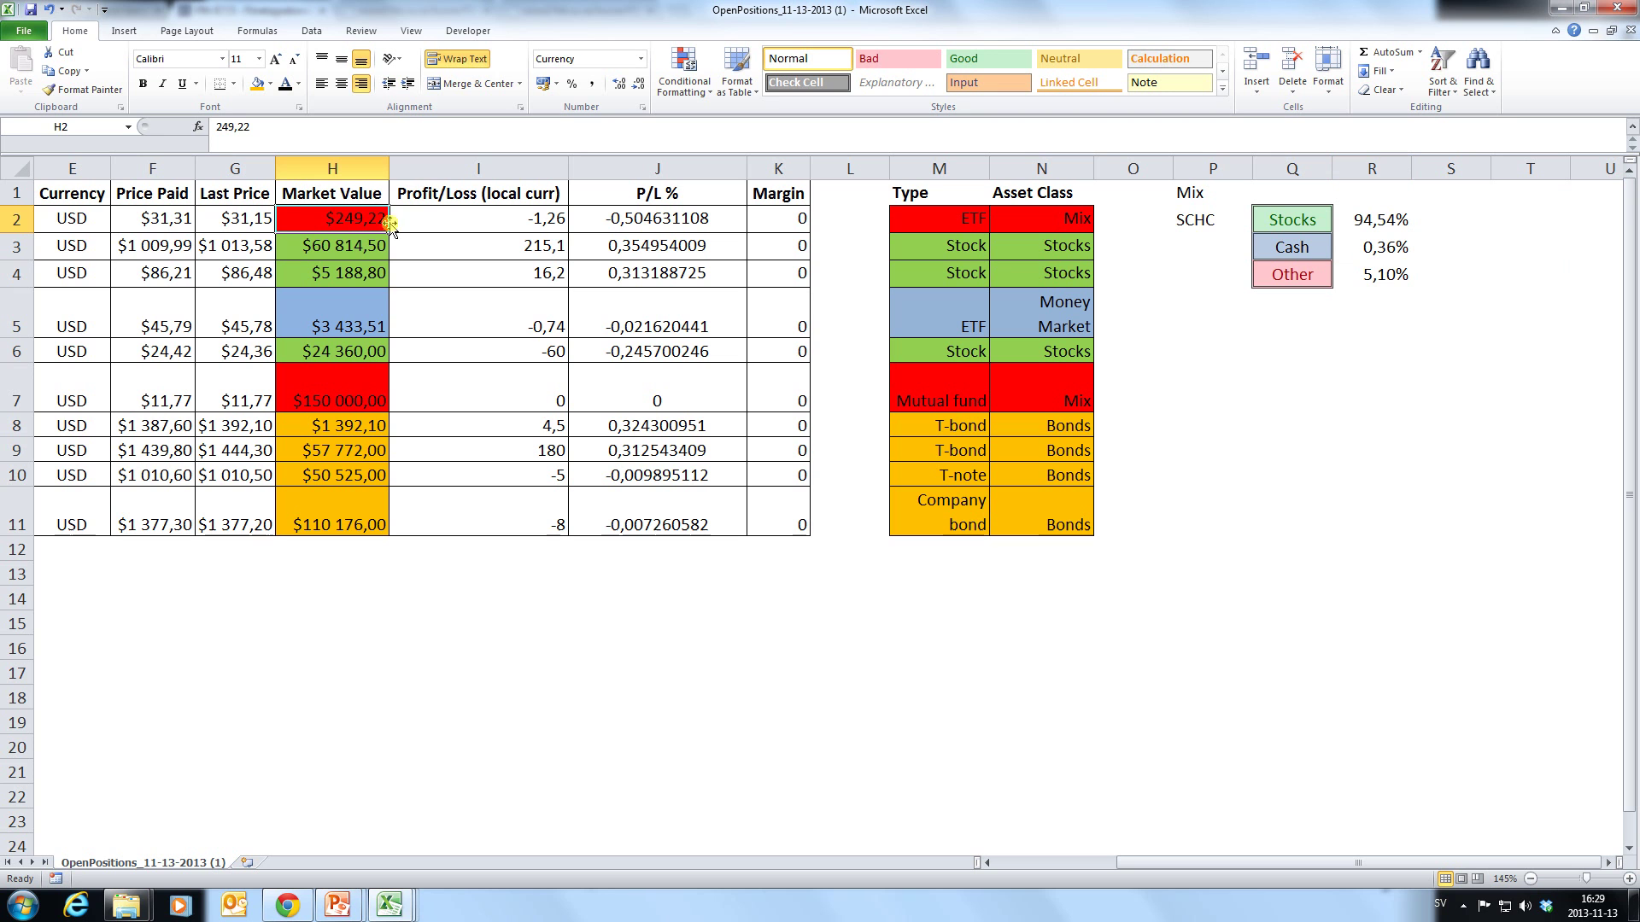
left_click(1394, 278)
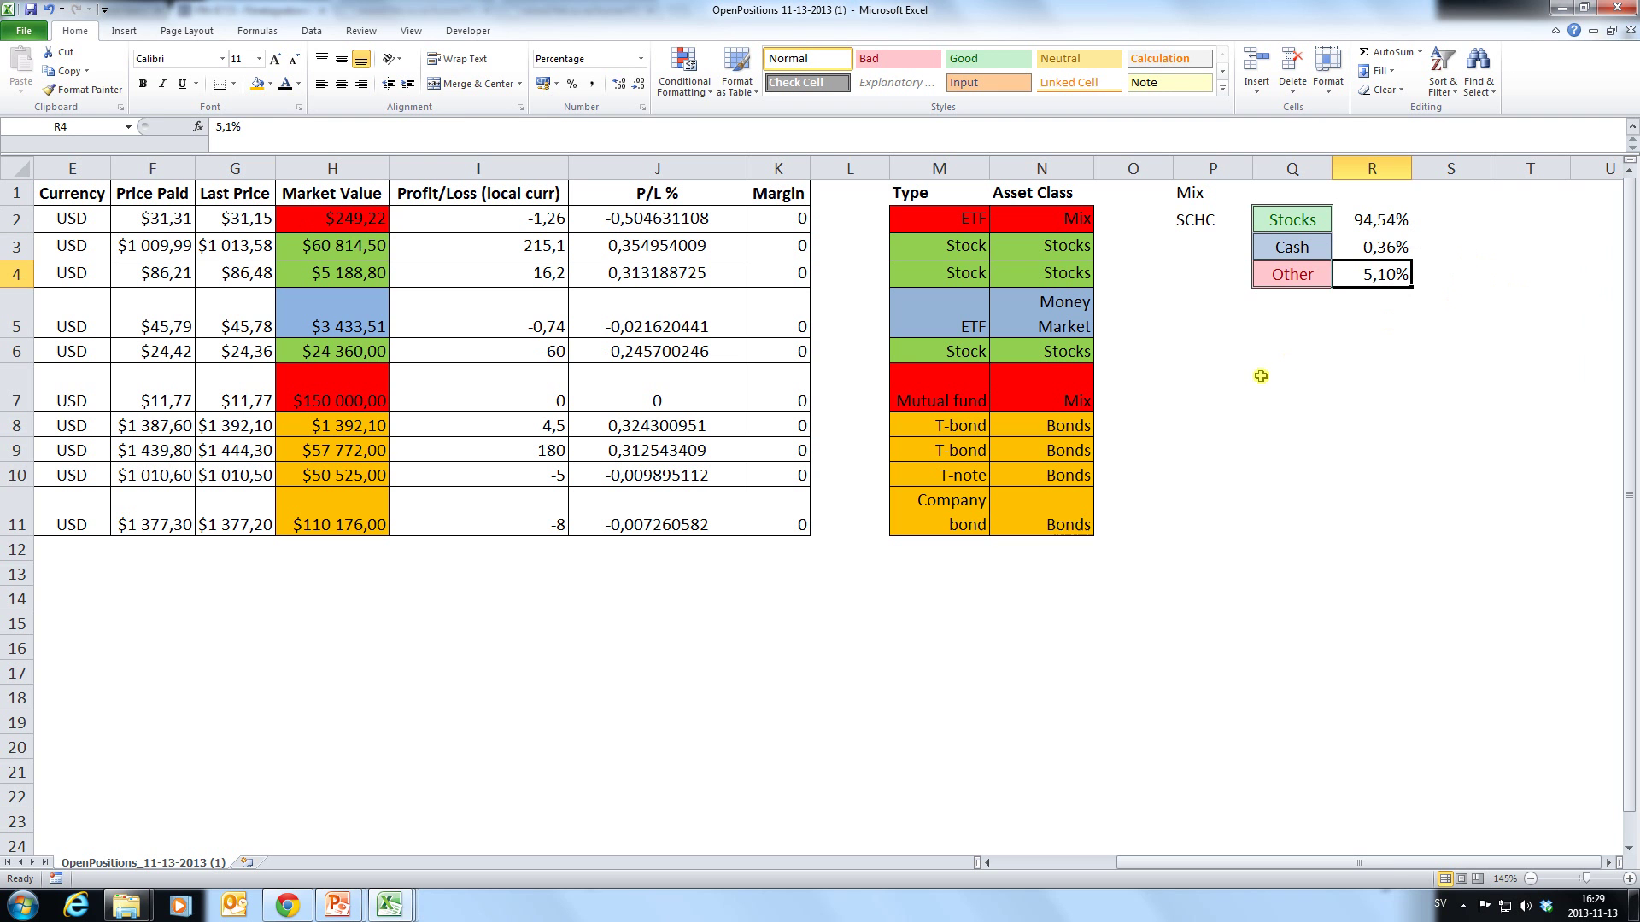
Enter the symbol APIUX in P6, below the SCHC breakdown.
left_click(1211, 331)
left_click(1213, 350)
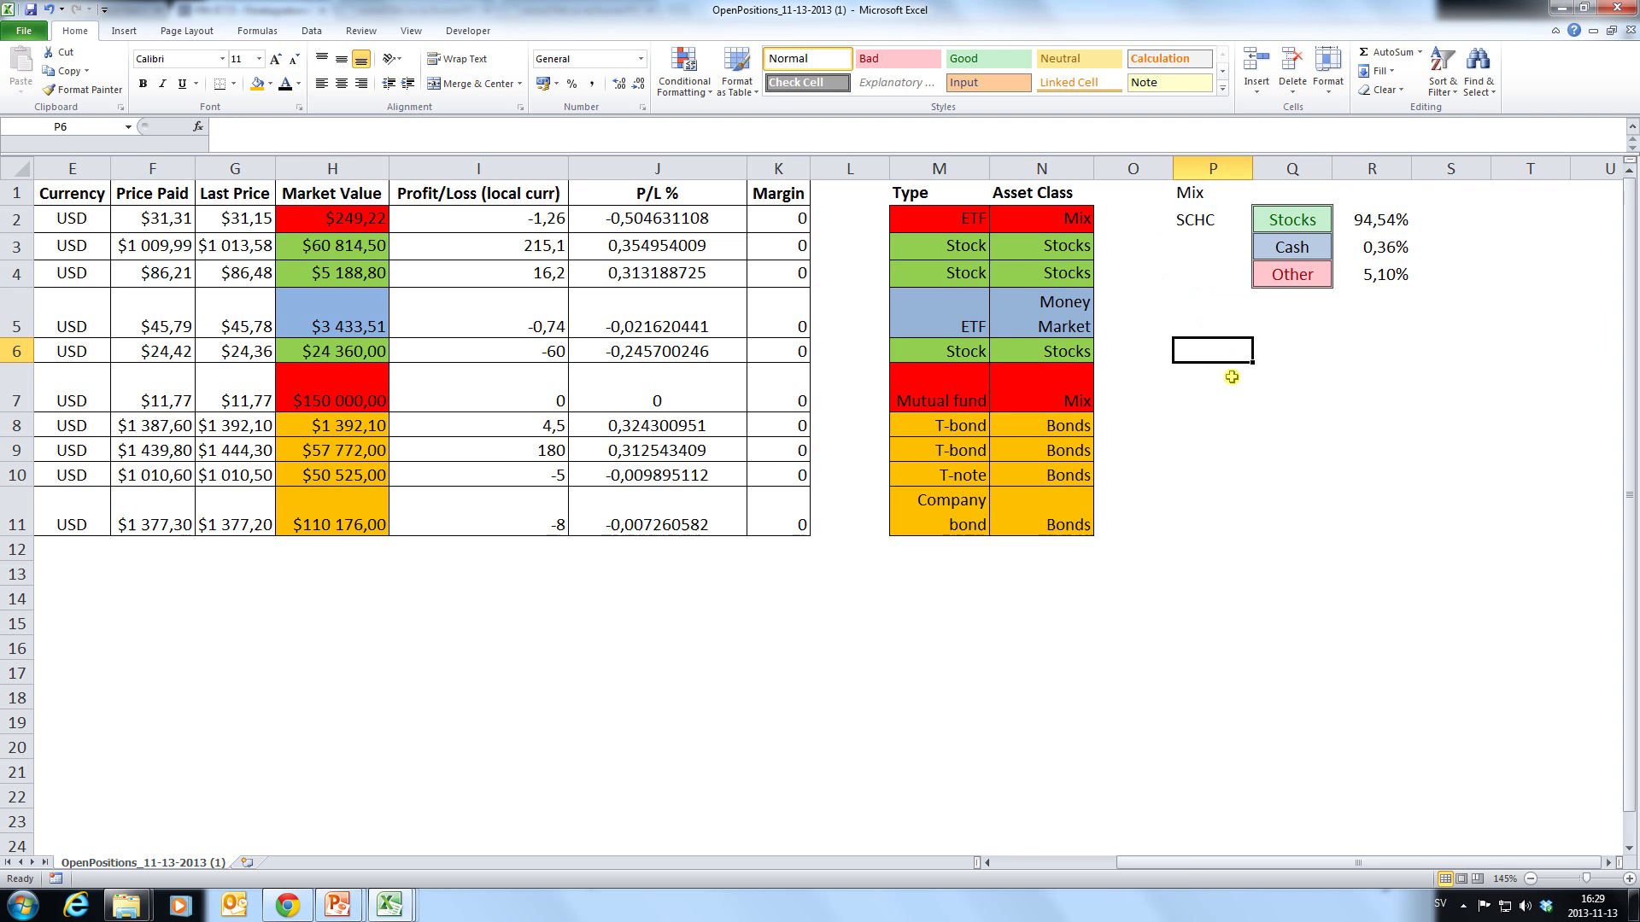
left_click_drag(1136, 863, 1255, 854)
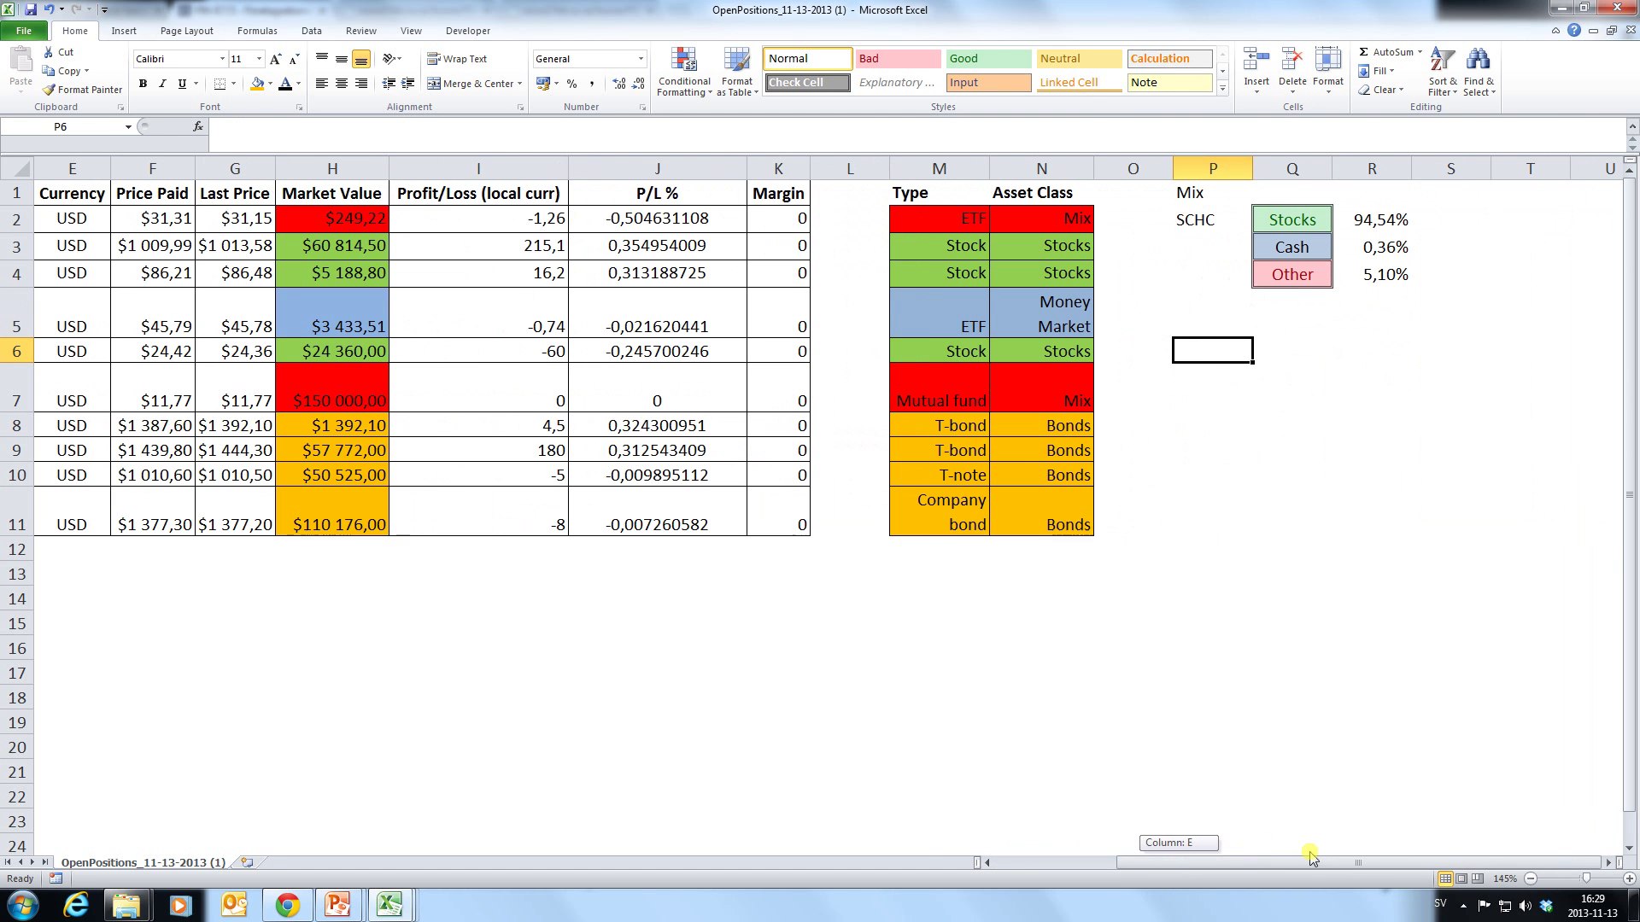
type("A")
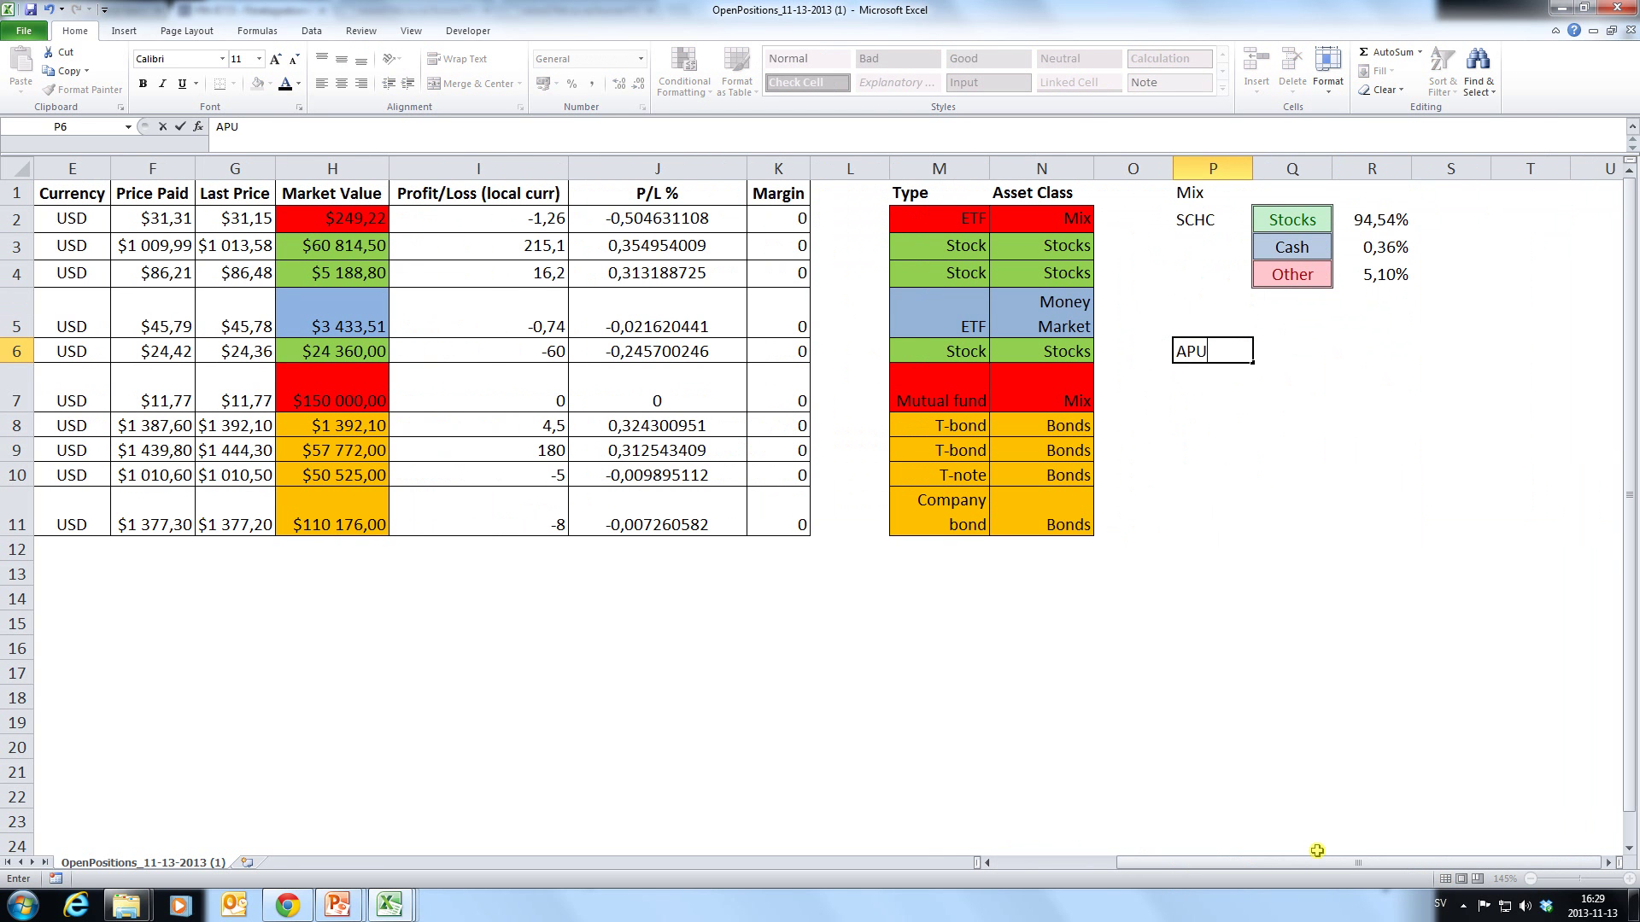
type("PIUX")
key("Return")
Copy the APIUX asset class breakdown K15:L18 from Information about assets traded into OpenPositions_11-13-2013 (1) at Q6:R9.
key("alt+Tab")
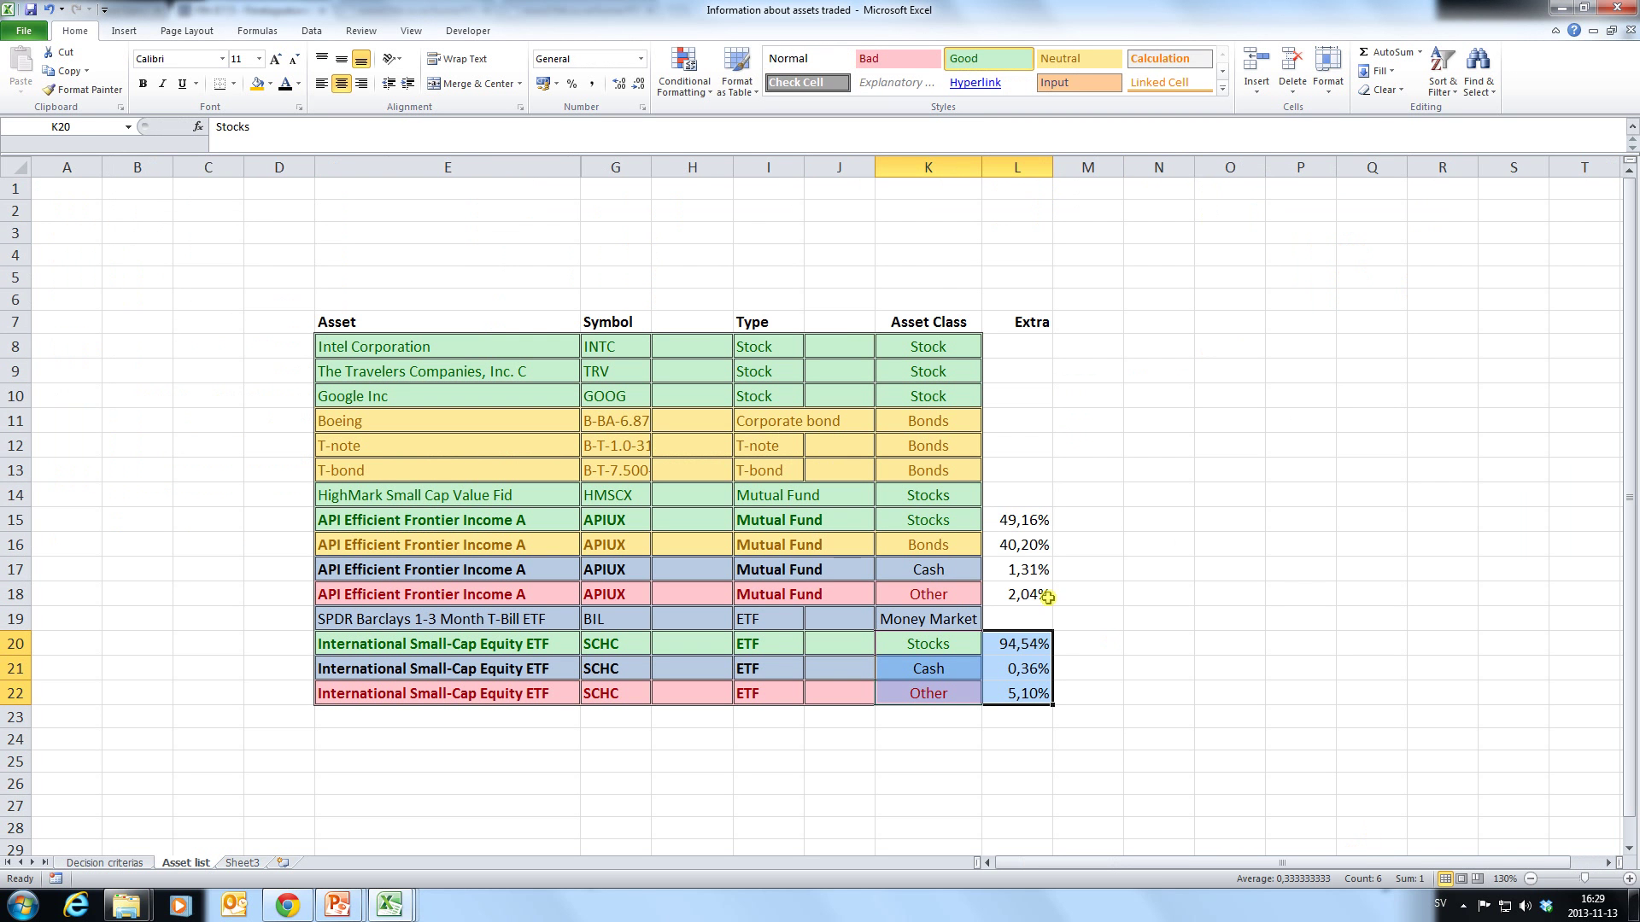
left_click_drag(928, 522, 1059, 600)
key("ctrl+c")
key("alt+Tab")
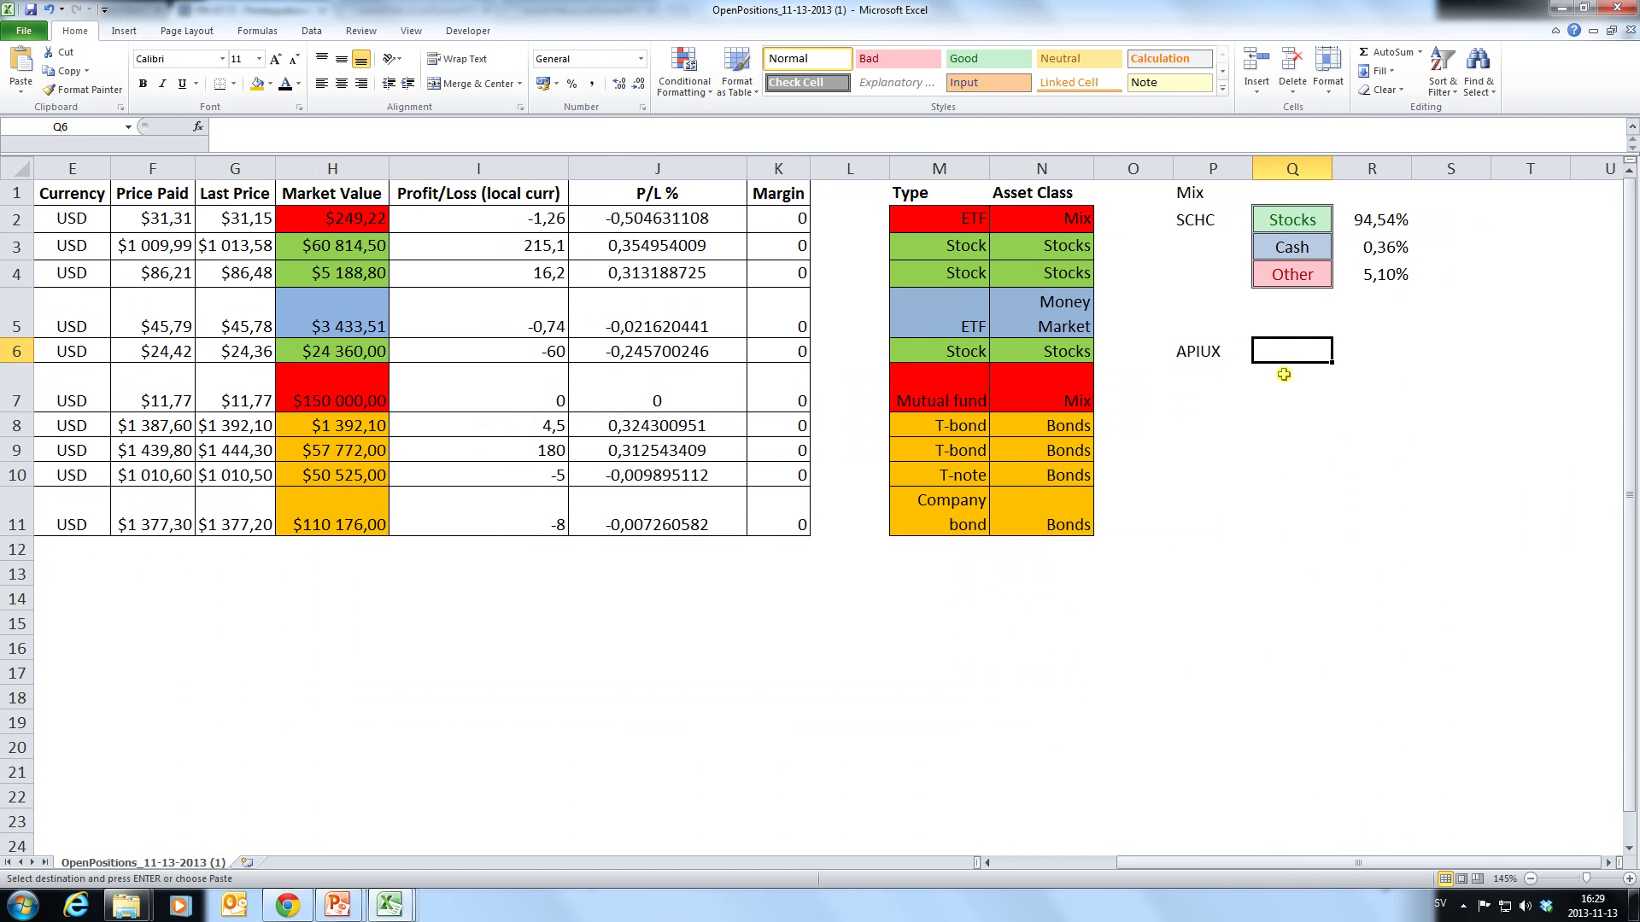
key("ctrl+v")
left_click(1349, 517)
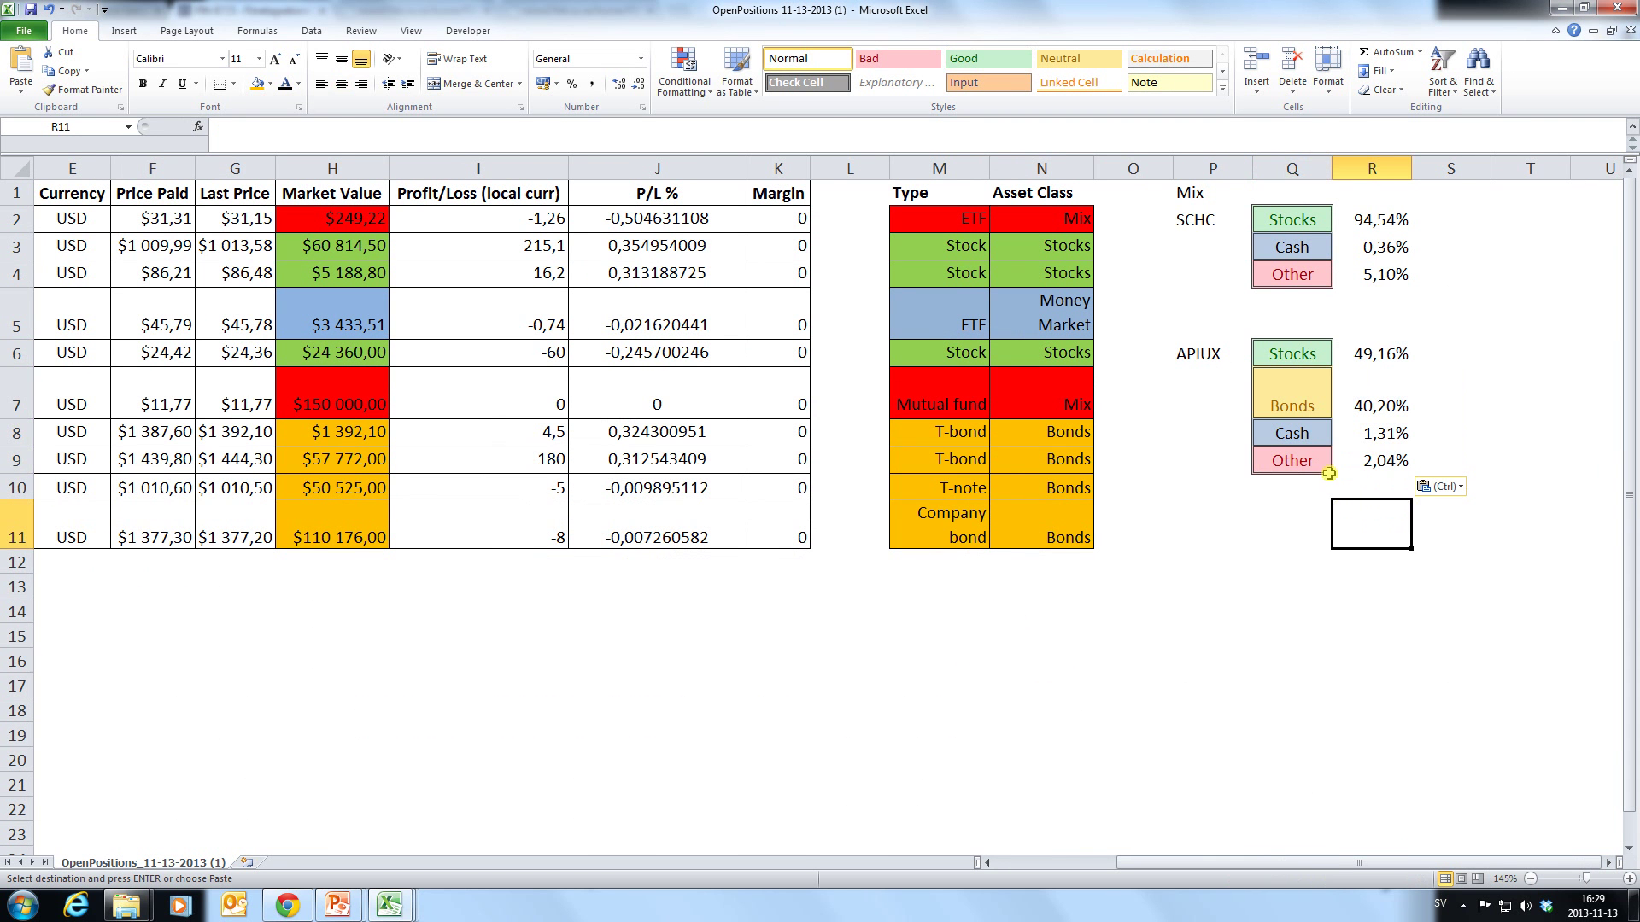
left_click(1313, 418)
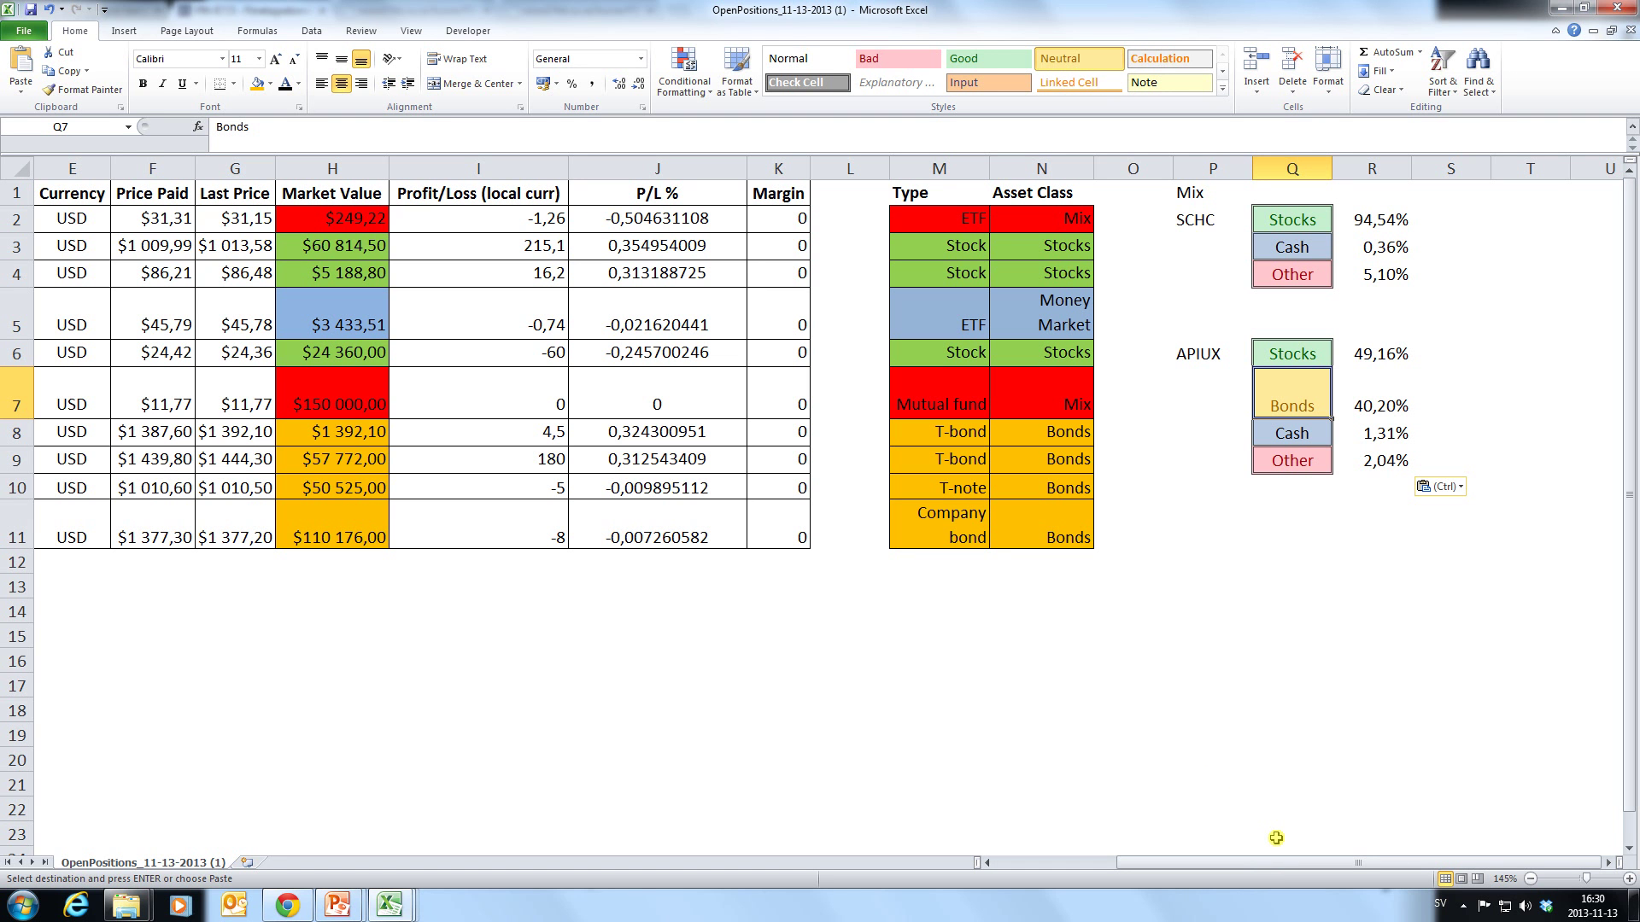
Switch to StockTrak in Chrome and examine the My Portfolio snapshot, particularly the accrued interest earned on bonds.
left_click(297, 908)
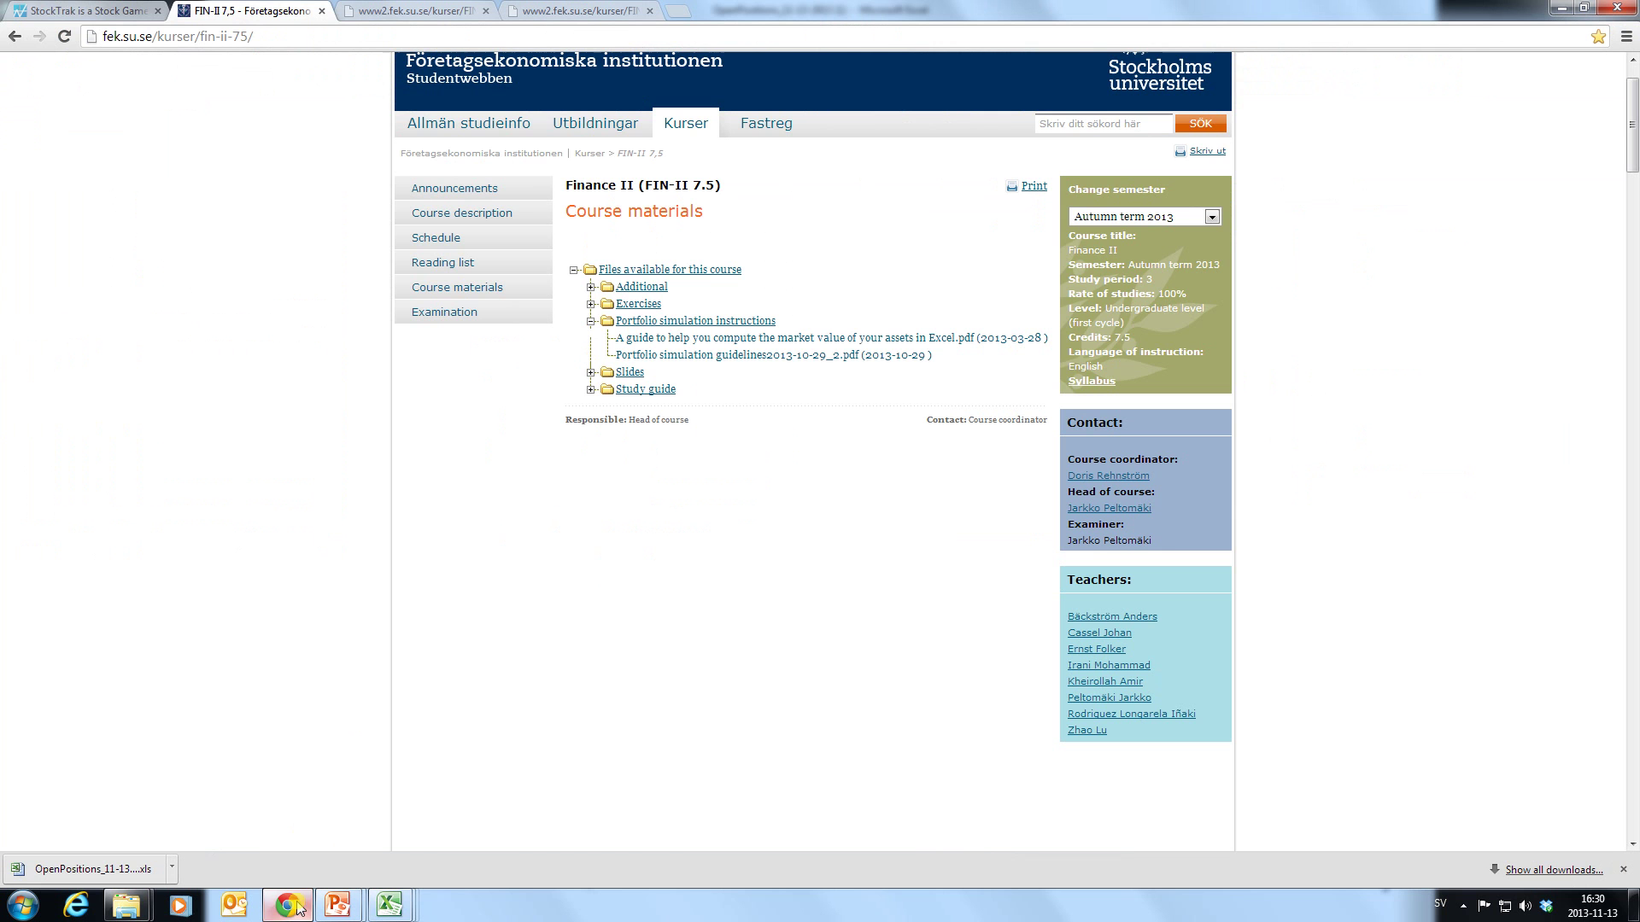
left_click(83, 12)
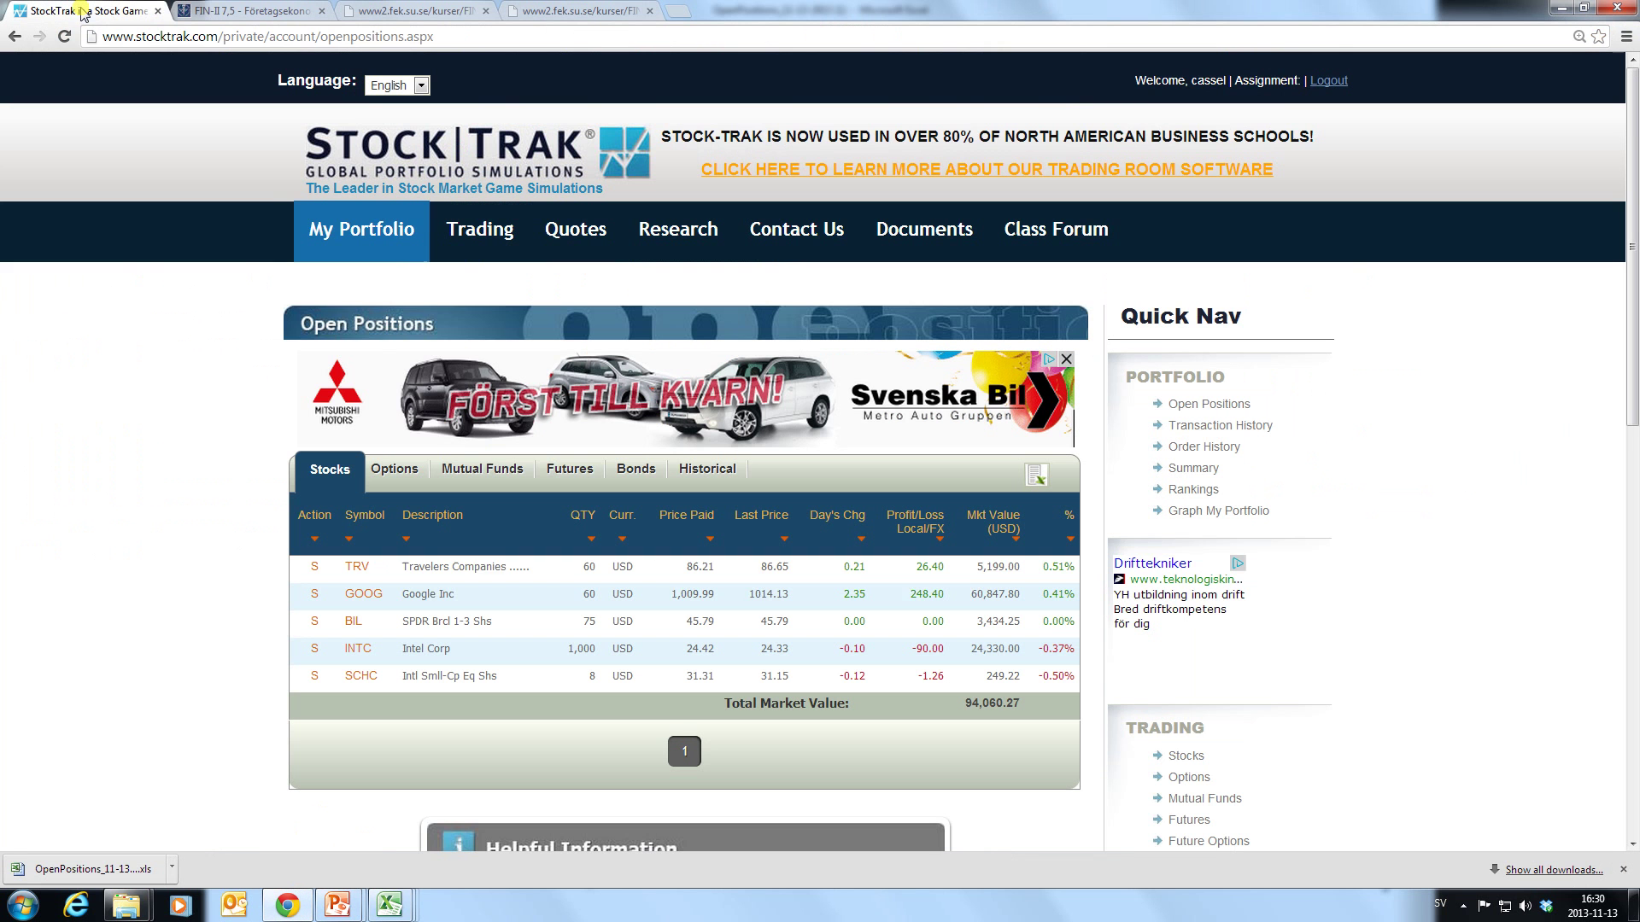
left_click(358, 248)
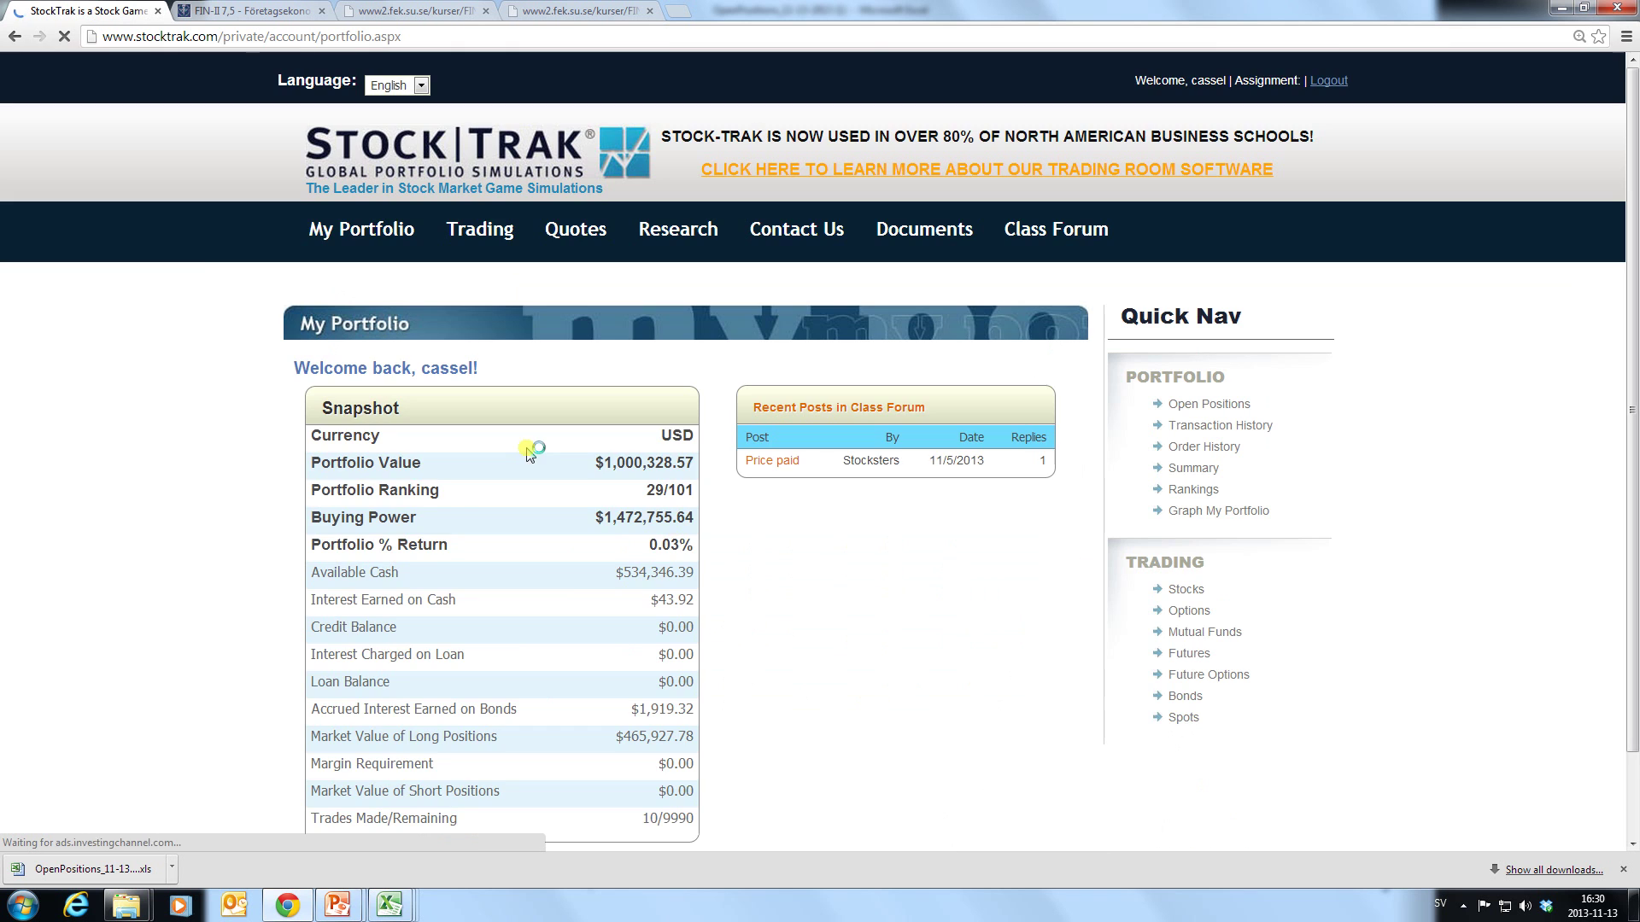
scroll(765, 541, "down", 1)
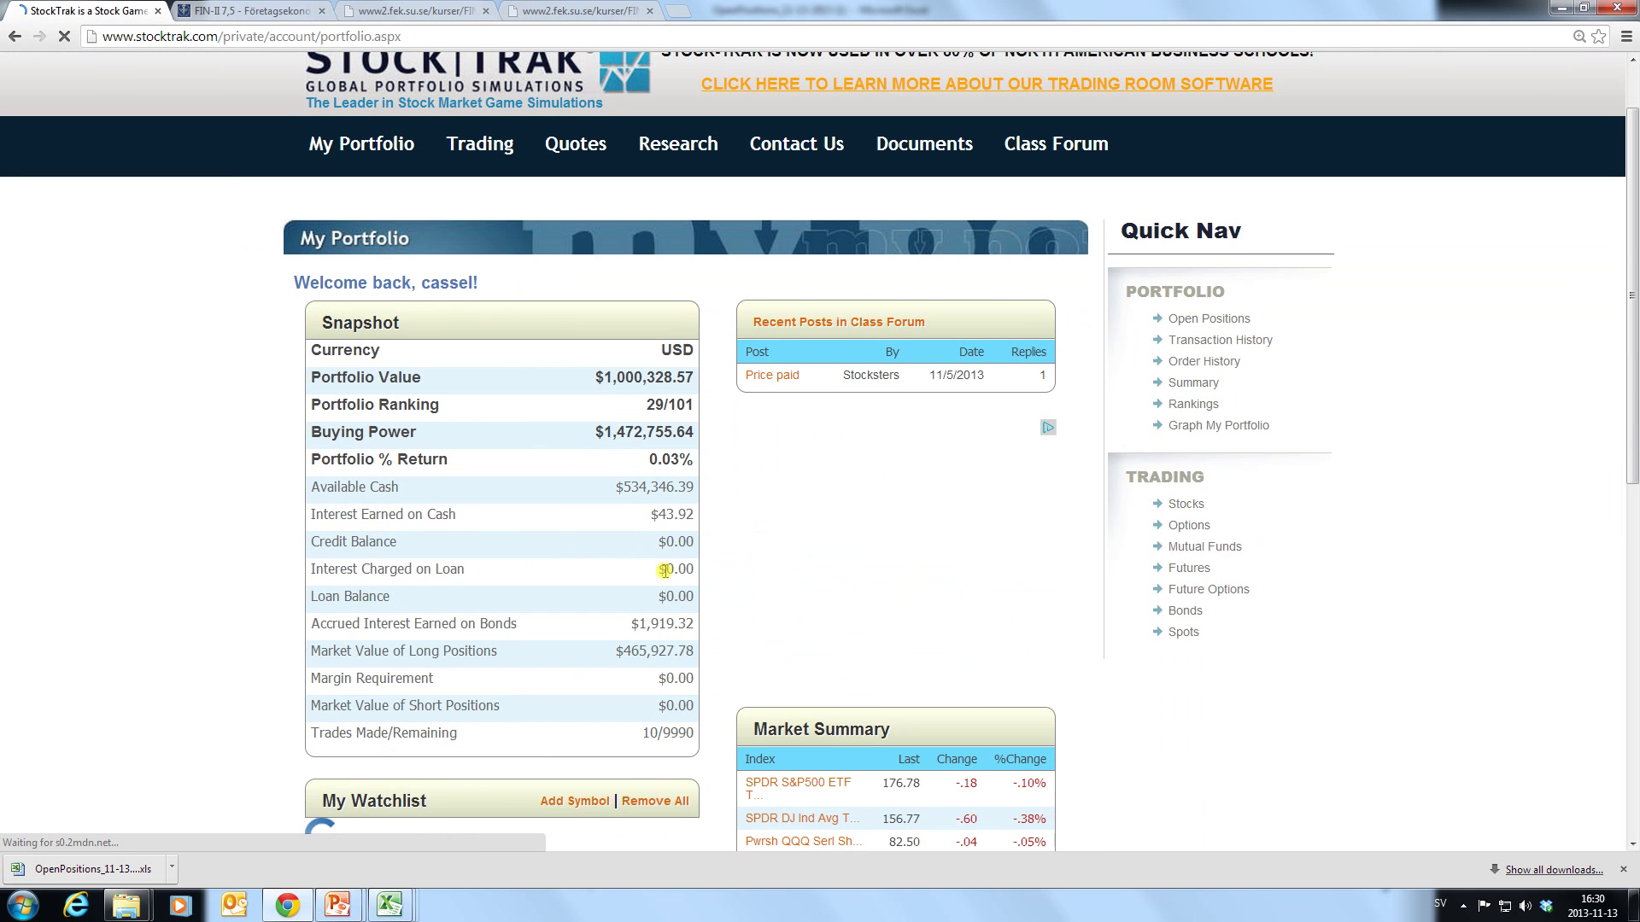
left_click_drag(311, 623, 695, 627)
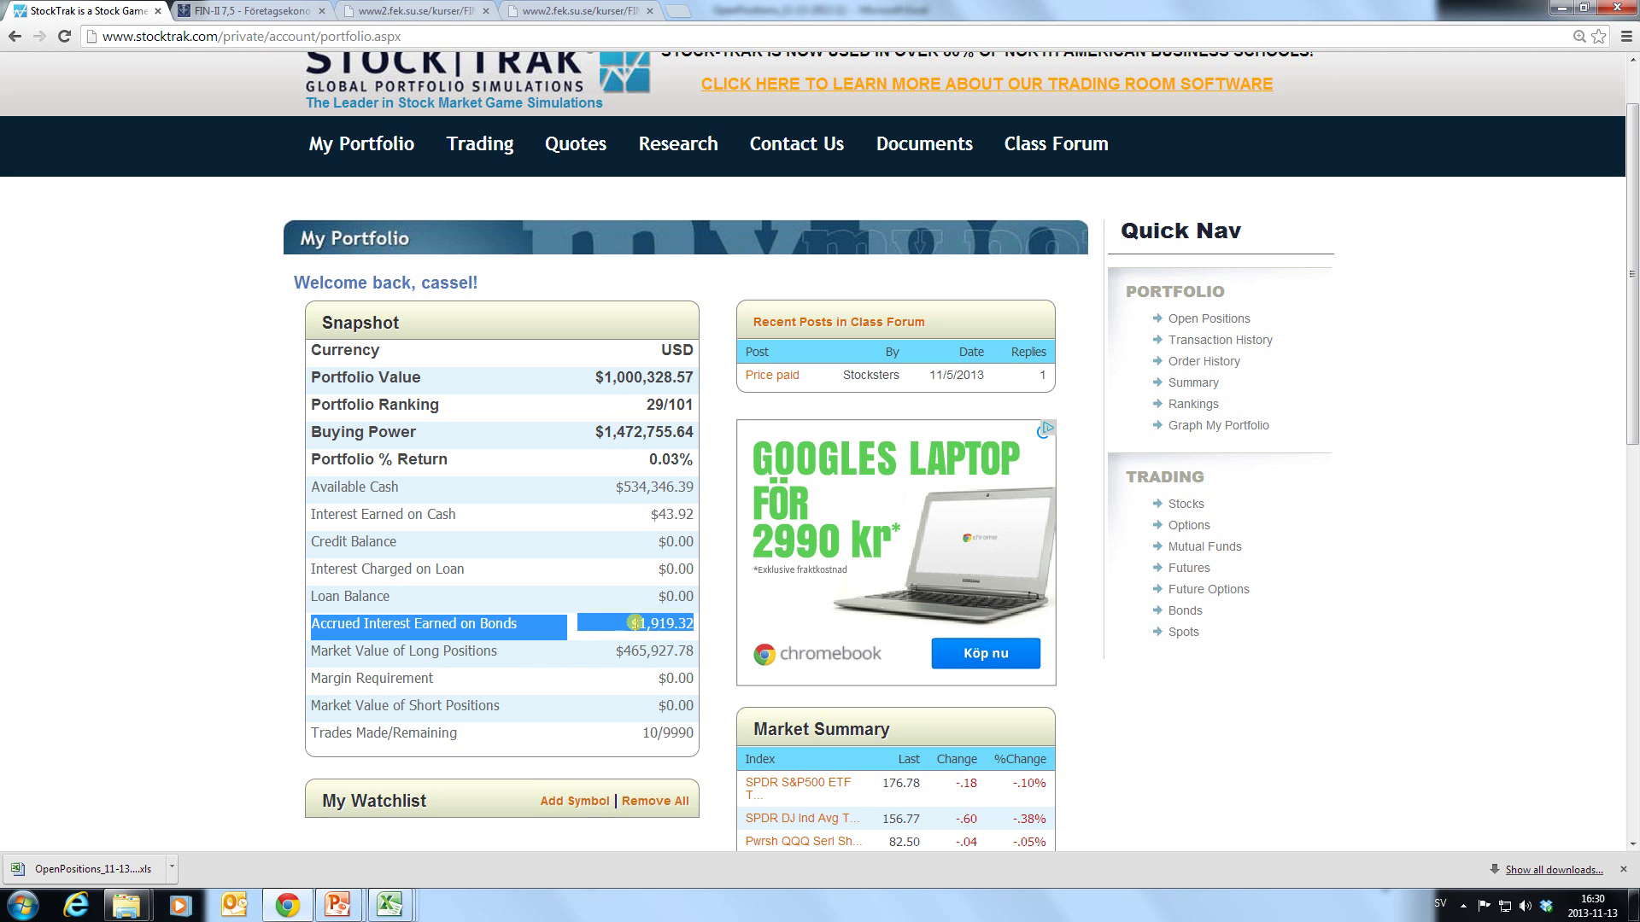
Return to the OpenPositions workbook in Excel and enter the label Accrued interest earned on bonds in E13.
key("alt+Tab")
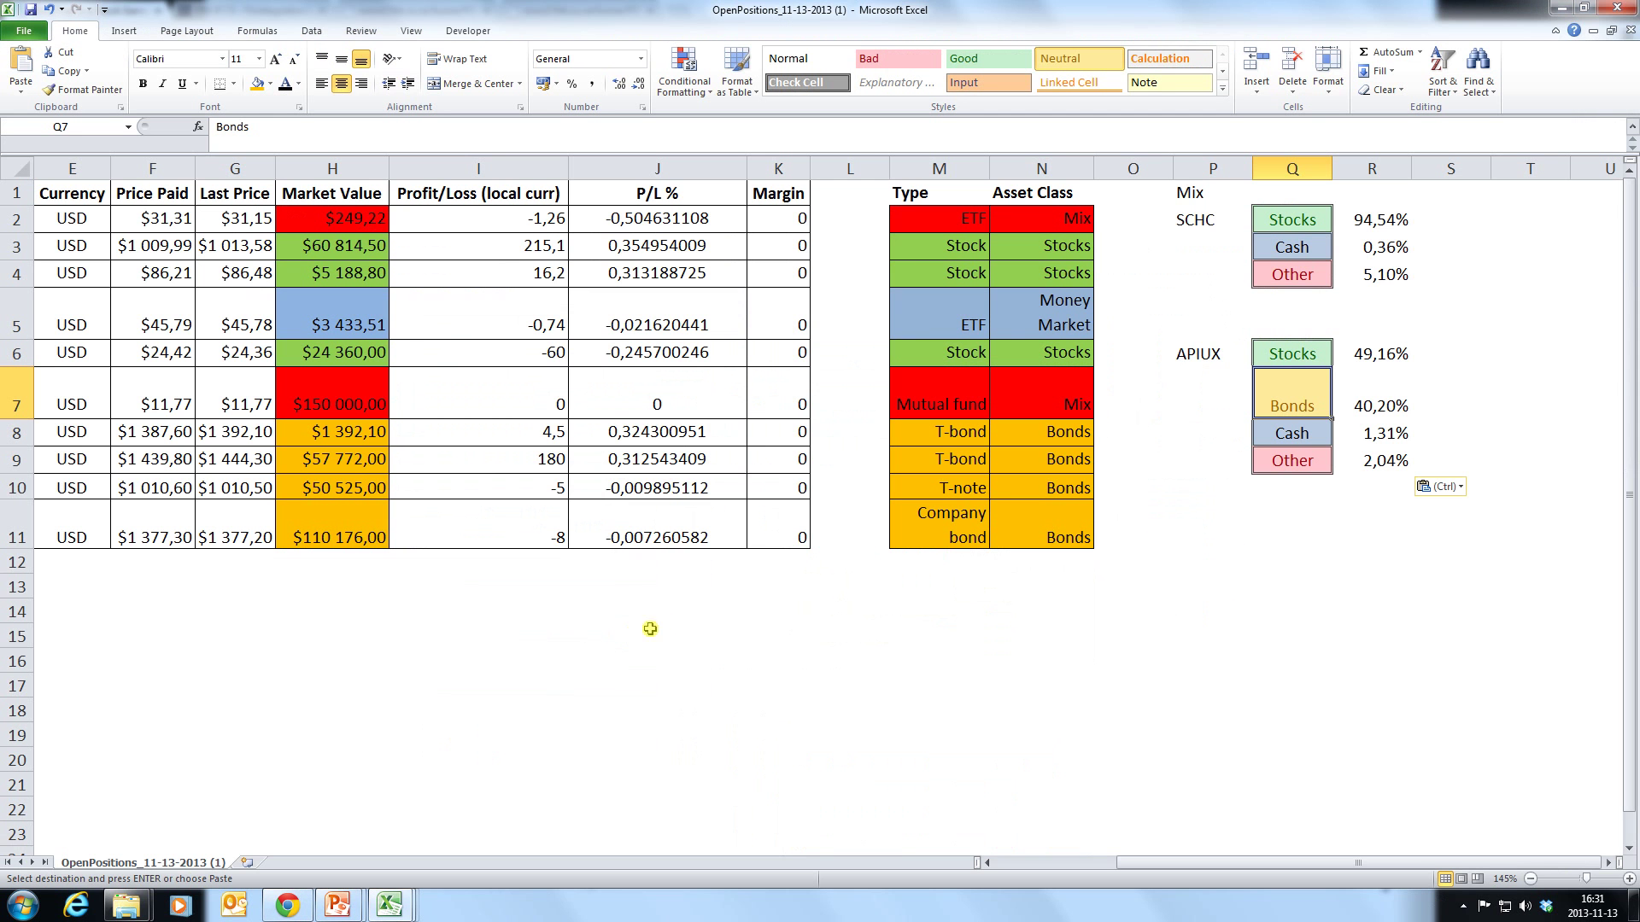
left_click(85, 587)
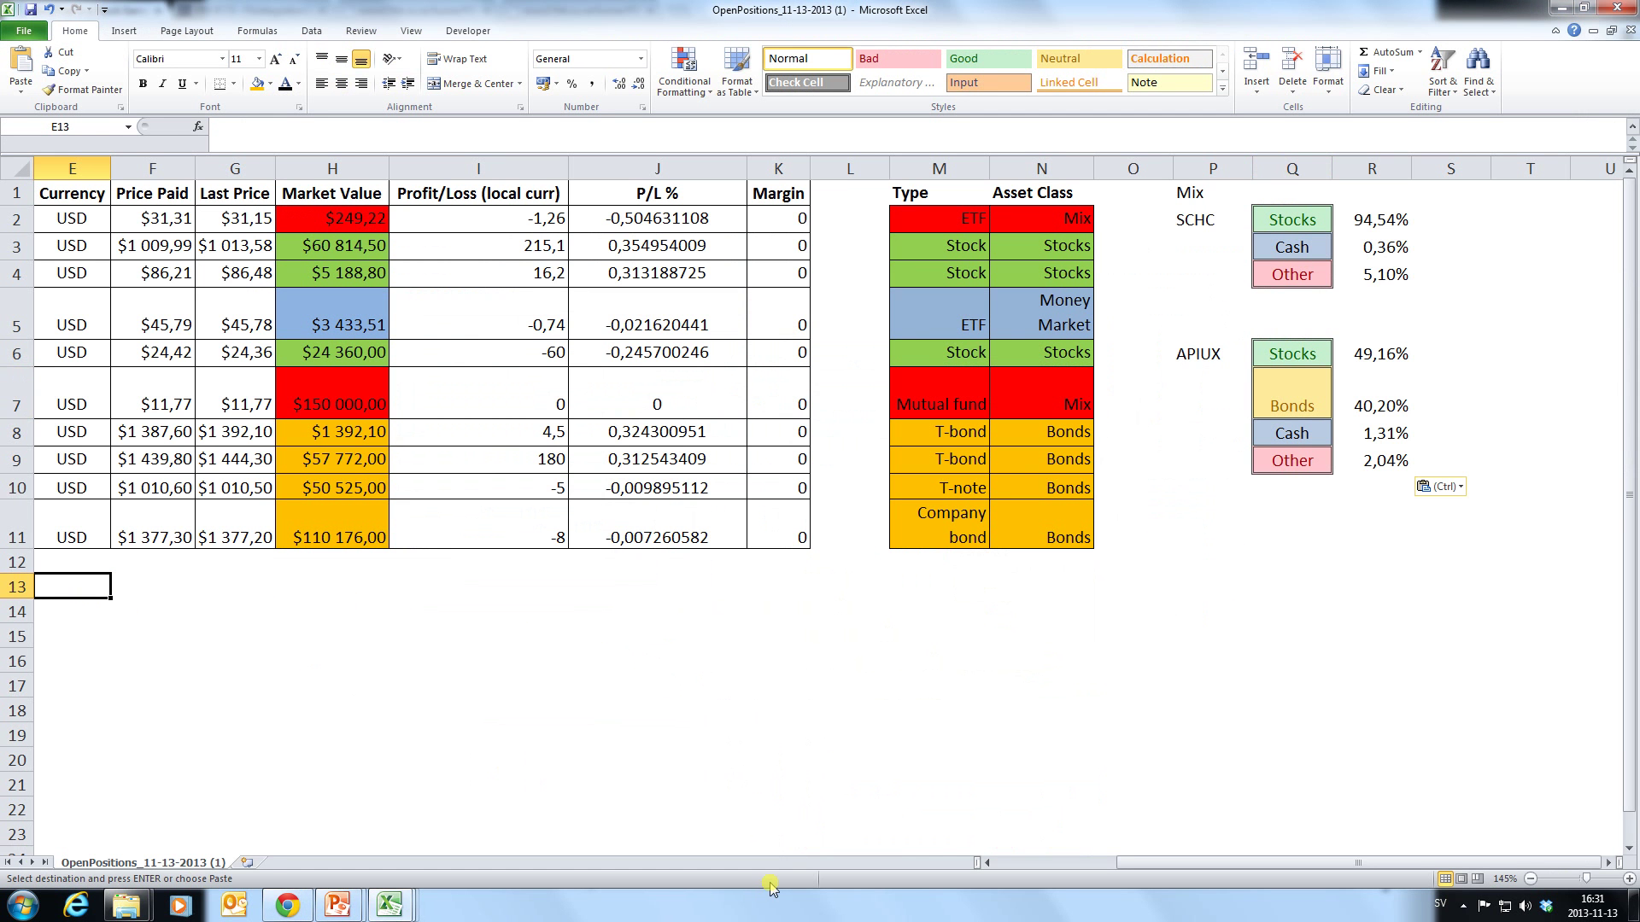
type("aCCRU")
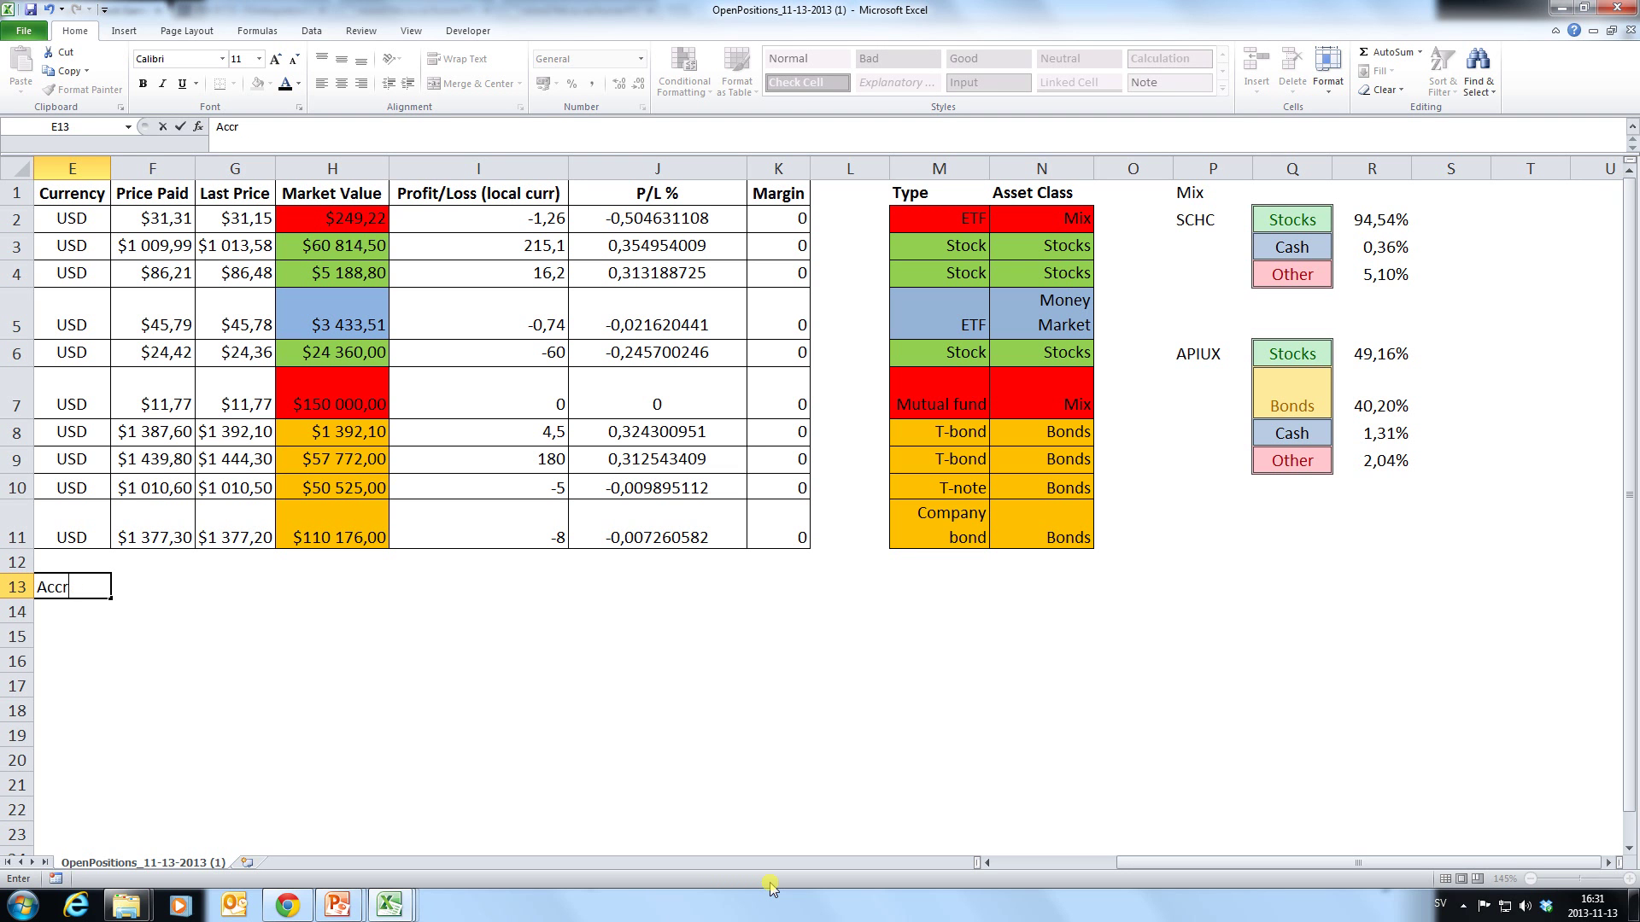
type("ed nter")
key("BackSpace")
type("interest earned on bonds")
key("Return")
Move the accrued interest label from E13 to D13 and widen column D to fit it on one line.
left_click_drag(1218, 864, 1165, 864)
left_click(473, 630)
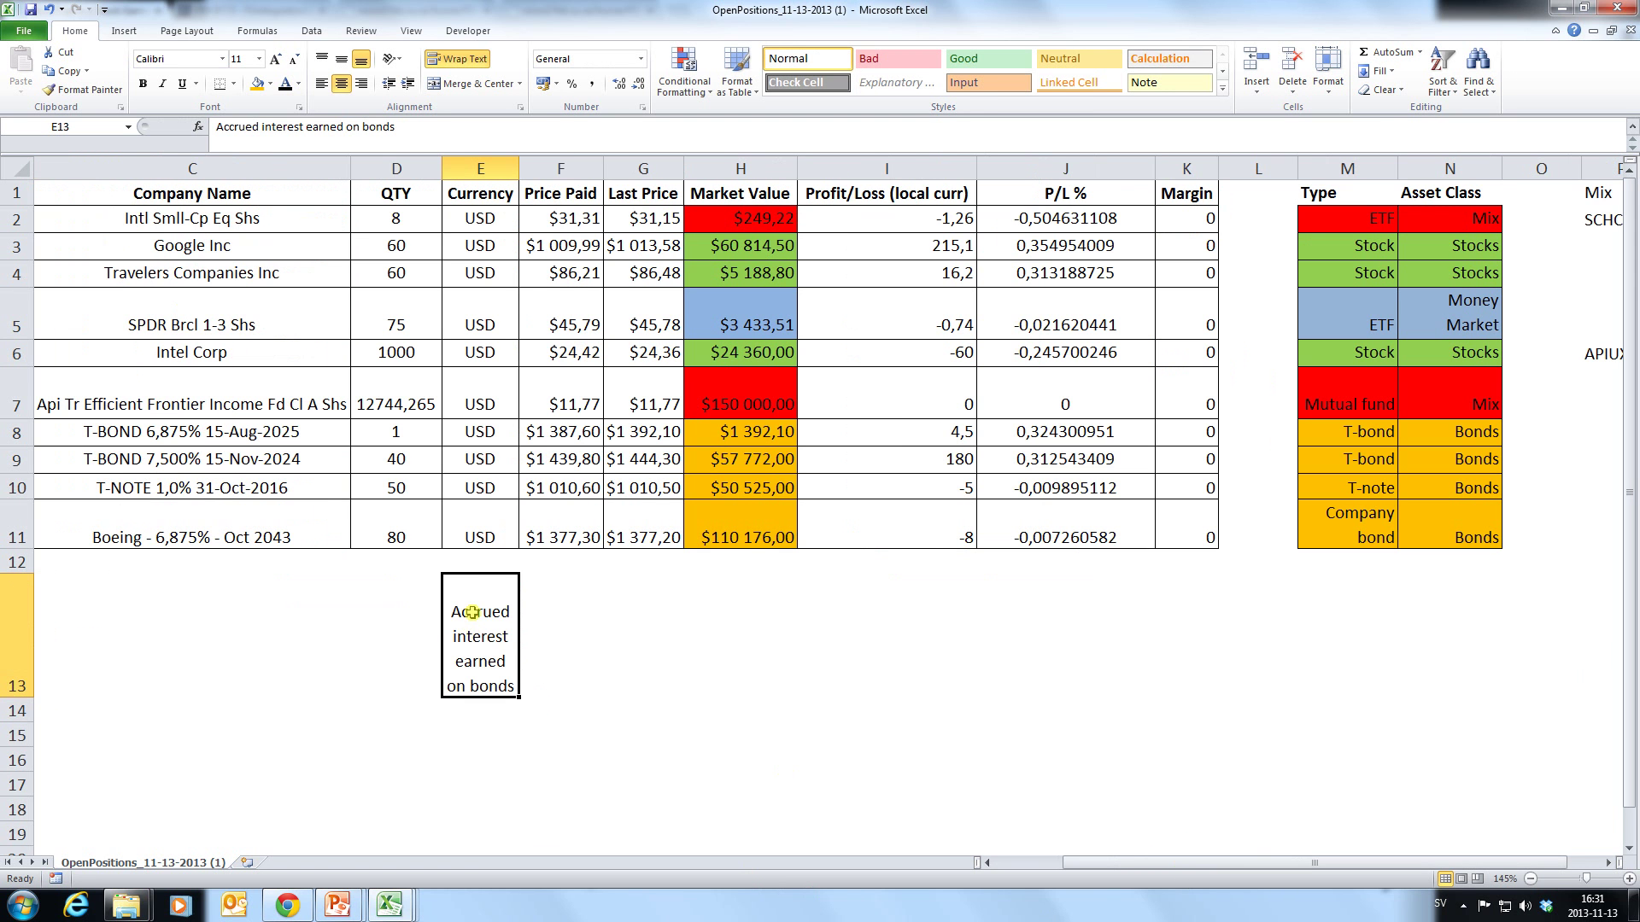
left_click_drag(480, 576, 389, 578)
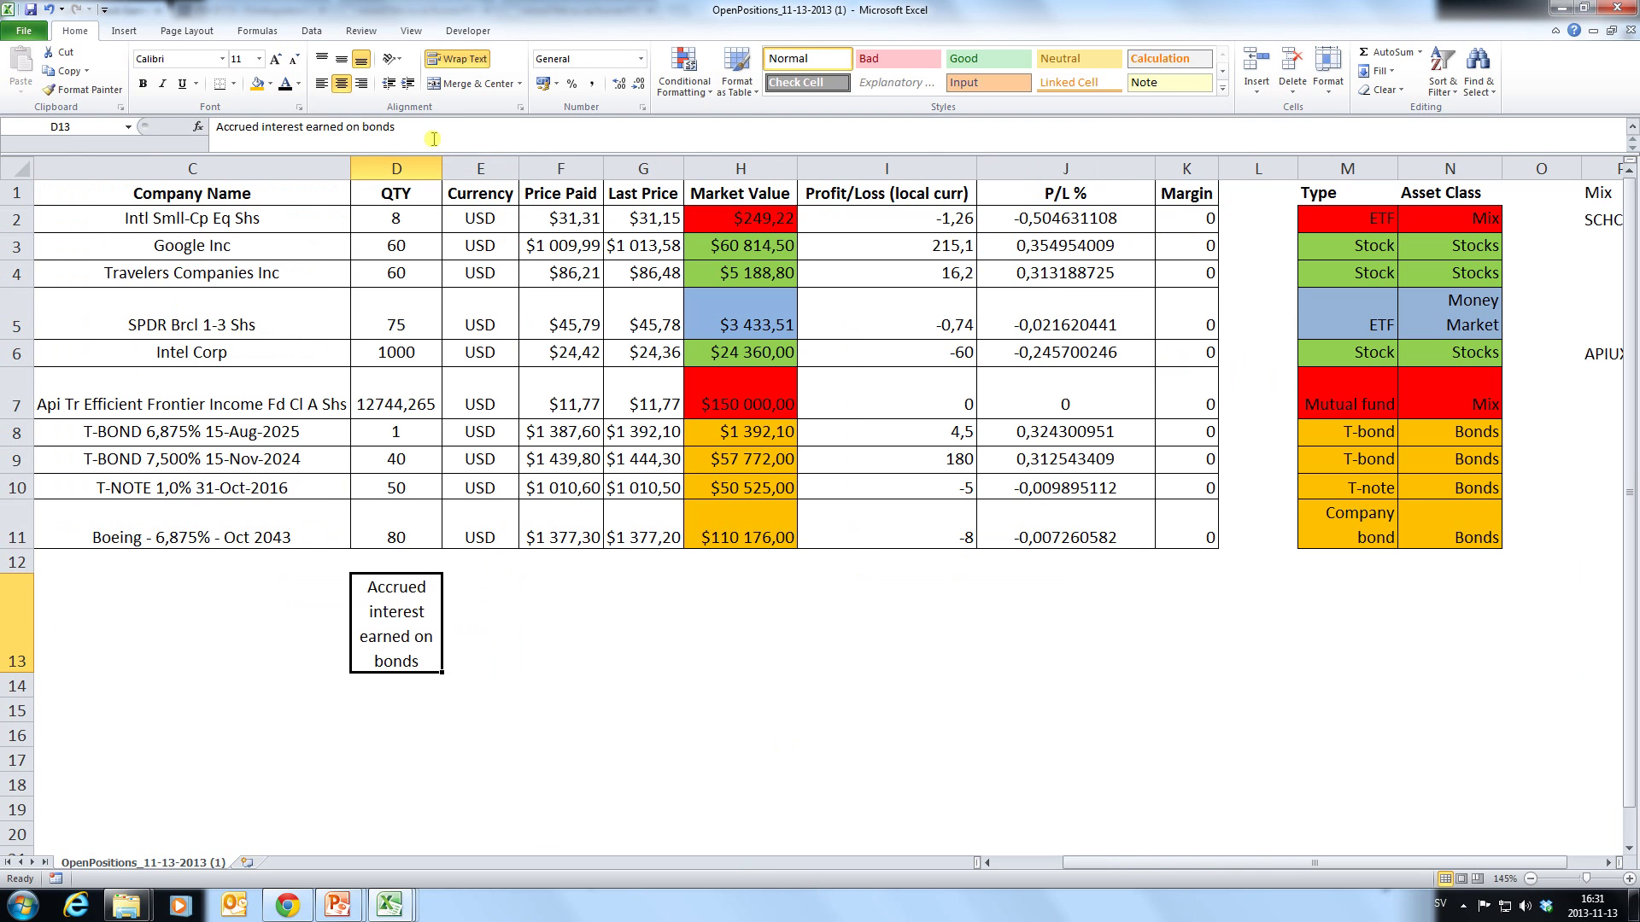
left_click_drag(435, 158, 607, 187)
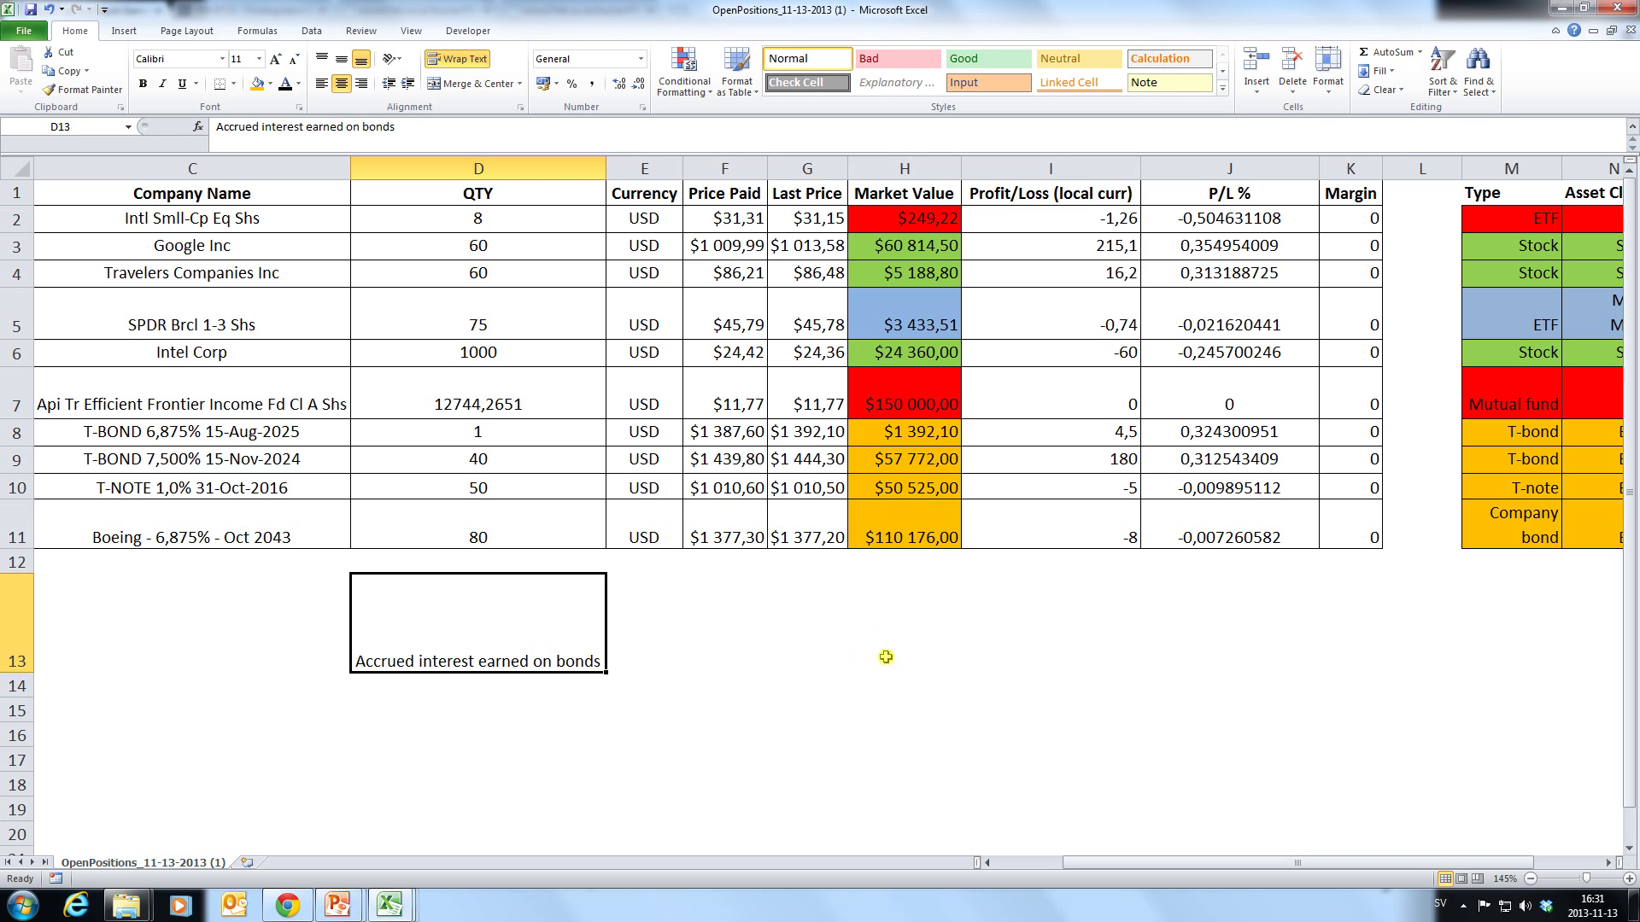
Enter the label Available Cash in D14, below the accrued interest label.
left_click(477, 695)
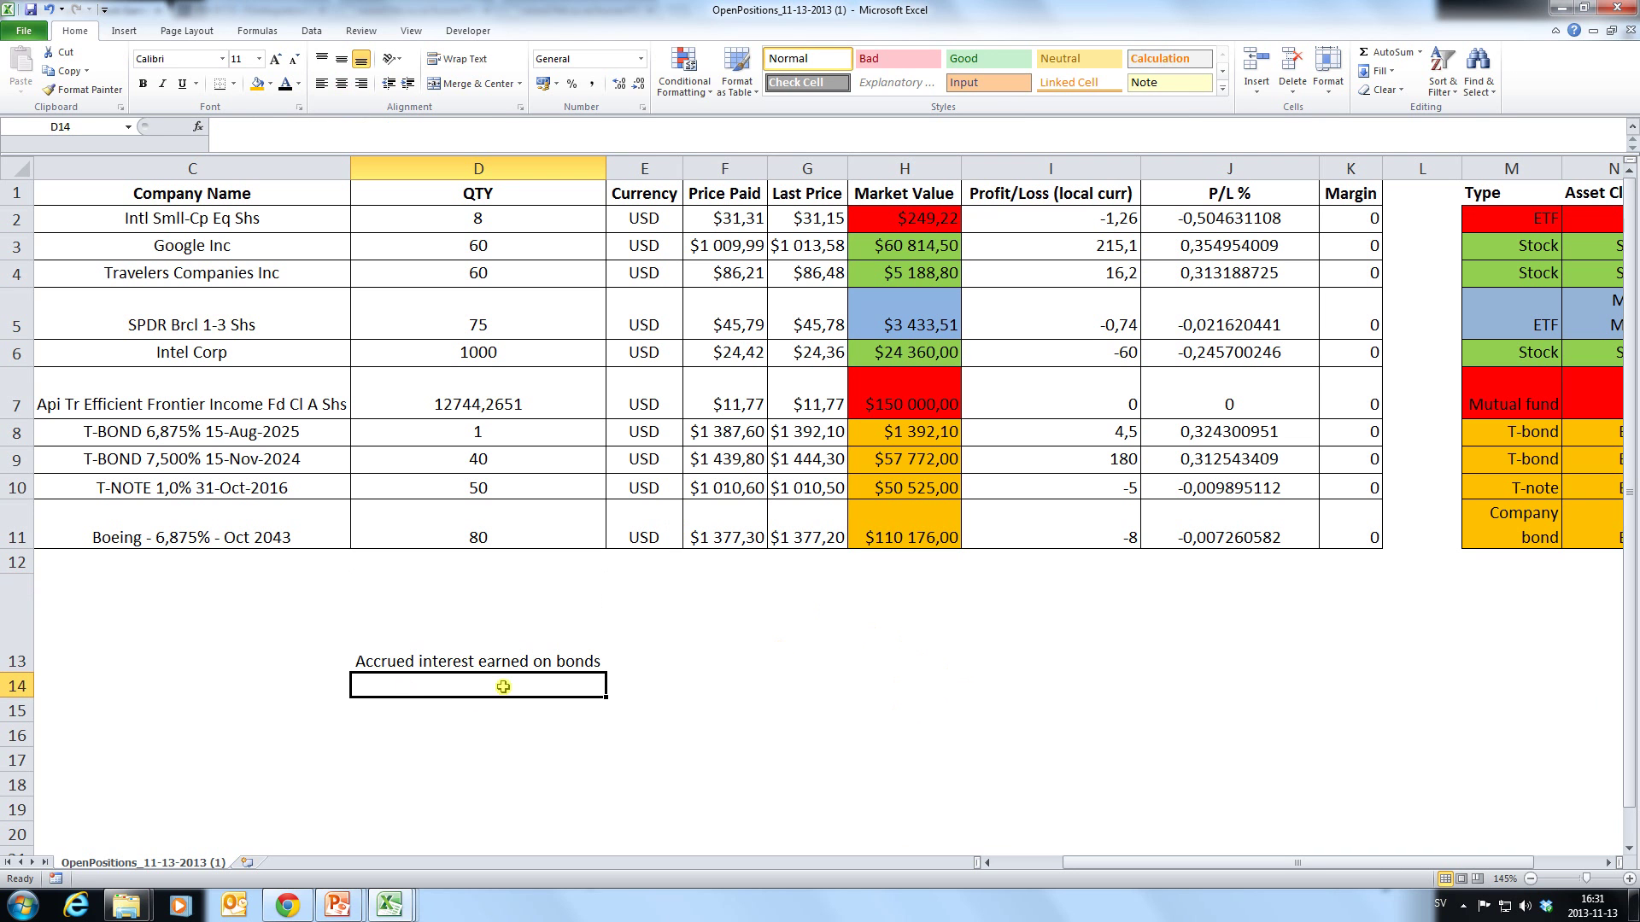
type("Cas")
key("BackSpace")
key("BackSpace")
type("Available Cas")
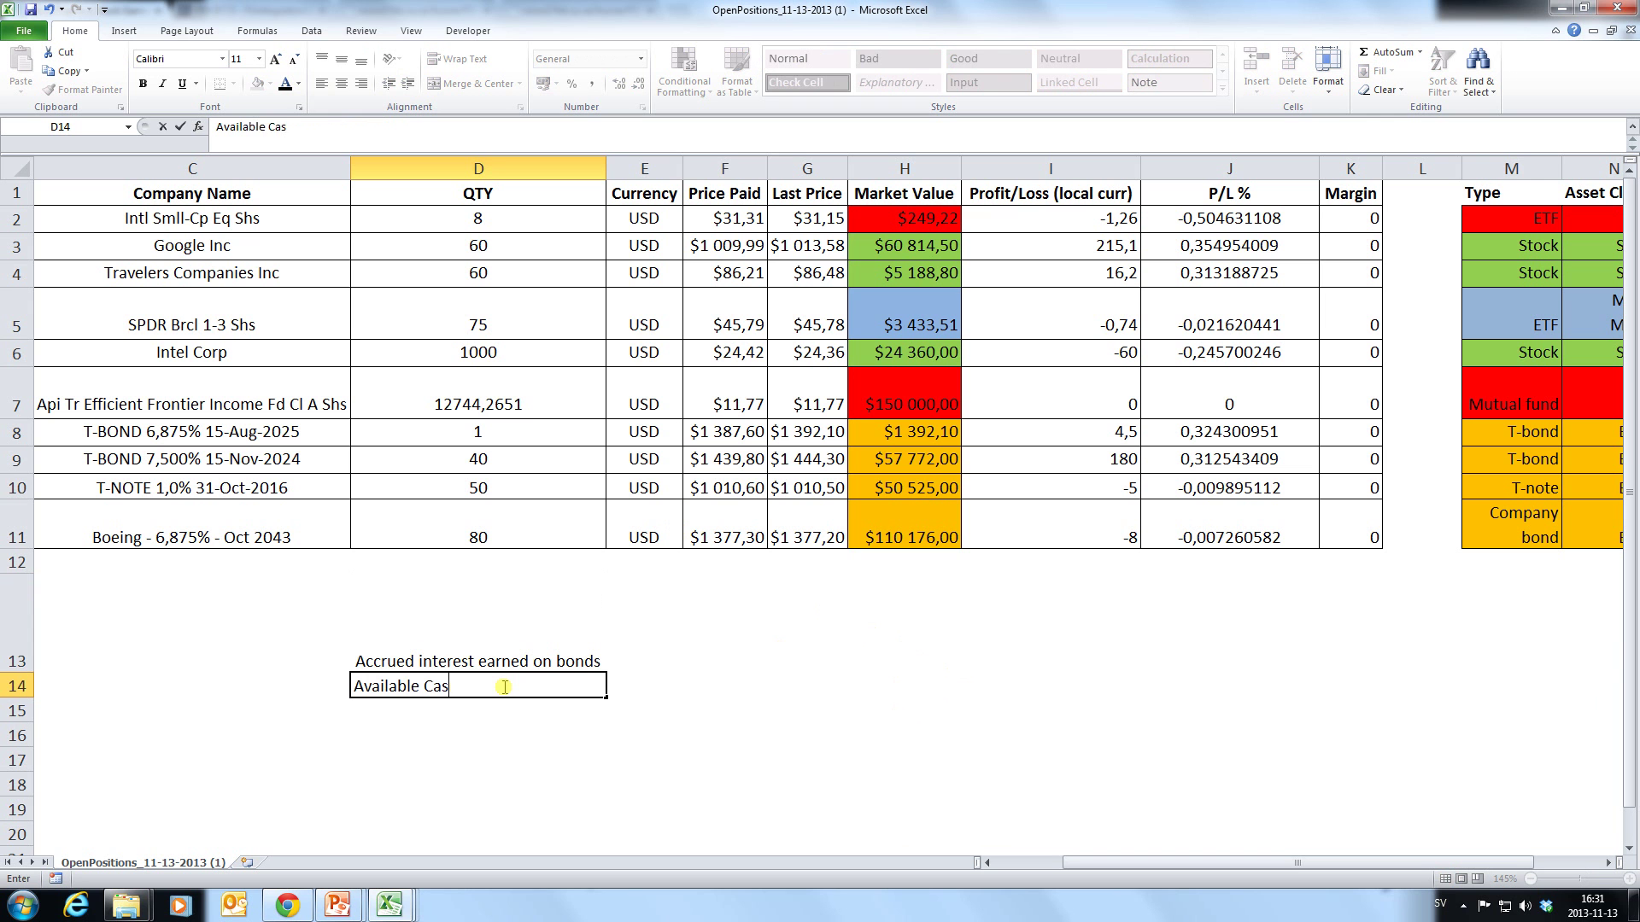
type("h")
key("Tab")
Enter the accrued bond interest from the StockTrak snapshot, 1919,32, in H13.
left_click(899, 670)
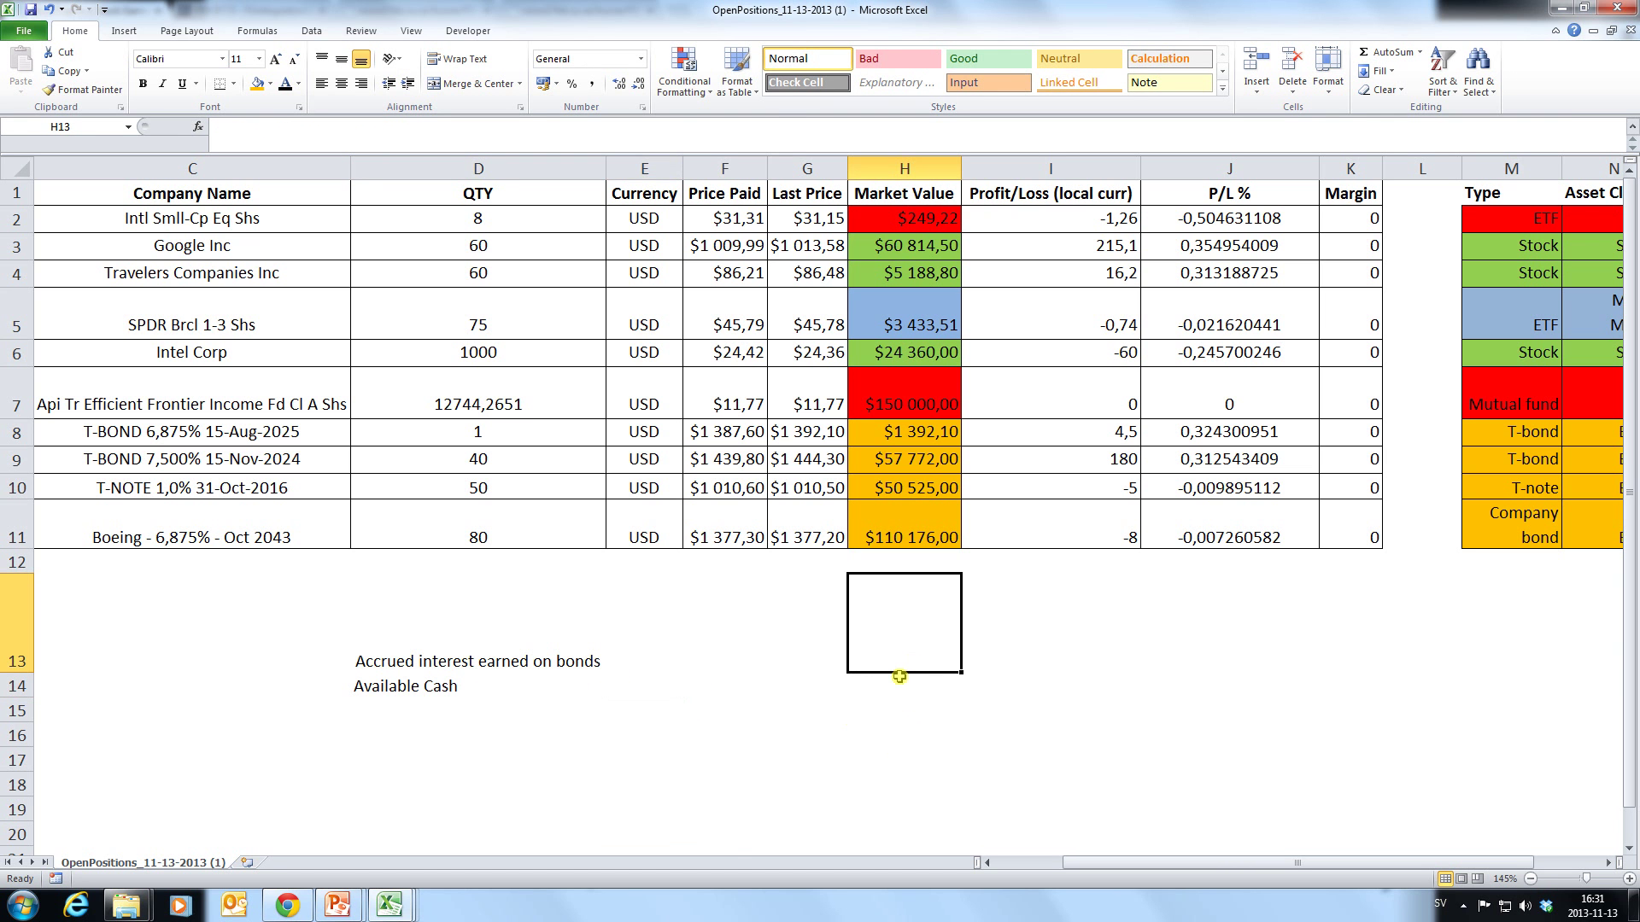
key("alt+Tab")
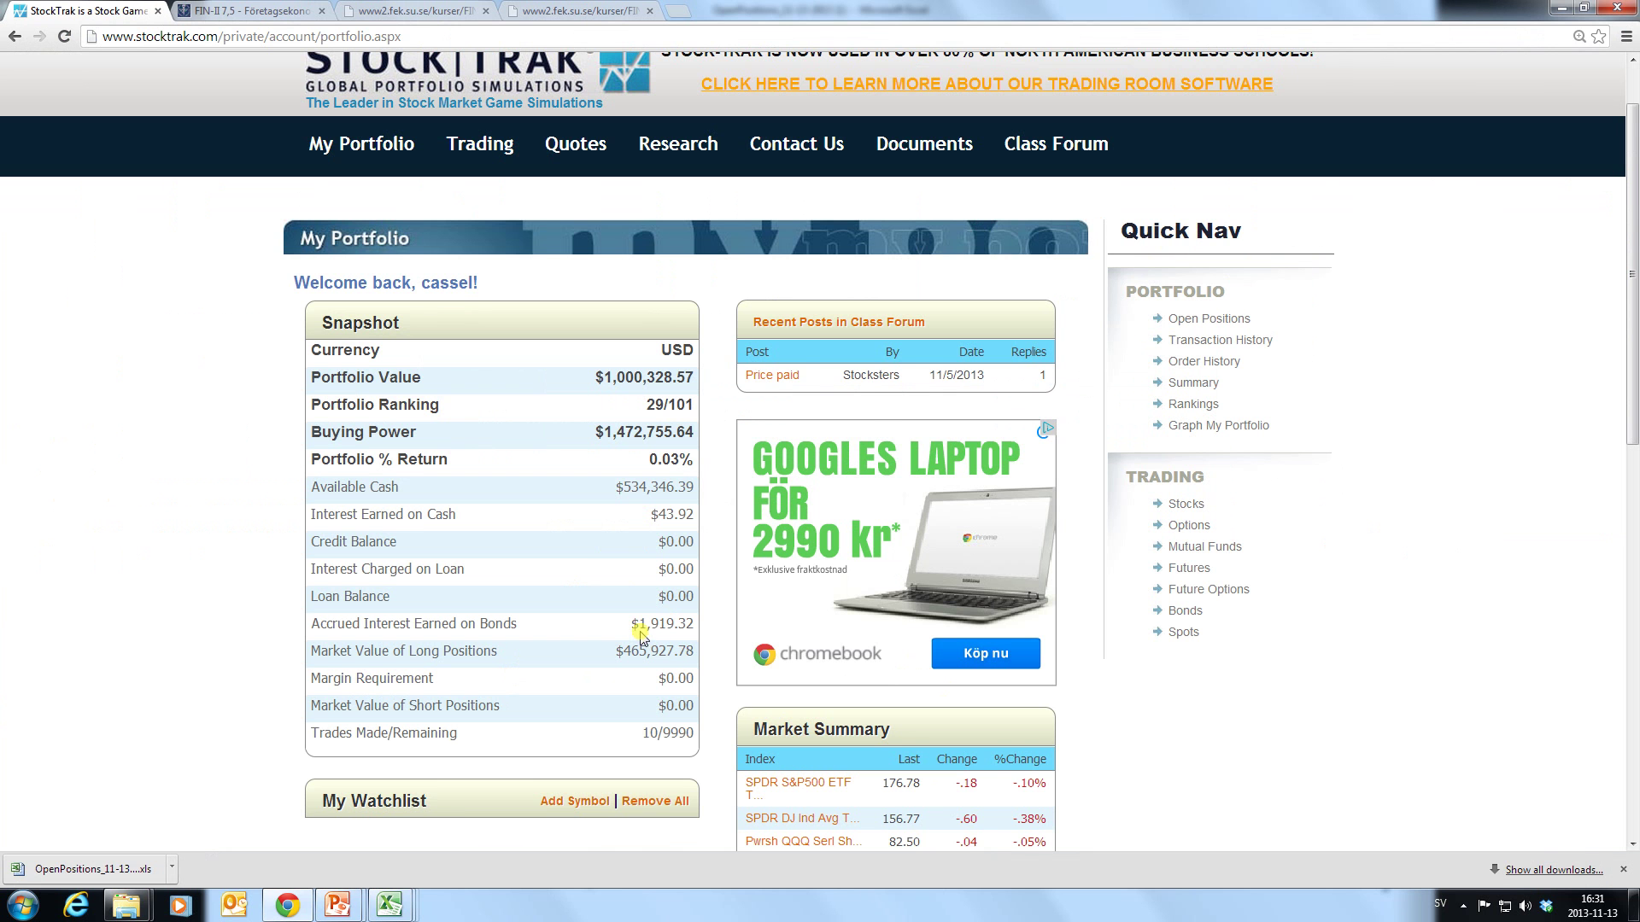
key("alt+Tab")
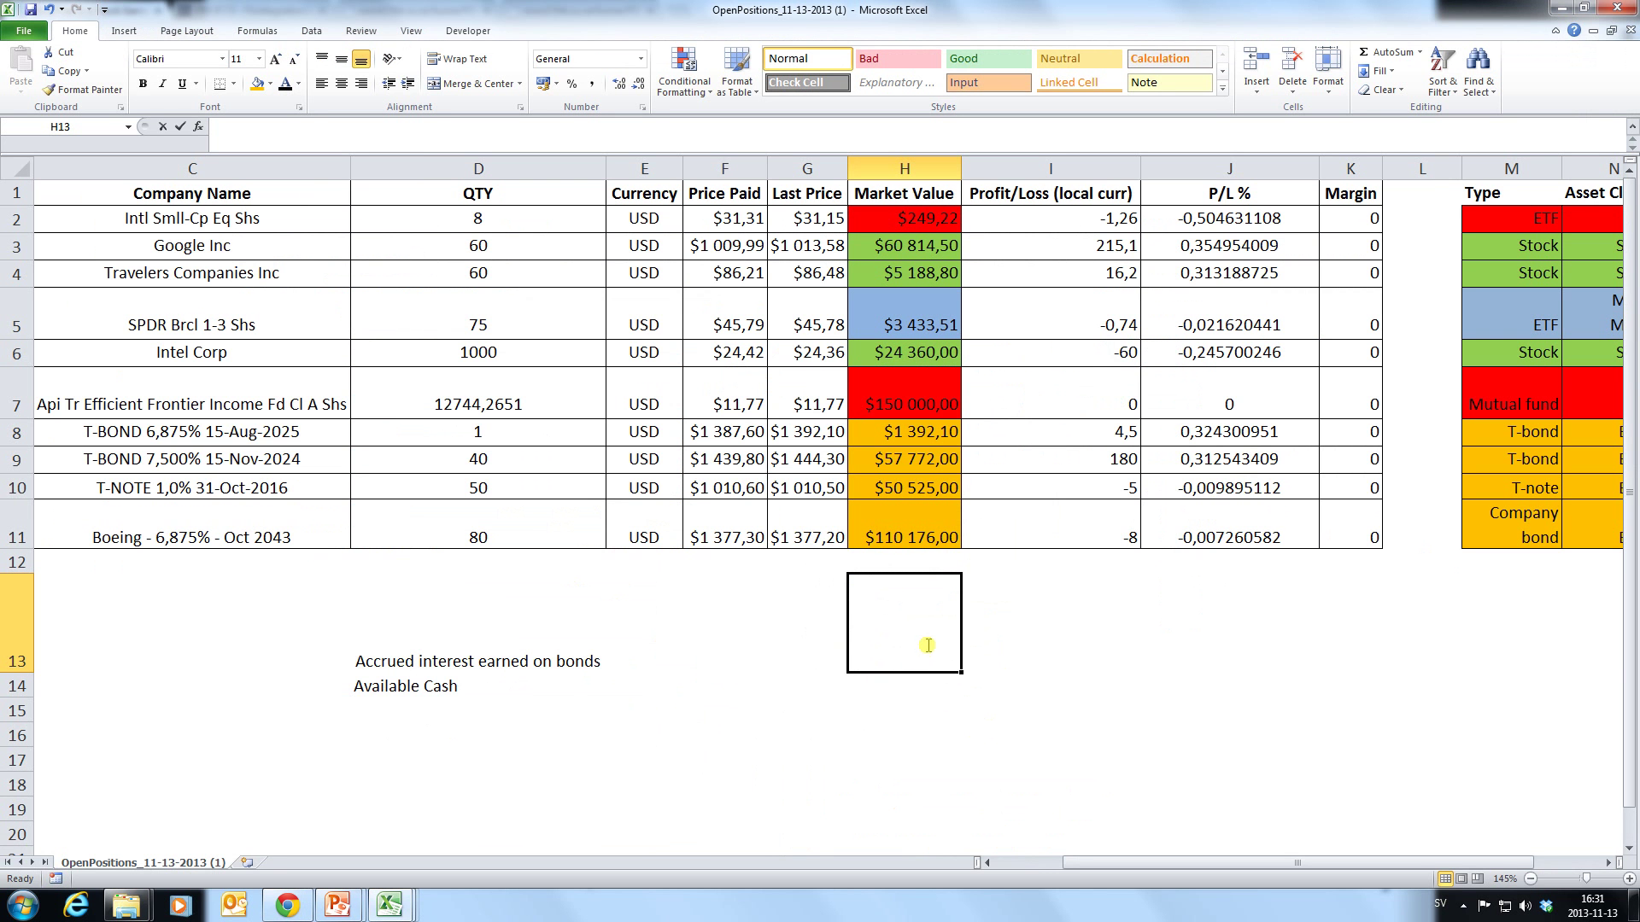
type("1 919,32")
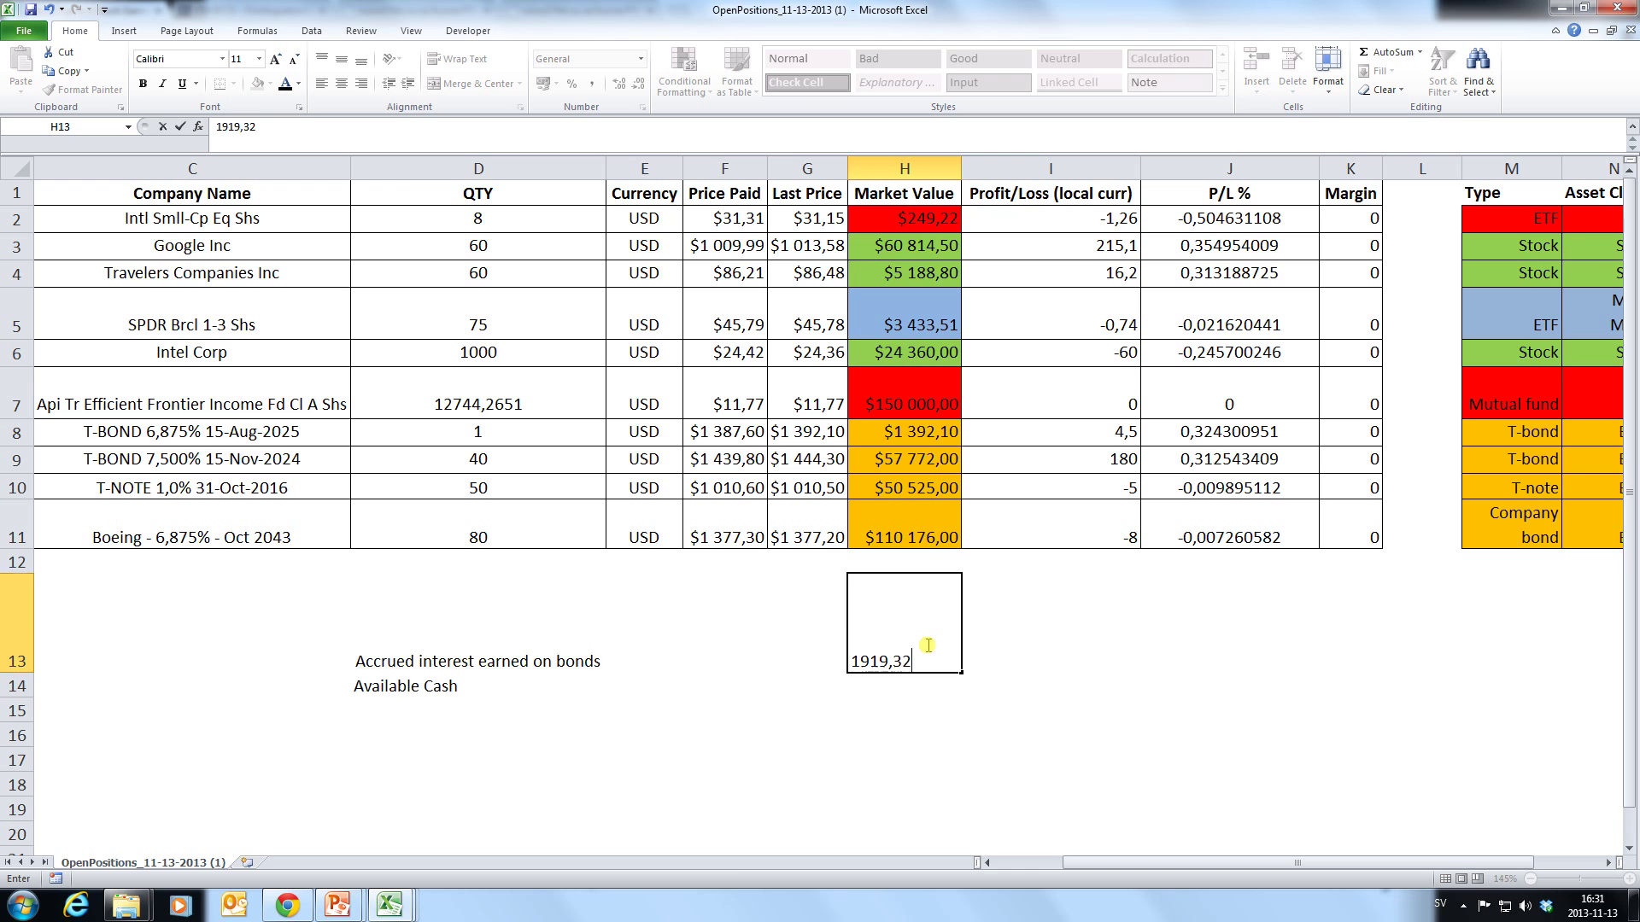
key("Return")
Enter the available cash amount from the StockTrak snapshot, 534346,39, in H14.
key("alt+Tab")
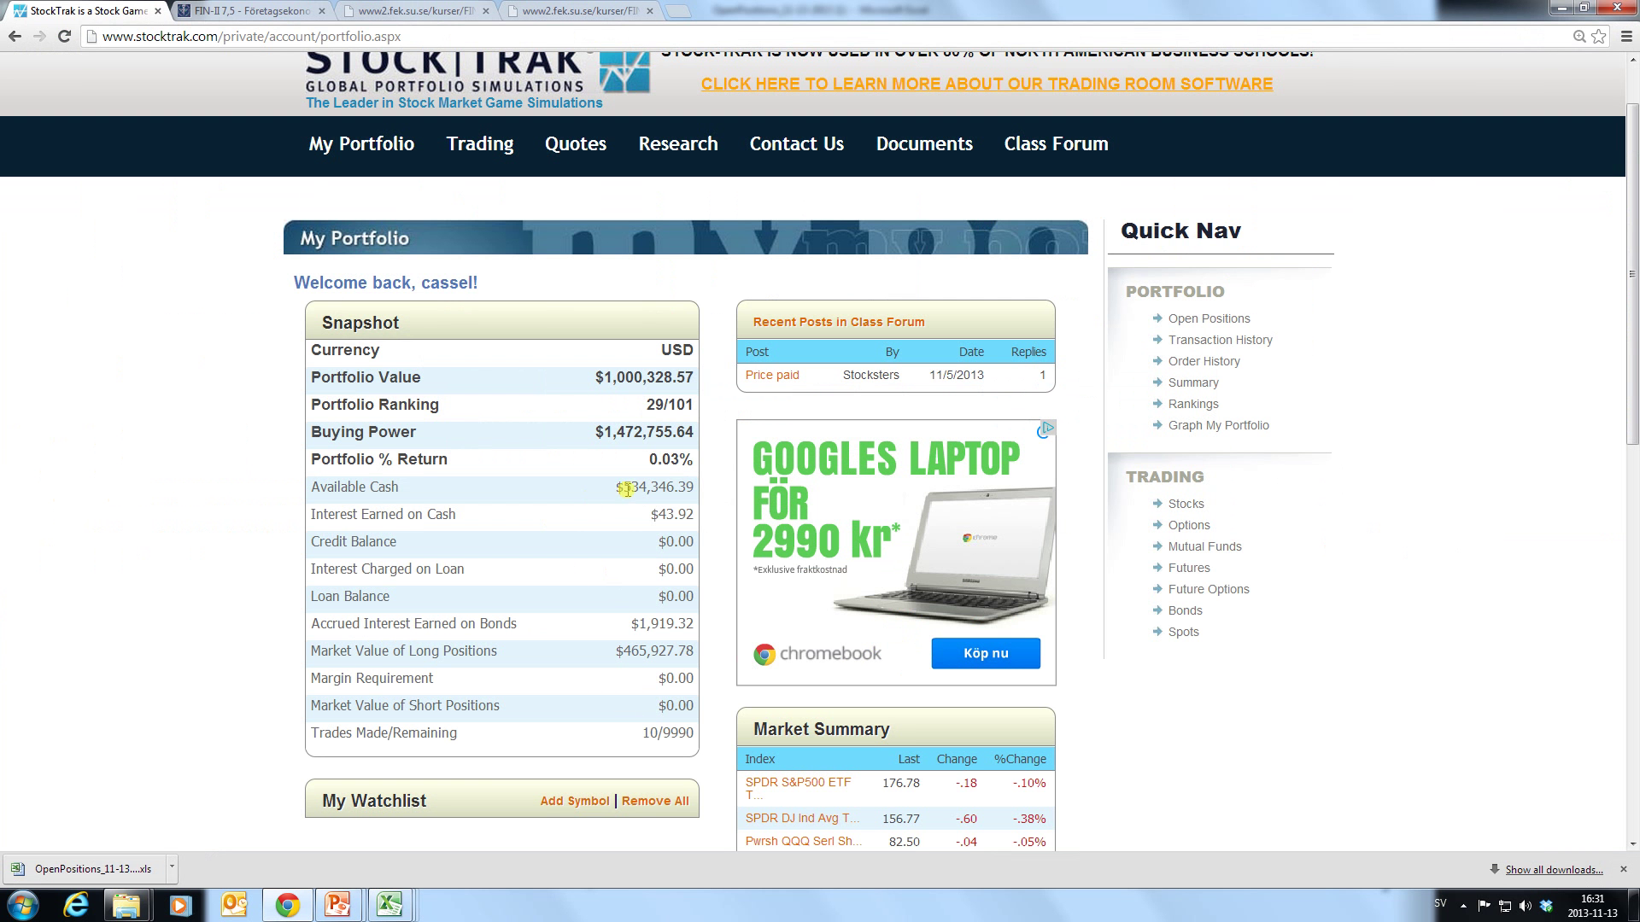
left_click_drag(625, 488, 674, 489)
left_click(643, 524)
key("alt+Tab")
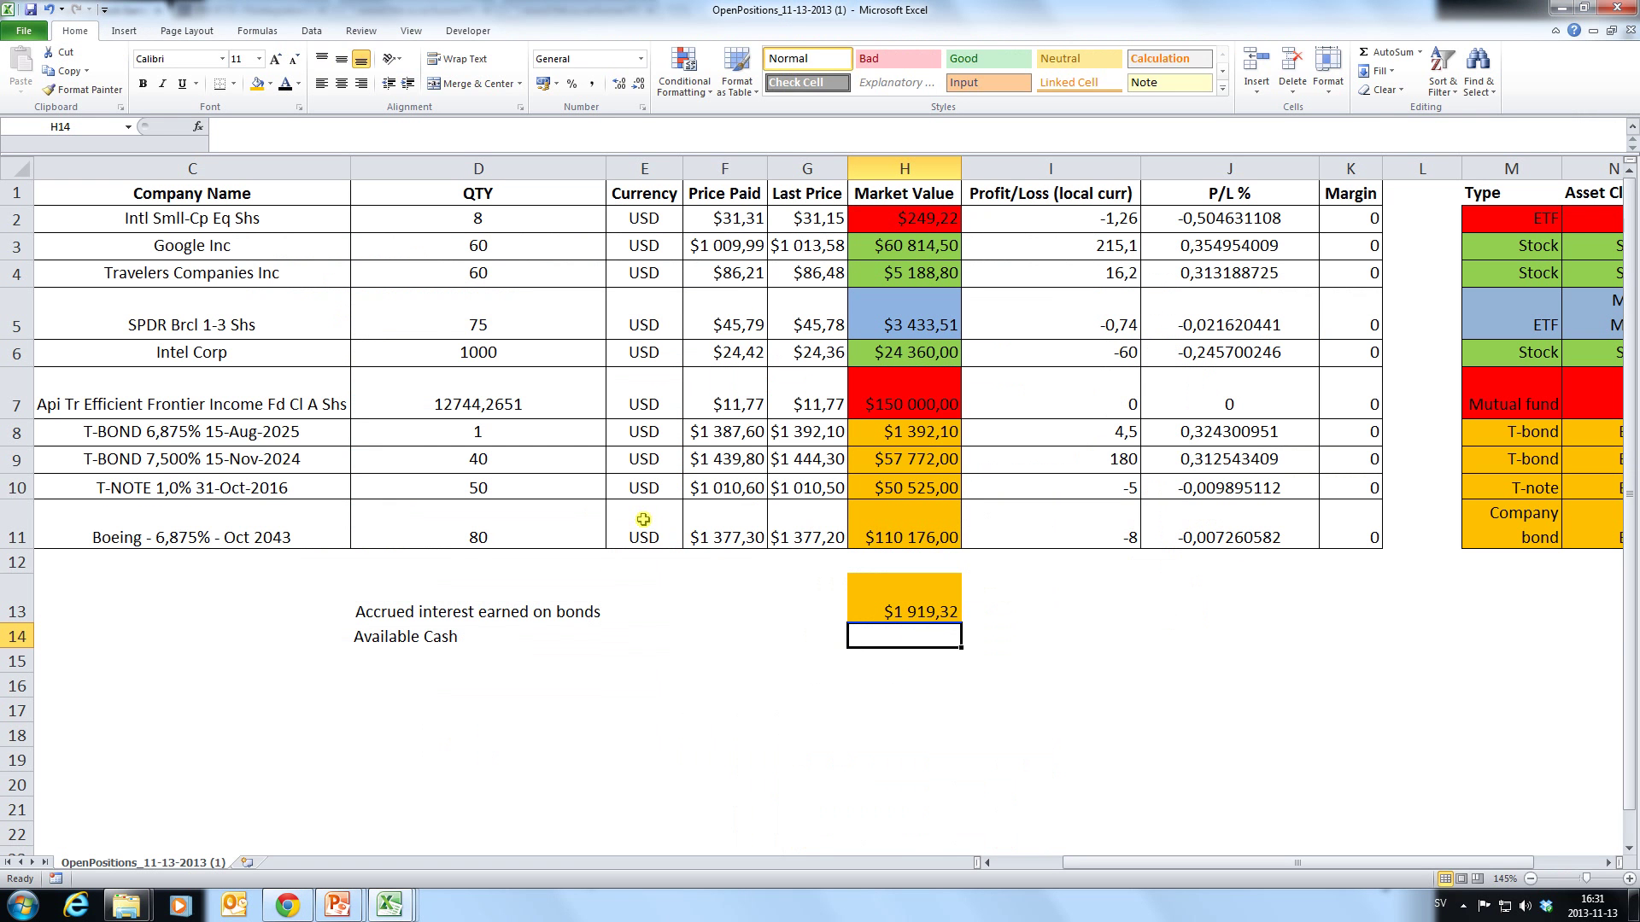
type("53434")
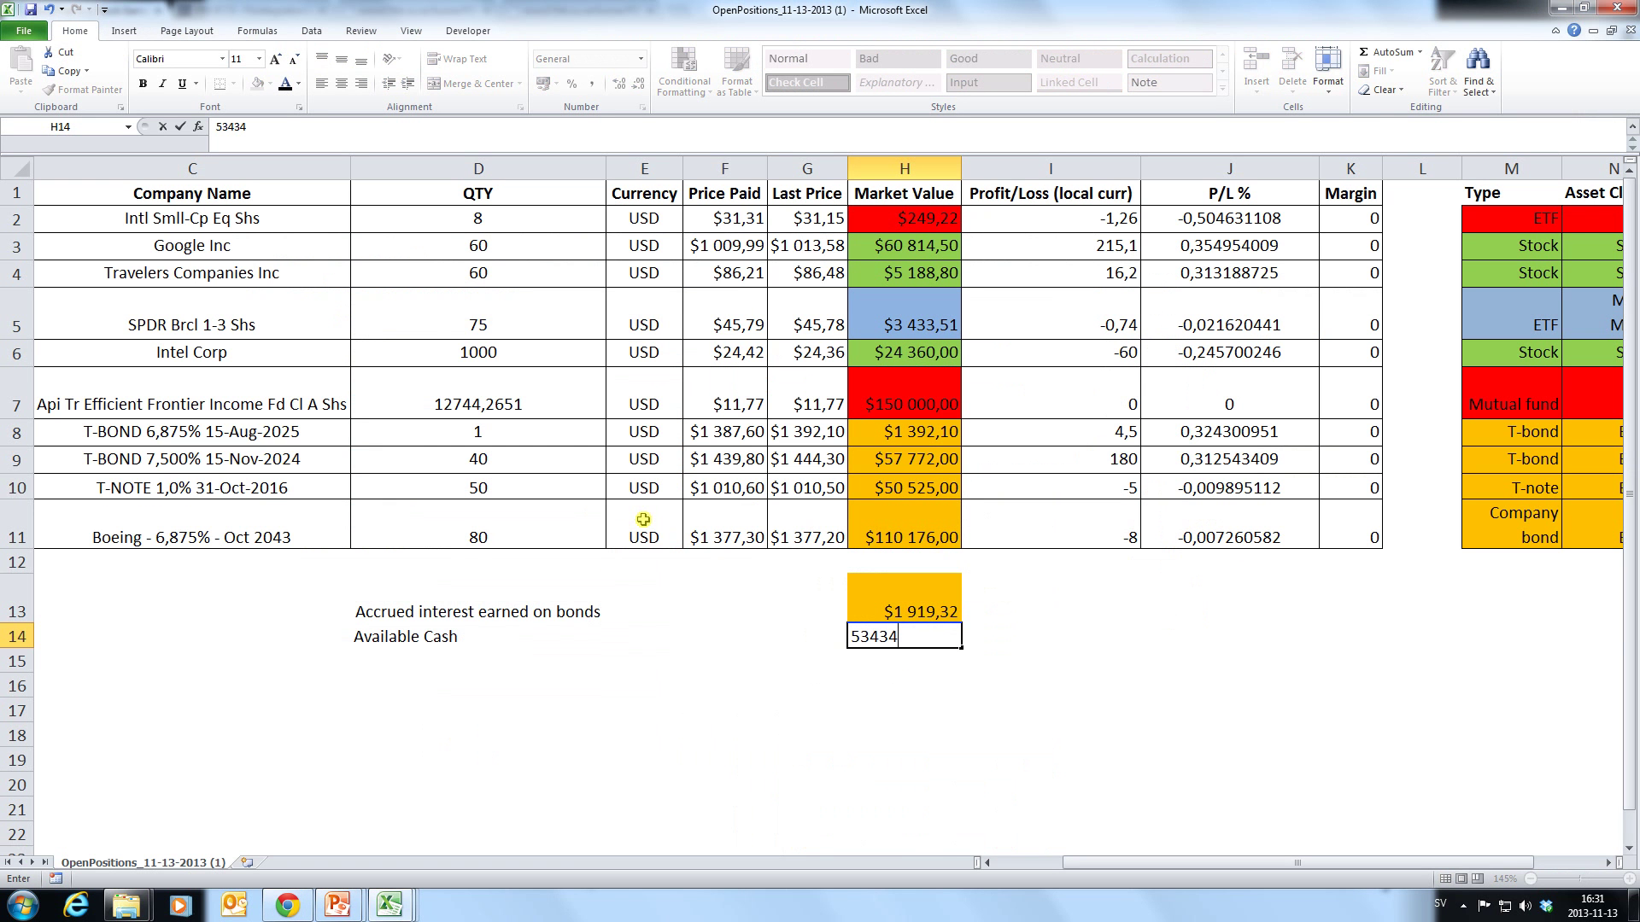
key("alt+Tab")
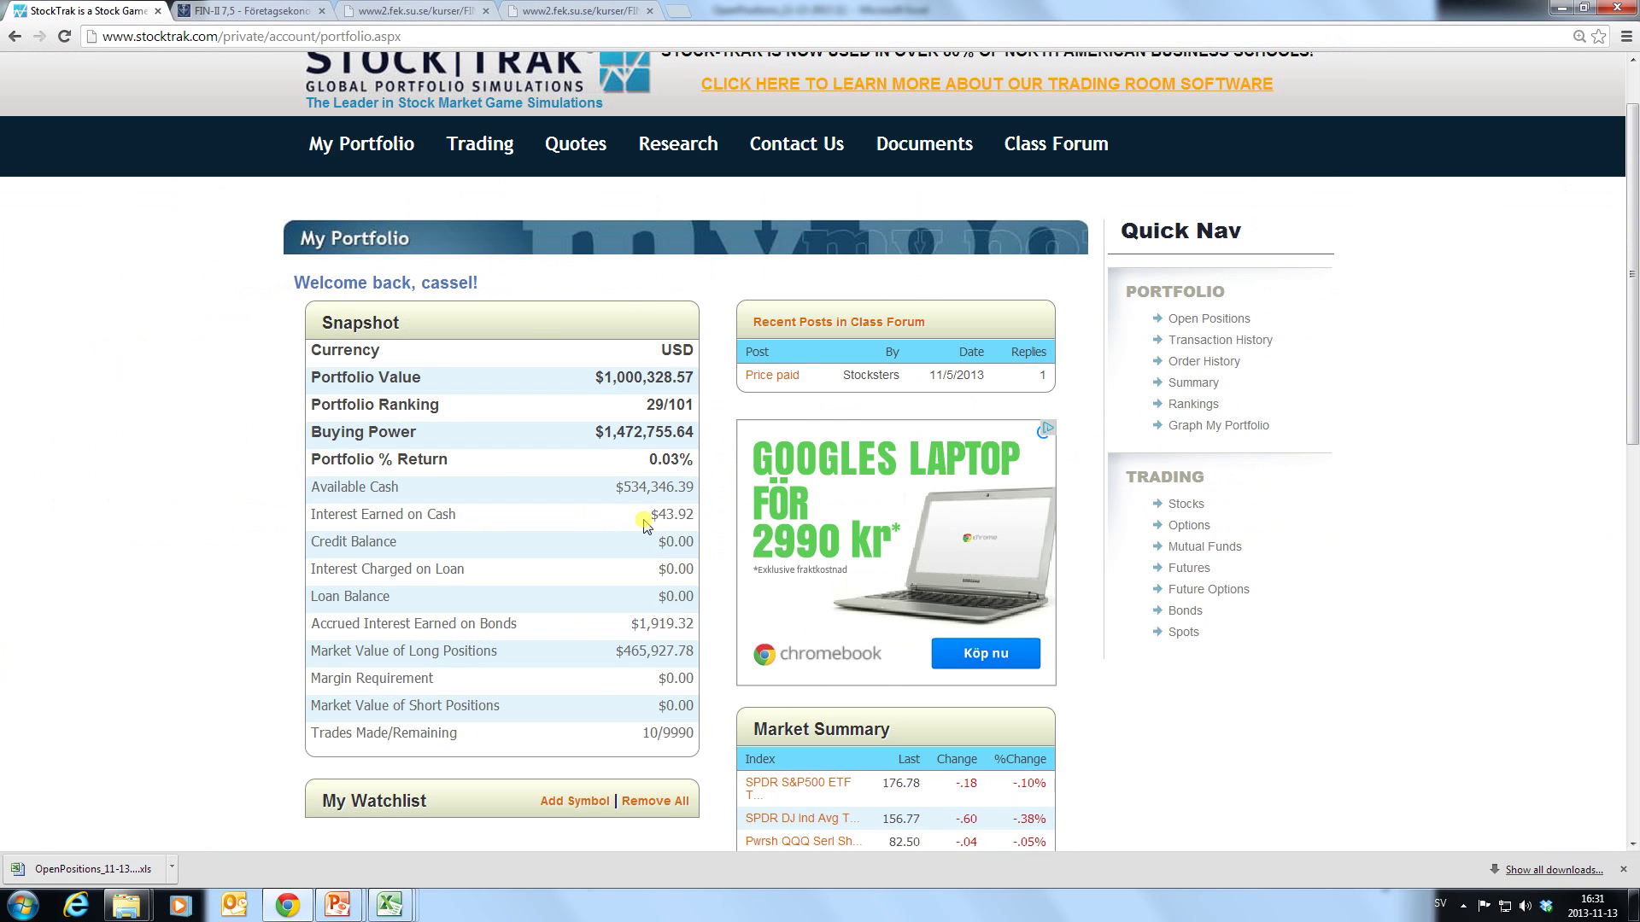
key("alt+Tab")
type("9")
key("Return")
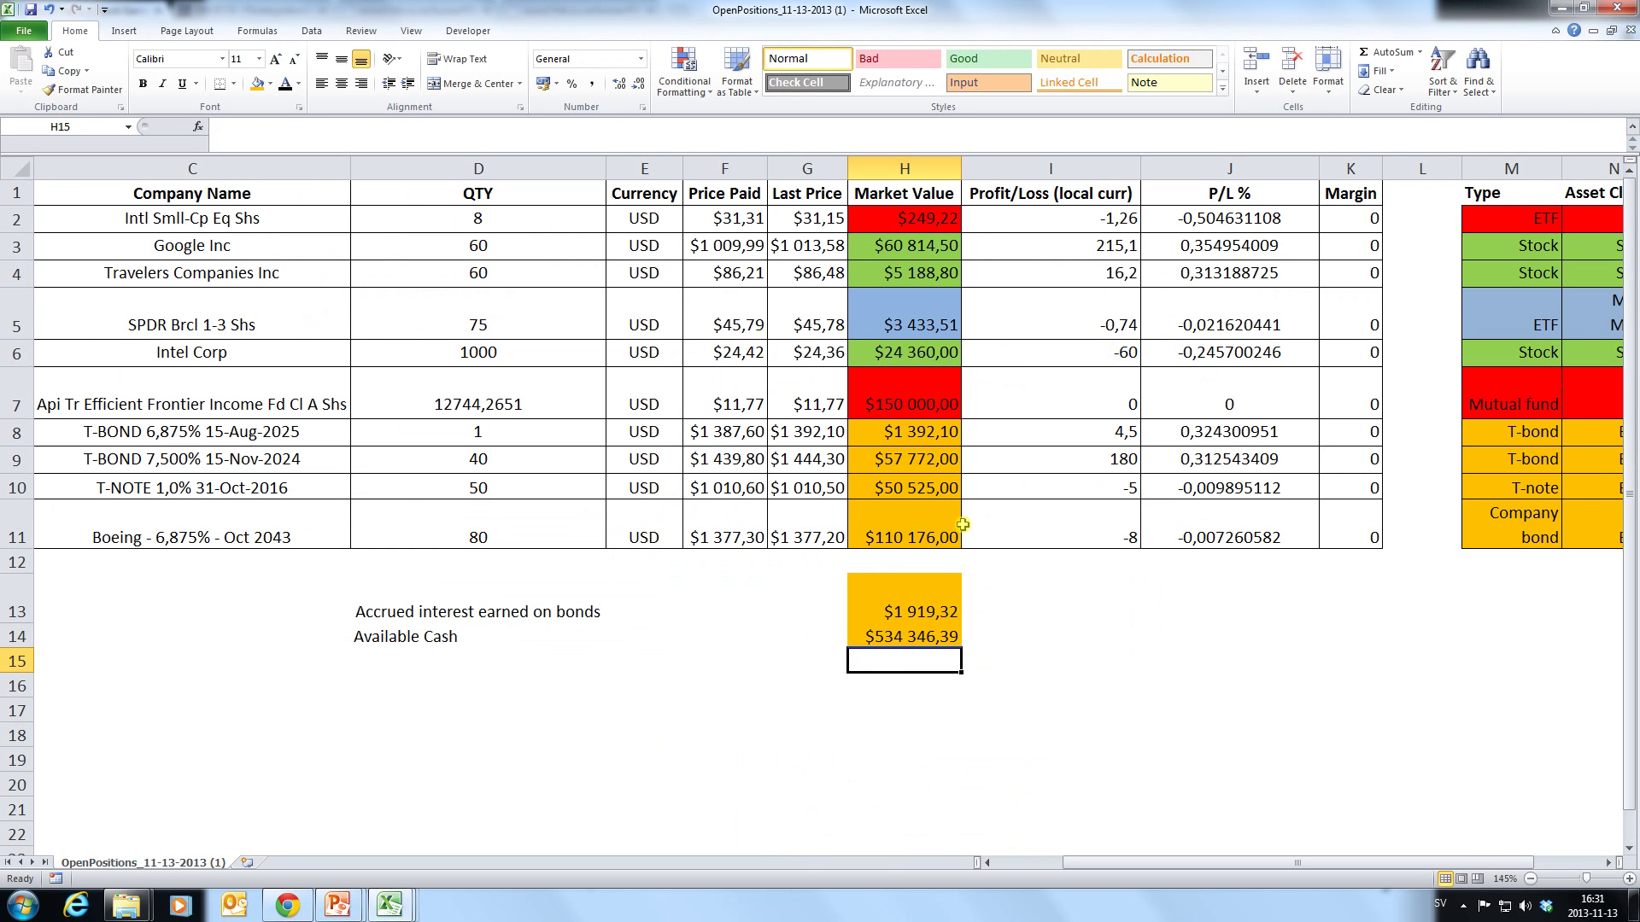
Fill the available cash cell H14 with yellow to set it apart from the bond values.
left_click(898, 614)
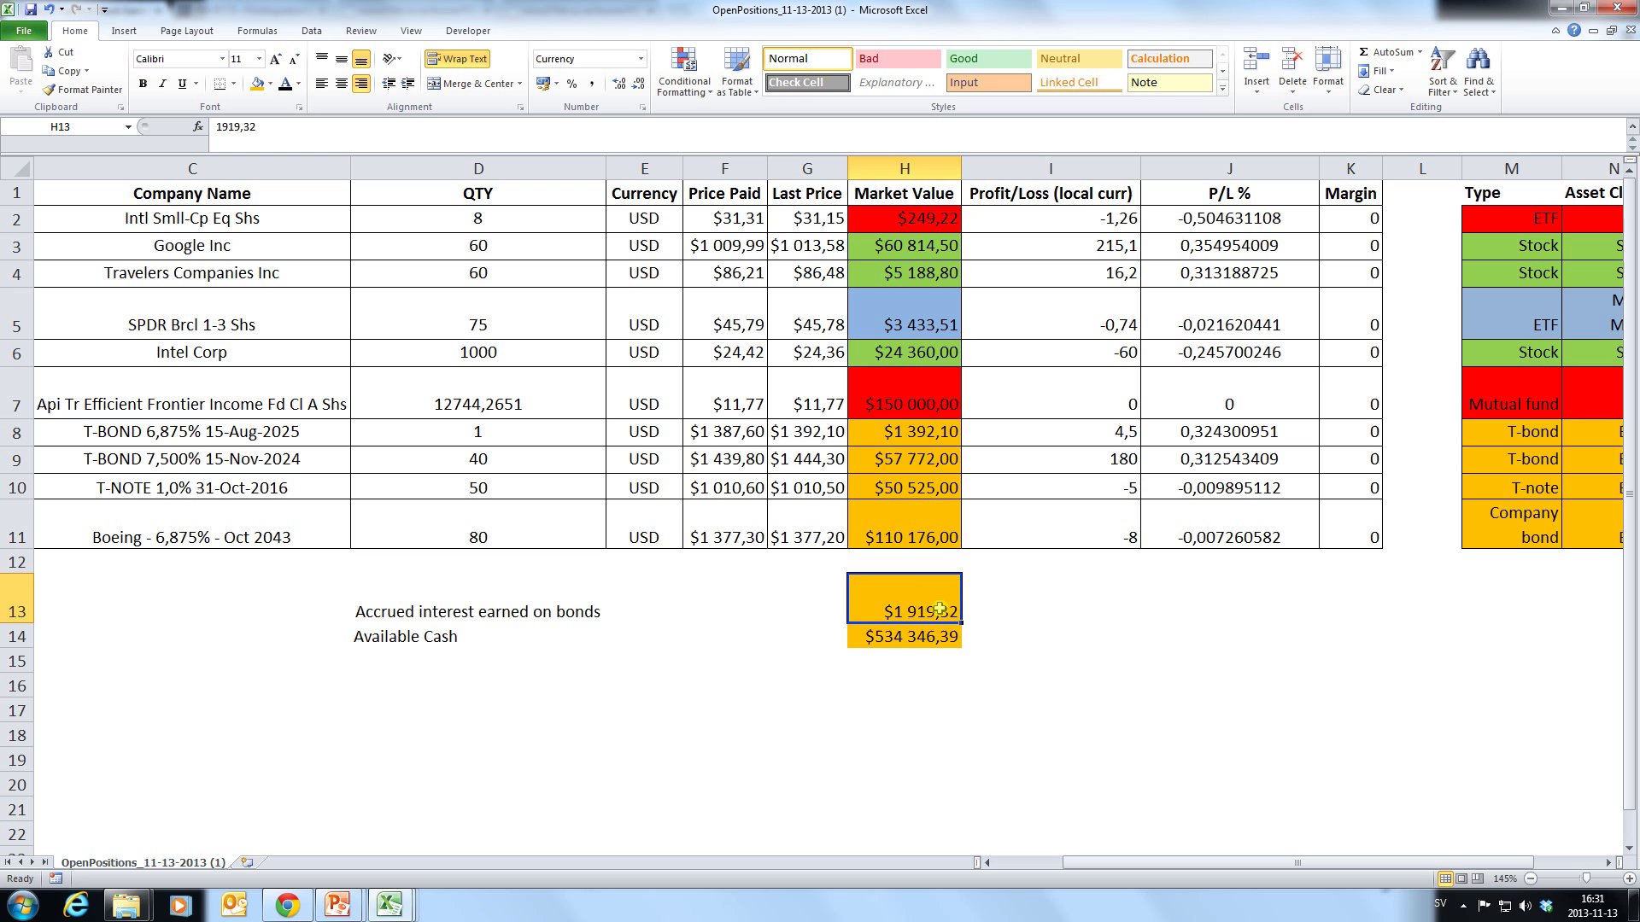
left_click(903, 639)
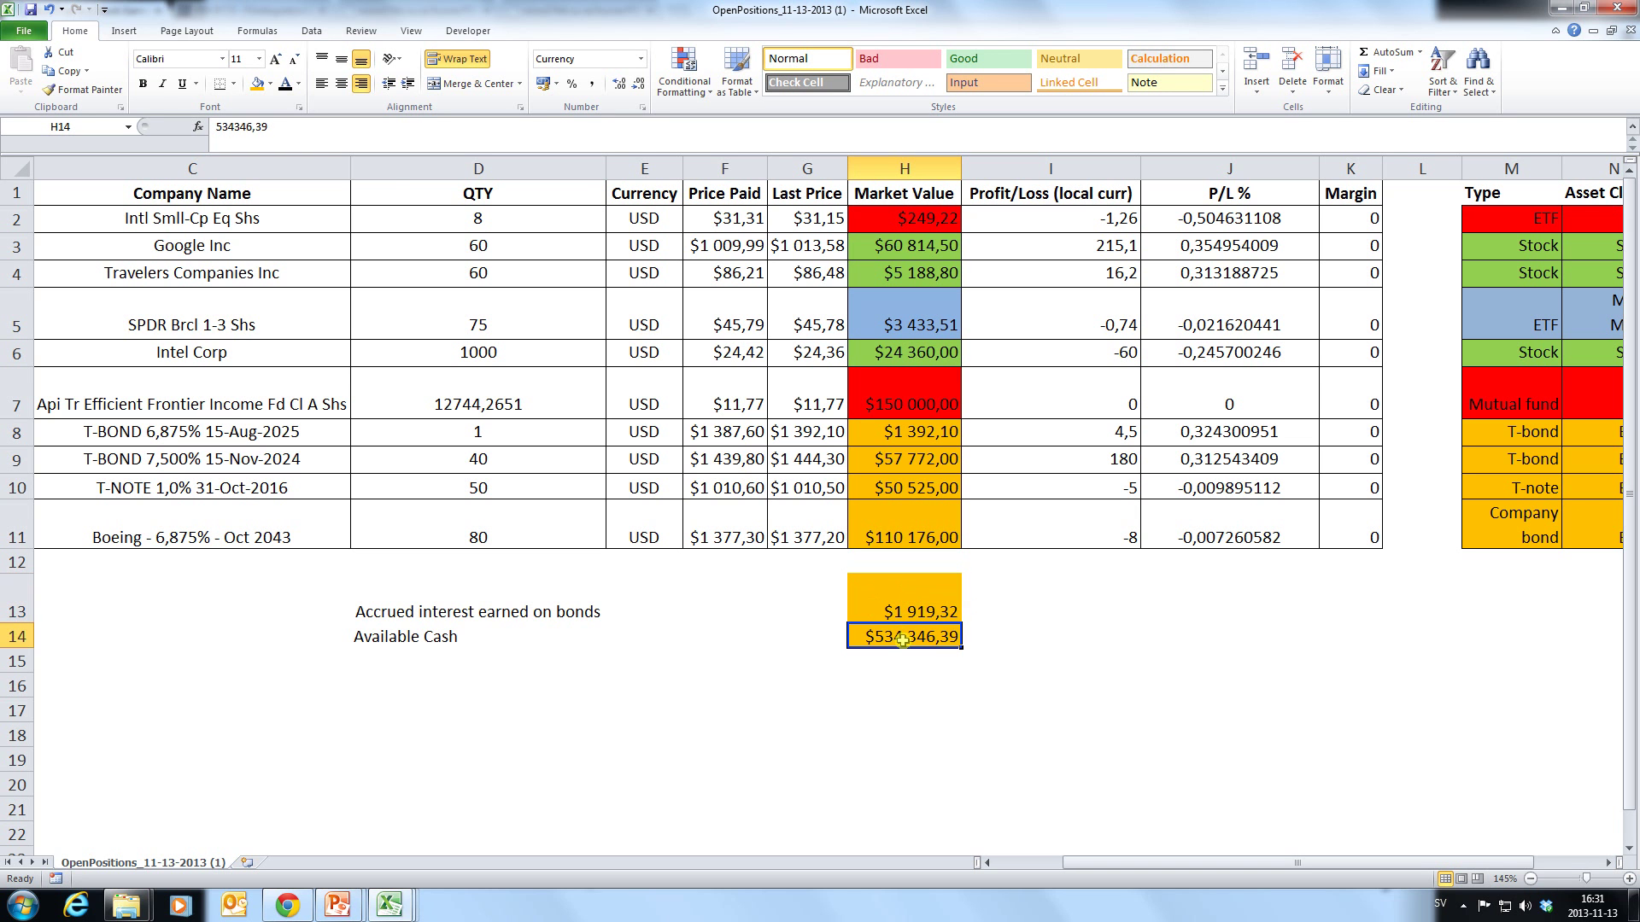
left_click(270, 83)
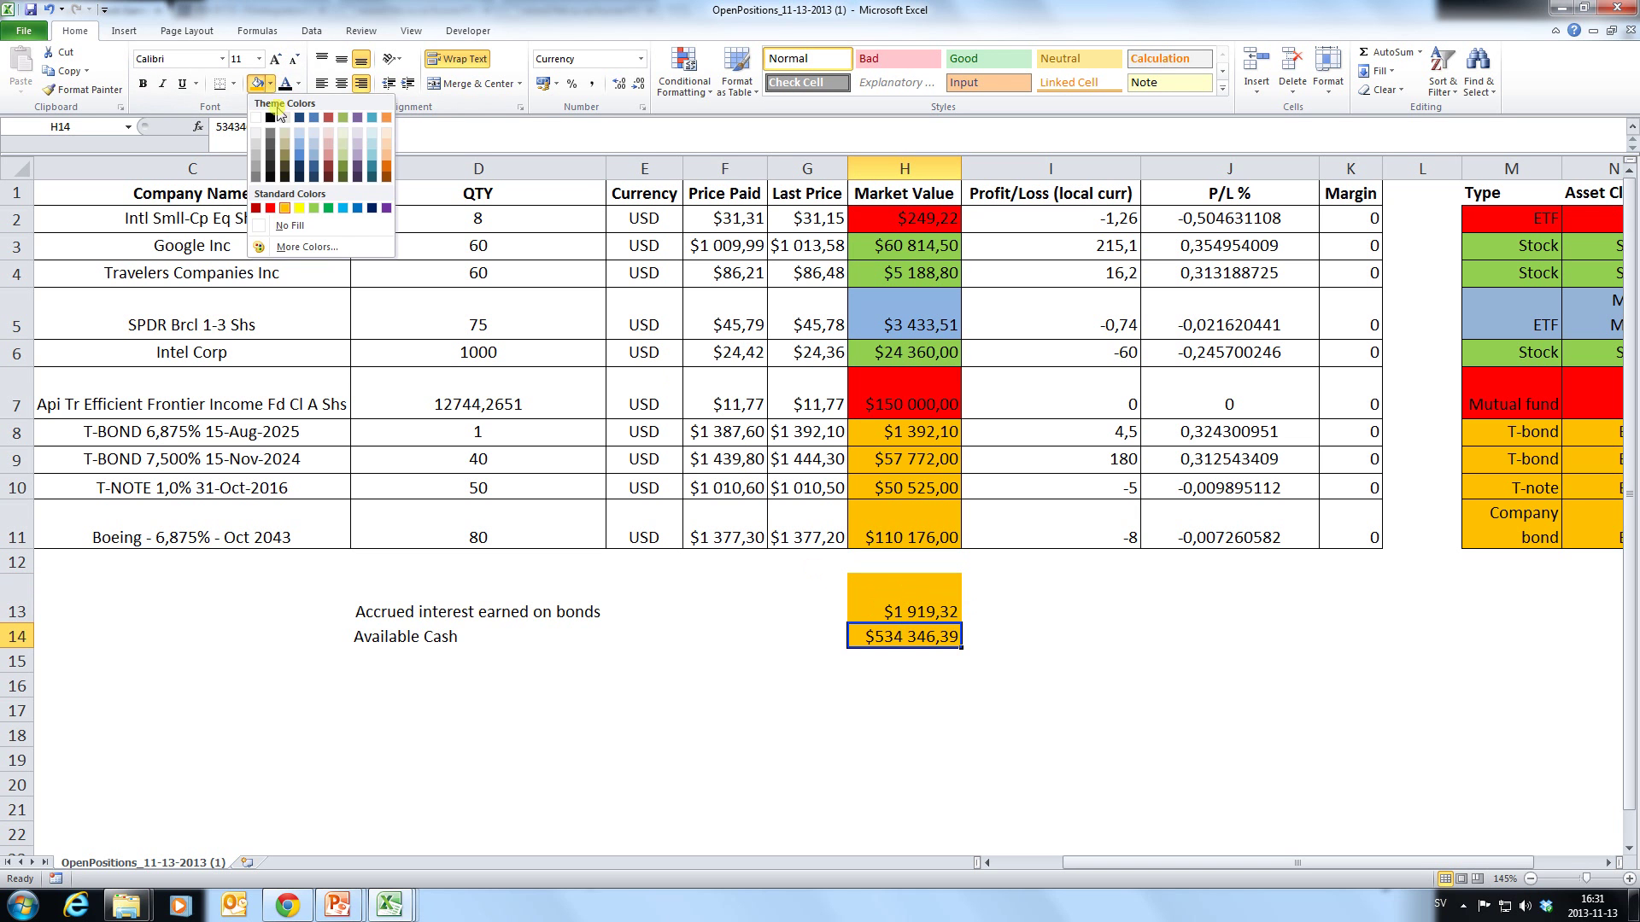
left_click(299, 210)
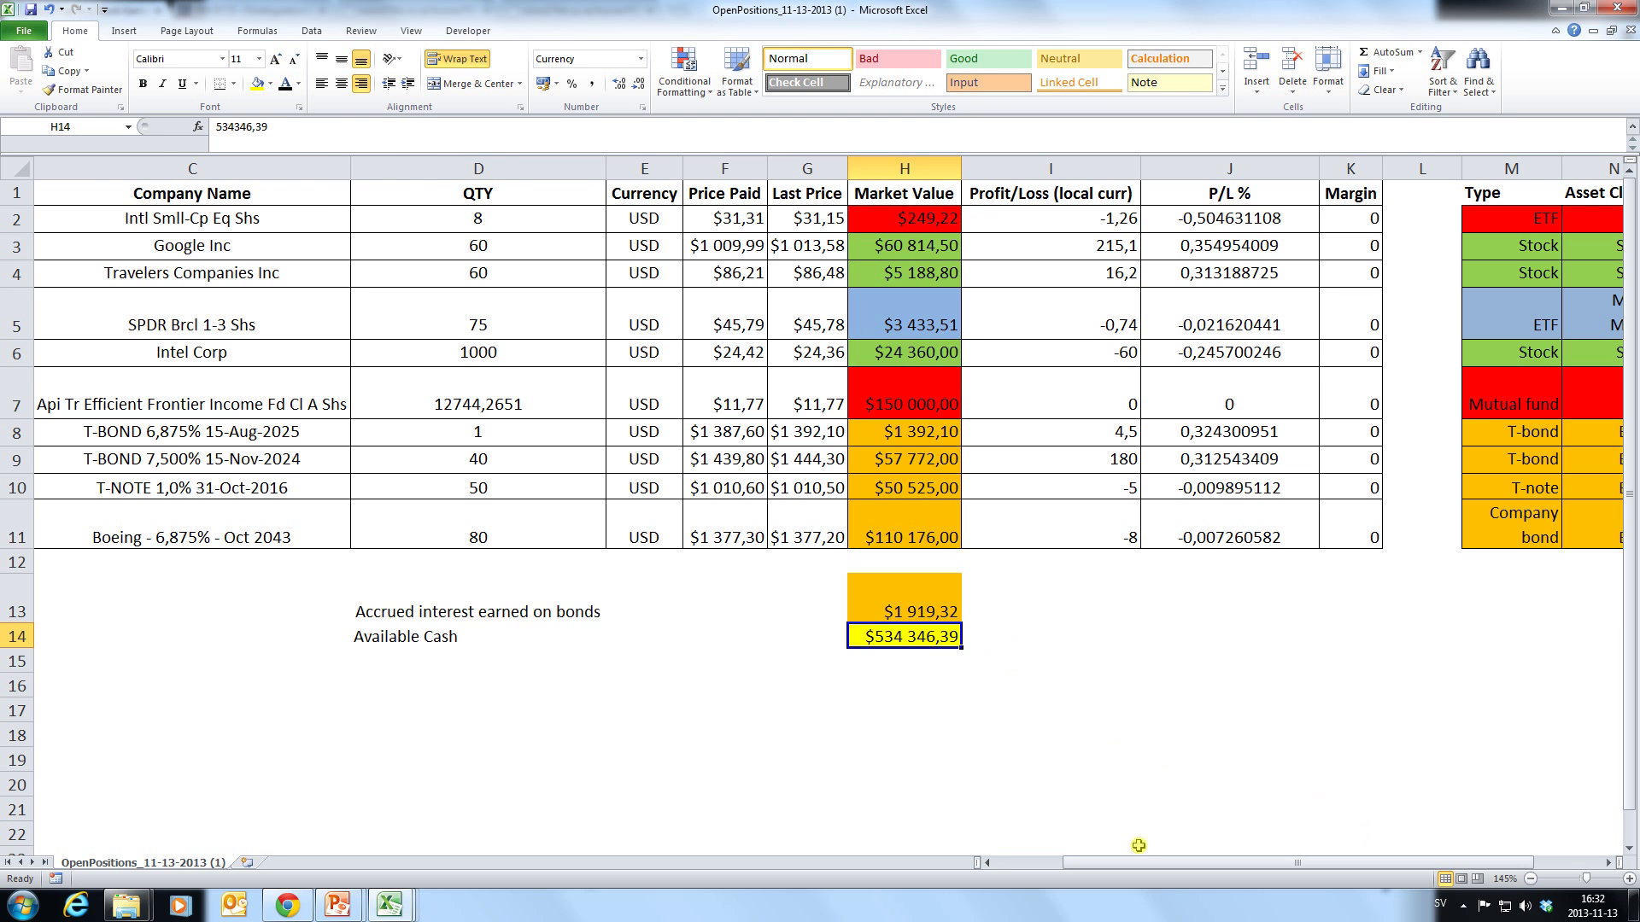
left_click_drag(1146, 865, 1204, 865)
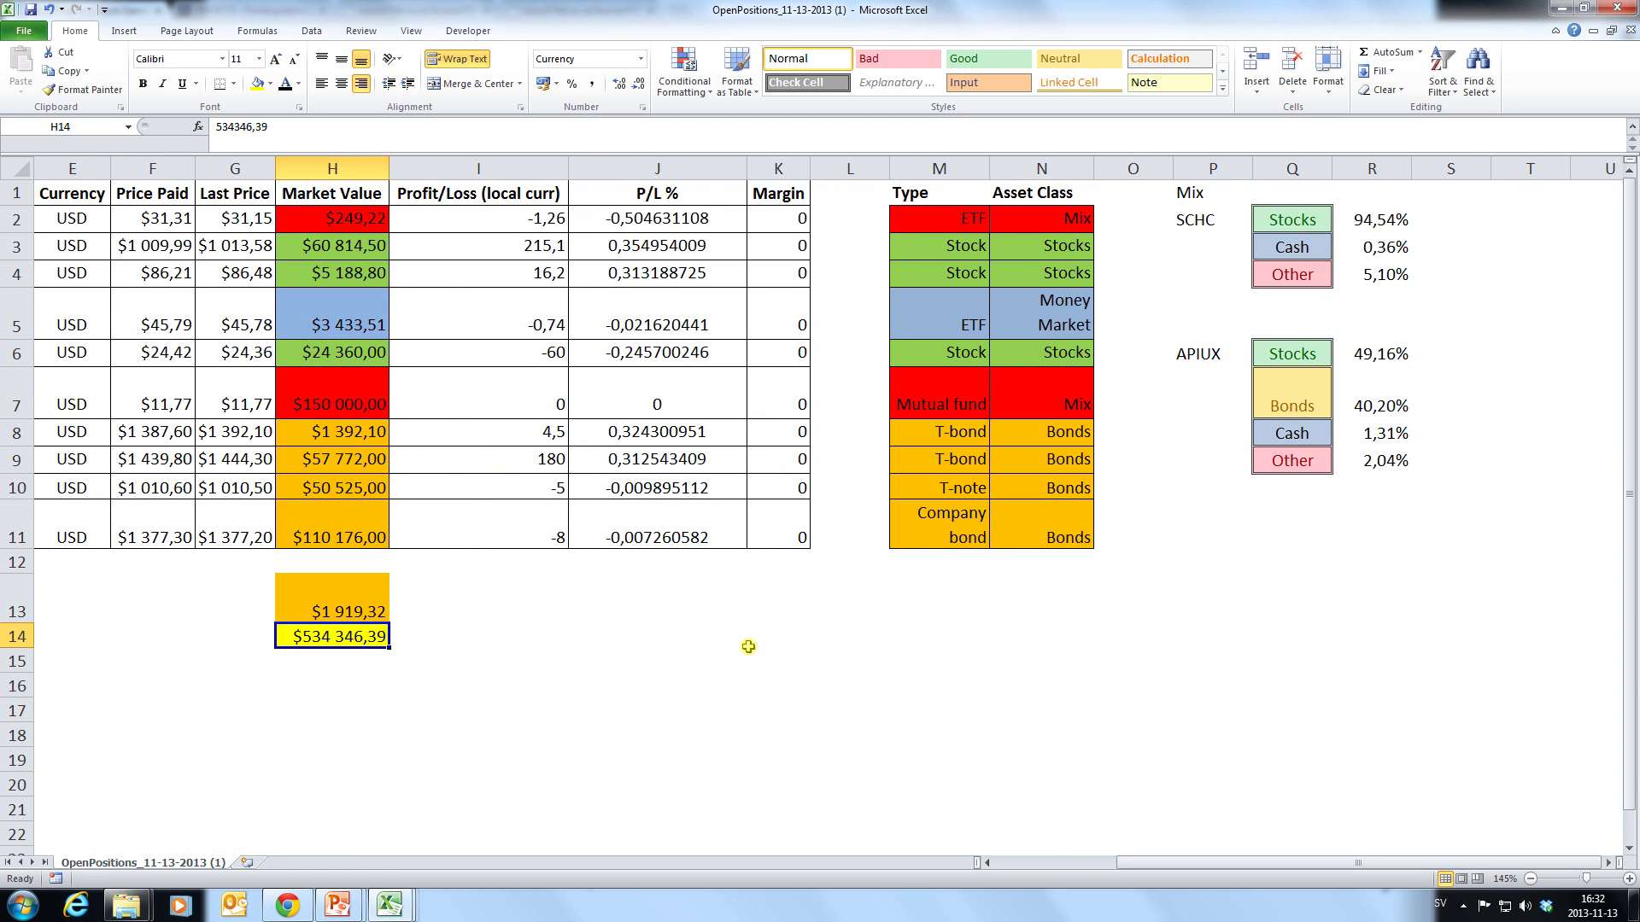
scroll(688, 652, "down", 1)
scroll(718, 662, "up", 1)
left_click(574, 709)
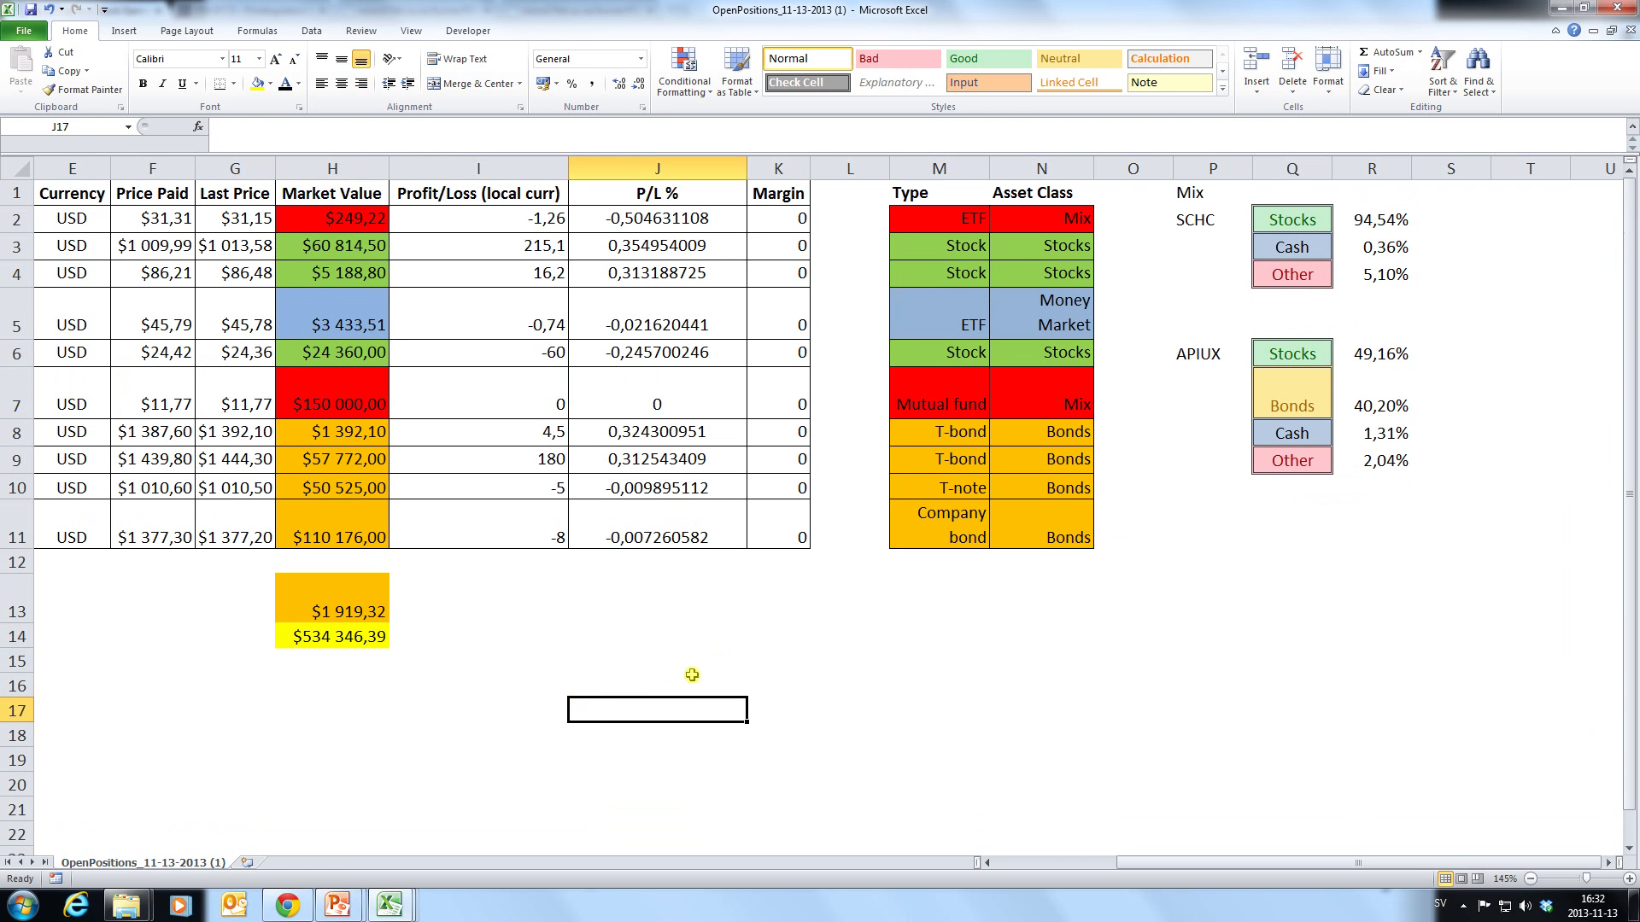
Enter the heading Total market value in L17, below the holdings table.
key("Right")
key("Right")
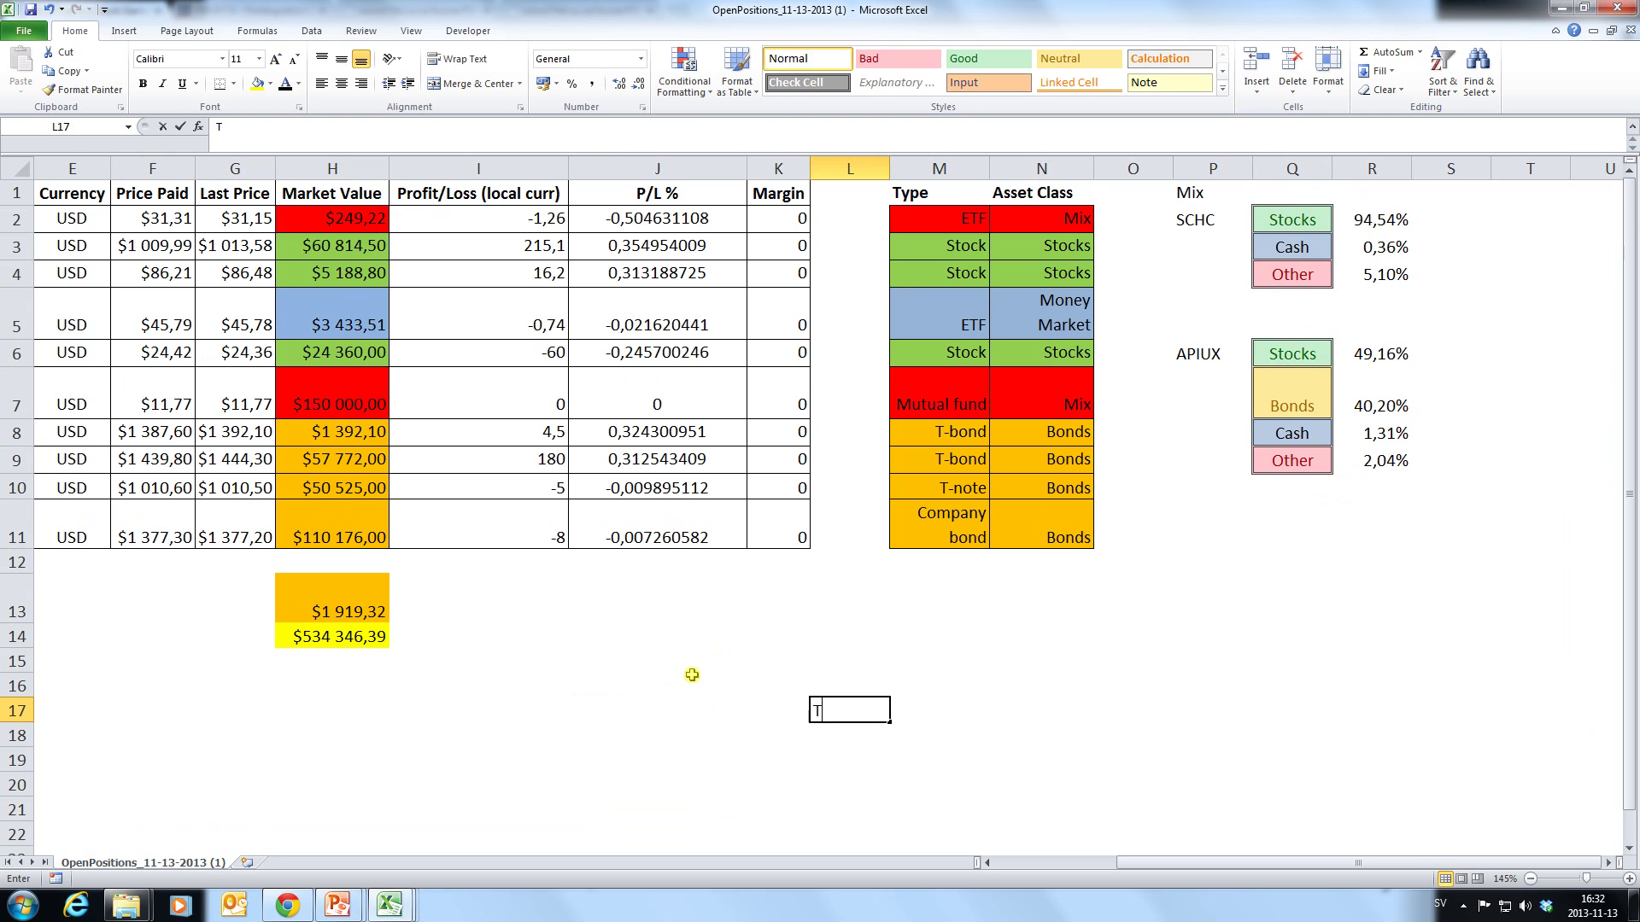
type("Total market value")
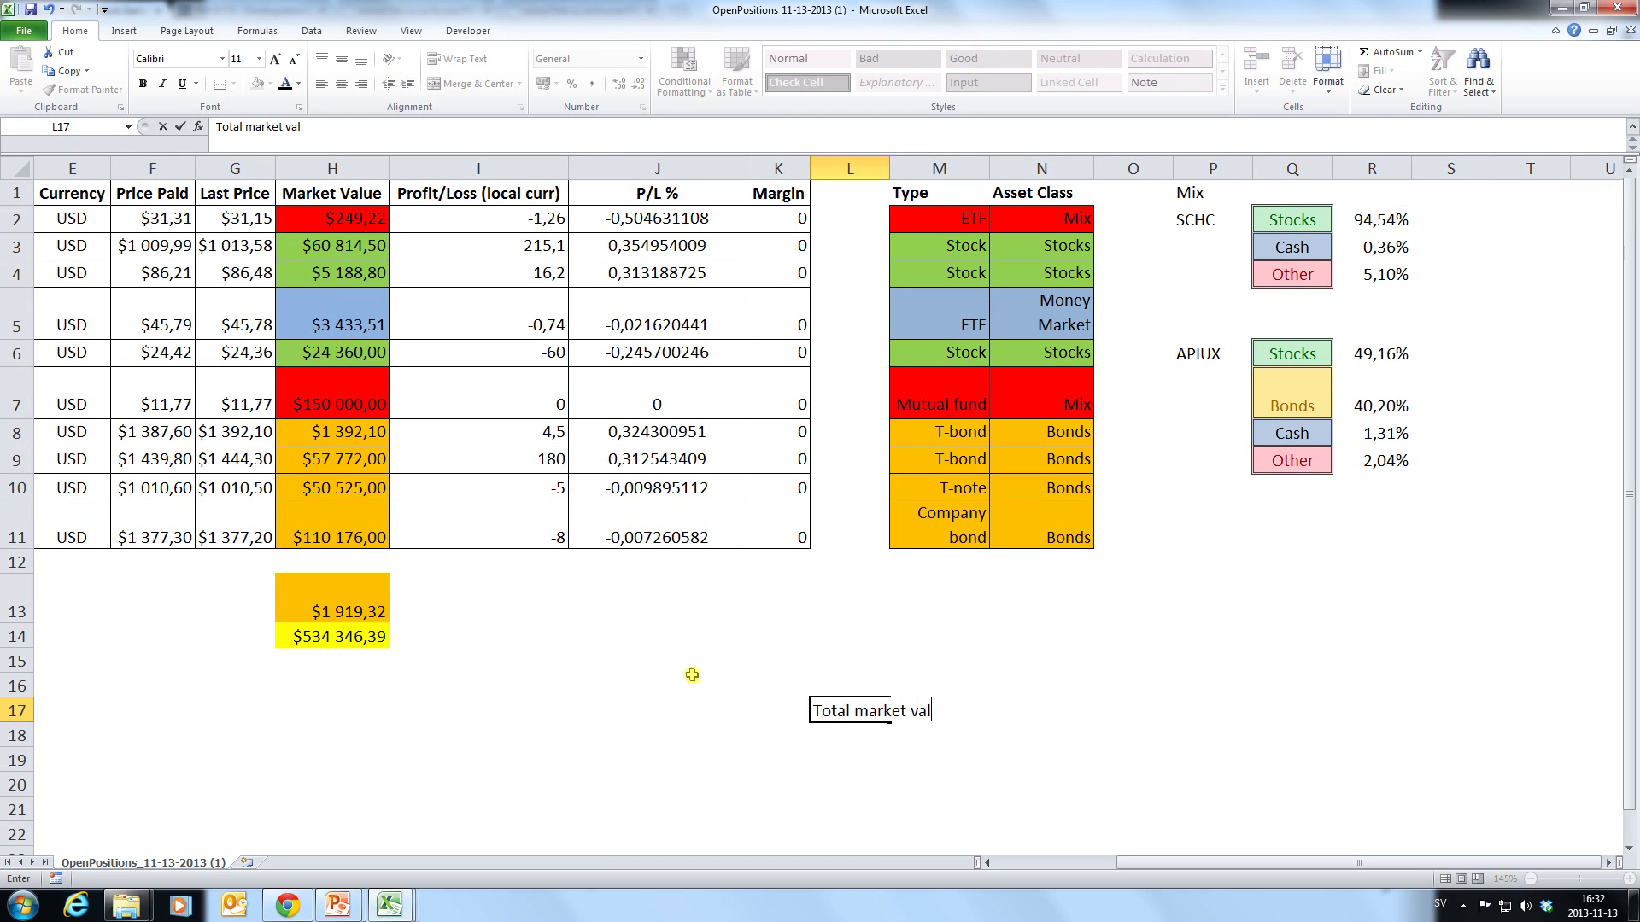
key("Return")
List the asset classes Stocks, Bonds, Money Market and Cash in J18 to J21.
key("Left")
key("Left")
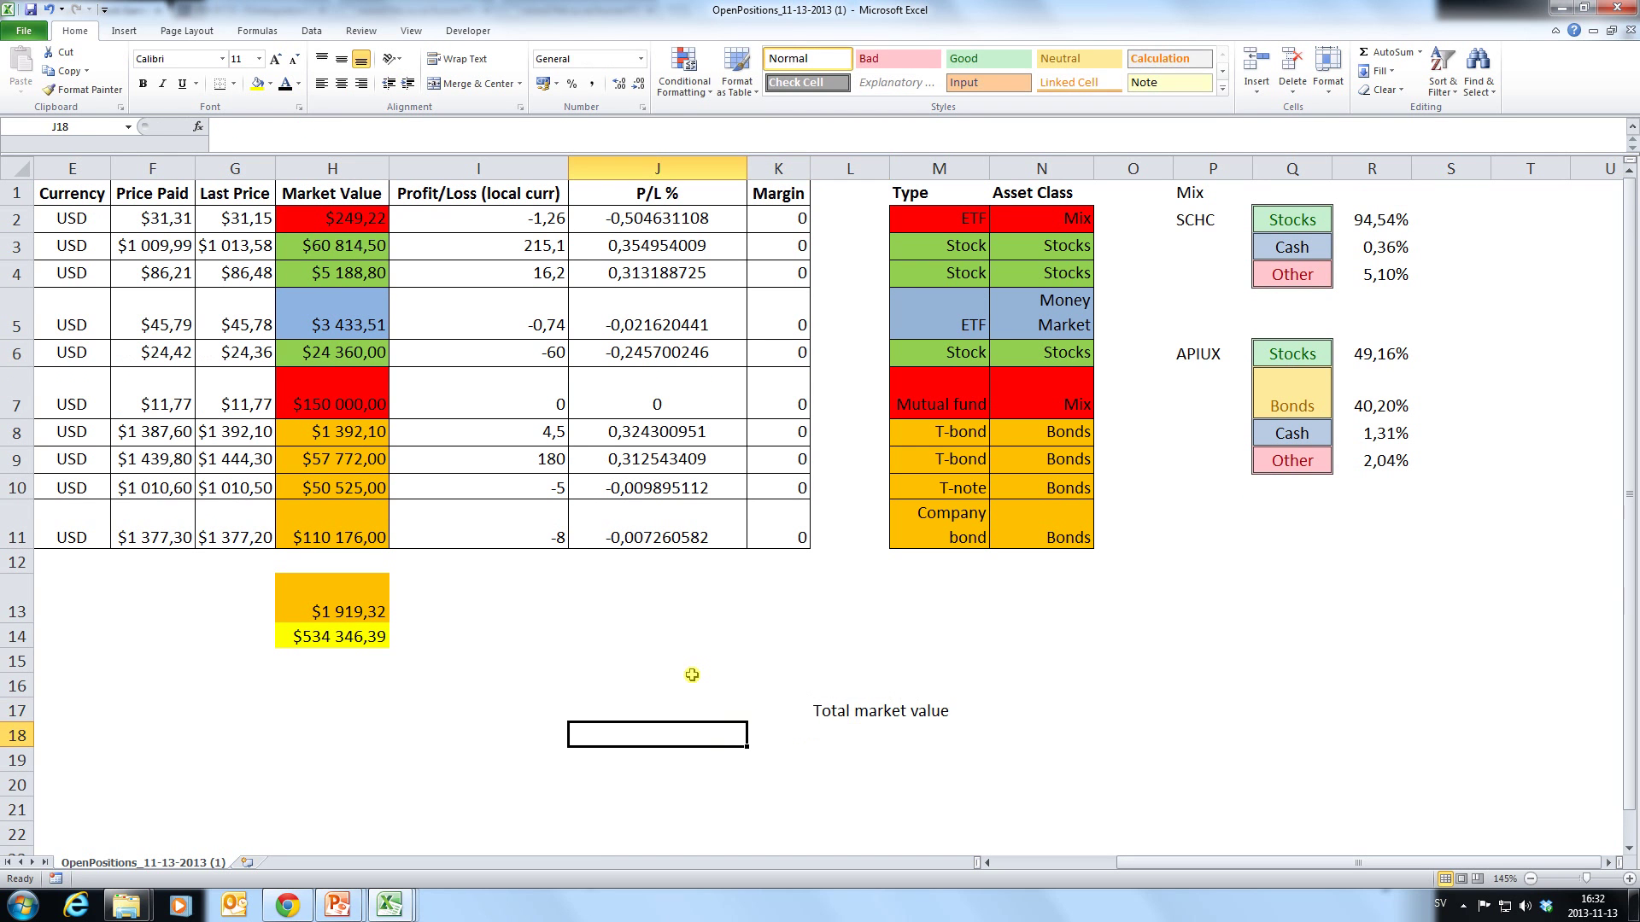
type("Stocks")
key("Return")
type("Bonds")
key("Return")
type("Money Market")
key("Return")
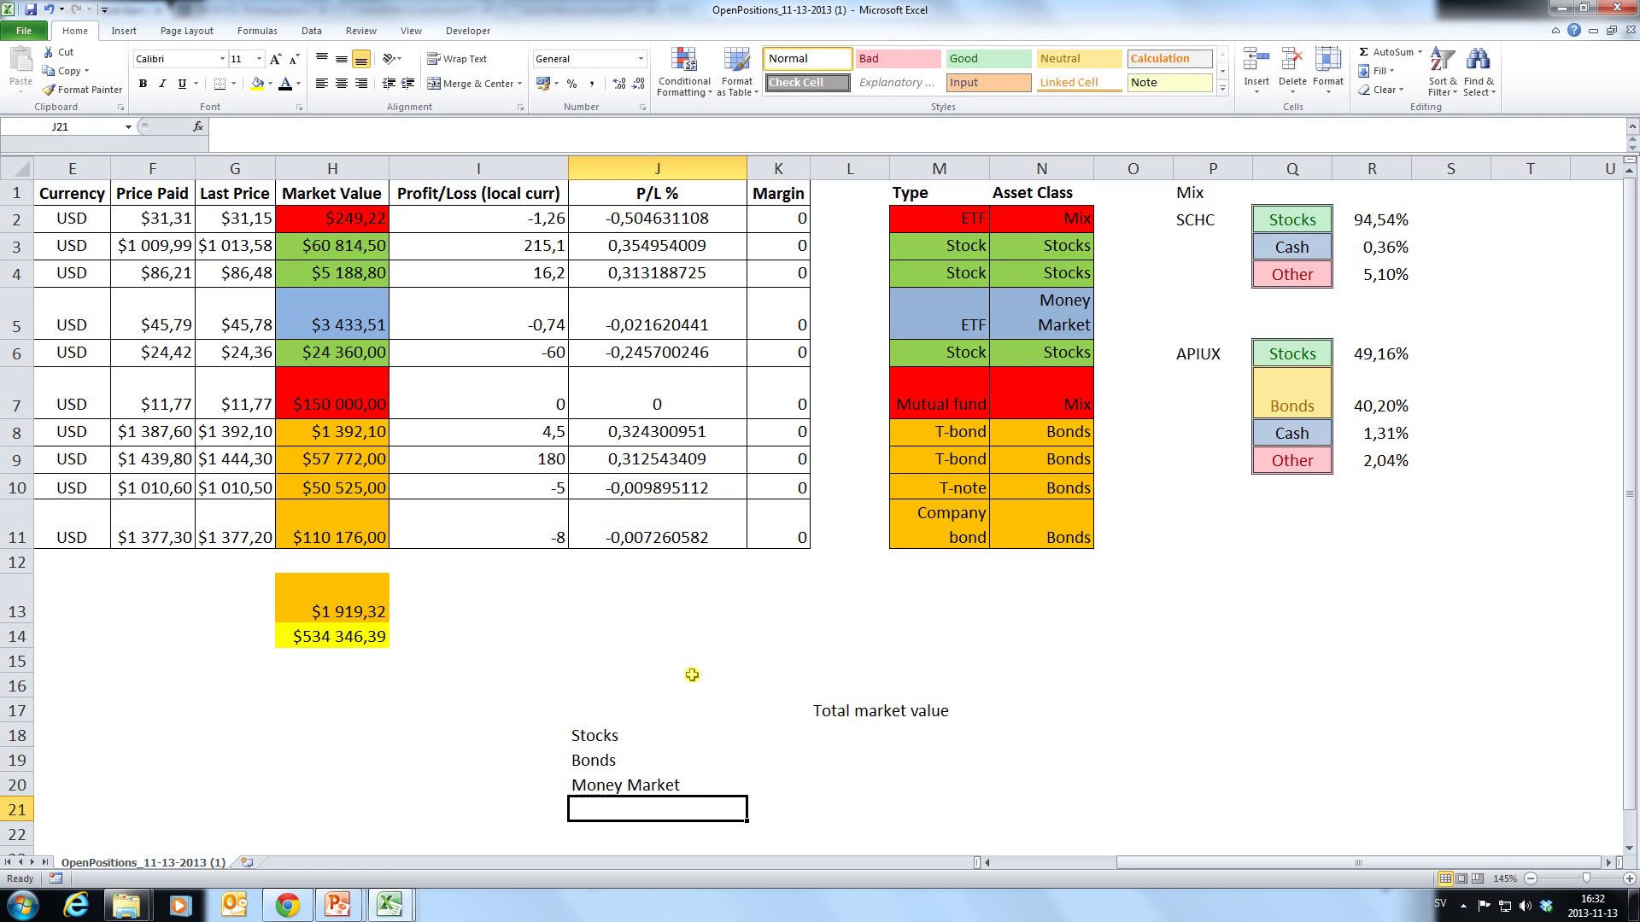
type("Cash")
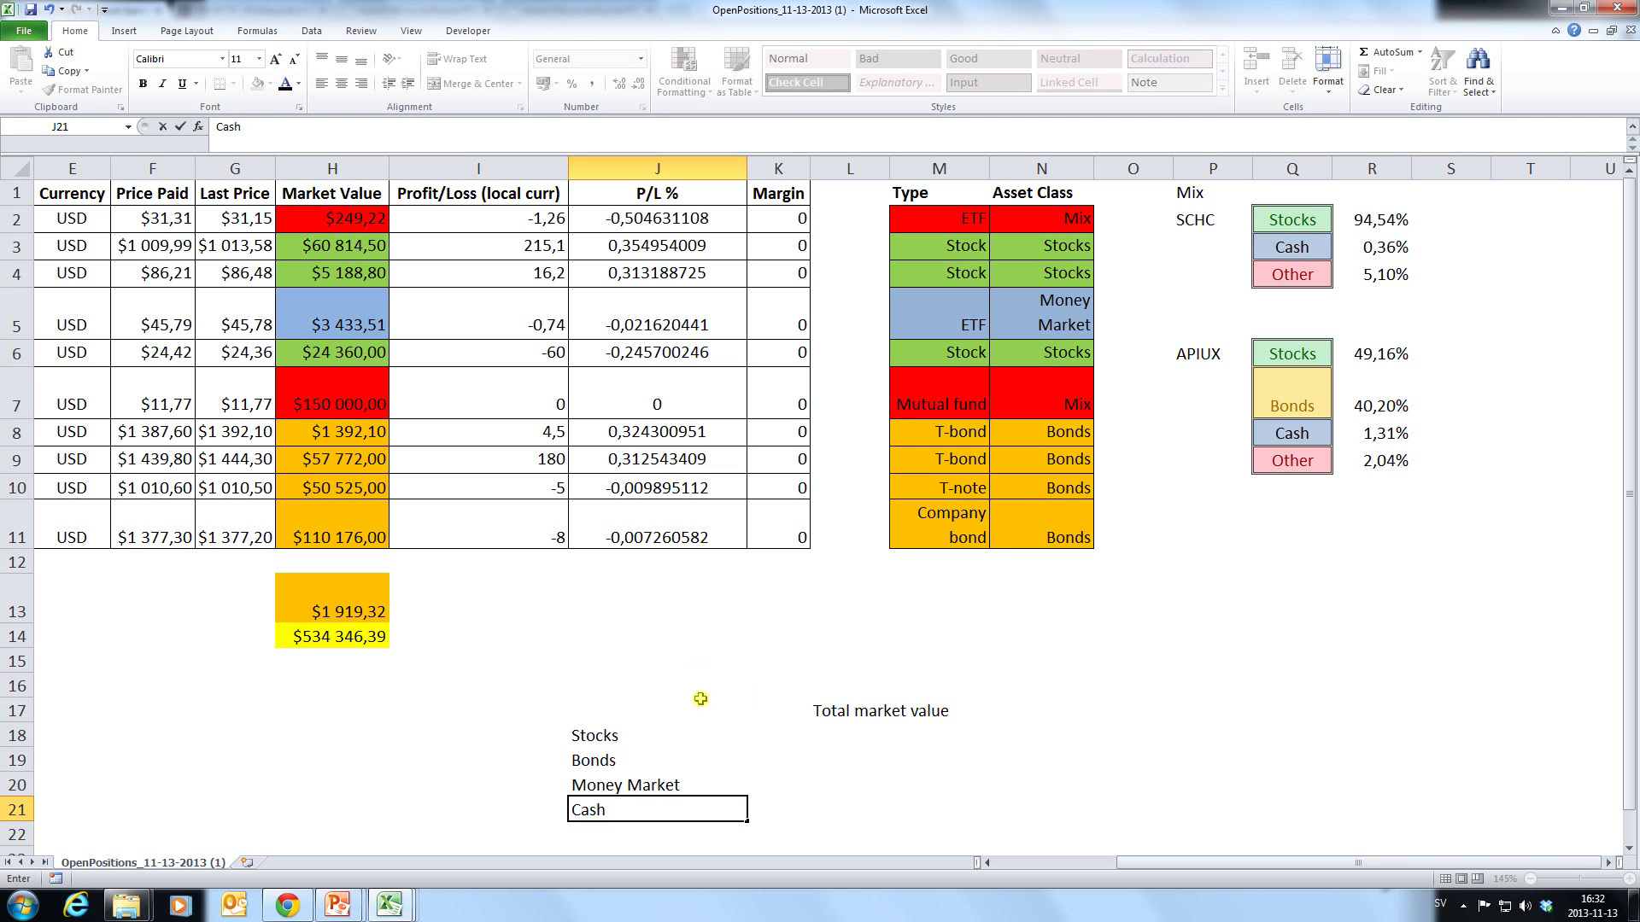
Fill the Stocks row J18:L18 with green and the Bonds row J19:L19 with orange.
left_click(622, 735)
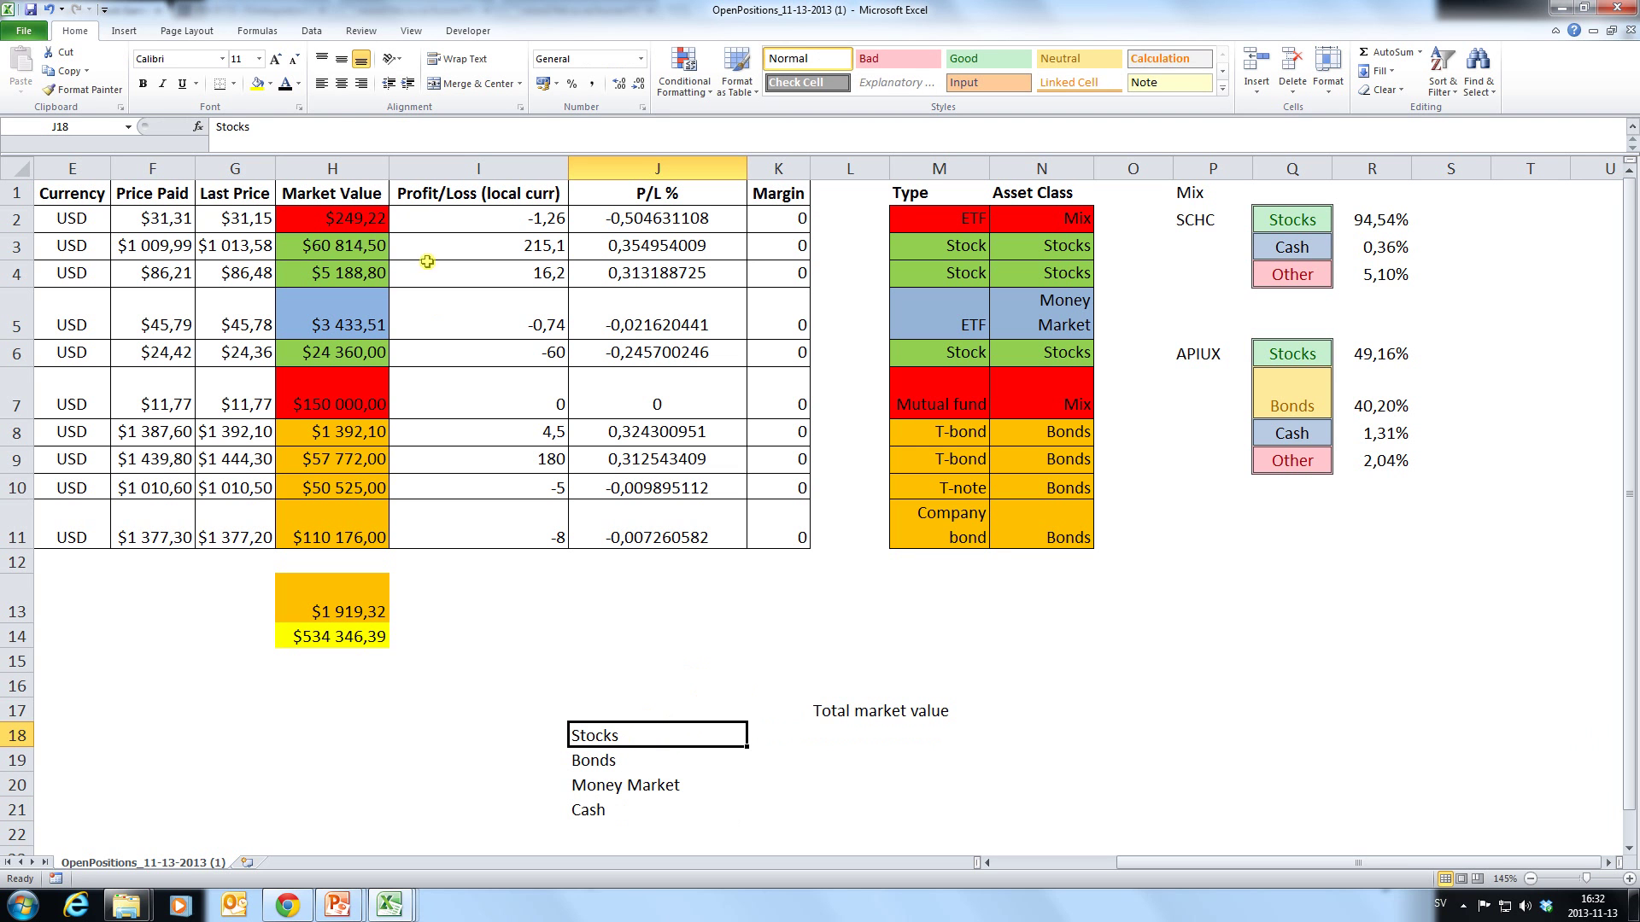
left_click(268, 84)
left_click(315, 218)
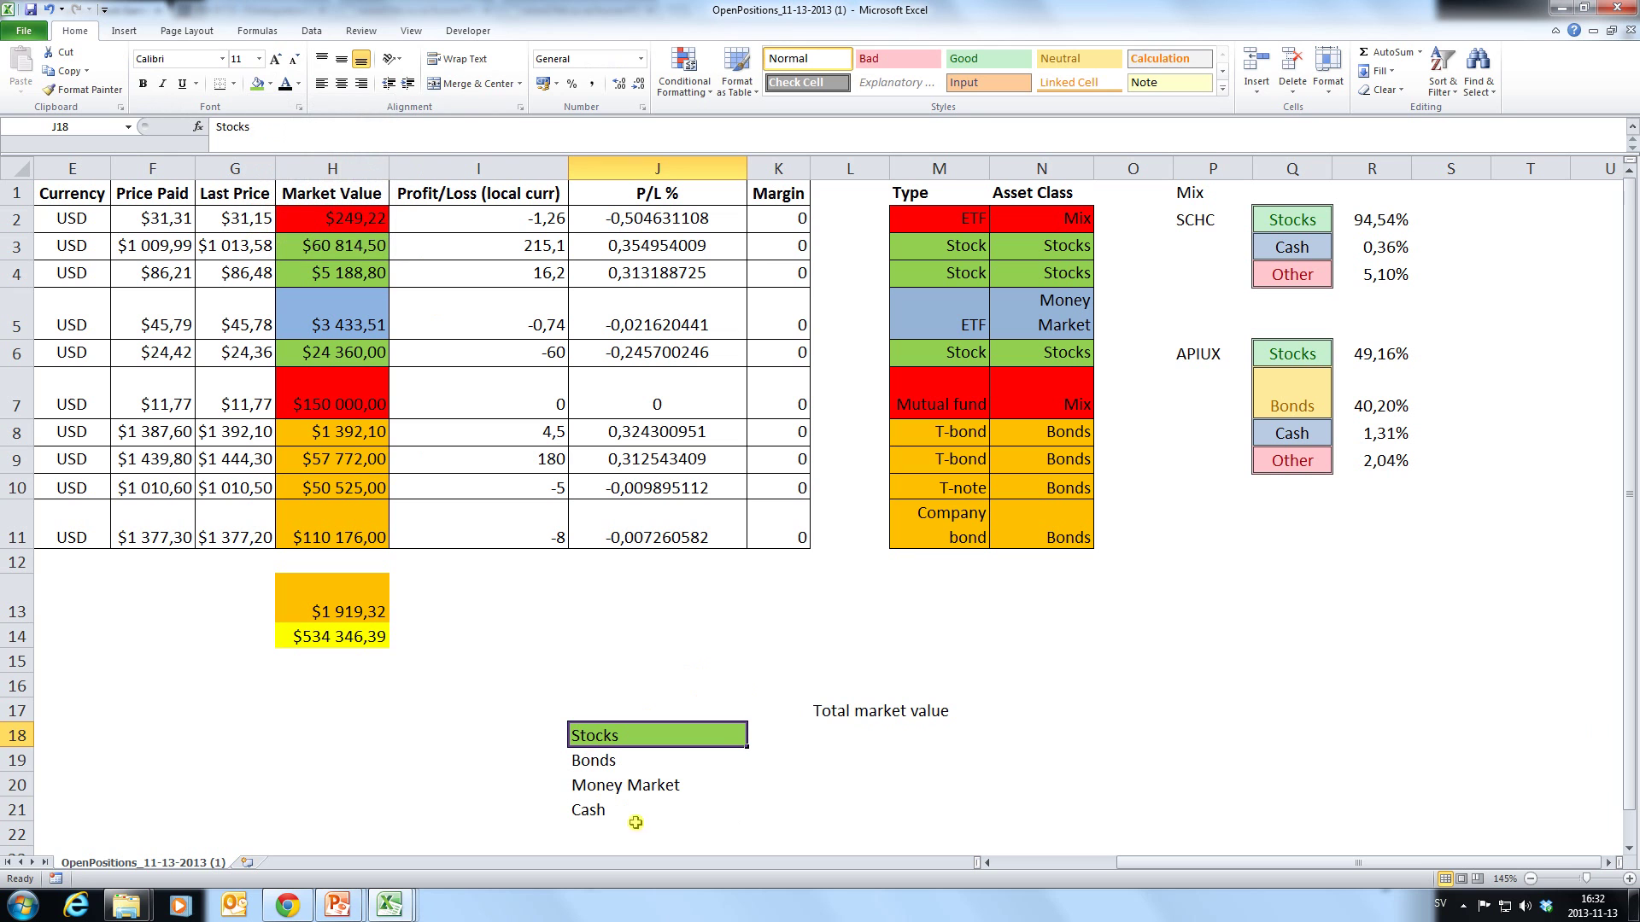
left_click(854, 741, "shift")
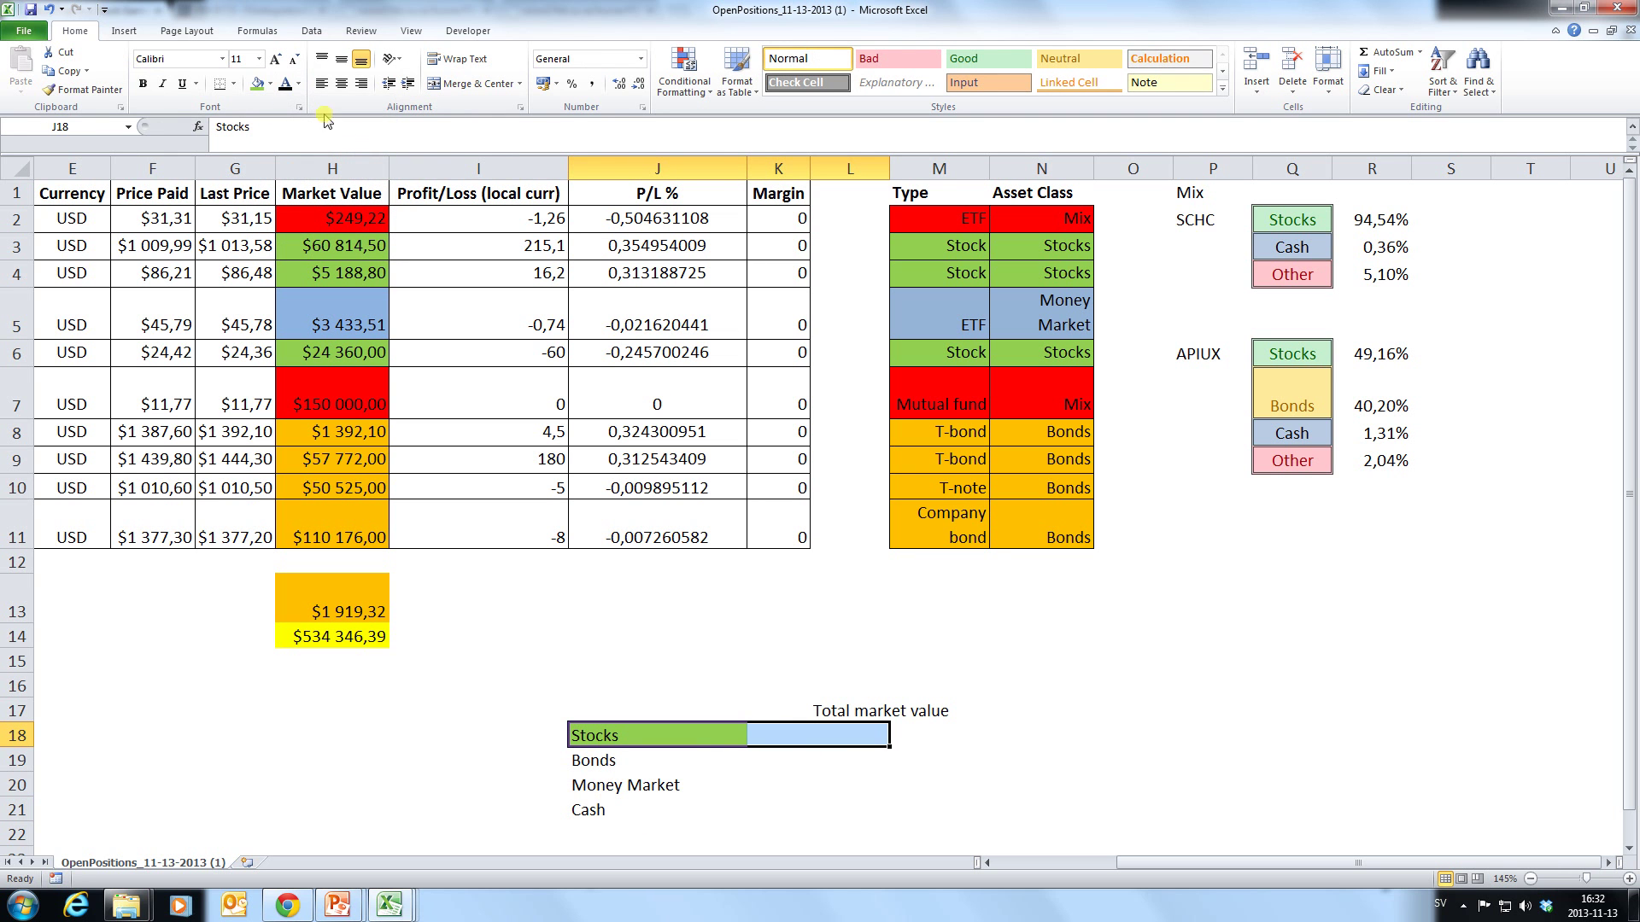
left_click(257, 84)
left_click_drag(649, 756, 854, 760)
left_click(270, 84)
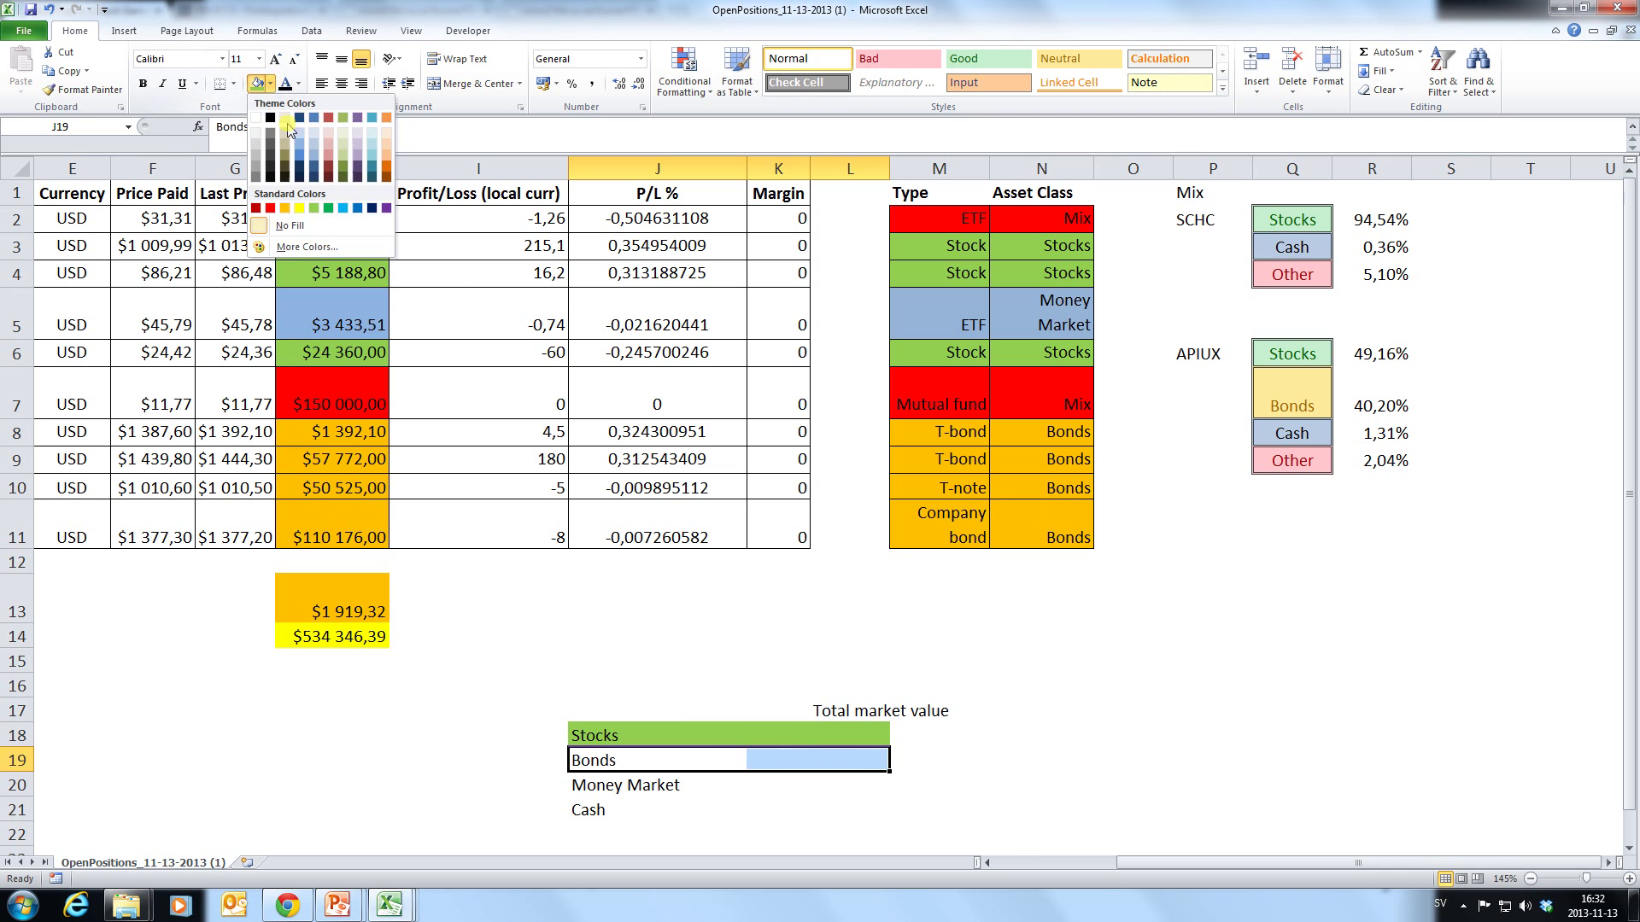
left_click(284, 208)
Fill the Money Market row J20:L20 with light blue and the Cash row J21:L21 with yellow.
left_click(668, 787)
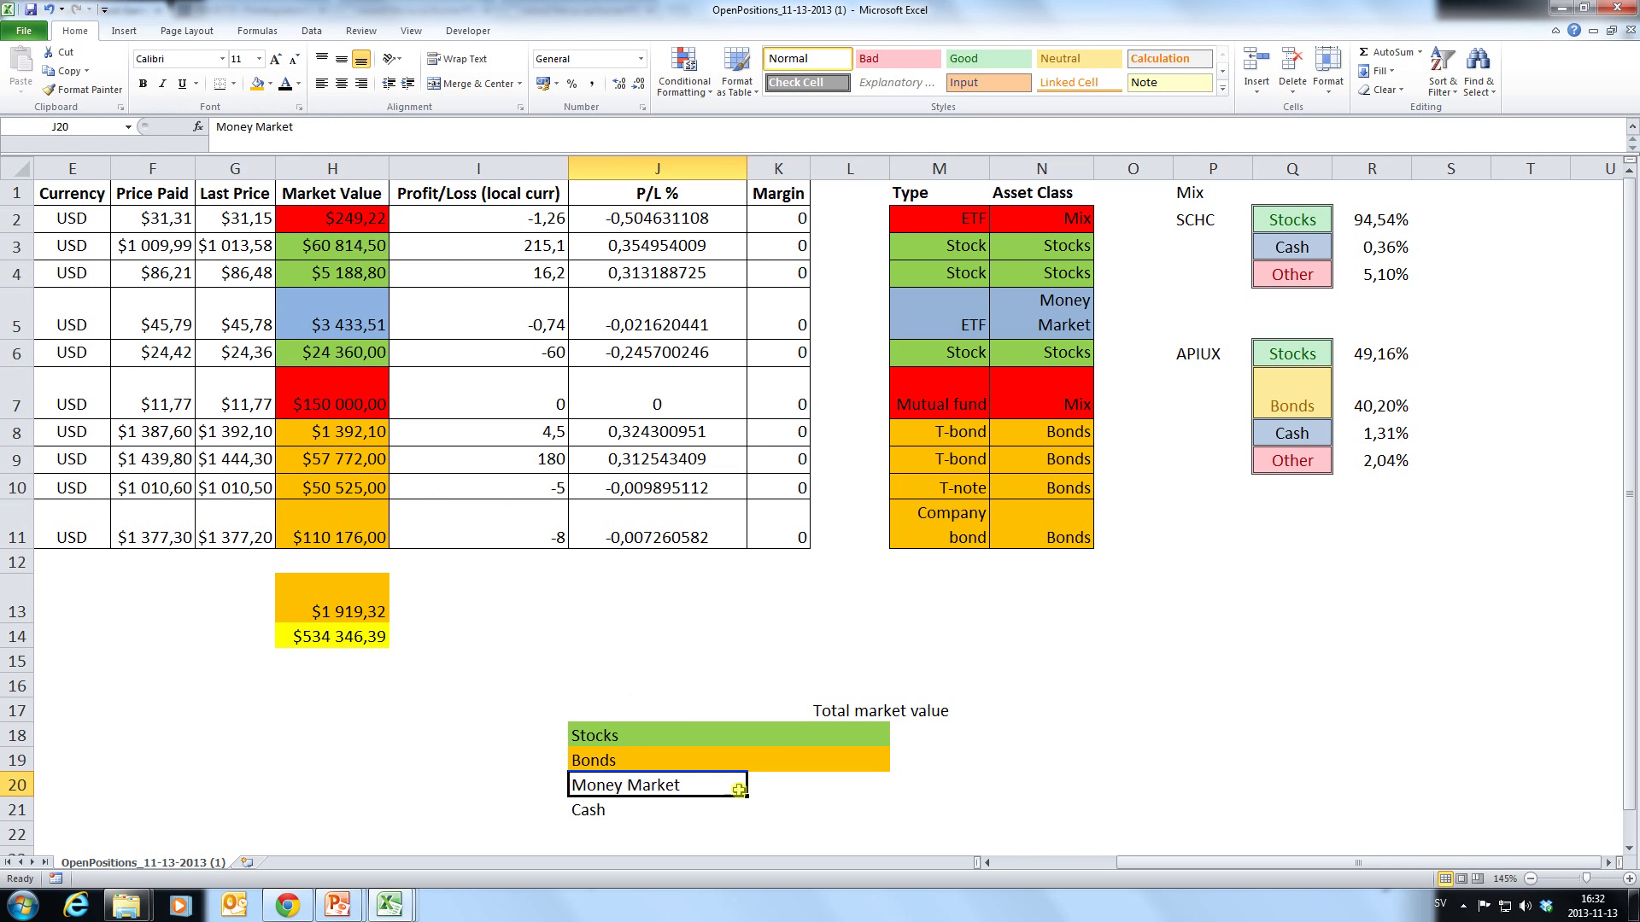
left_click_drag(668, 787, 854, 786)
left_click(270, 84)
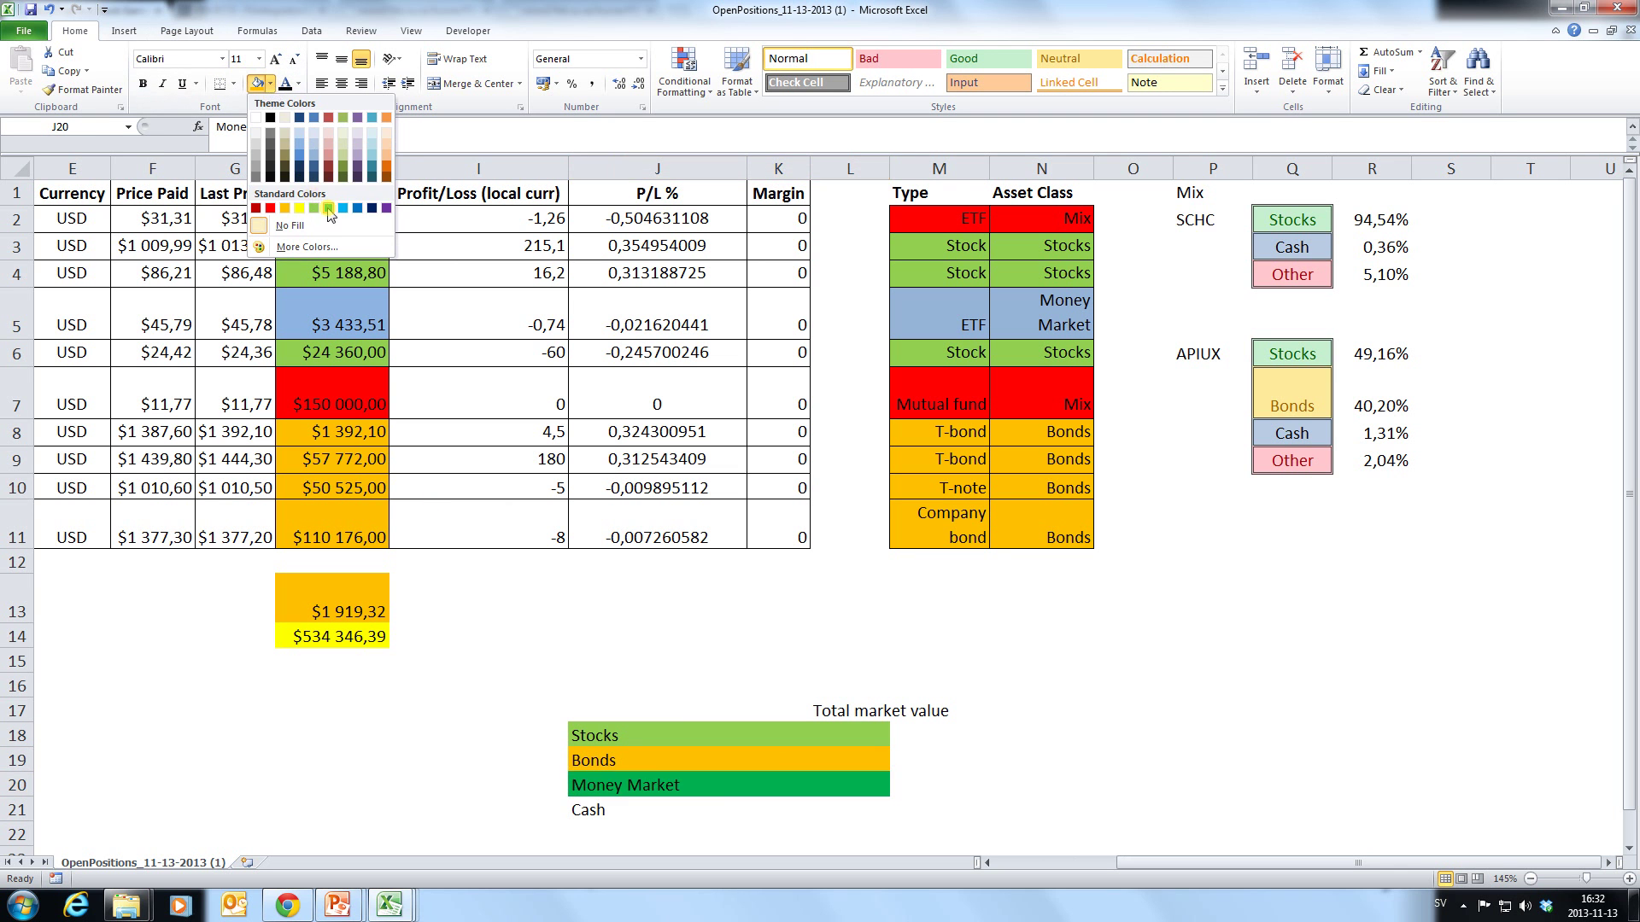
left_click(299, 141)
left_click_drag(576, 816, 838, 809)
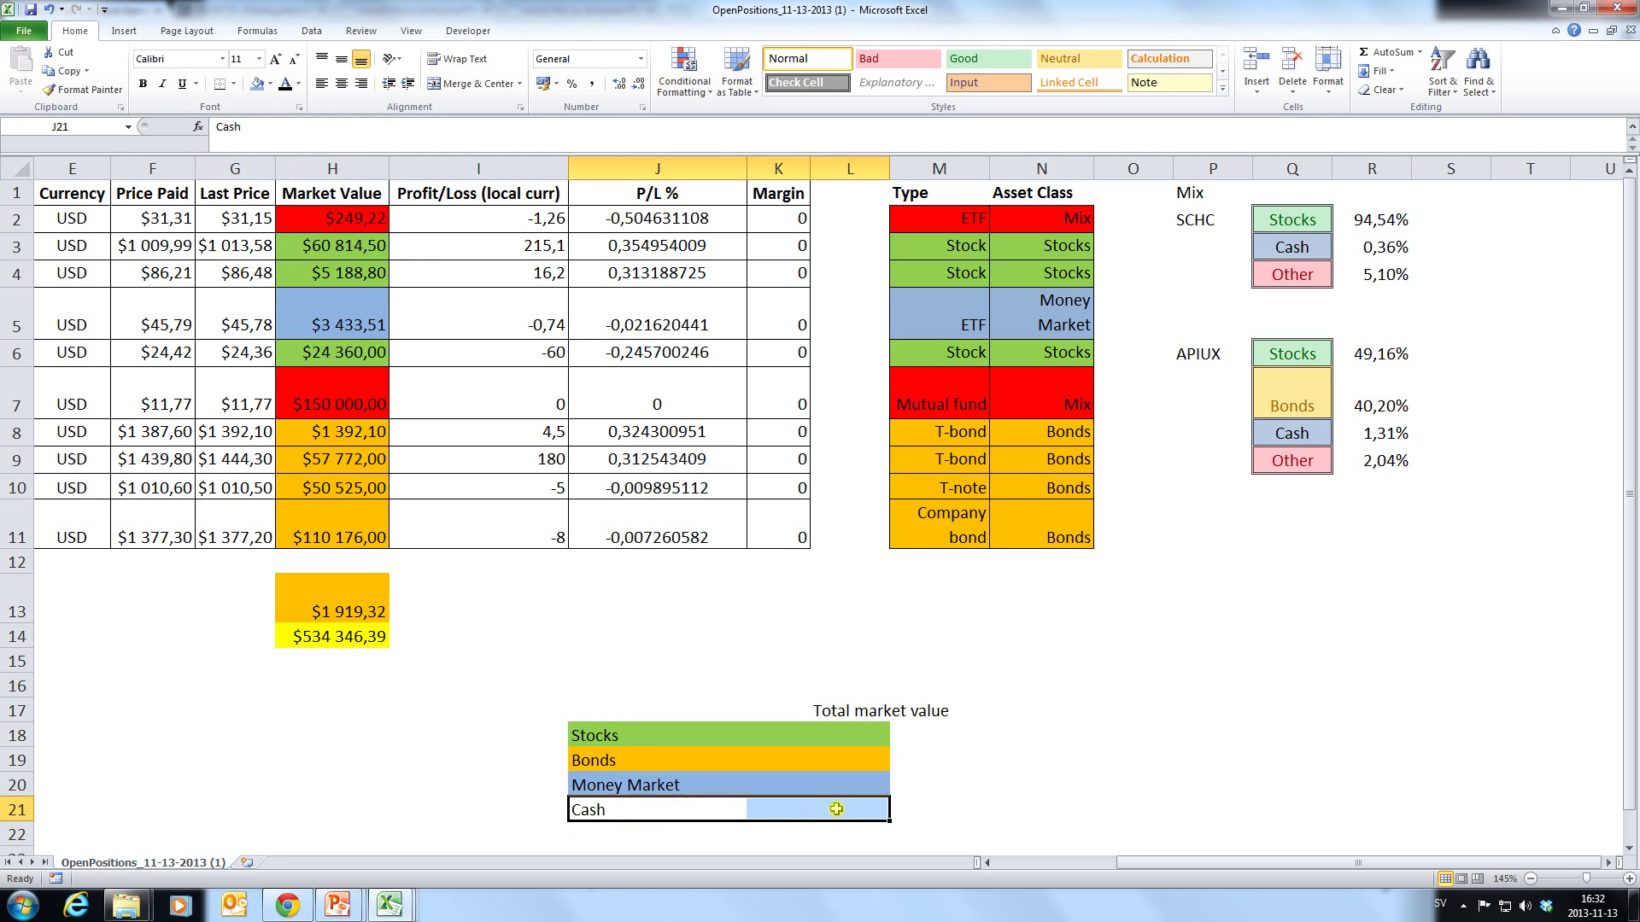
left_click(272, 83)
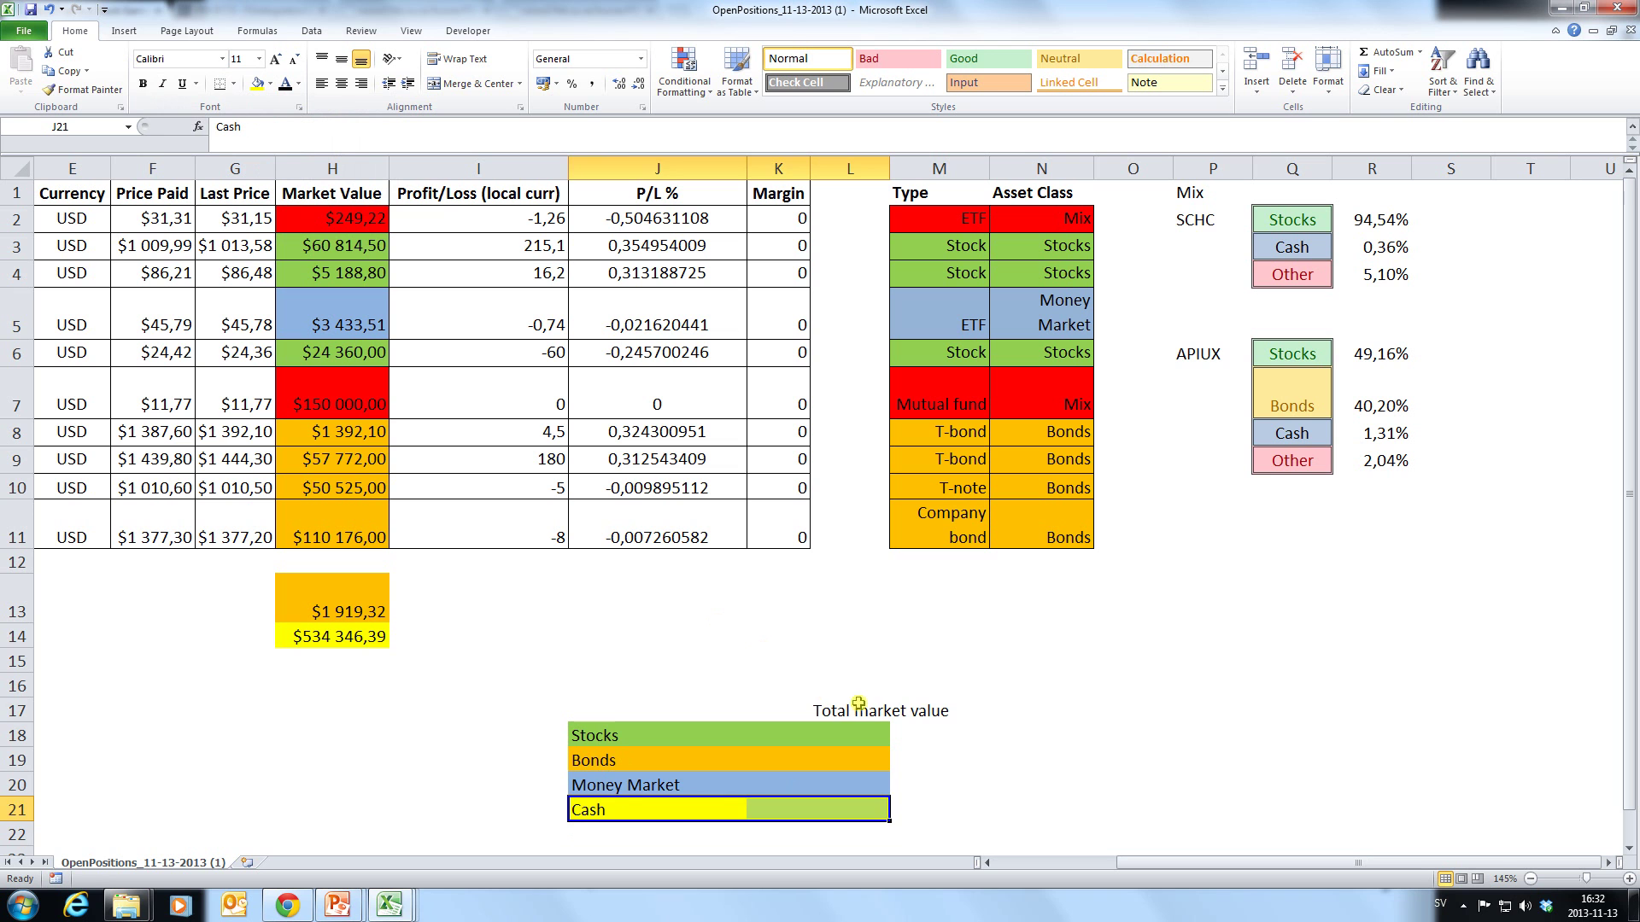
Make the Total market value heading bold and move it one cell over to K17.
left_click(858, 703)
key("ctrl+b")
left_click_drag(845, 700, 766, 700)
left_click(971, 701)
left_click(1049, 703)
Begin the Stocks total in L18 with a formula adding the direct stock holdings, =H3+H4+H6.
left_click(837, 740)
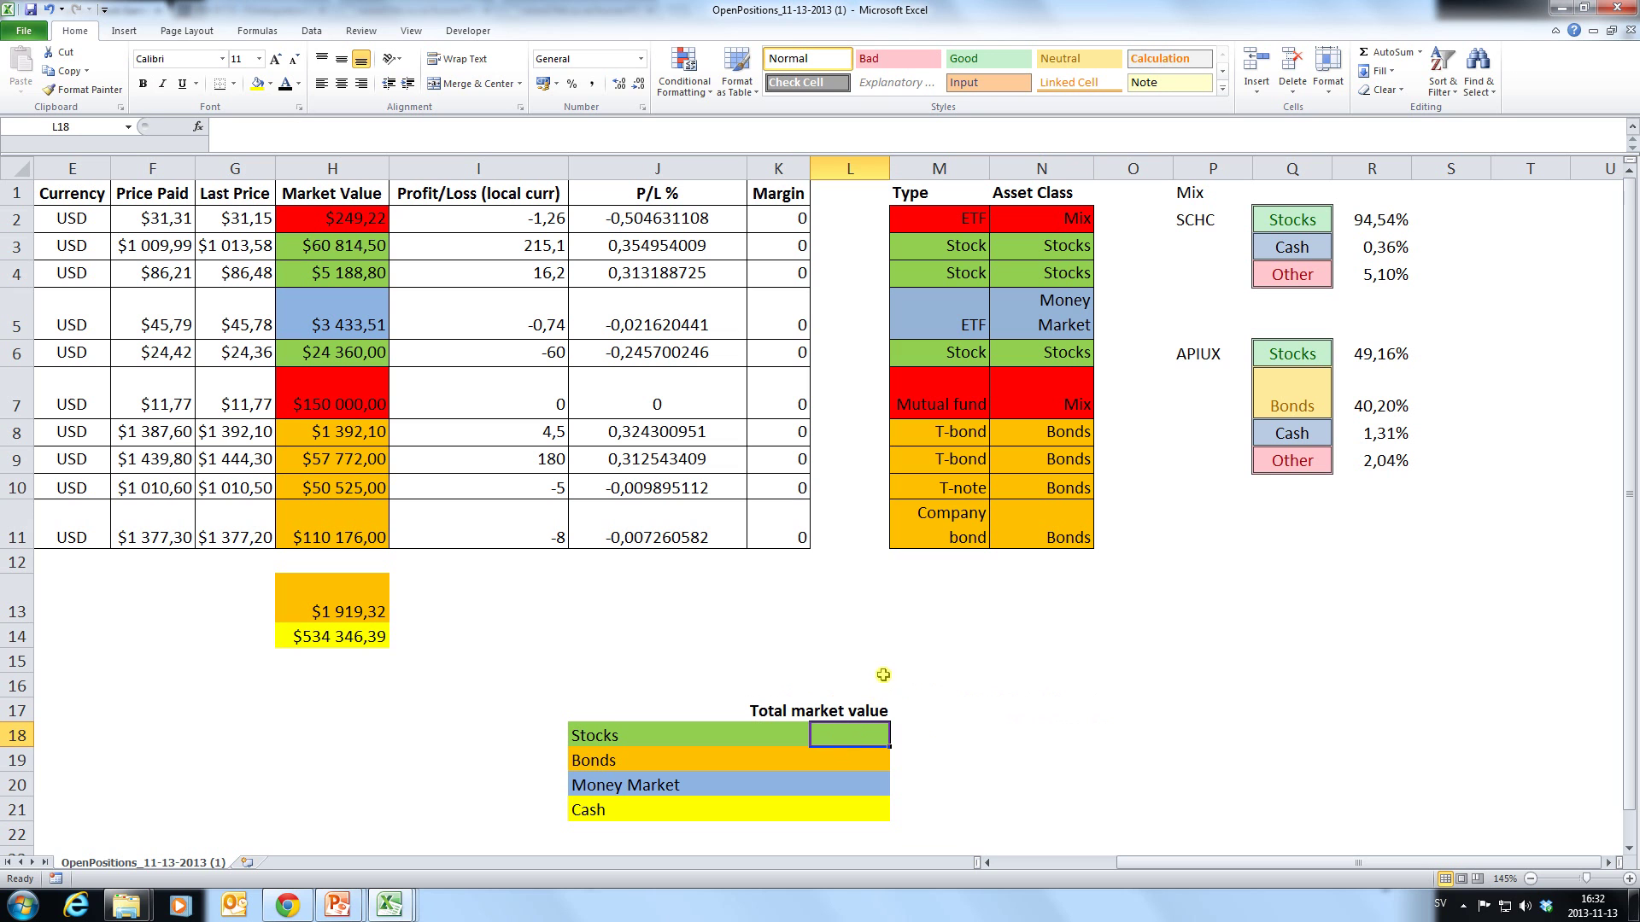
type("=")
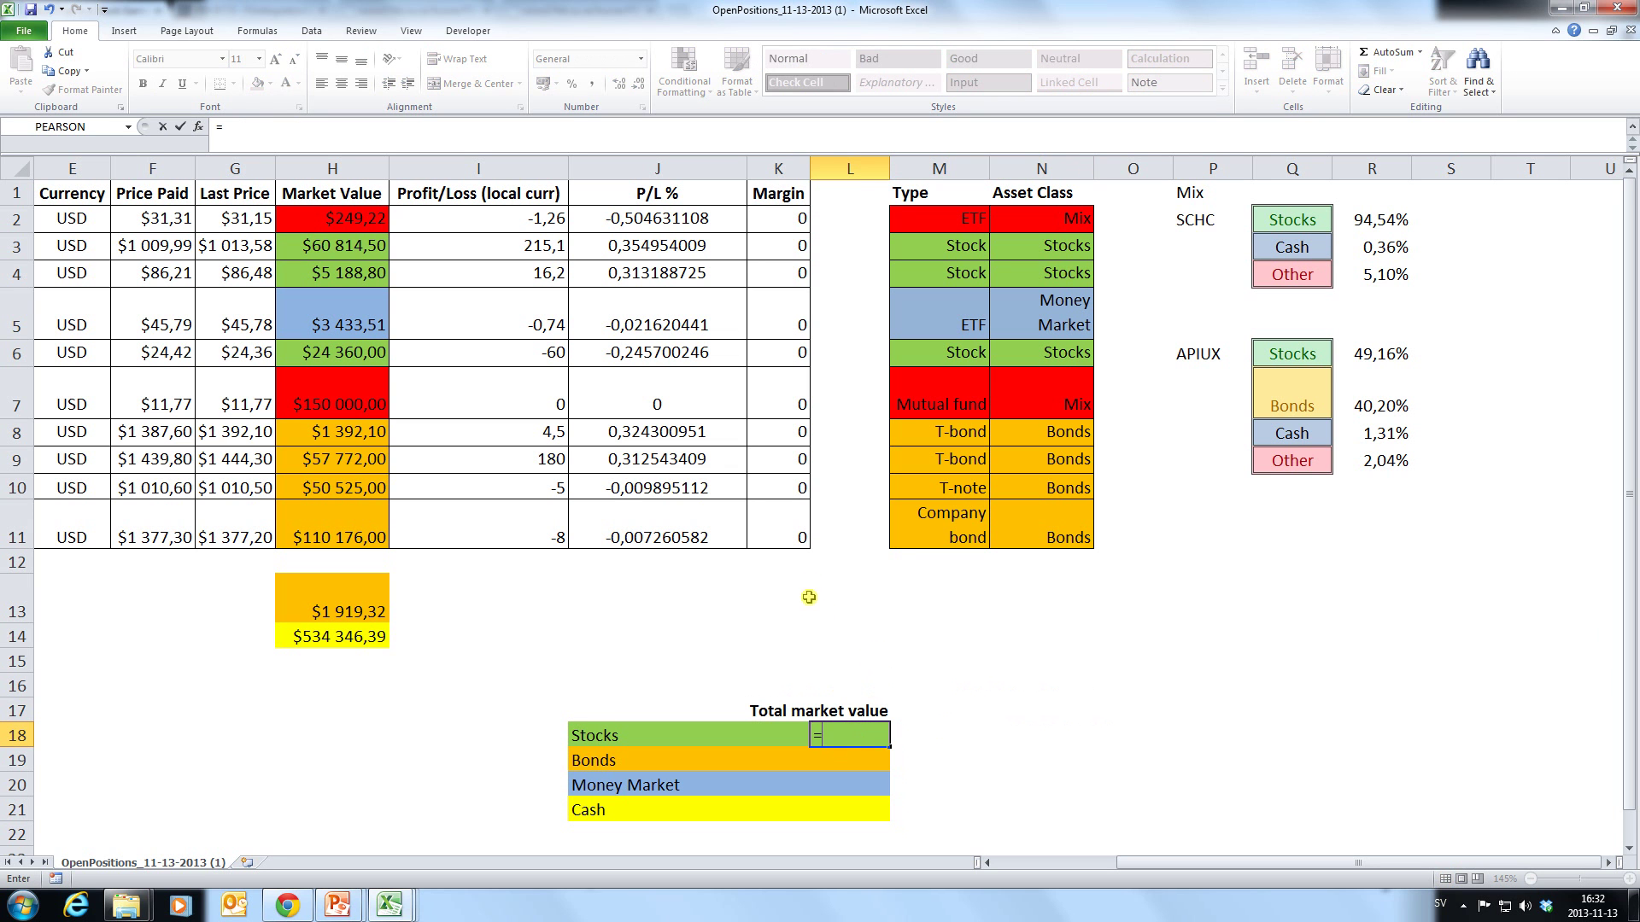
left_click(341, 243)
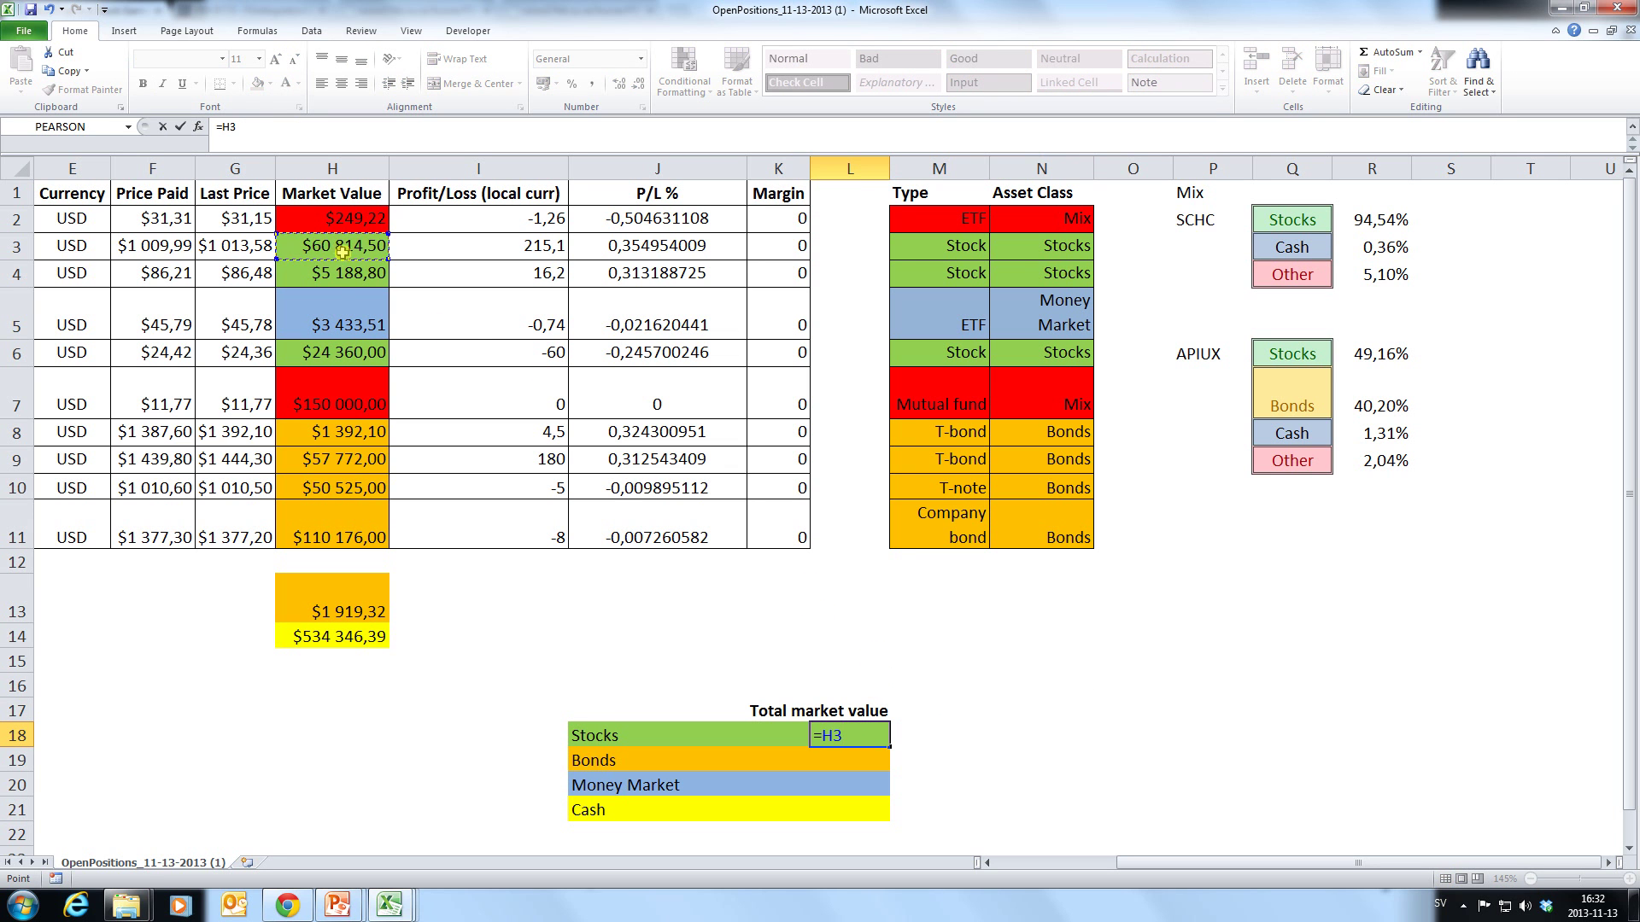
type("+")
left_click(341, 274)
type("+")
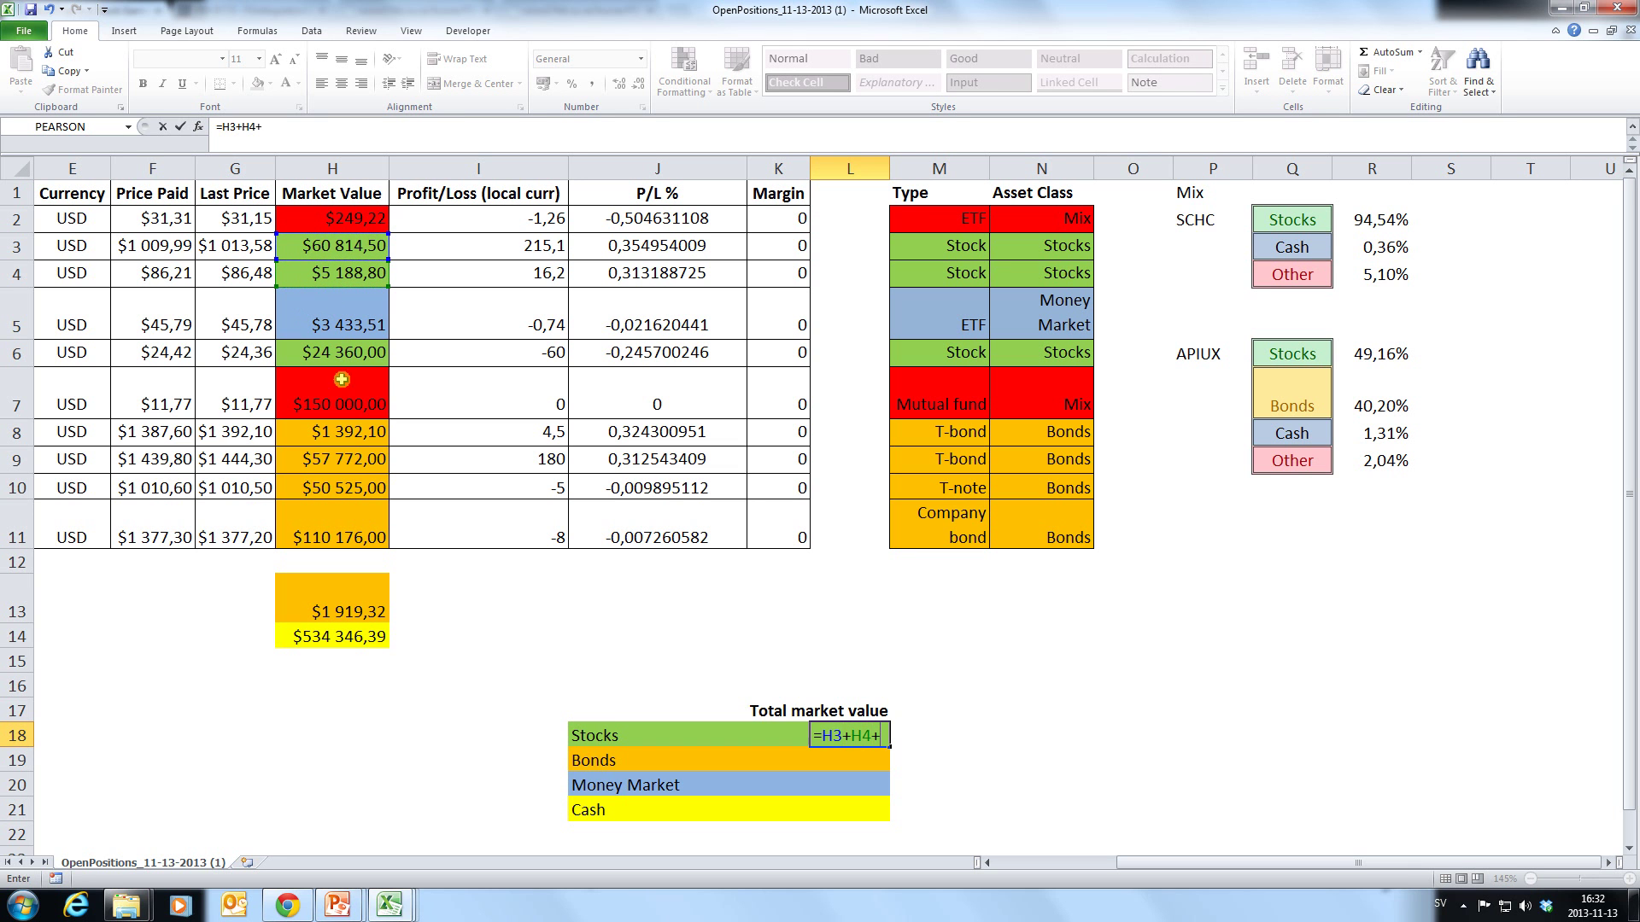
left_click(344, 360)
Complete the Stocks formula in L18 with the stock portions of SCHC and APIUX, +H2*R2+H7*R6.
type("+")
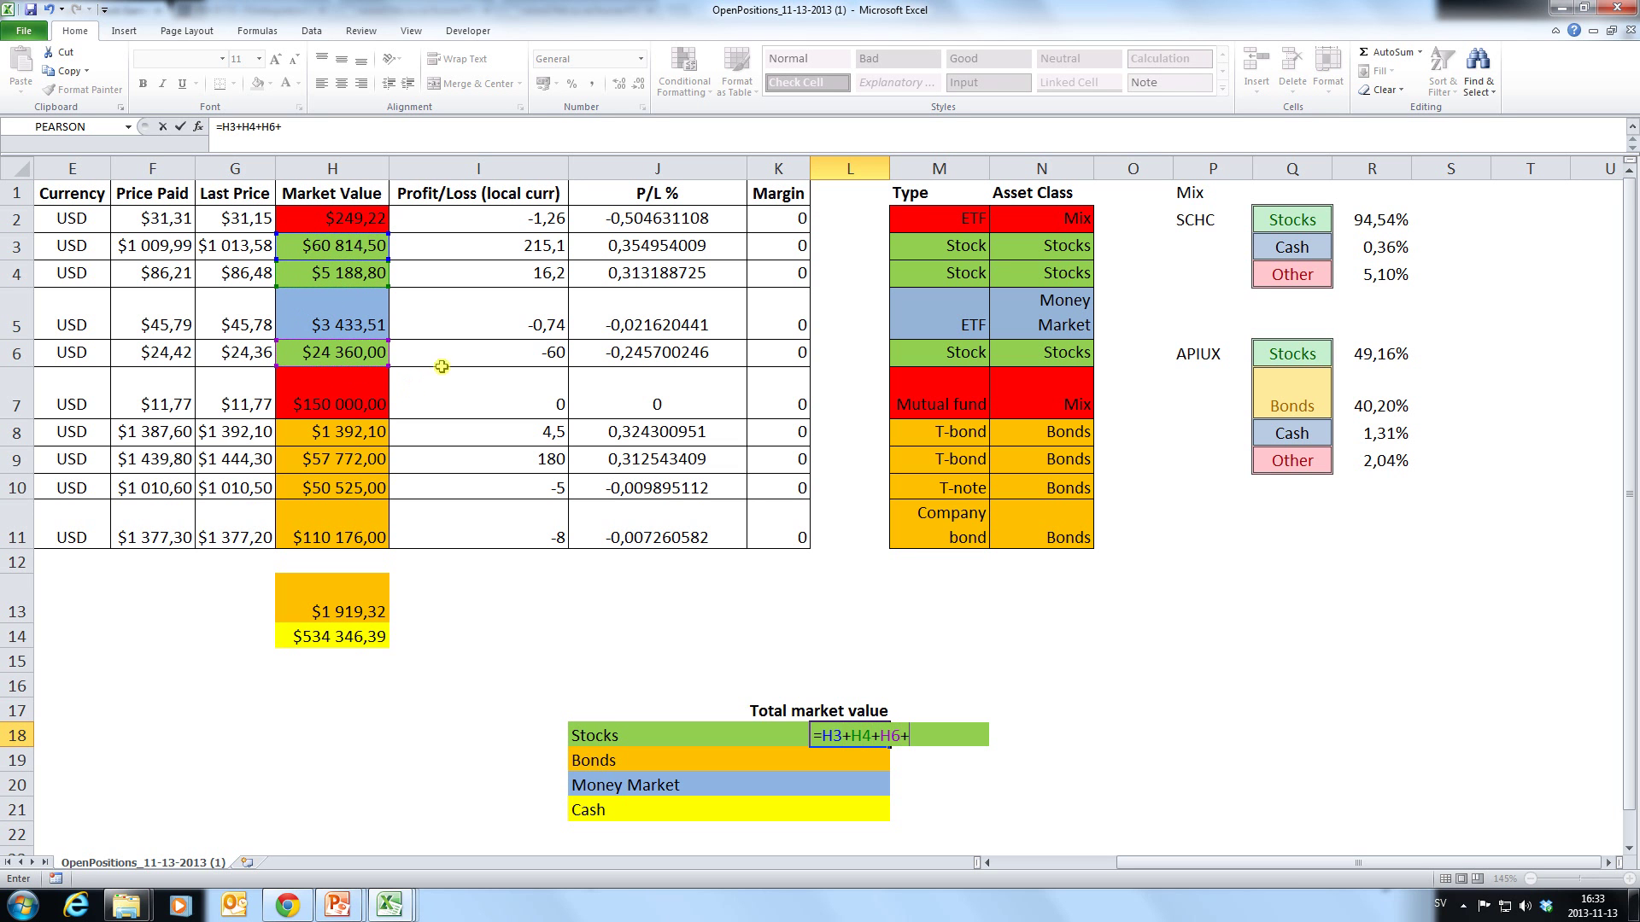
left_click(368, 221)
type("*")
left_click(1391, 224)
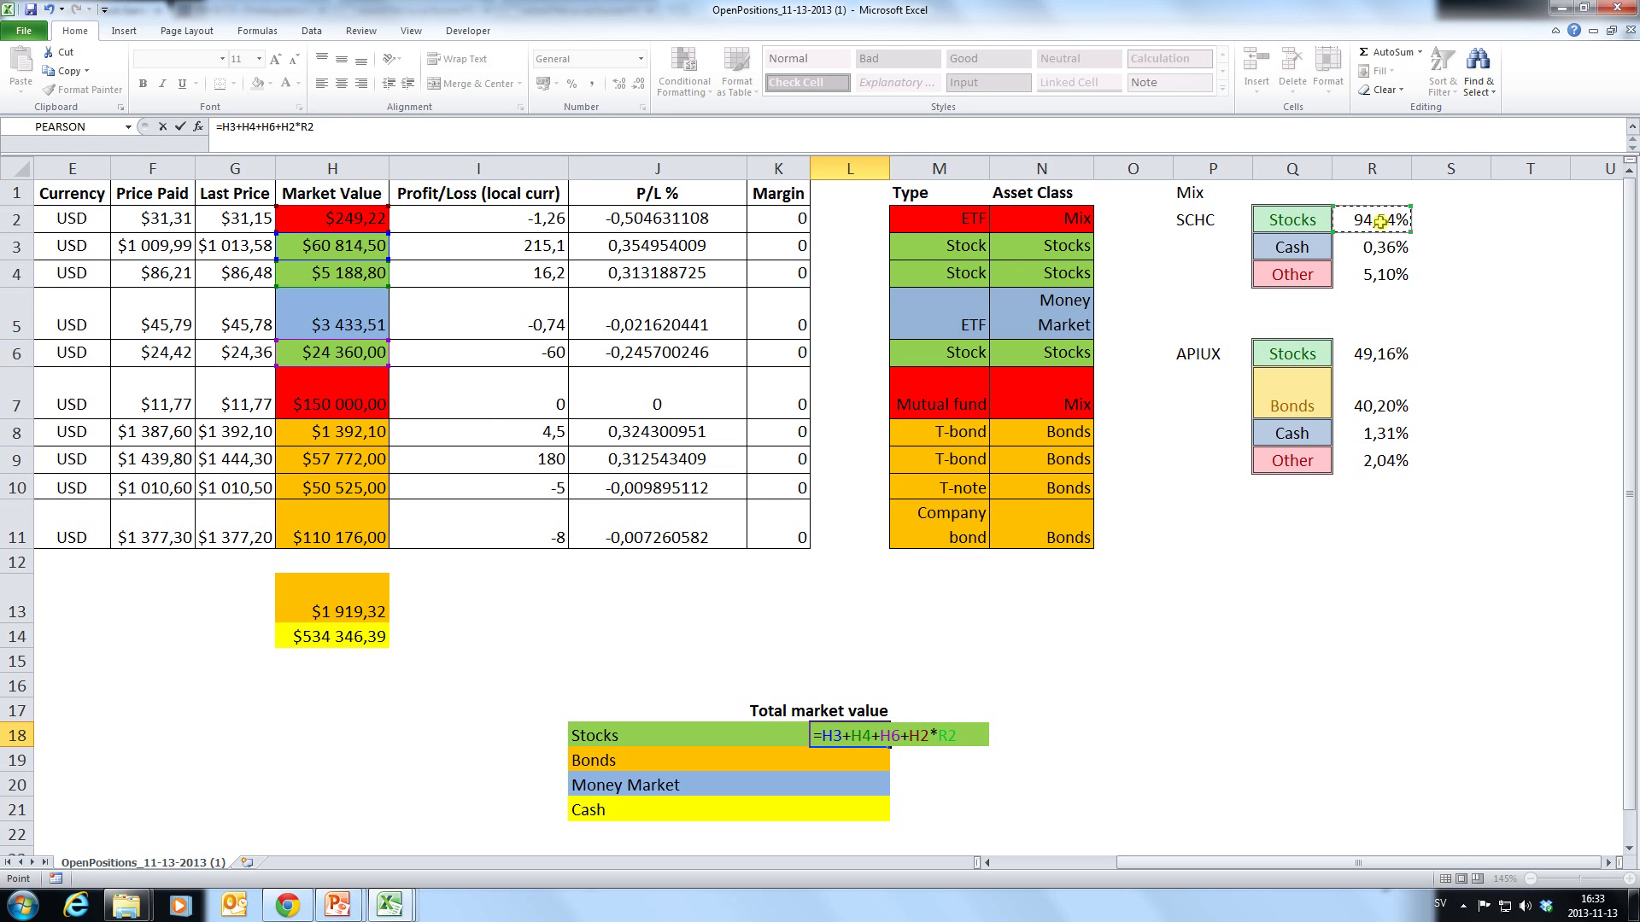
type("+")
left_click(361, 403)
type("*")
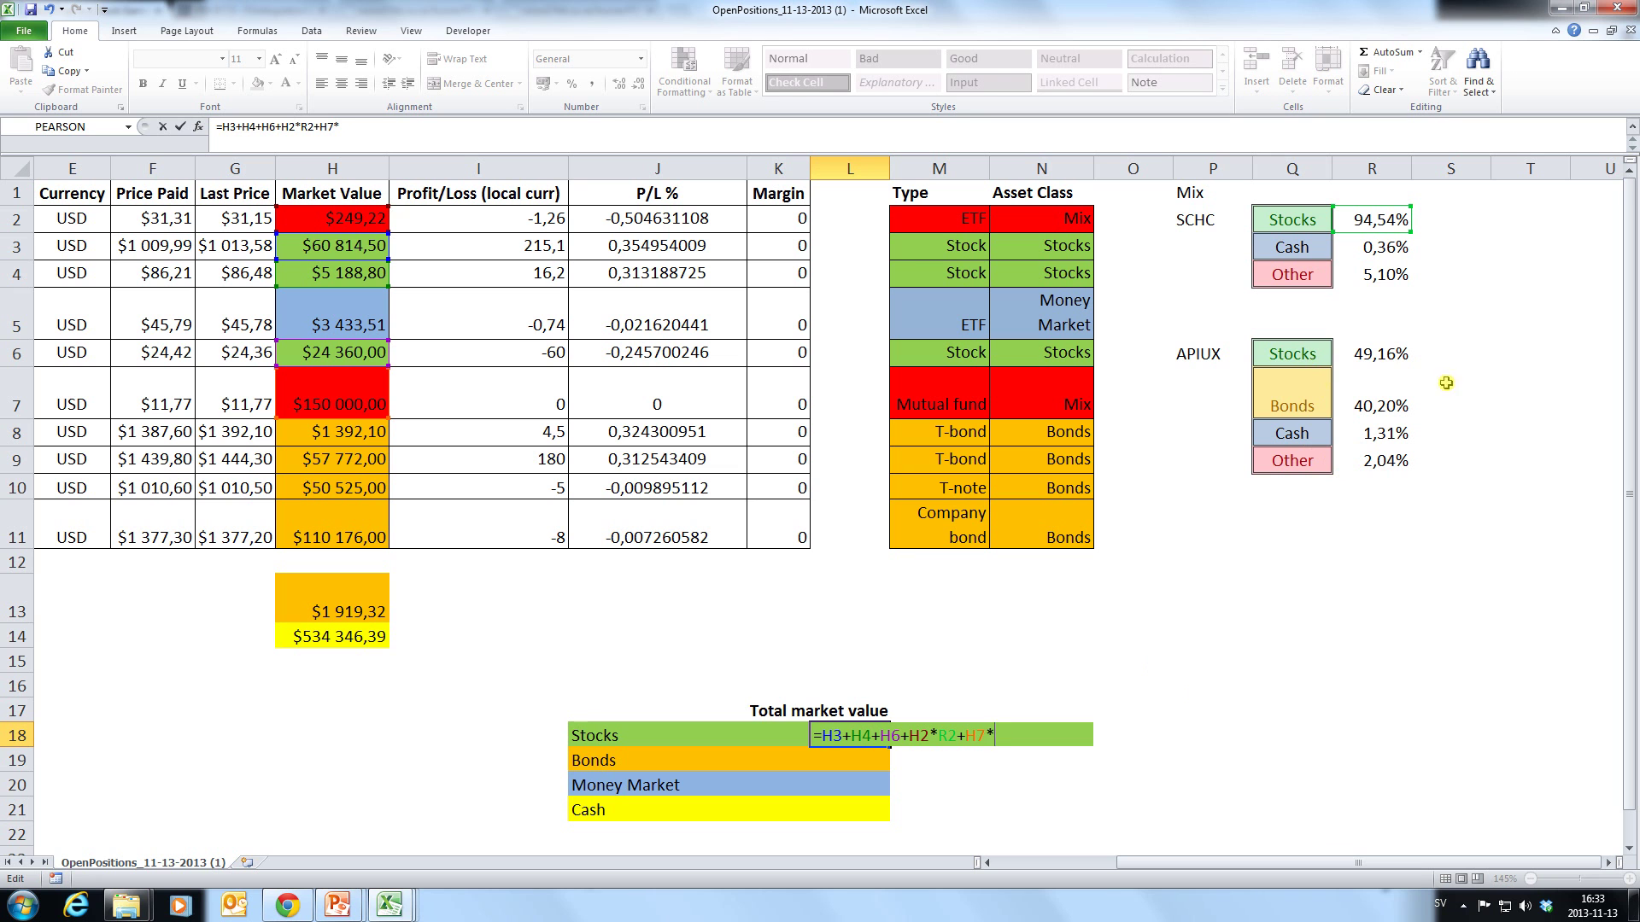
left_click(1392, 358)
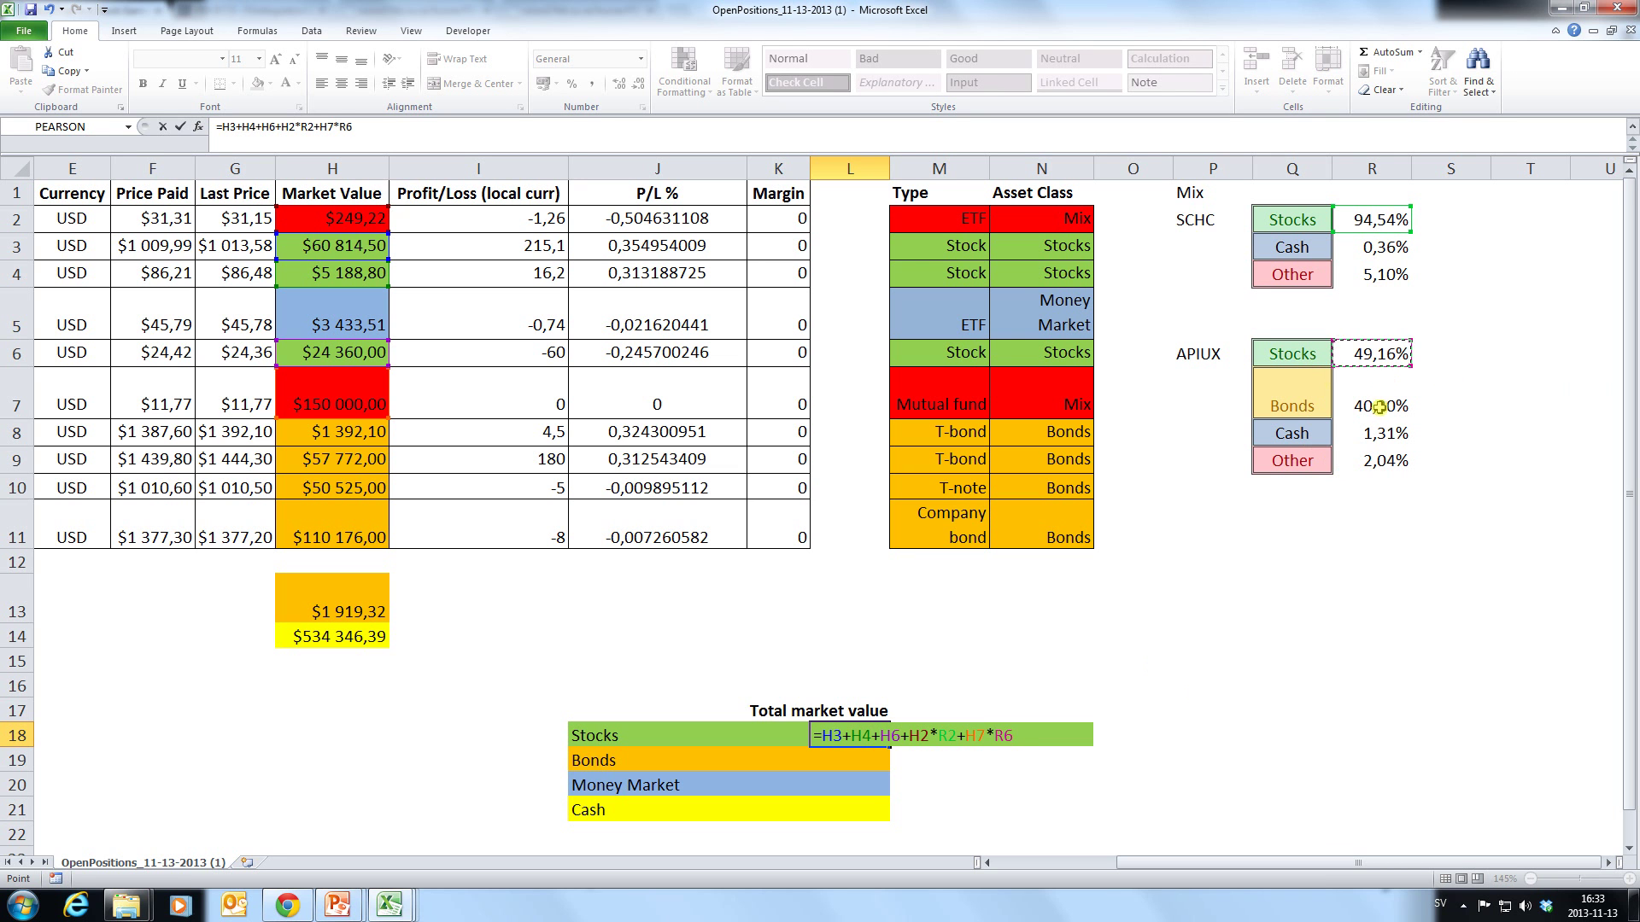
key("Return")
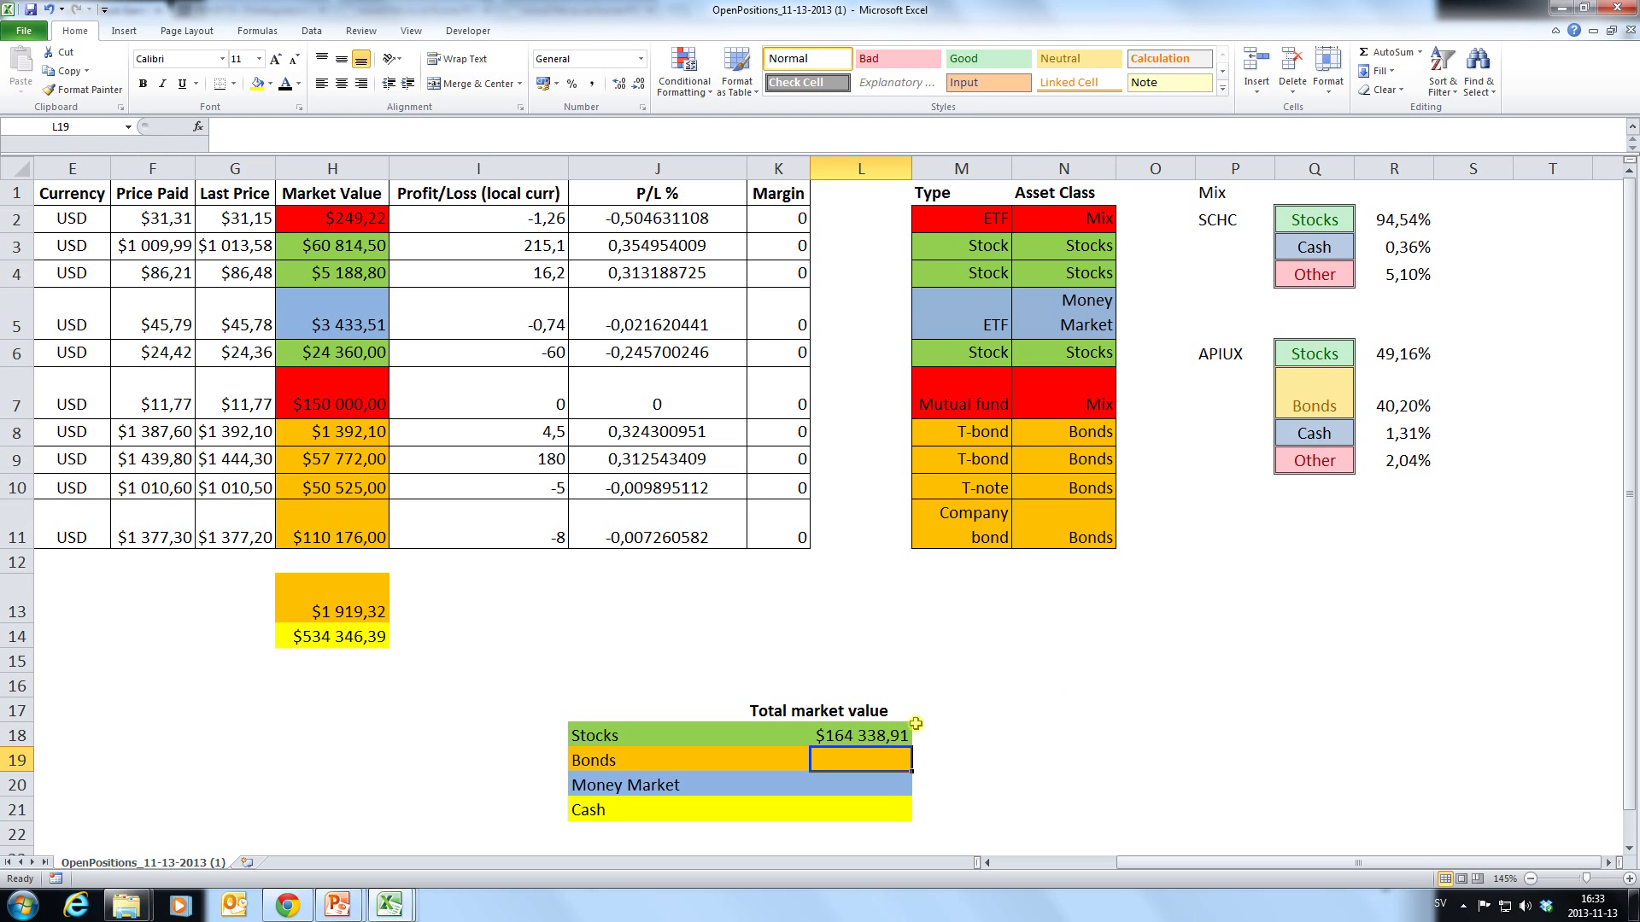
Begin the Bonds total in L19 by adding the bond holdings and accrued interest, =H8+H9+H10+H11+H13.
type("=")
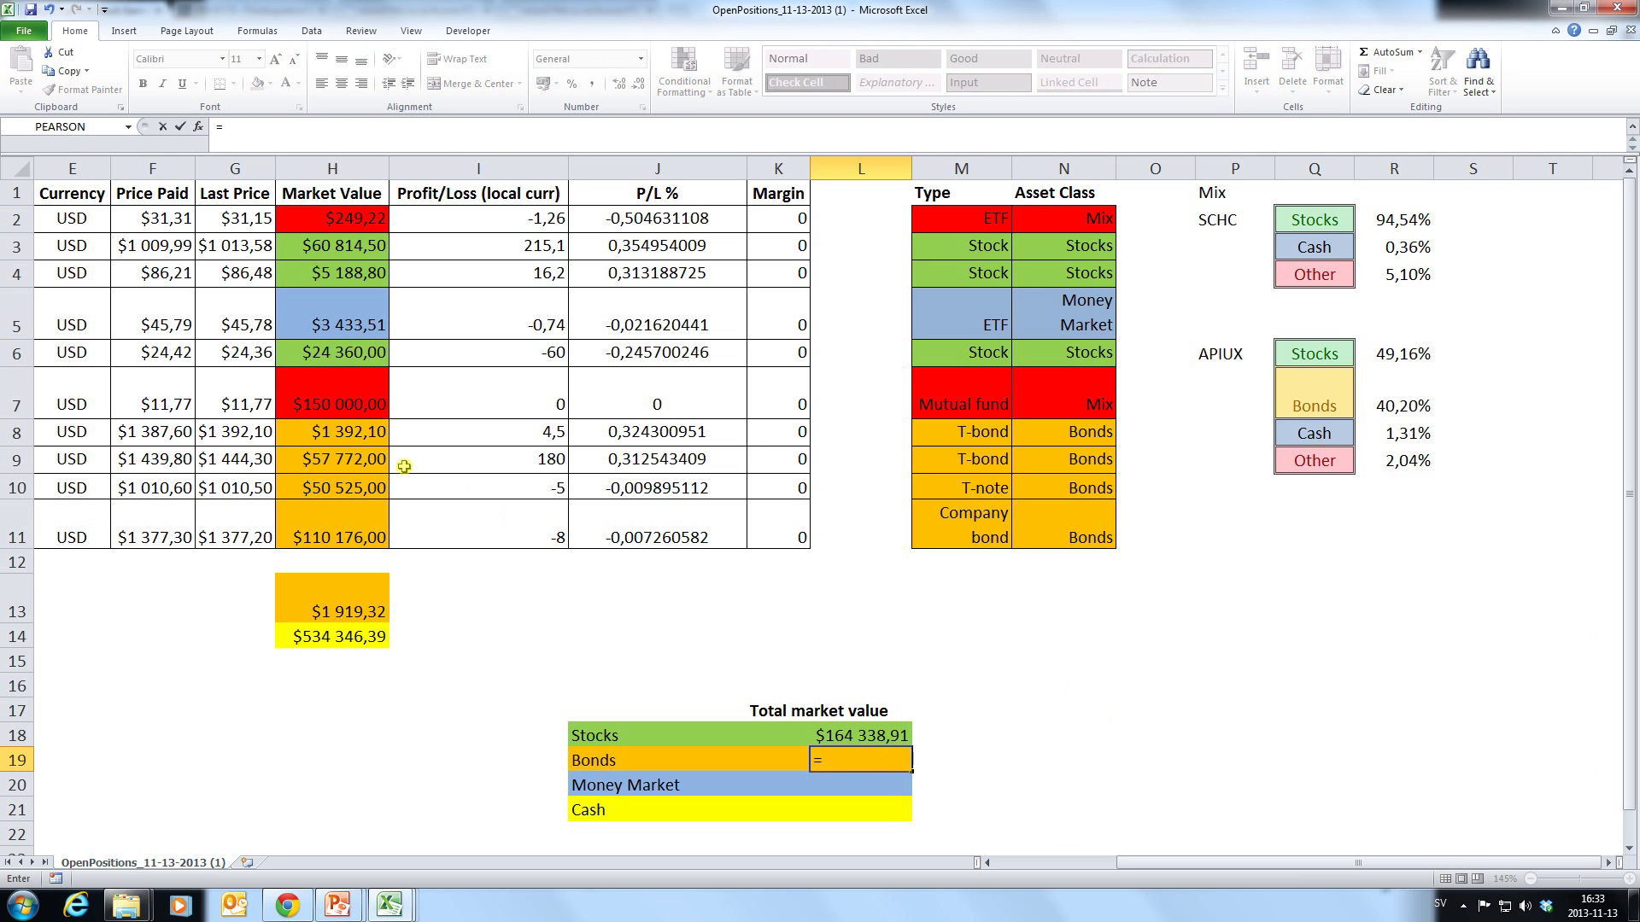
left_click(345, 431)
type("+")
left_click(345, 460)
type("+")
left_click(352, 488)
type("+")
left_click(348, 531)
type("+")
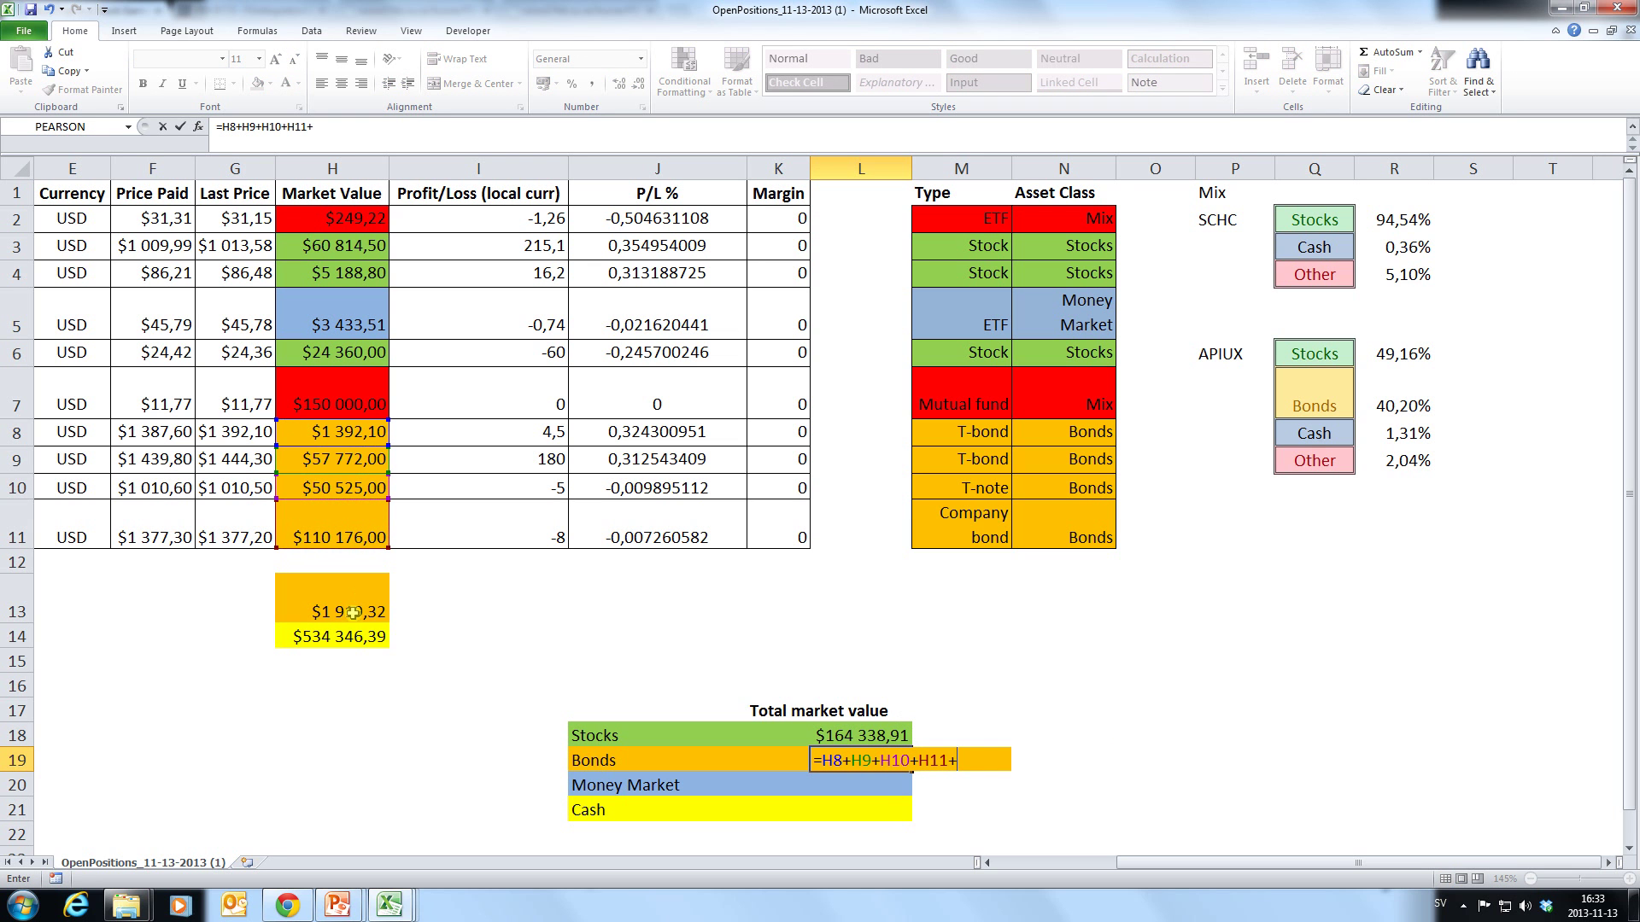
left_click(351, 612)
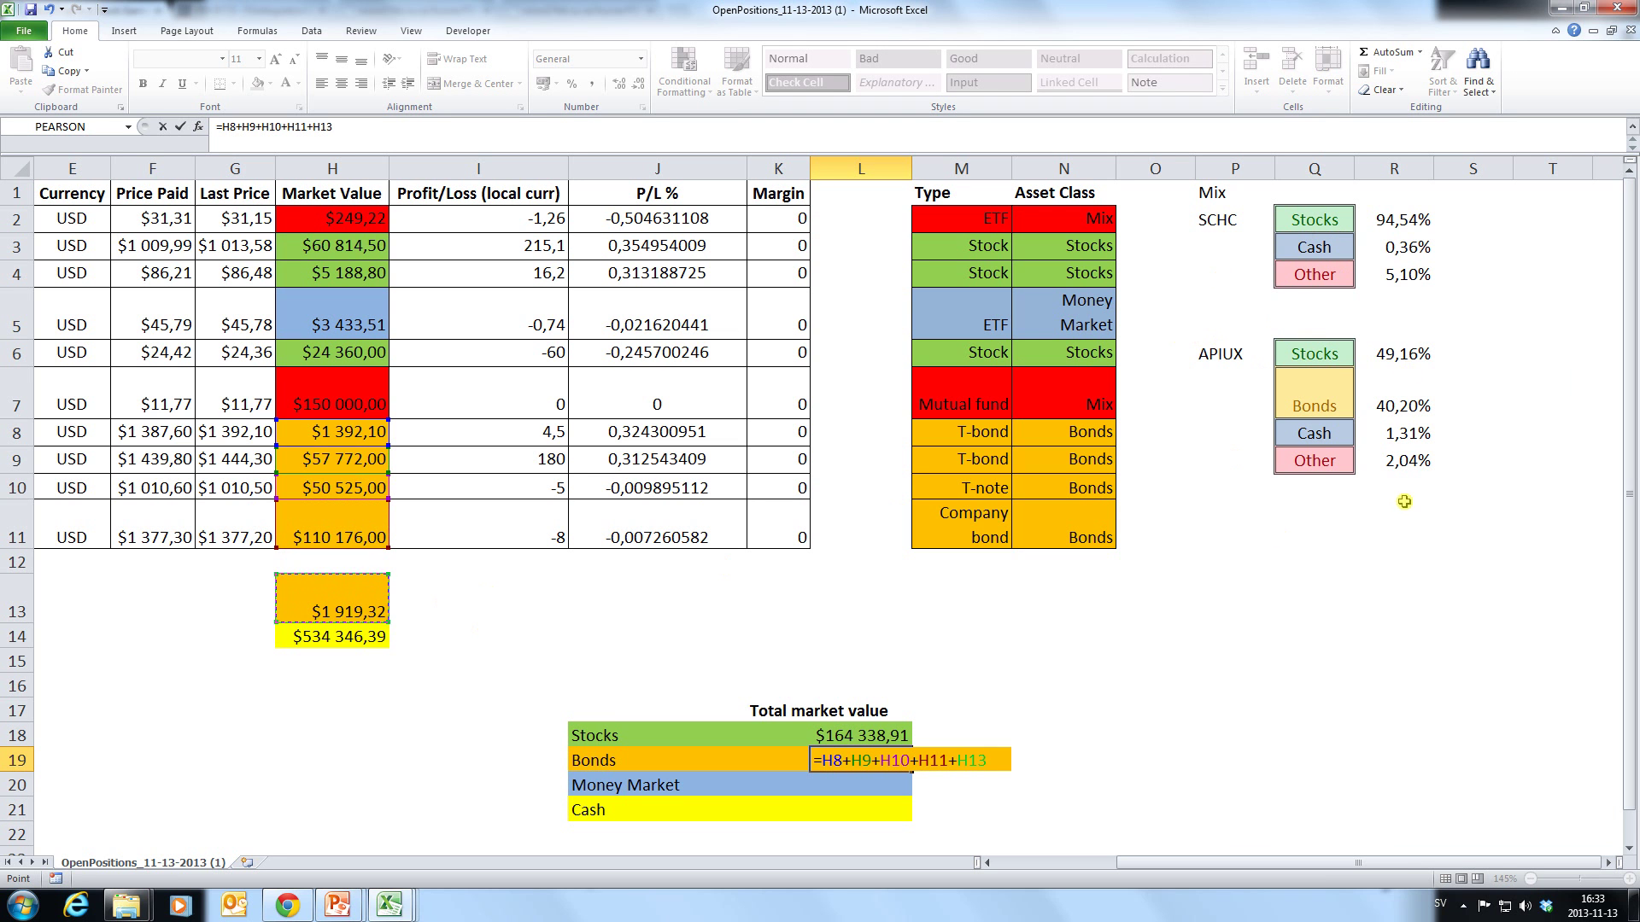
Complete the Bonds formula in L19 with the bond portion of APIUX, +H7*R7.
type("+")
left_click(351, 402)
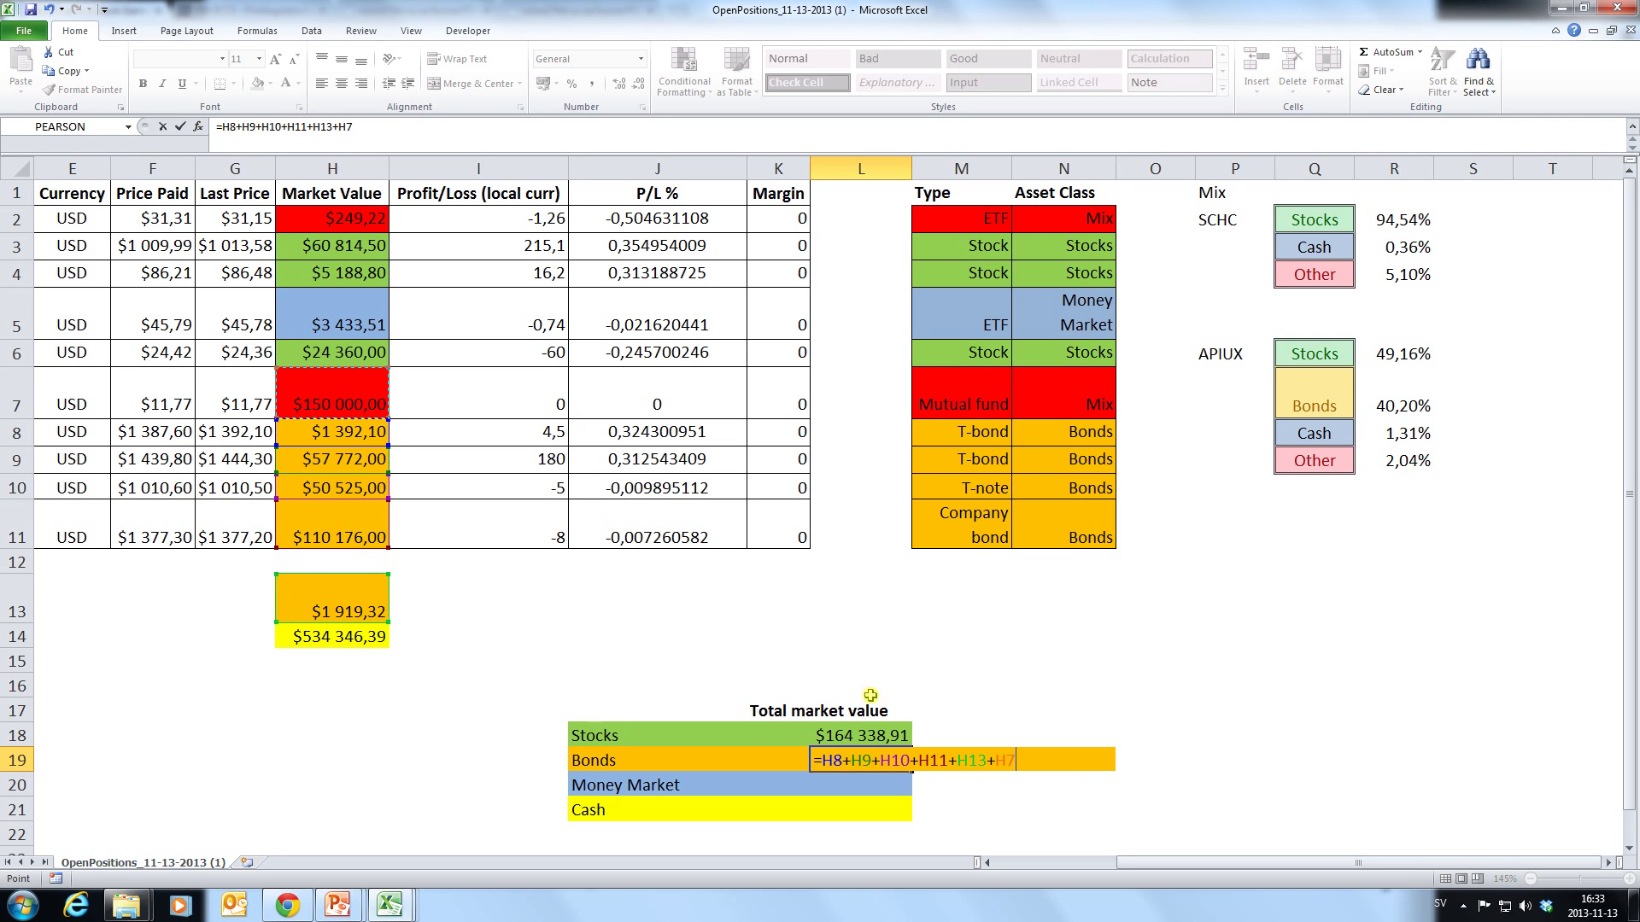
type("*")
left_click(1425, 410)
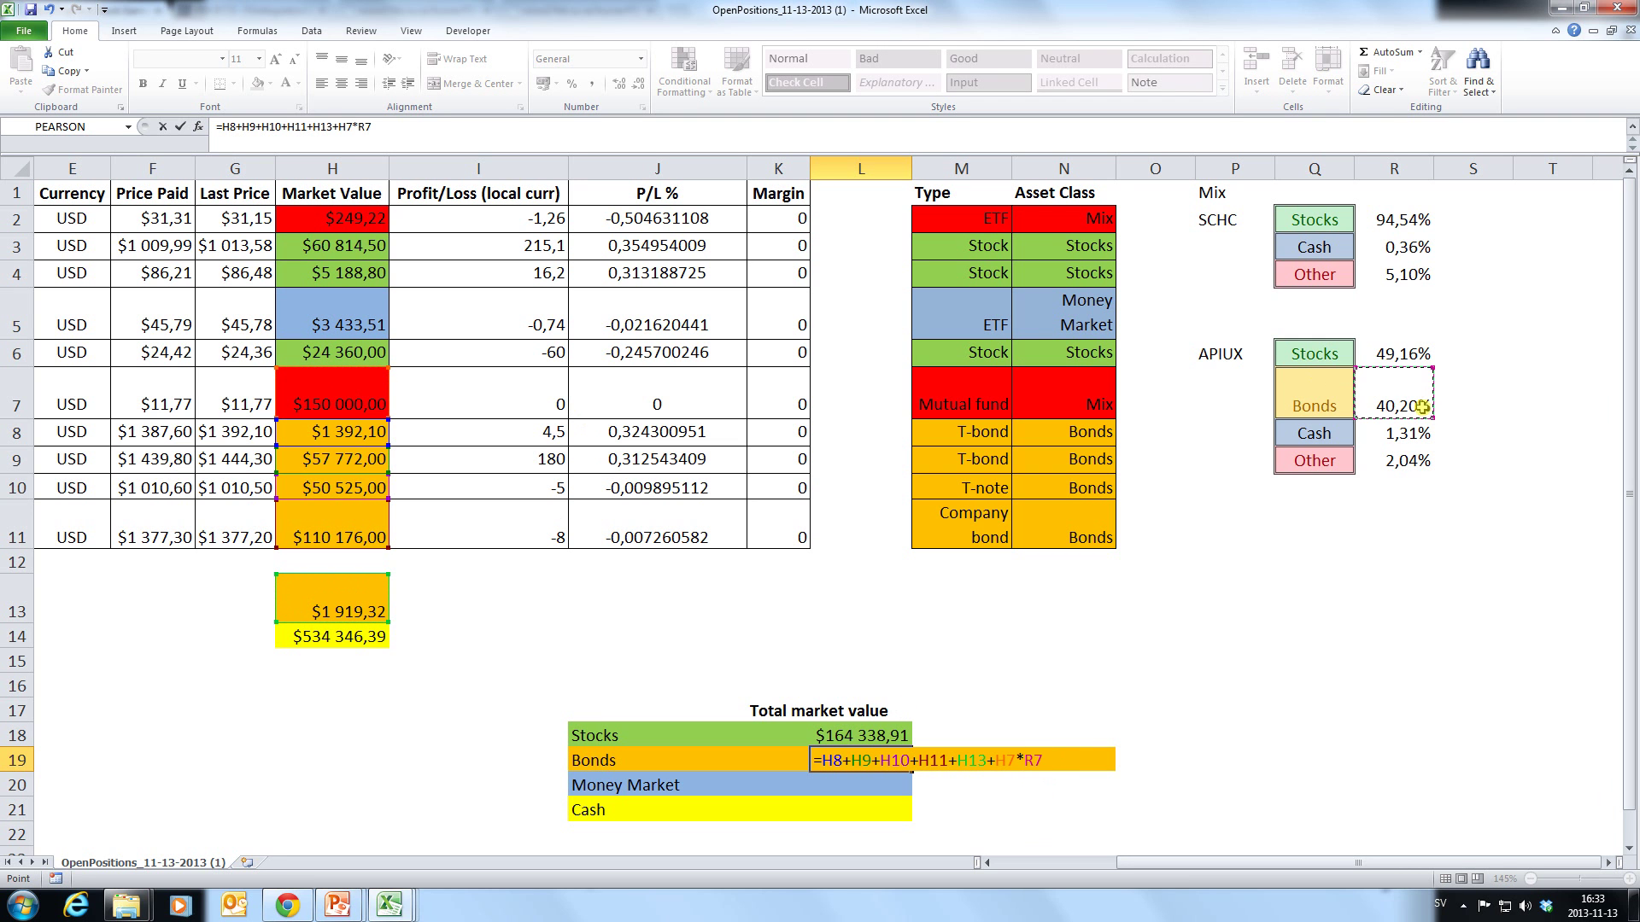
key("Return")
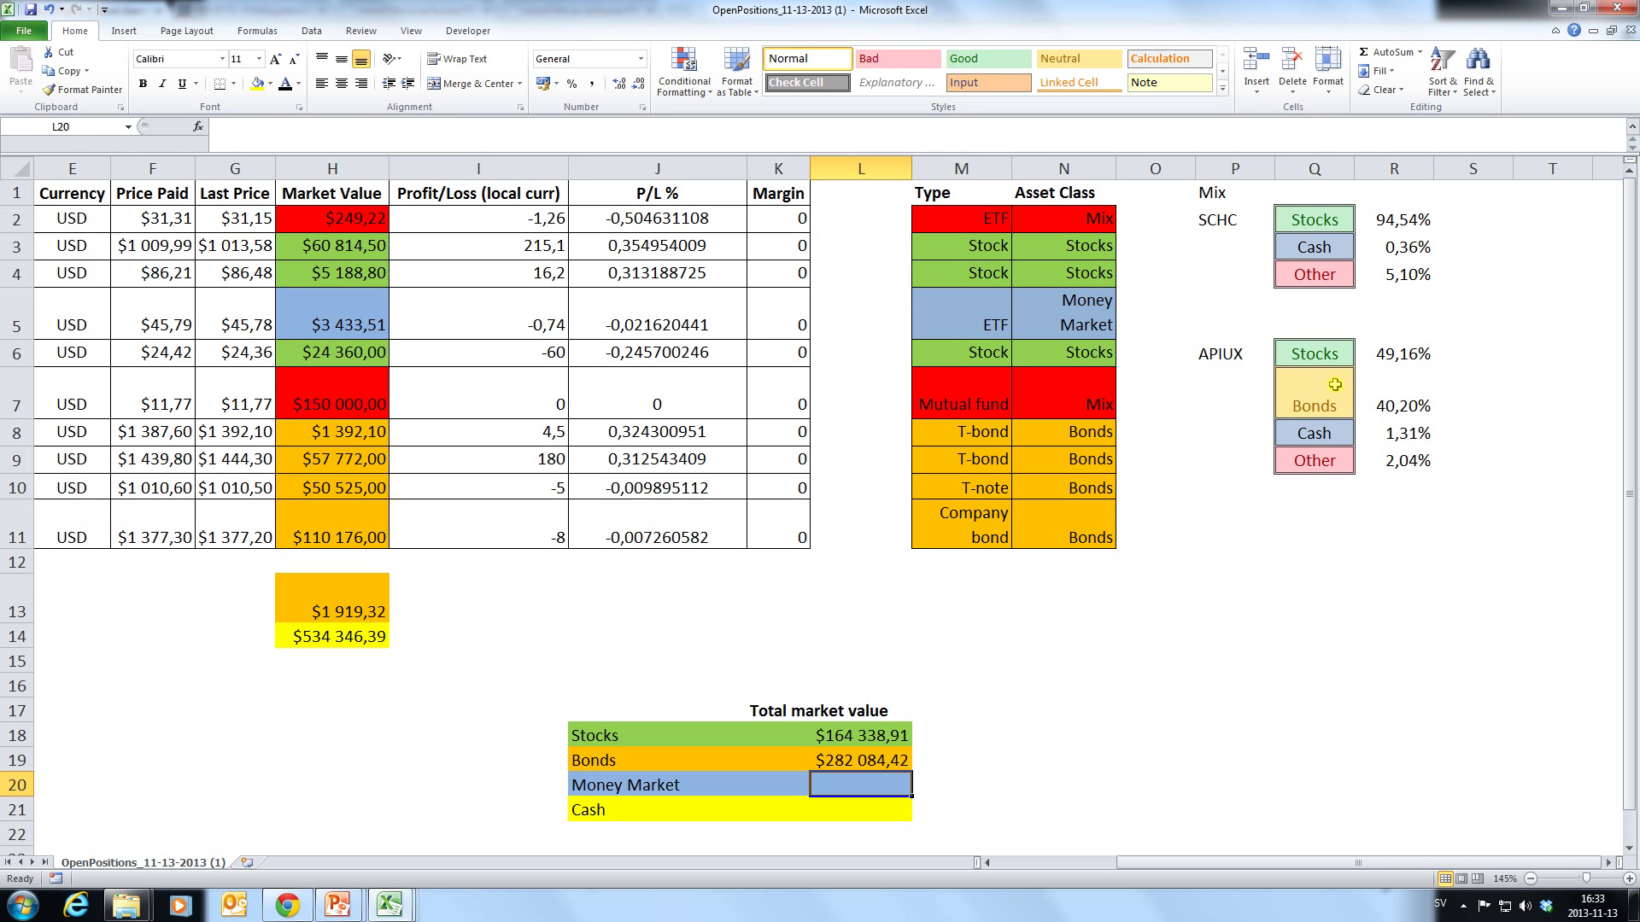
Calculate the Money Market total in L20 from the money market ETF plus the cash portions of SCHC and APIUX, =H5+H2*R3+H7*R8.
type("=")
left_click(347, 319)
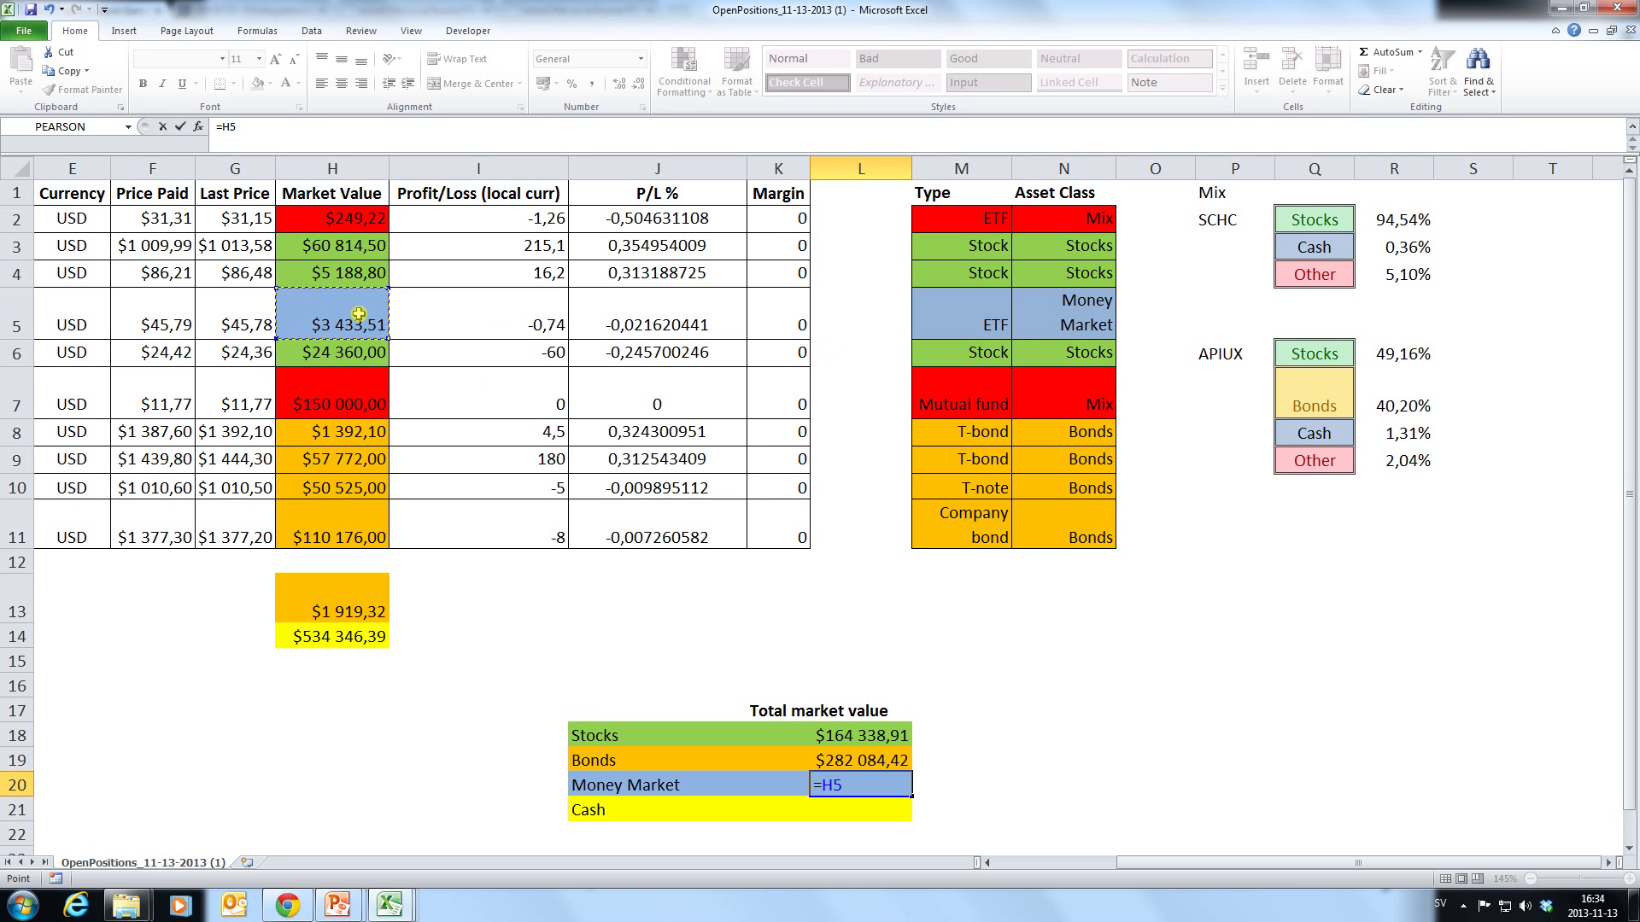
type("+")
left_click(366, 220)
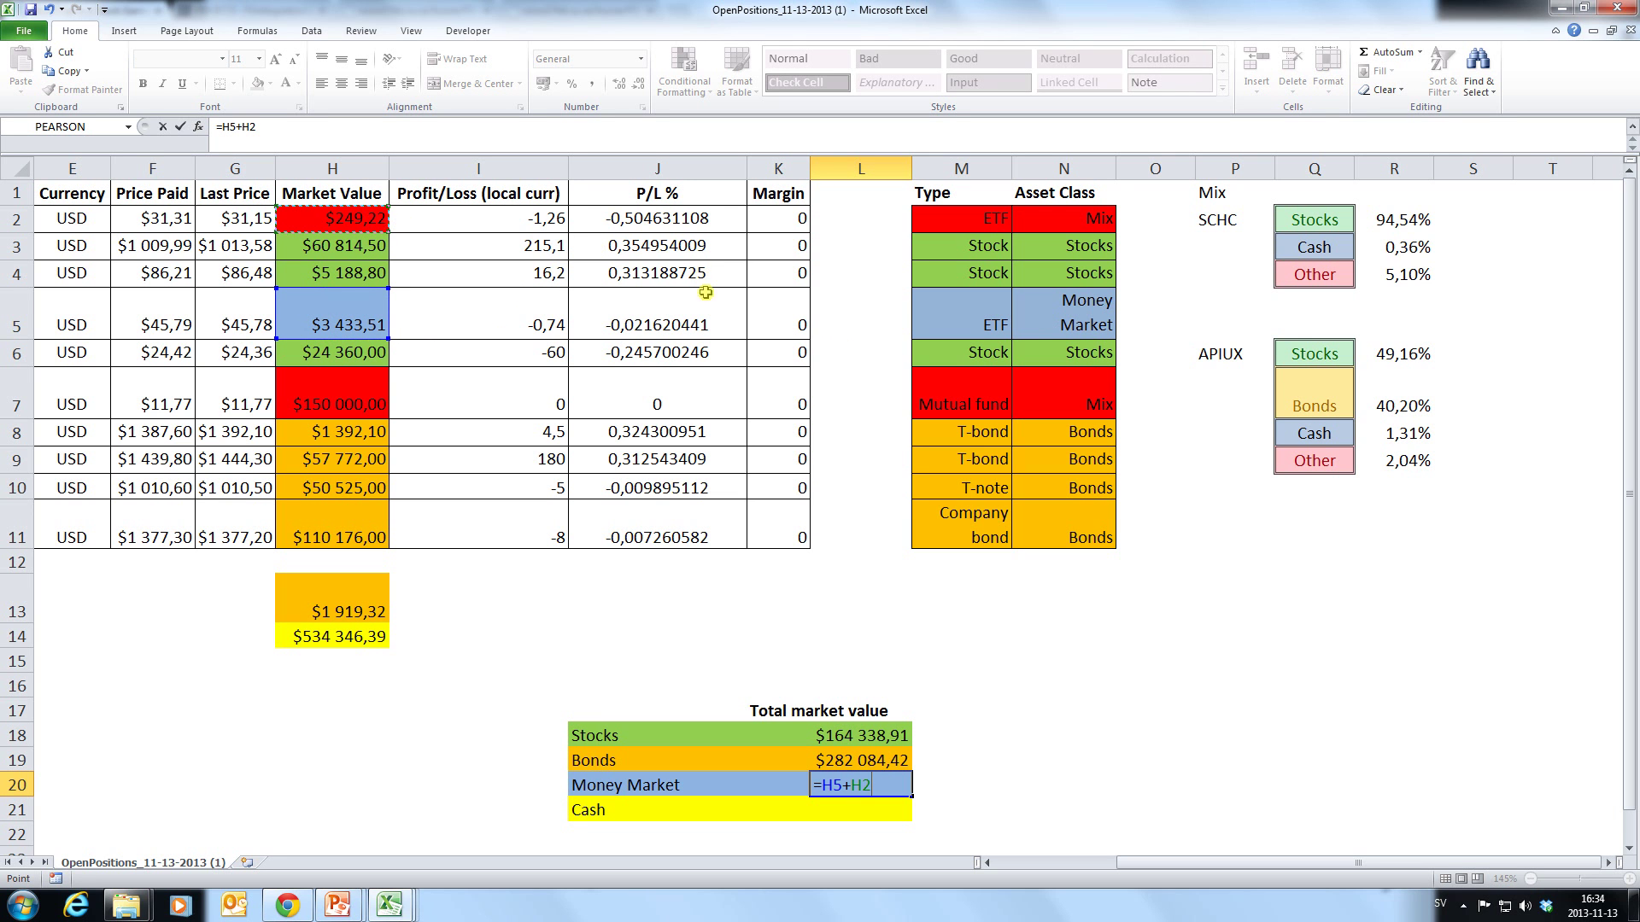
type("*")
left_click(1414, 249)
type("+")
left_click(341, 405)
type("*")
left_click(1408, 434)
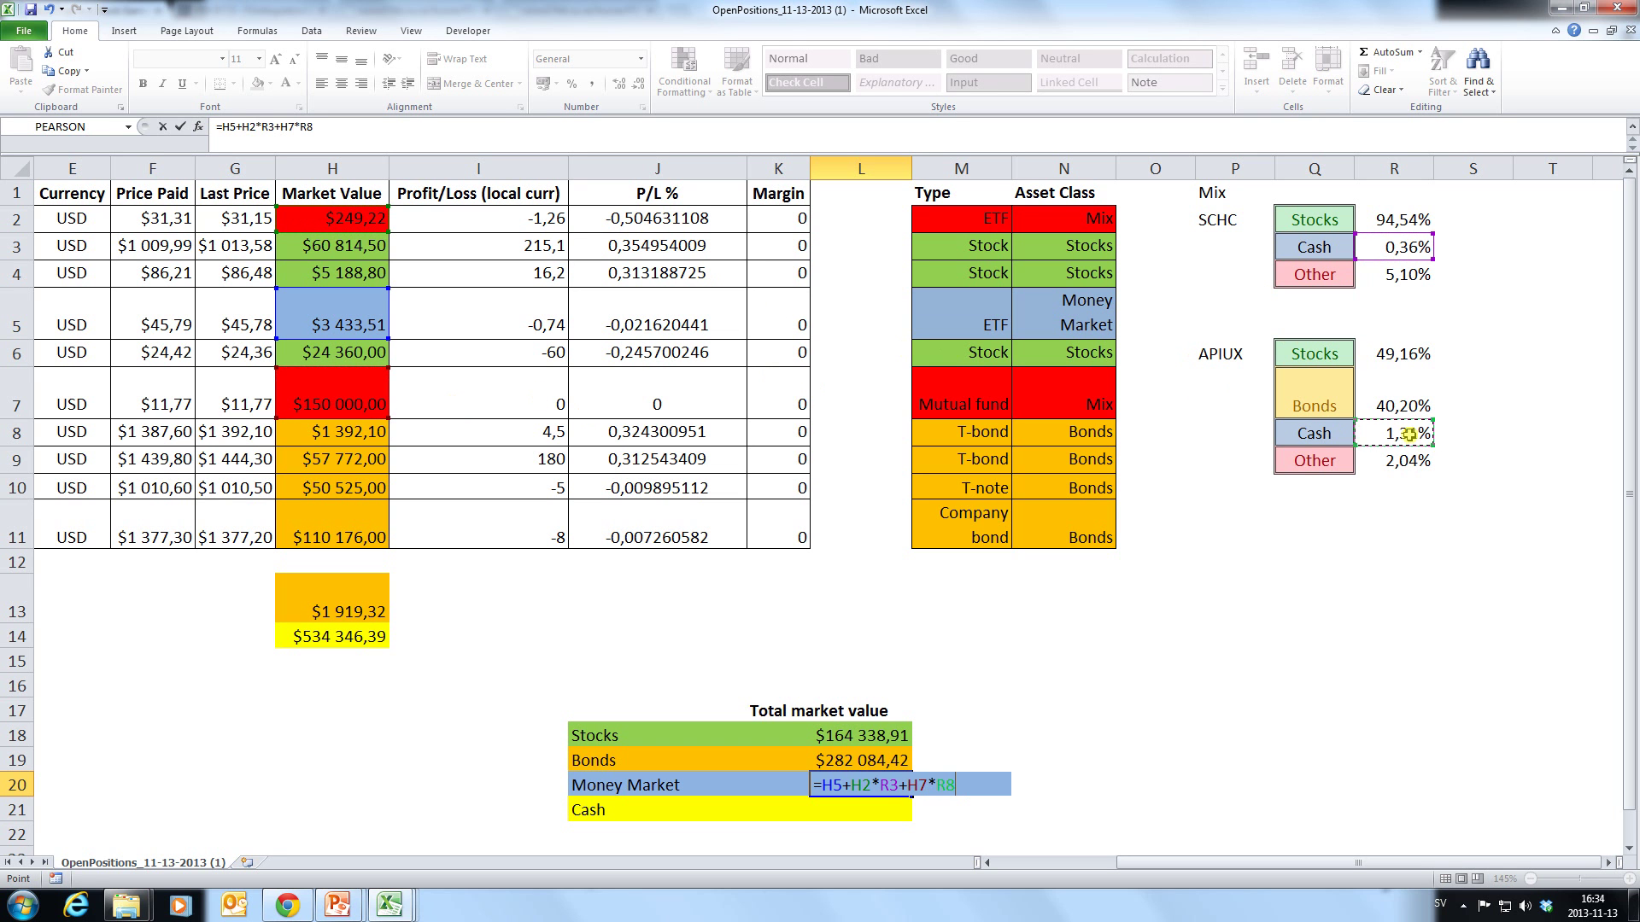
key("Return")
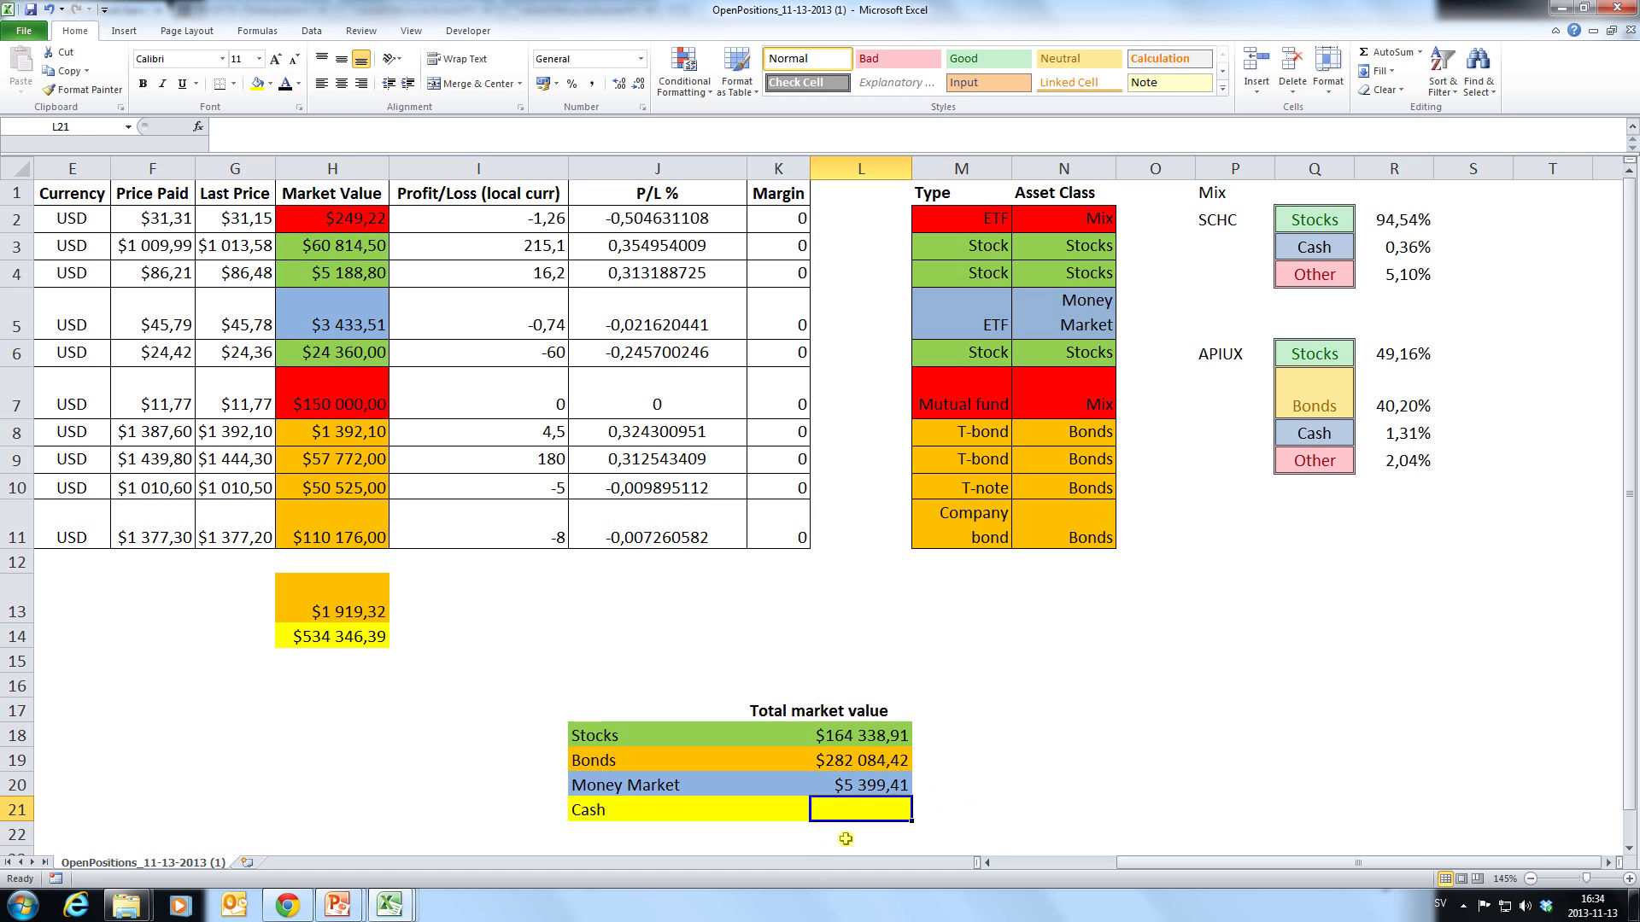
Link the Cash total in L21 to the available cash amount with =H14.
type("=")
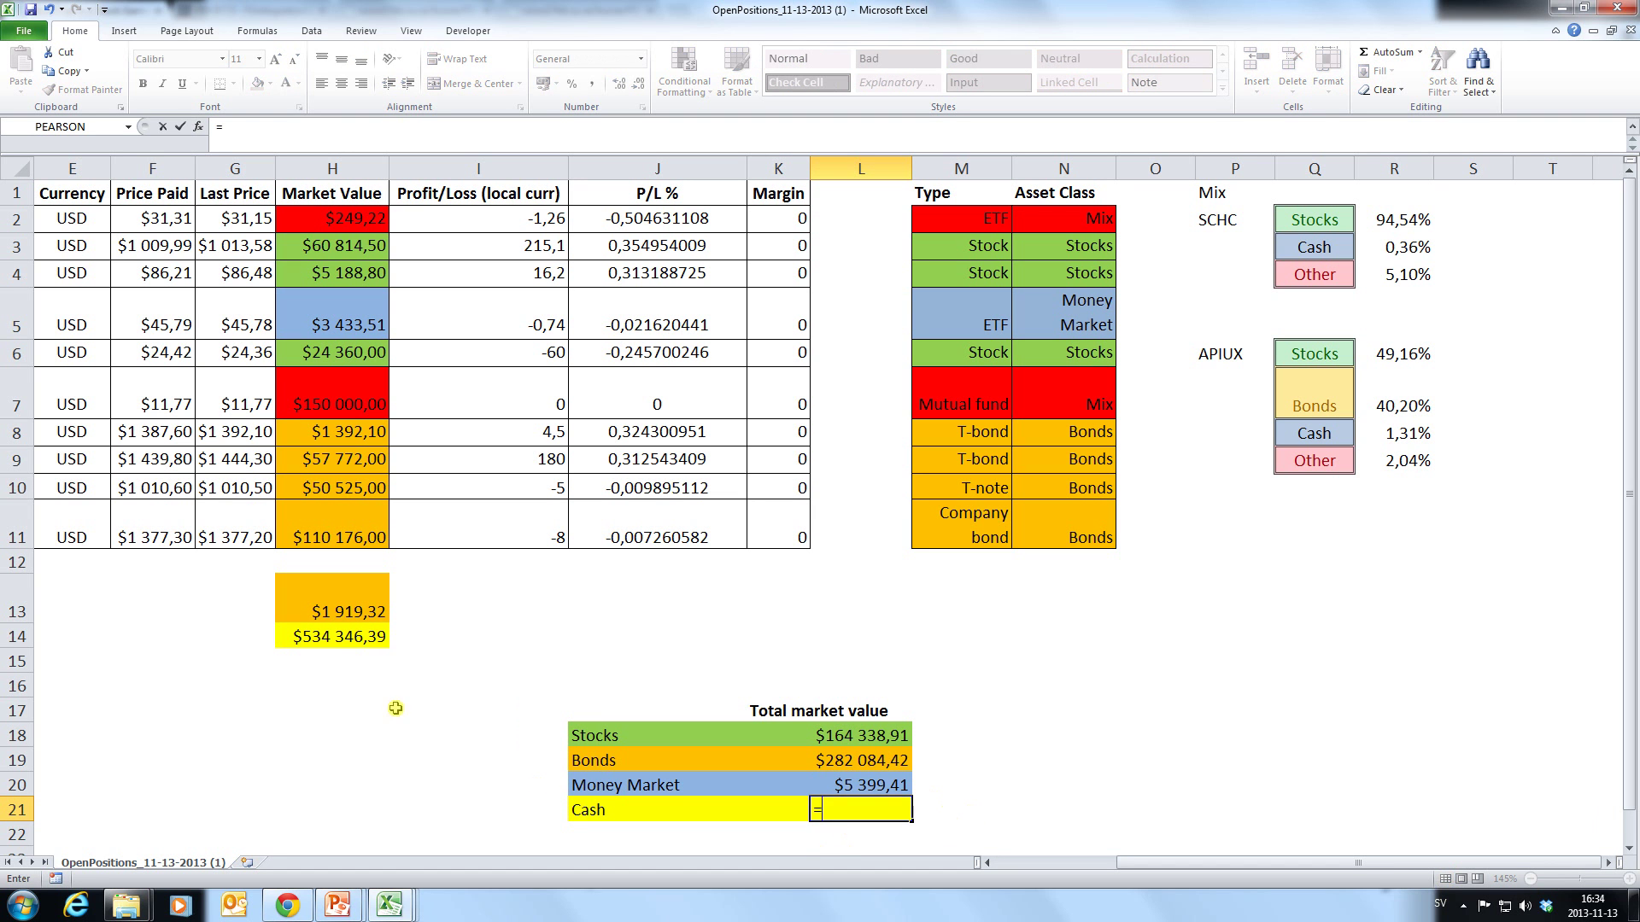
left_click(343, 636)
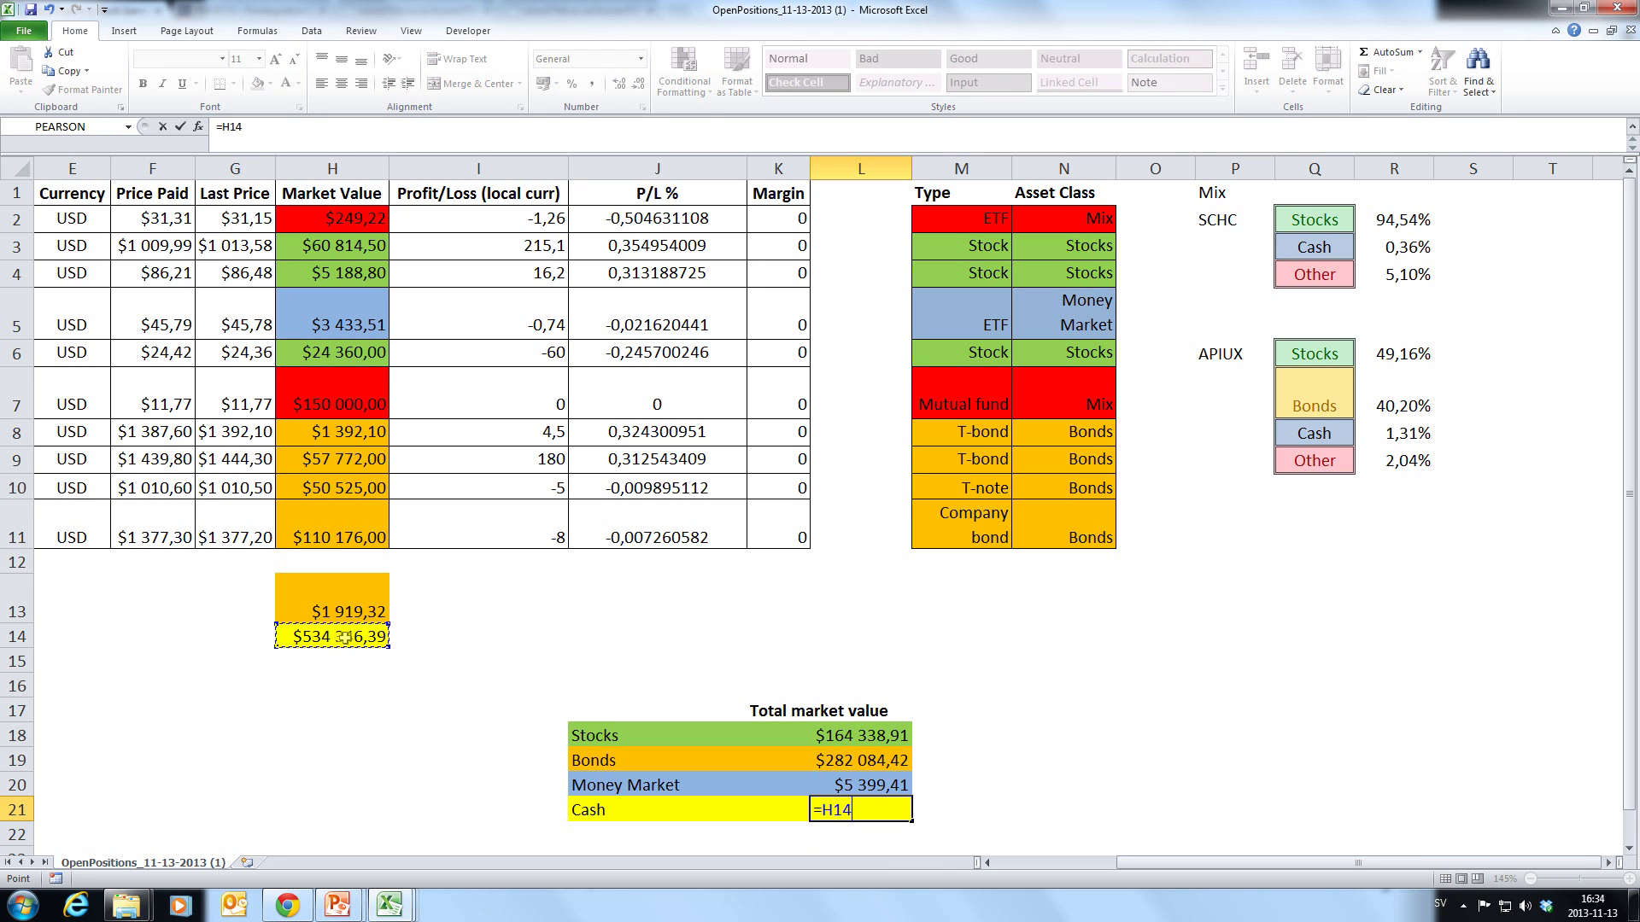
key("Return")
scroll(1034, 658, "down", 2)
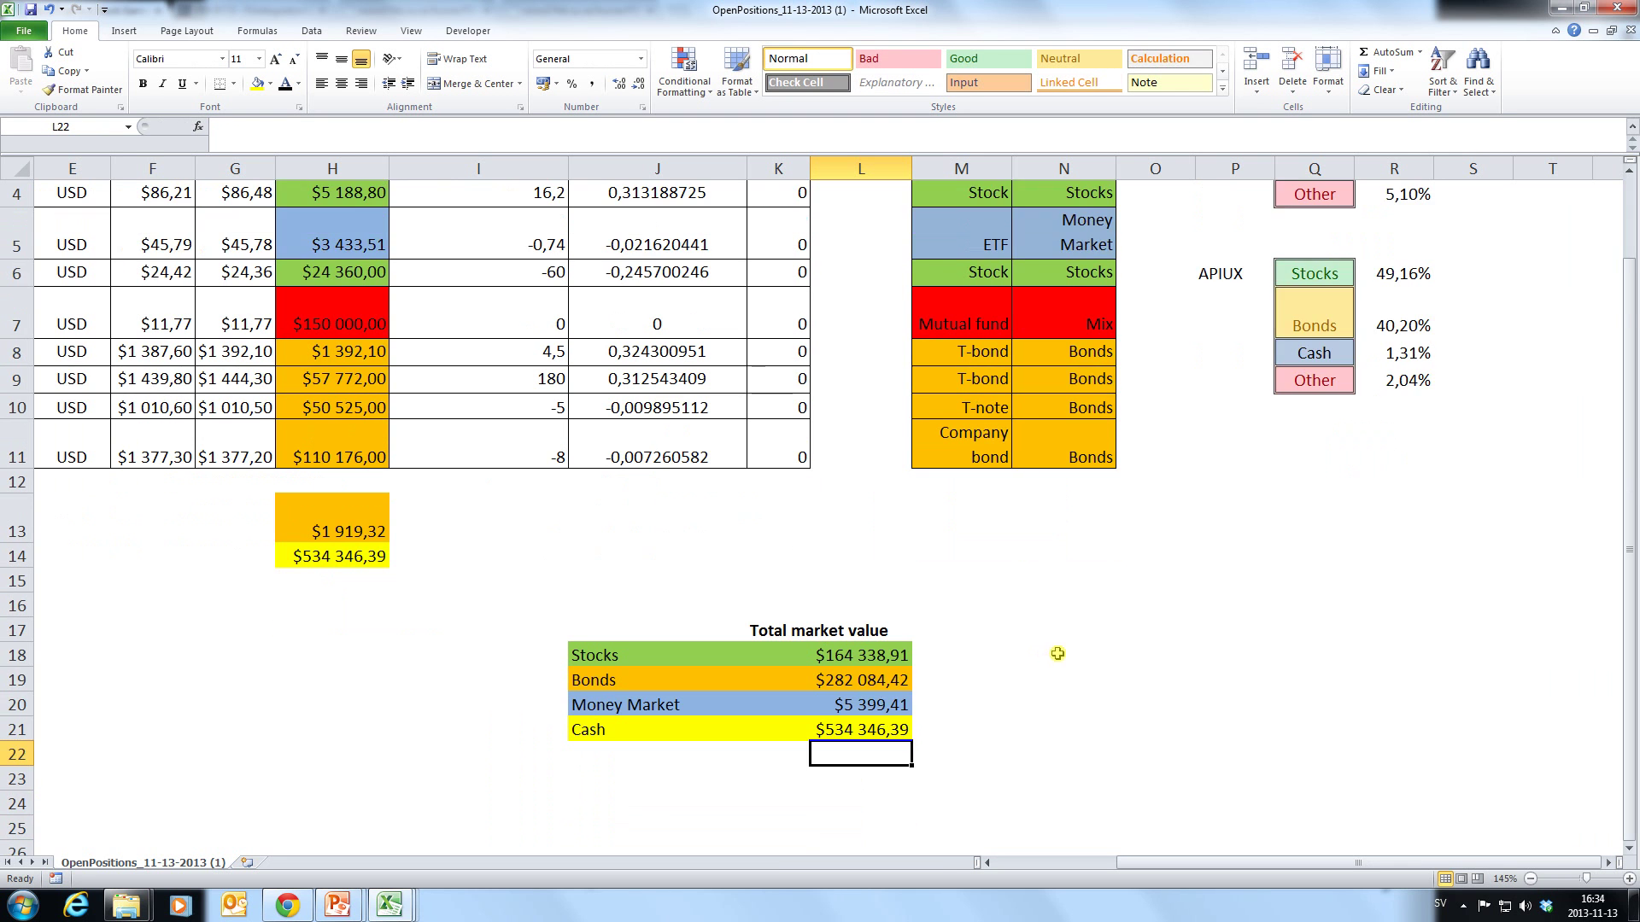
Add the label Other in J22, directly below the Cash row of the totals table.
scroll(1056, 651, "down", 1)
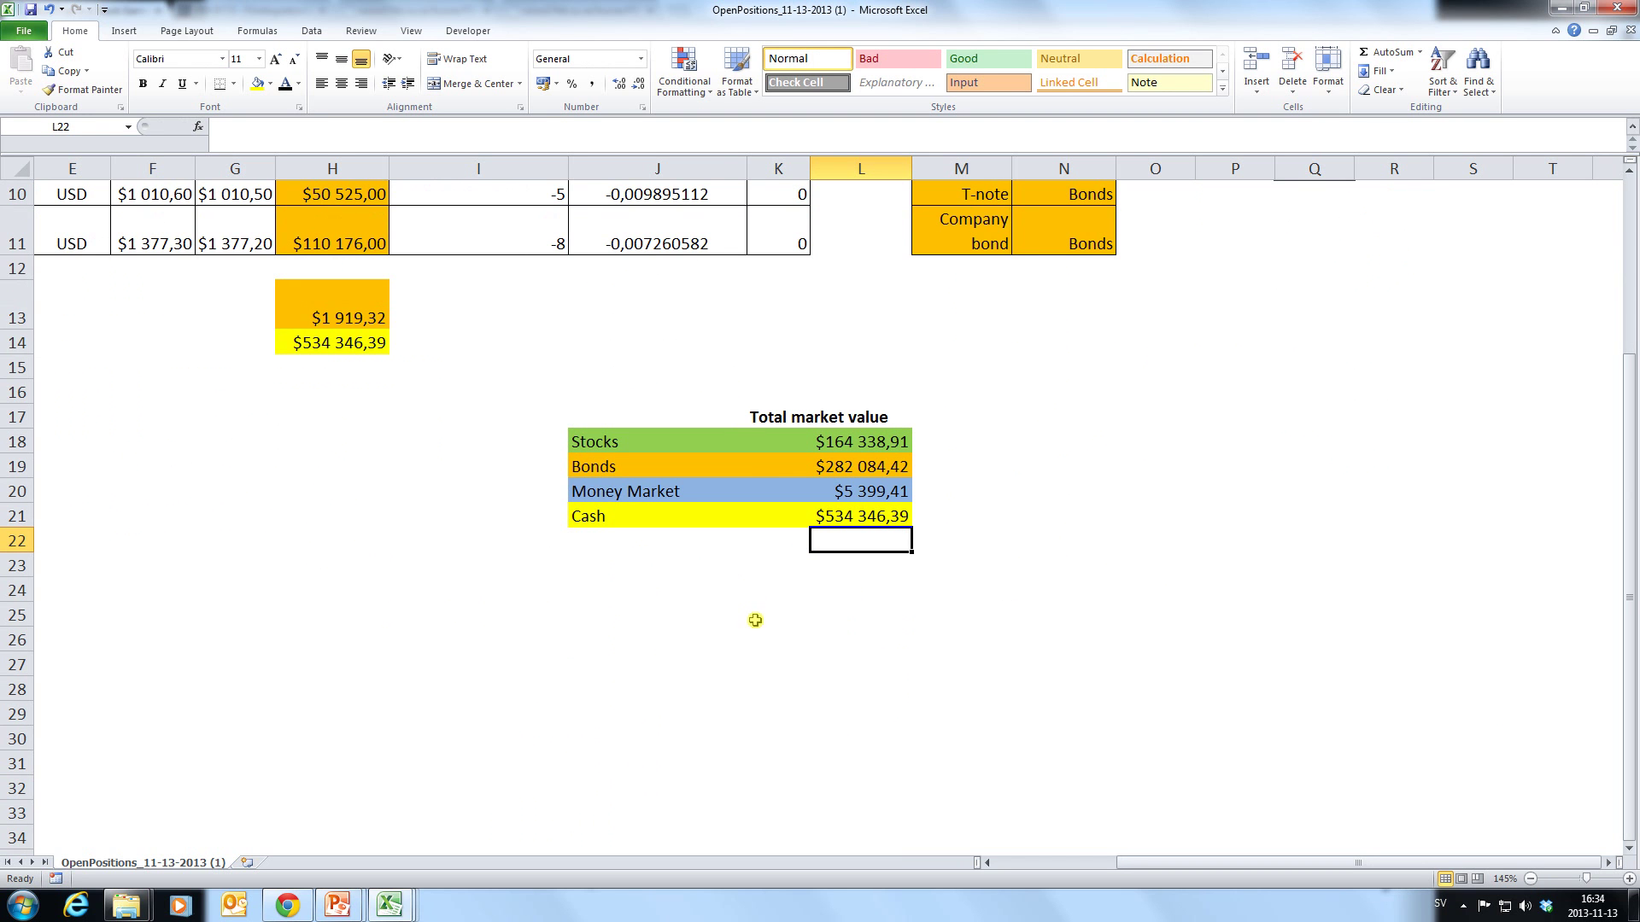
scroll(906, 626, "up", 3)
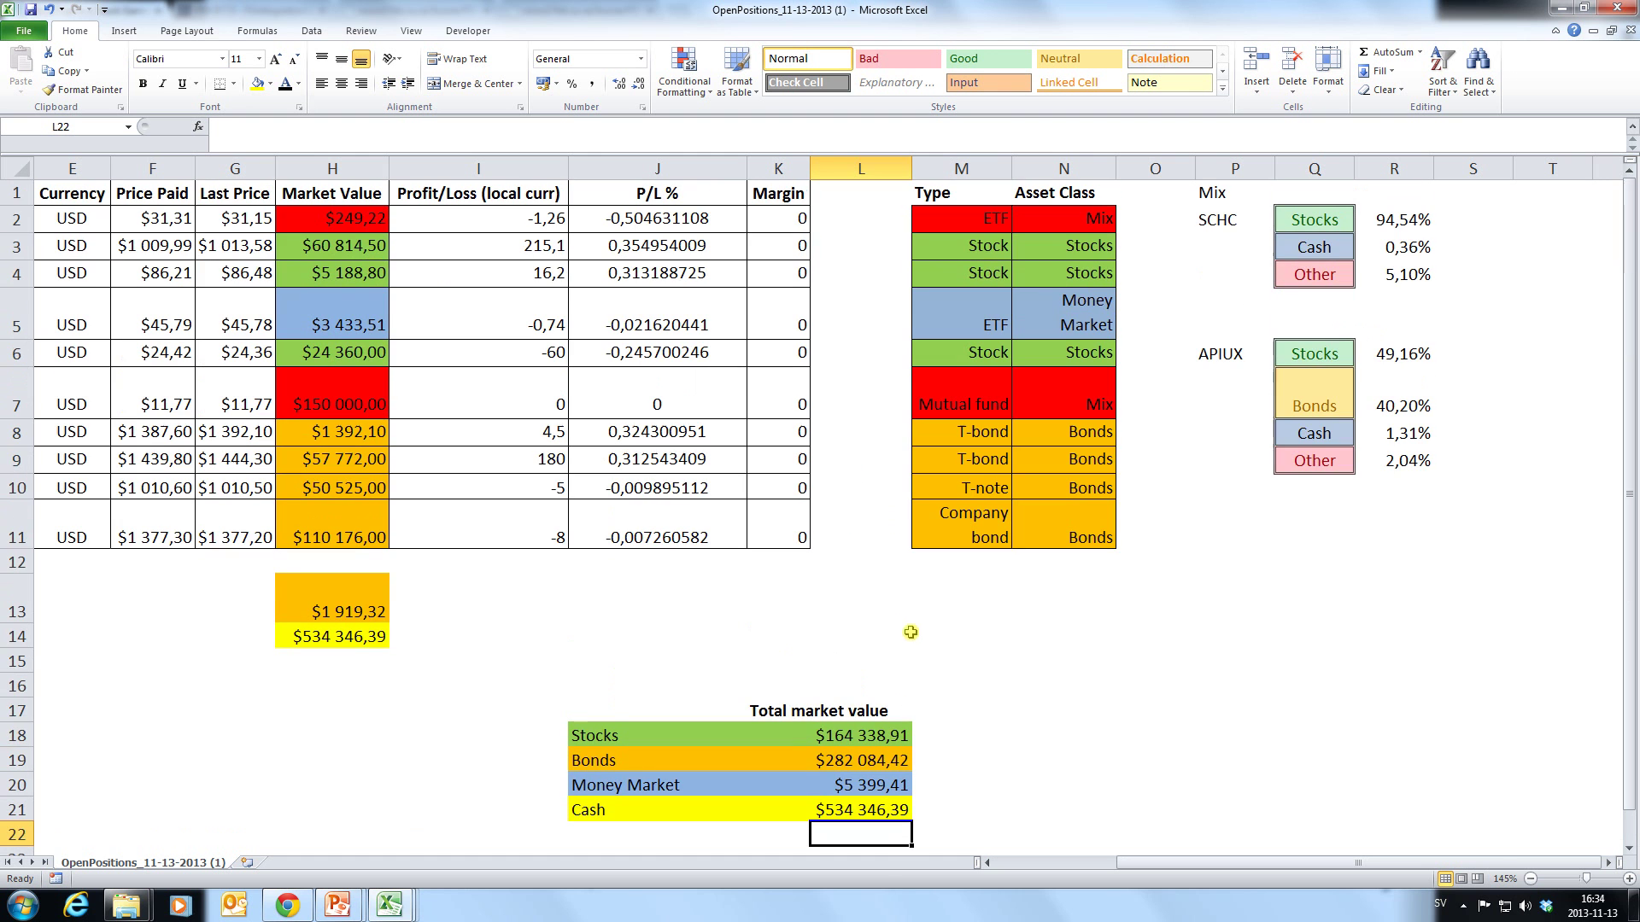
scroll(1054, 681, "down", 1)
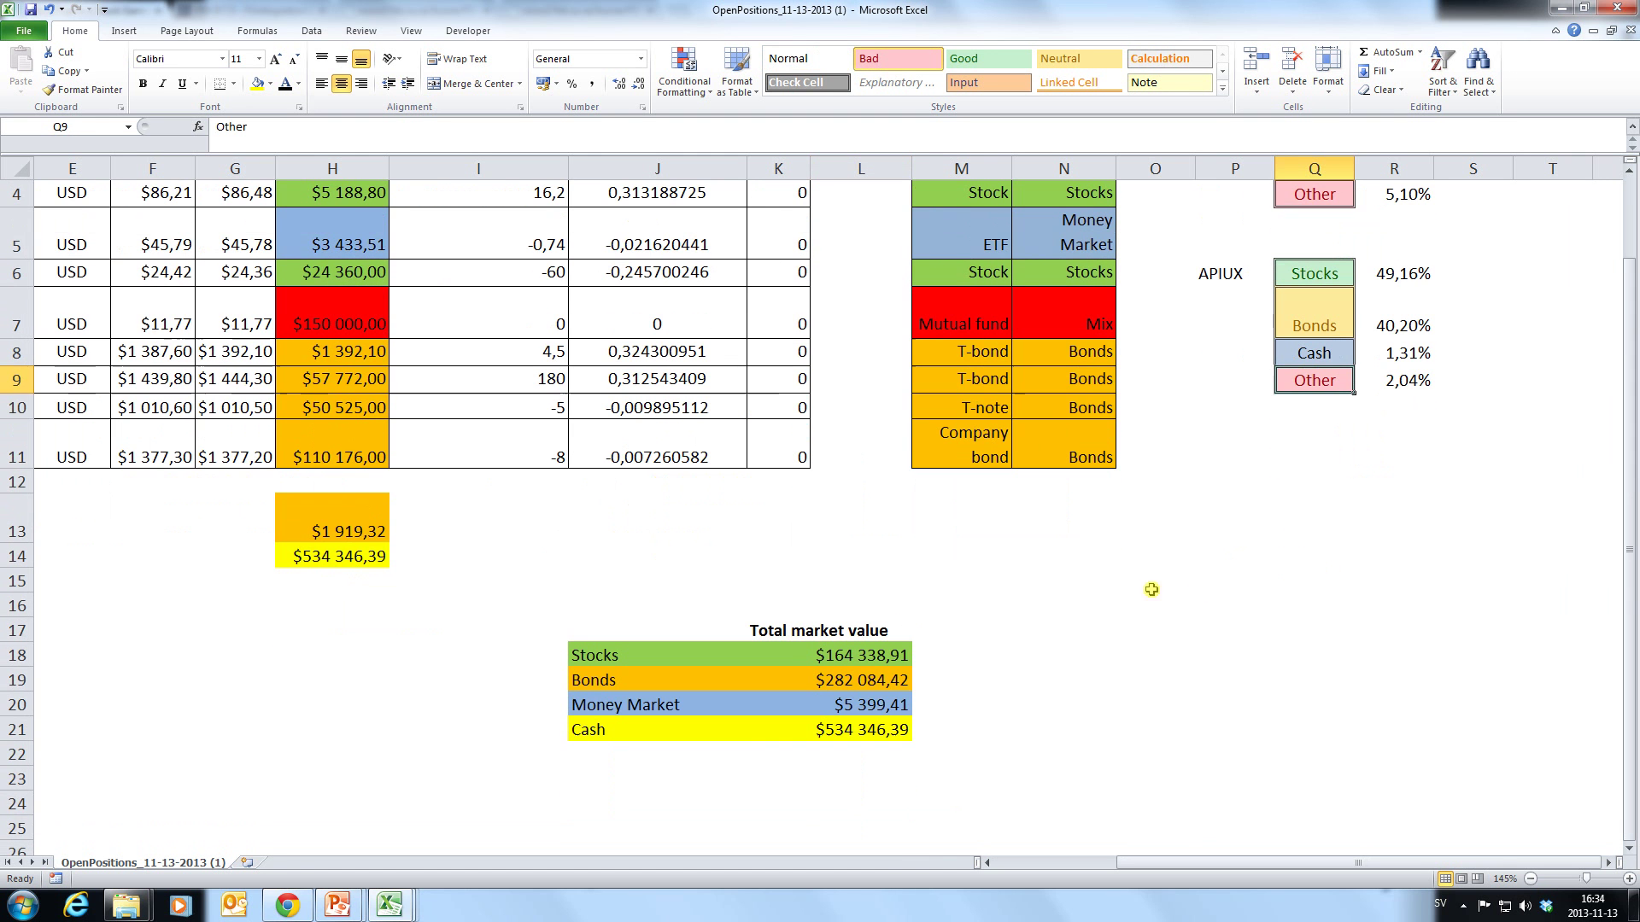
left_click(598, 754)
type("ther")
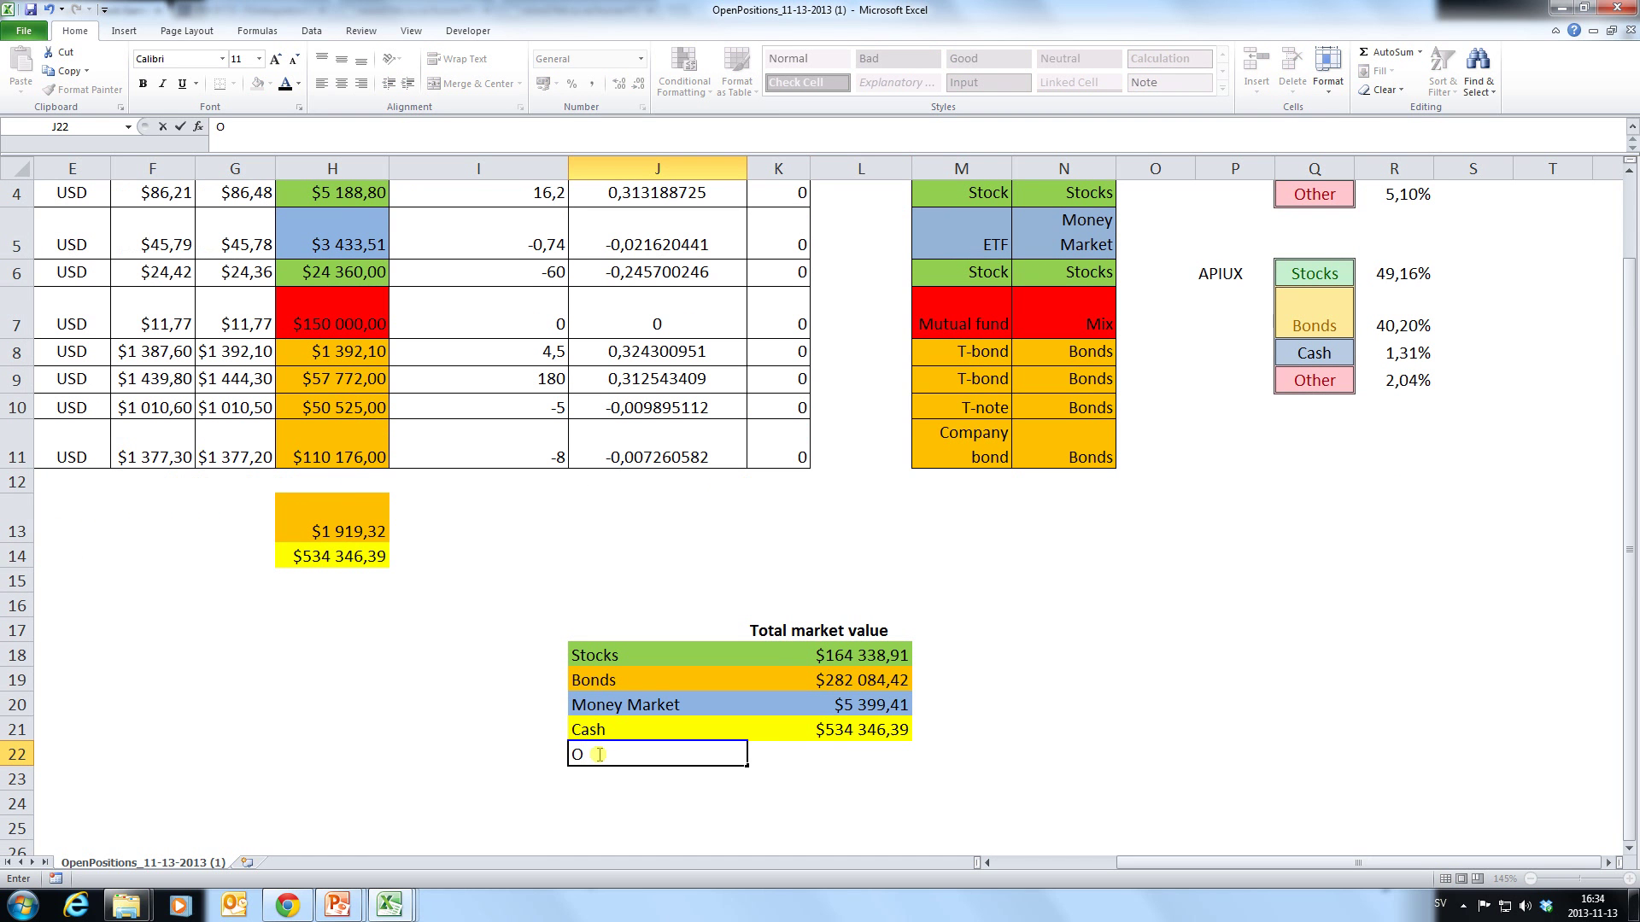
key("Tab")
key("Tab")
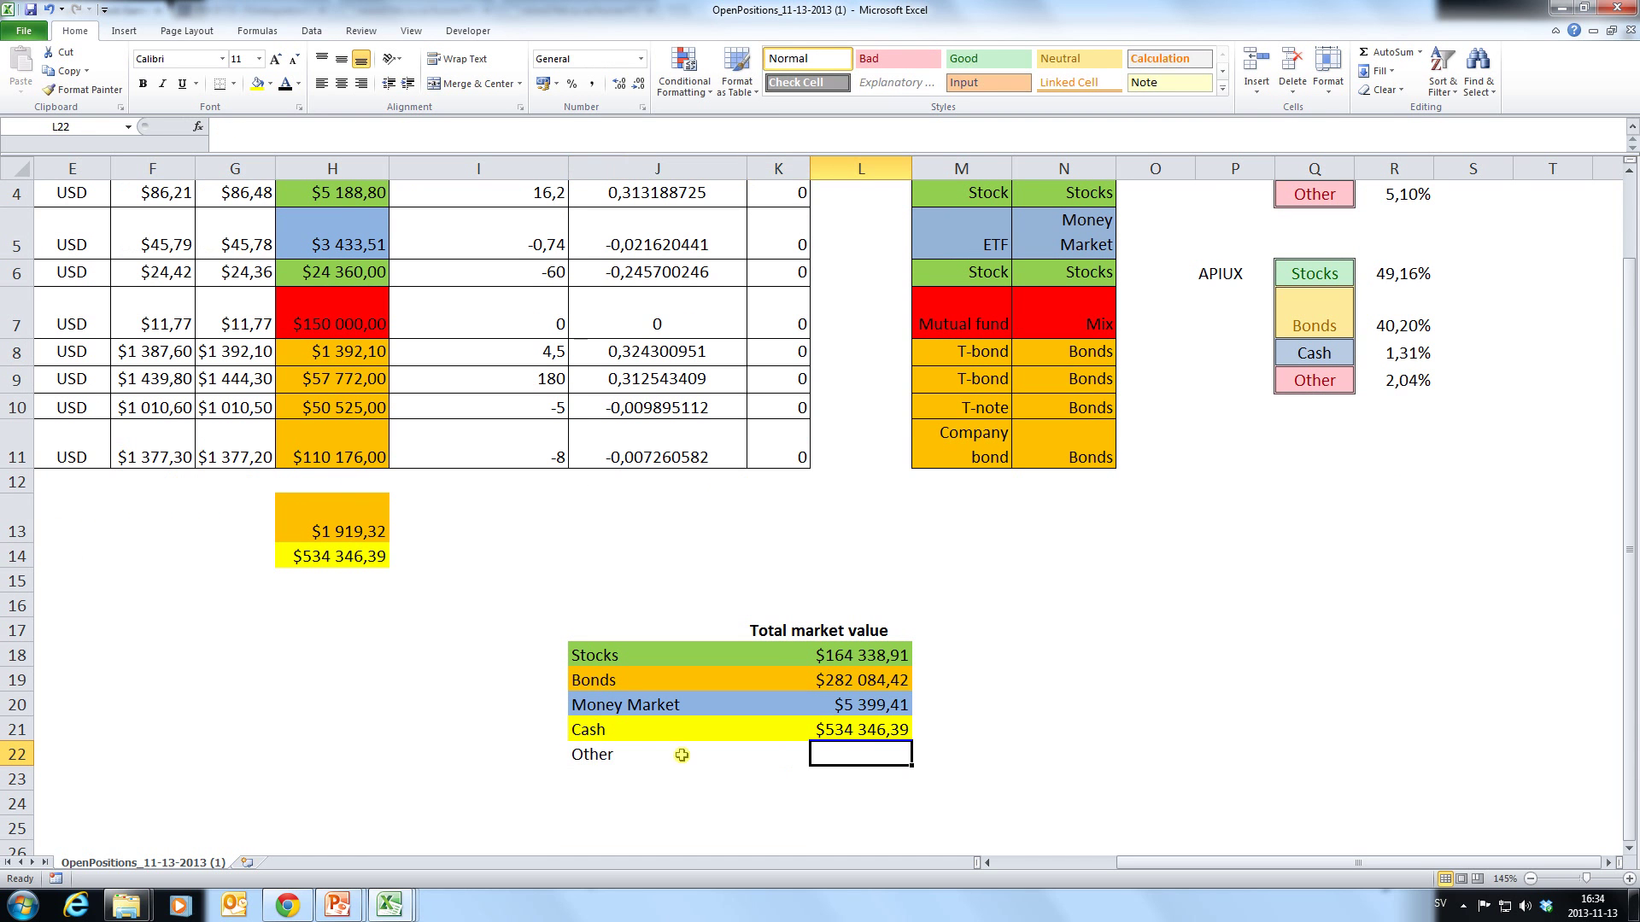
Calculate the Other total in L22 from the other portions of SCHC and APIUX, =H2*R4+H7*R9.
type("=")
scroll(1024, 402, "up", 1)
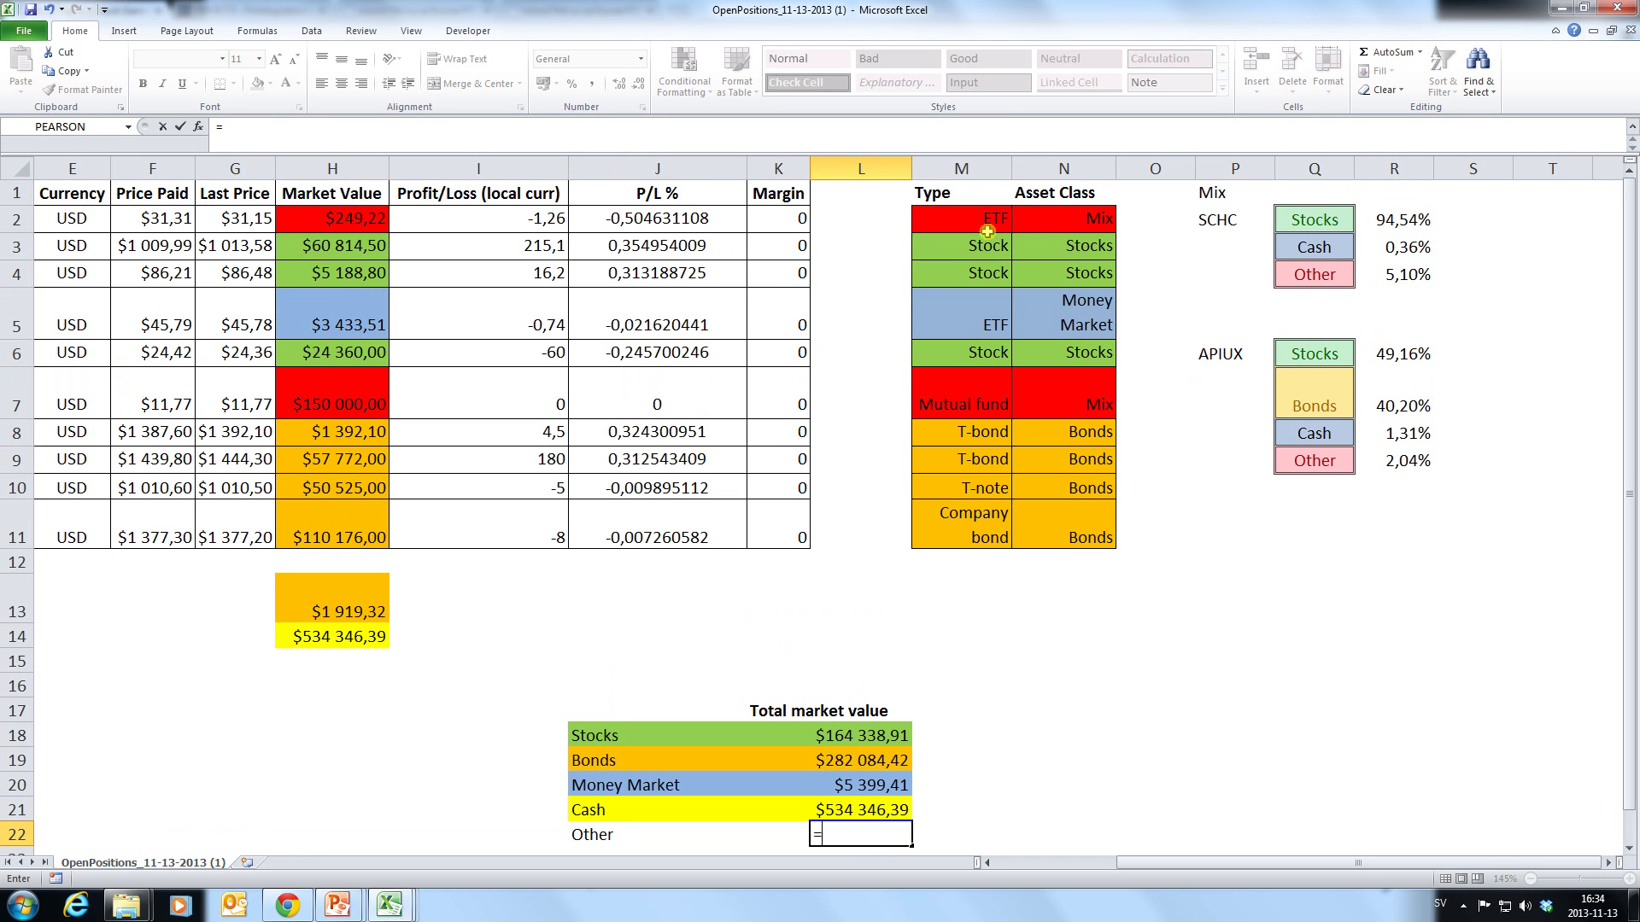
left_click(328, 217)
type("*")
left_click(1401, 274)
type("+")
left_click(316, 389)
type("*")
left_click(1404, 461)
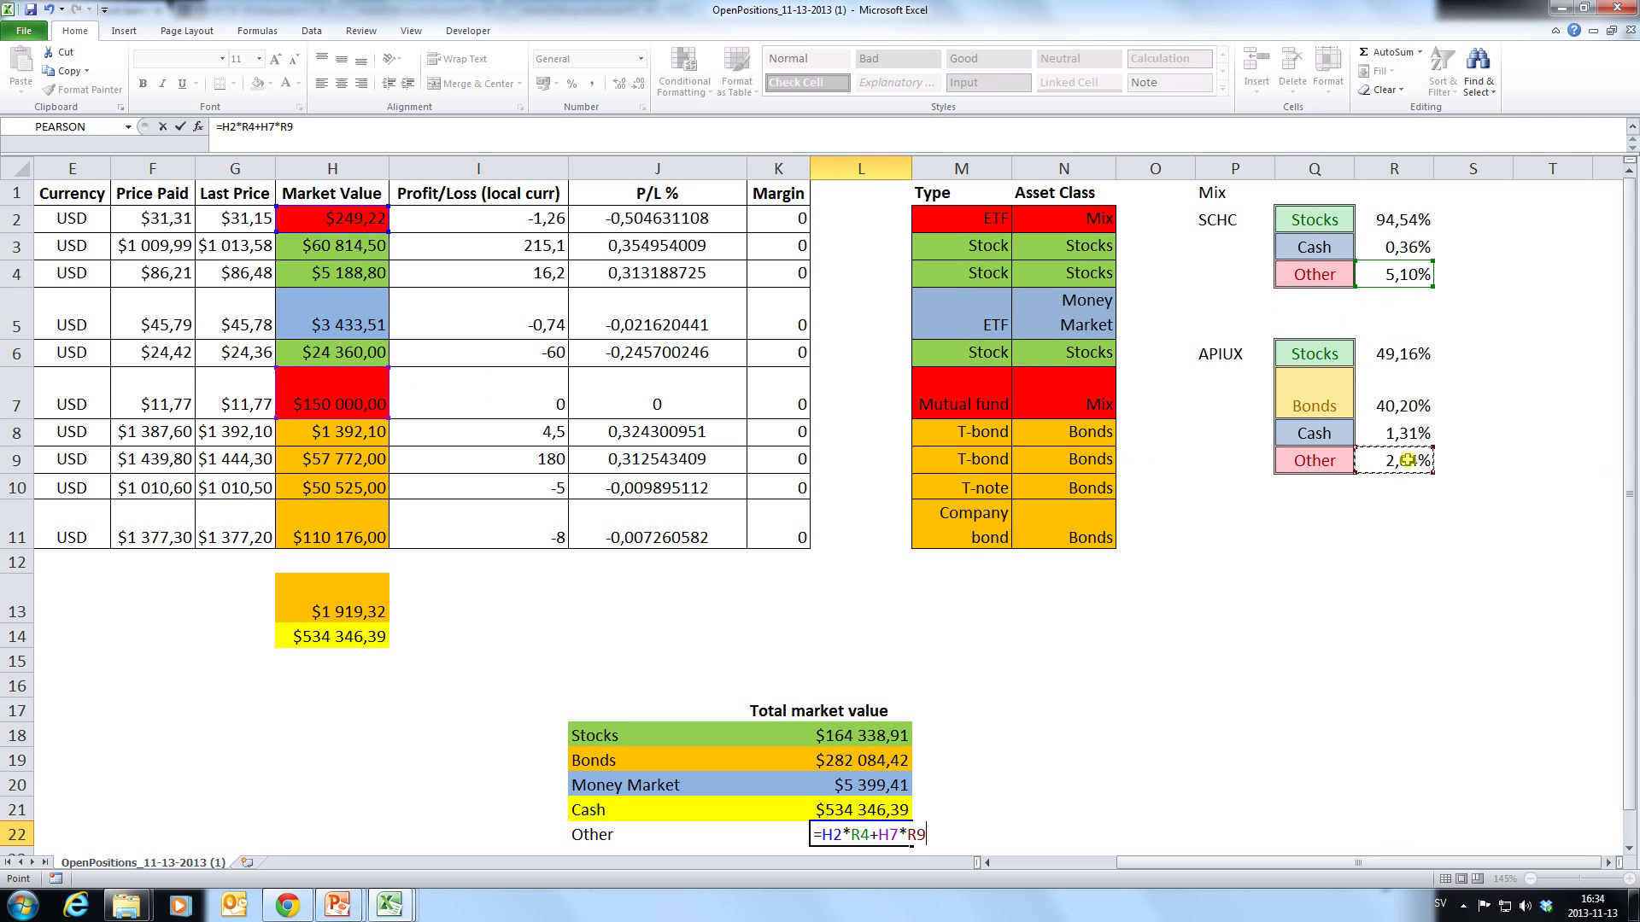
key("Return")
Fill the Other row, J22:L22, with a light red theme color.
scroll(1131, 615, "down", 2)
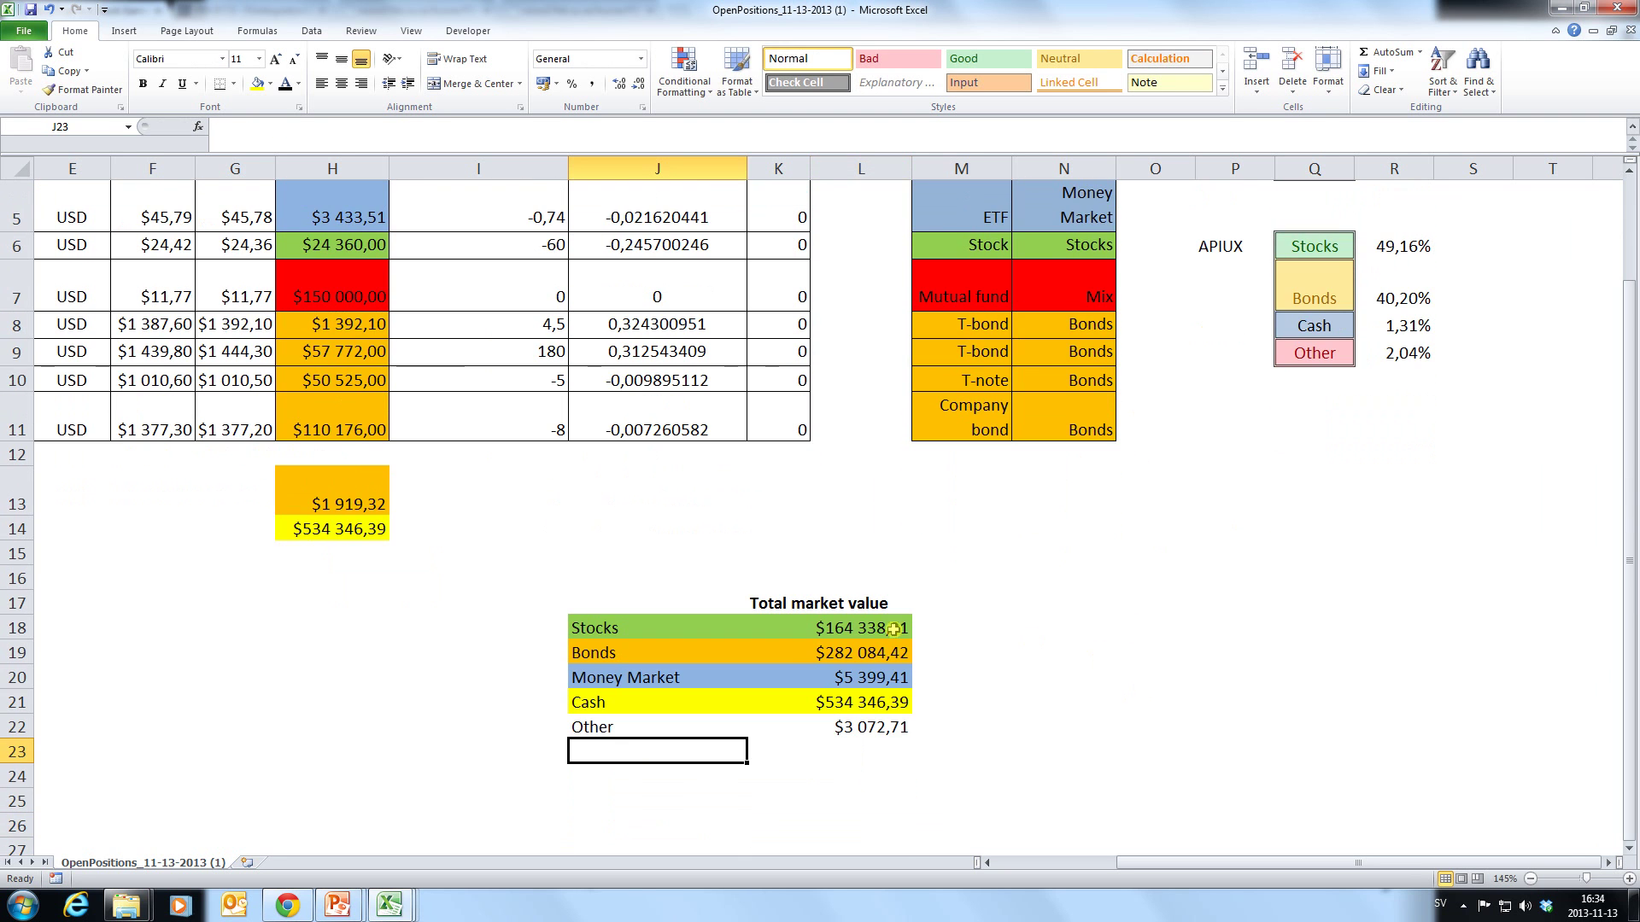
left_click_drag(602, 728, 863, 727)
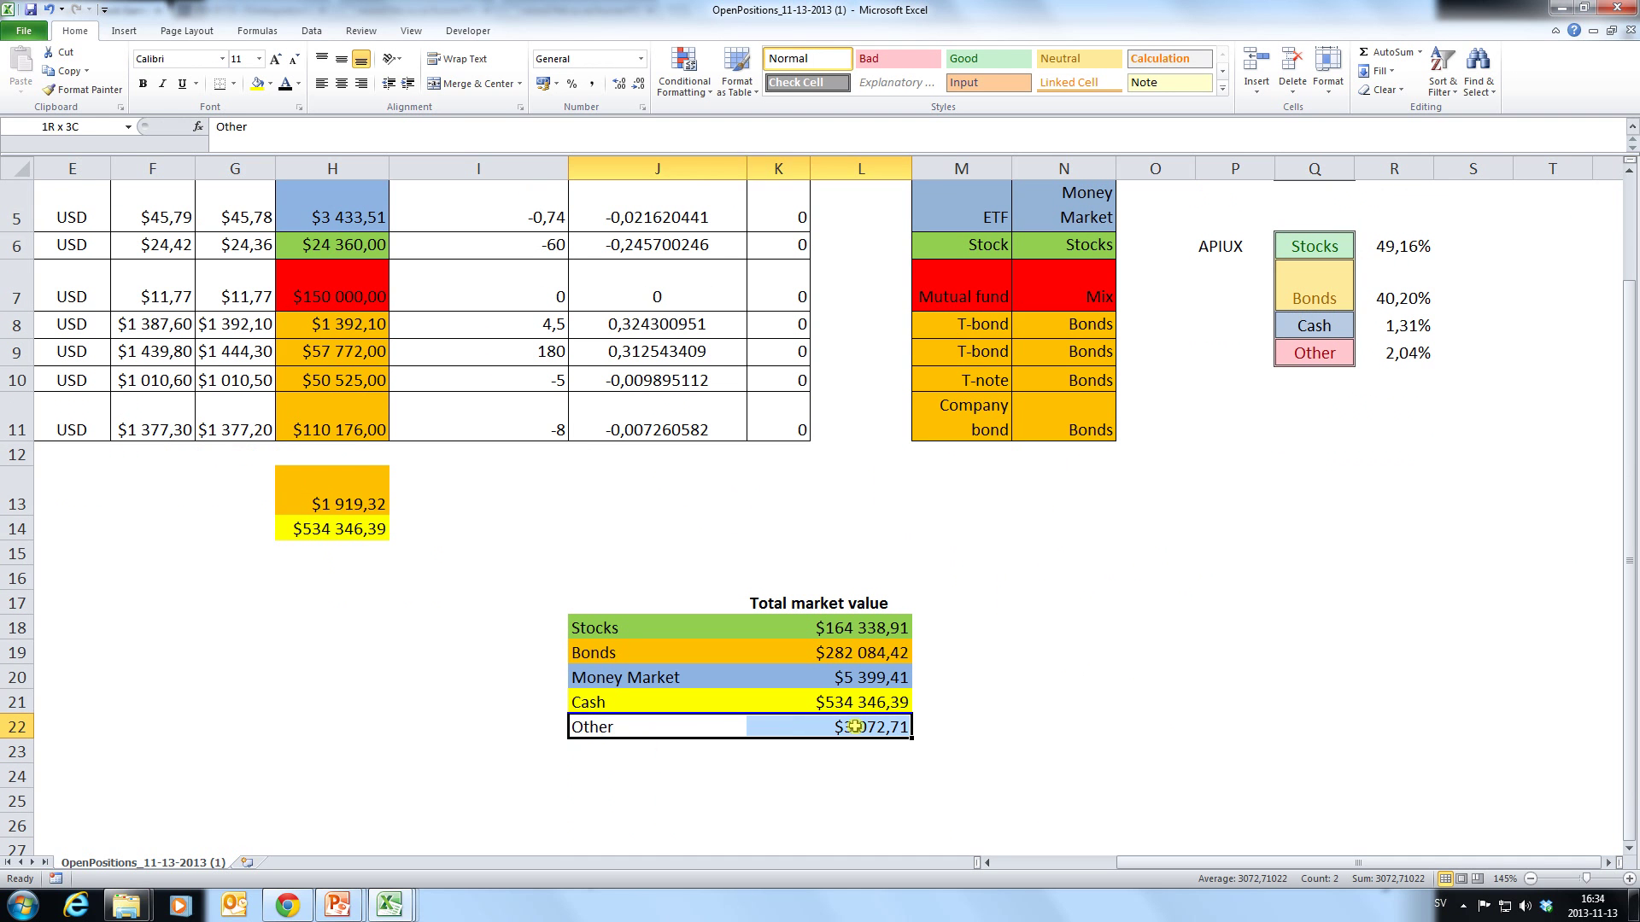
left_click(270, 84)
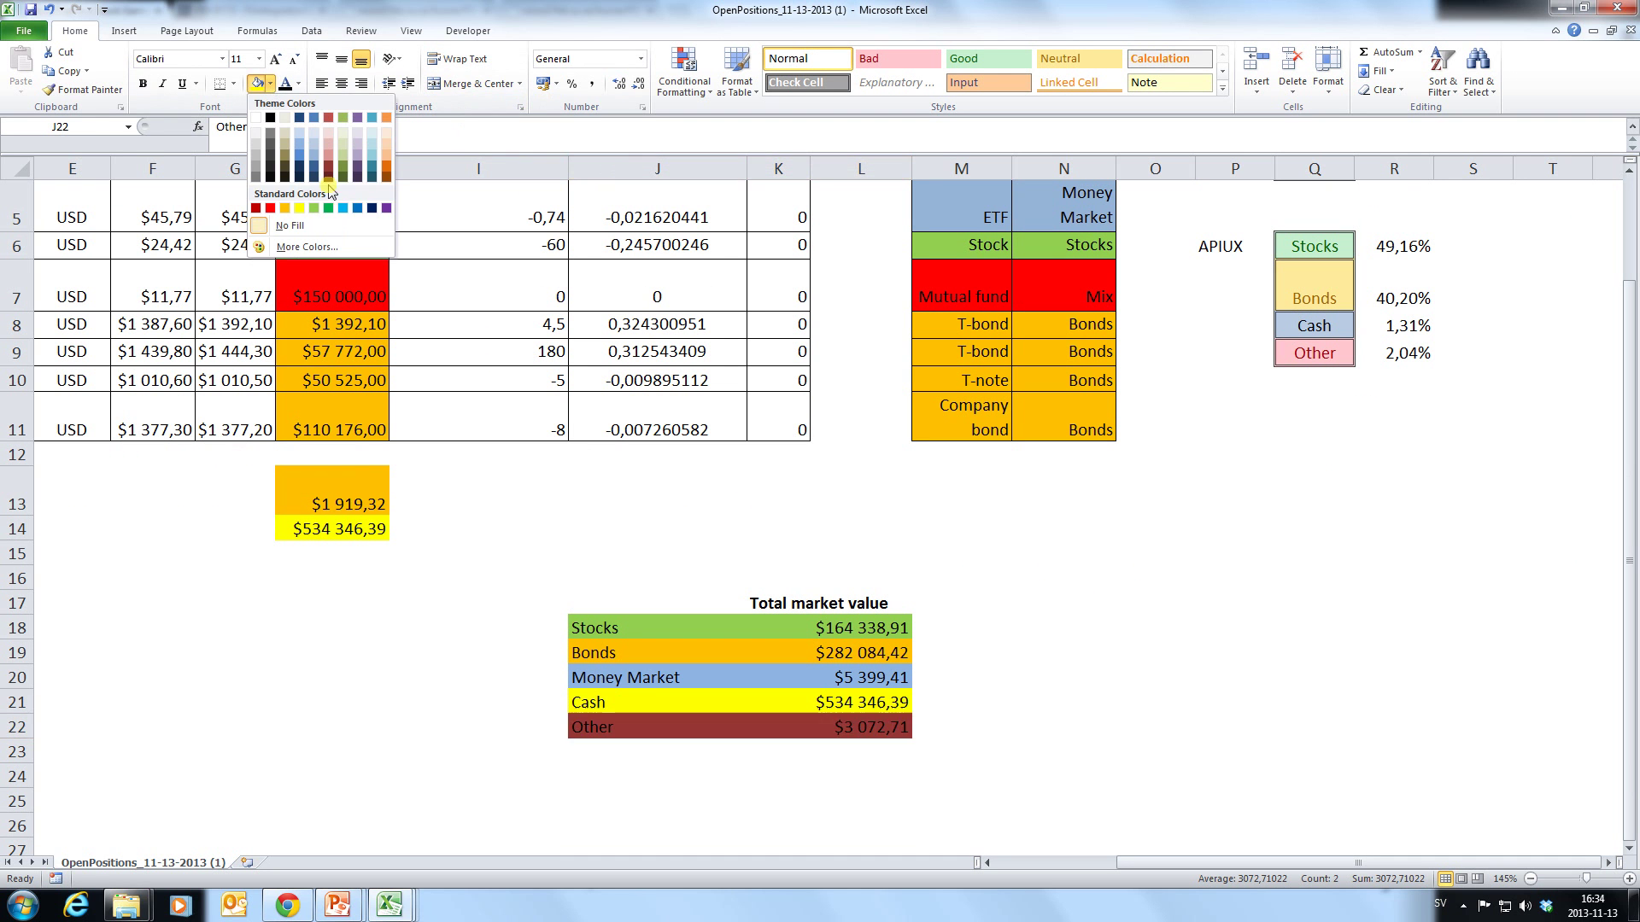
left_click(328, 153)
left_click(1046, 683)
Insert a blank exploded 2-D pie chart on the sheet, starting from an empty cell.
scroll(1046, 687, "down", 2)
left_click(1112, 628)
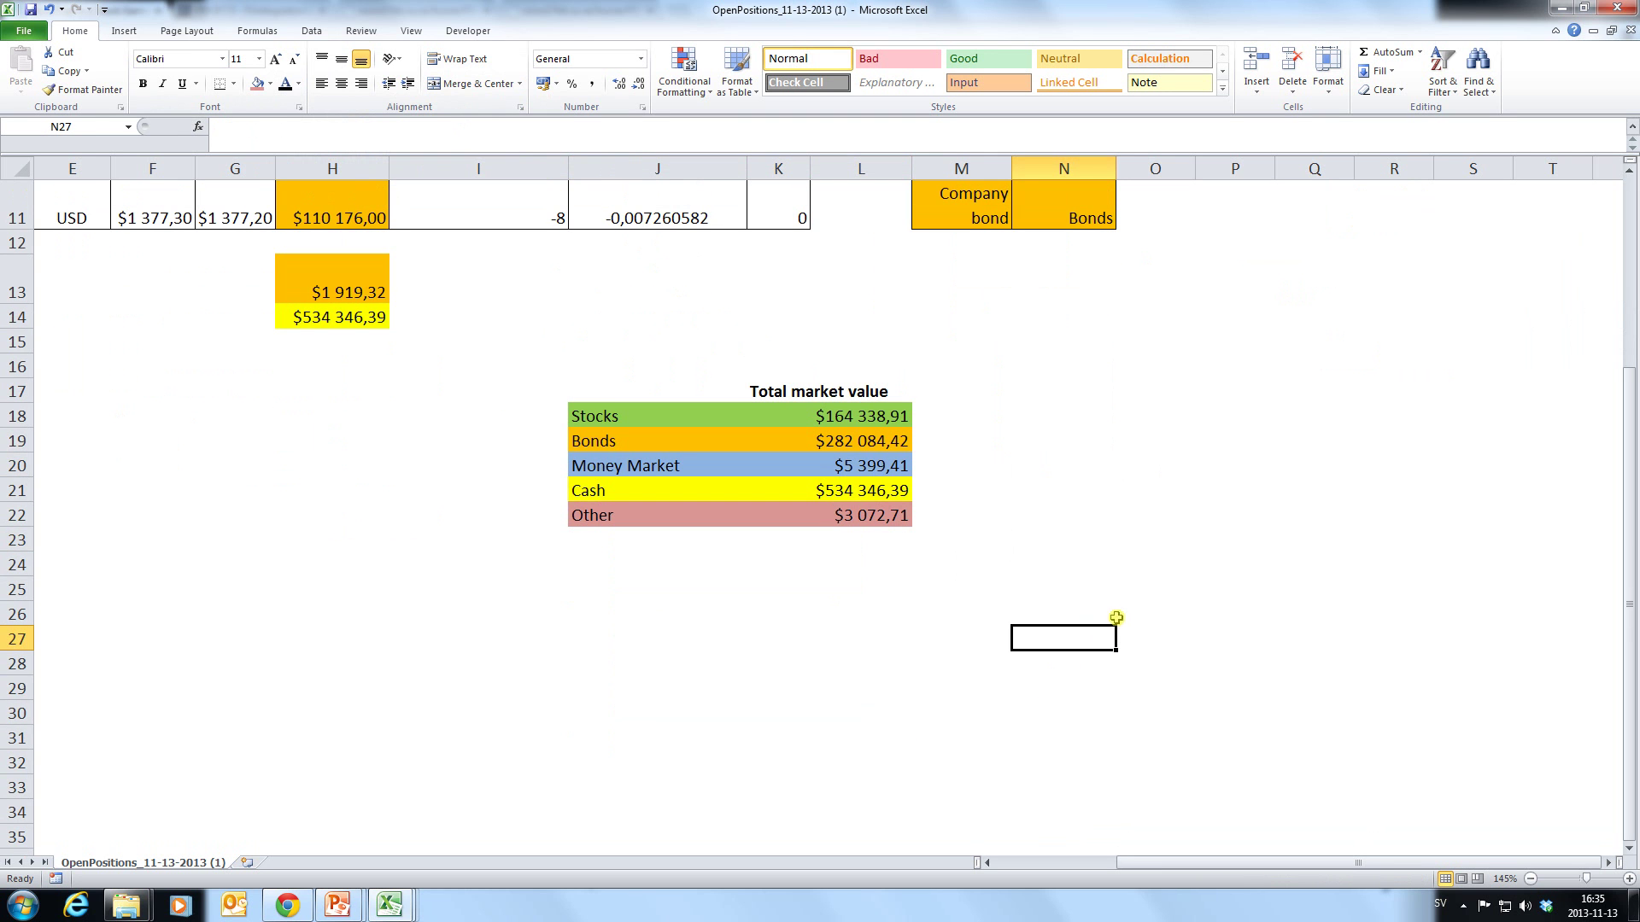
scroll(1076, 597, "down", 1)
scroll(1102, 586, "up", 1)
left_click(124, 34)
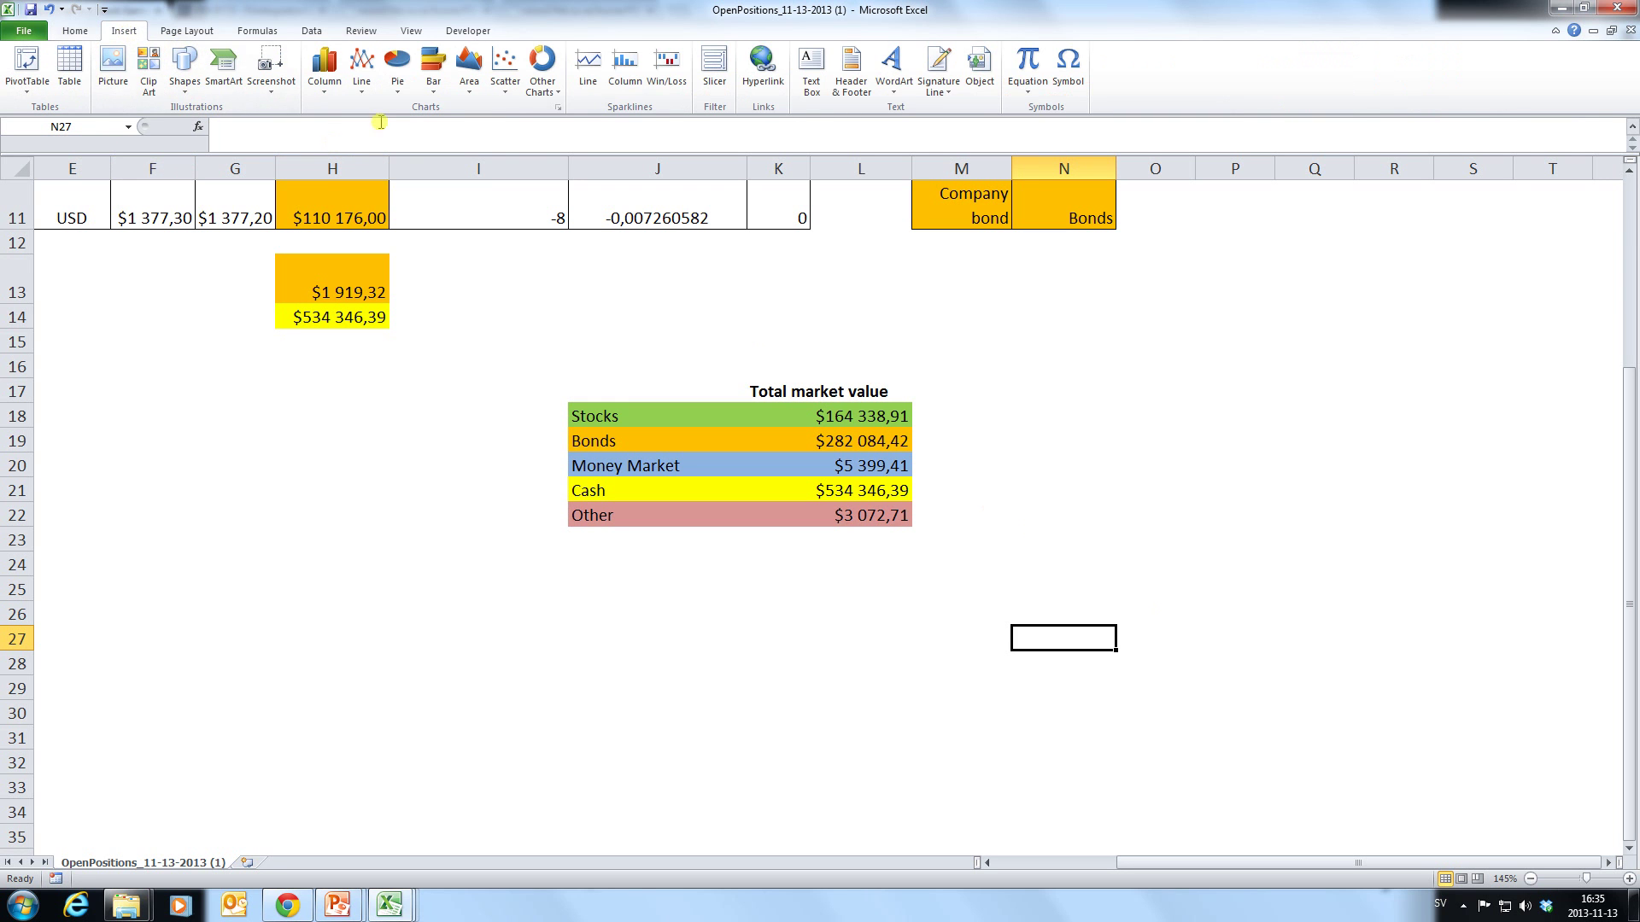
left_click(398, 94)
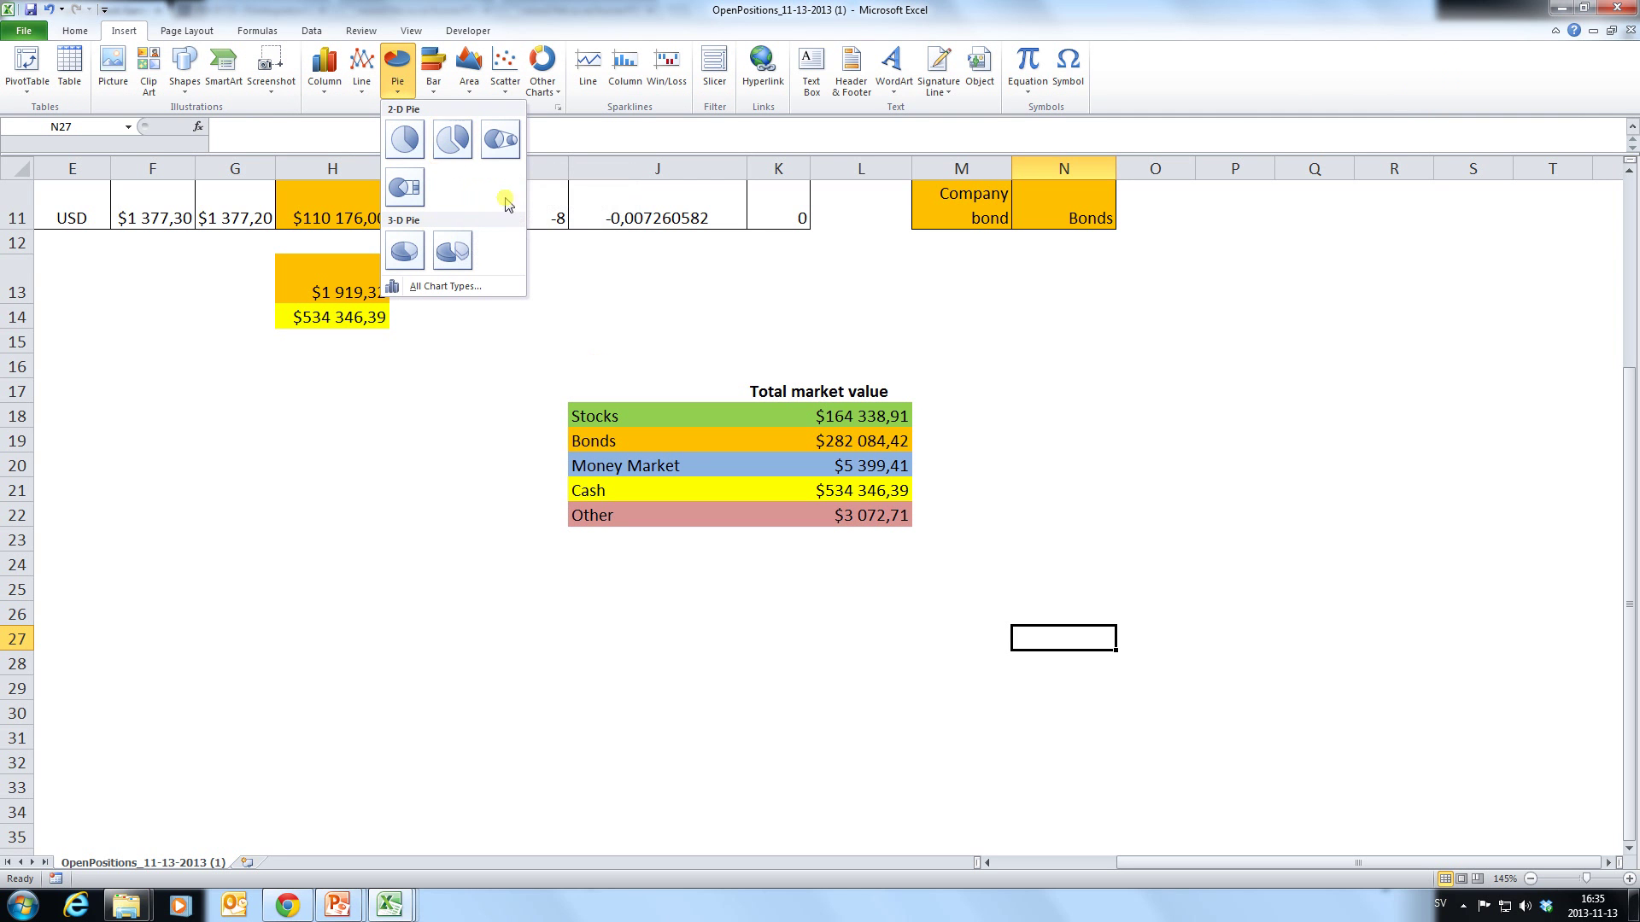
left_click(453, 141)
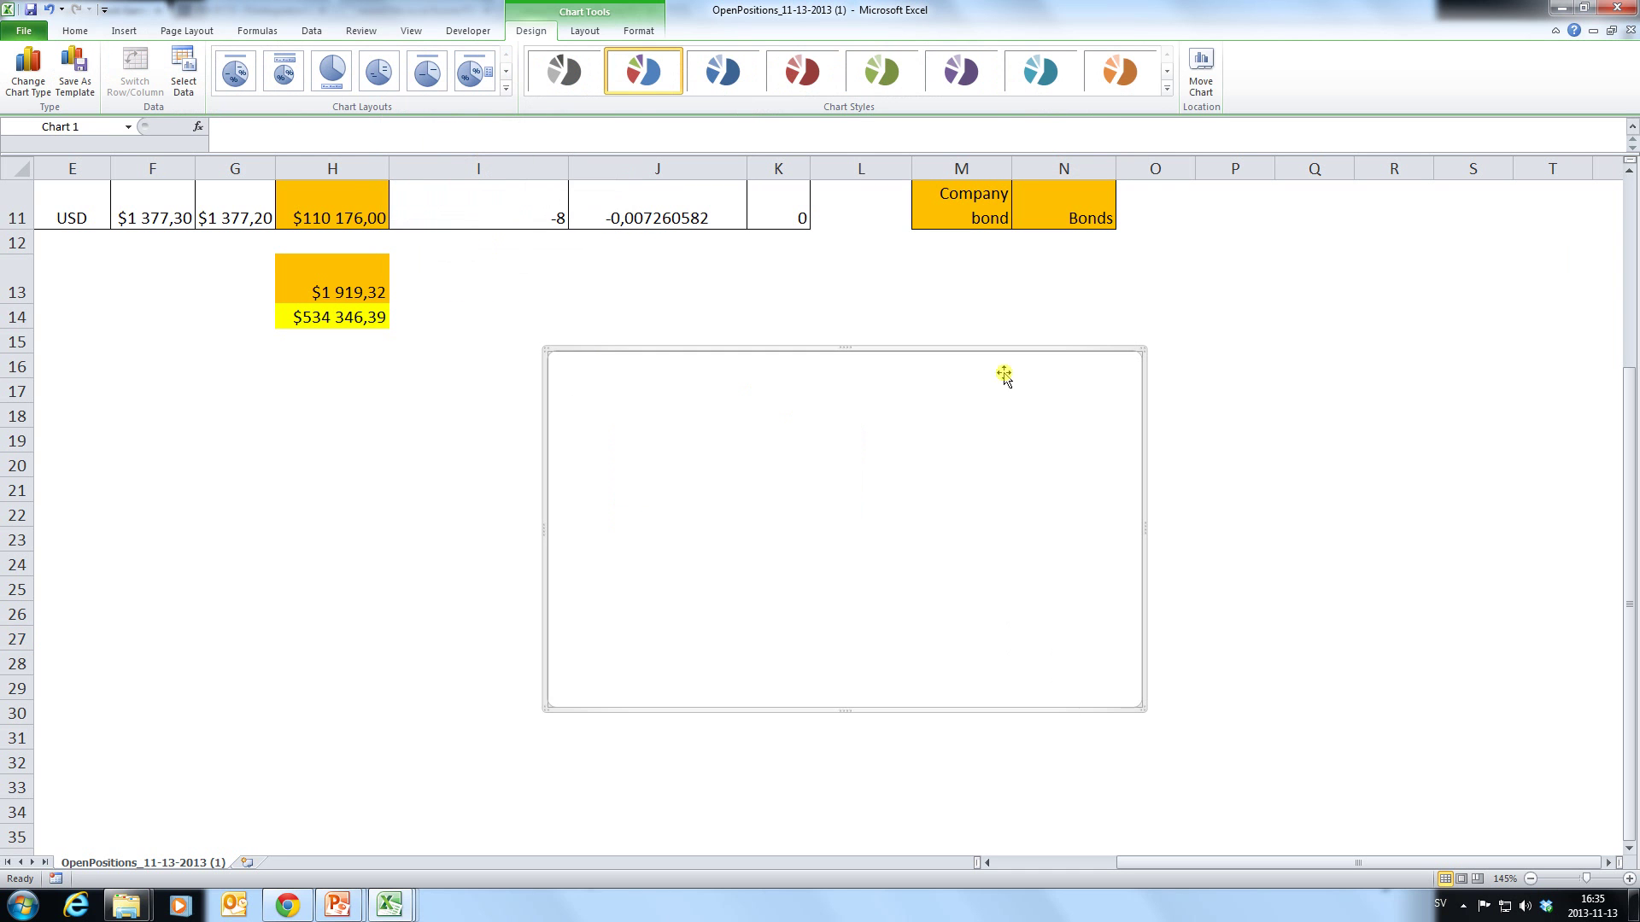
Move the blank chart clear of the totals table, into the empty area beside it around column O.
left_click_drag(974, 350, 1542, 446)
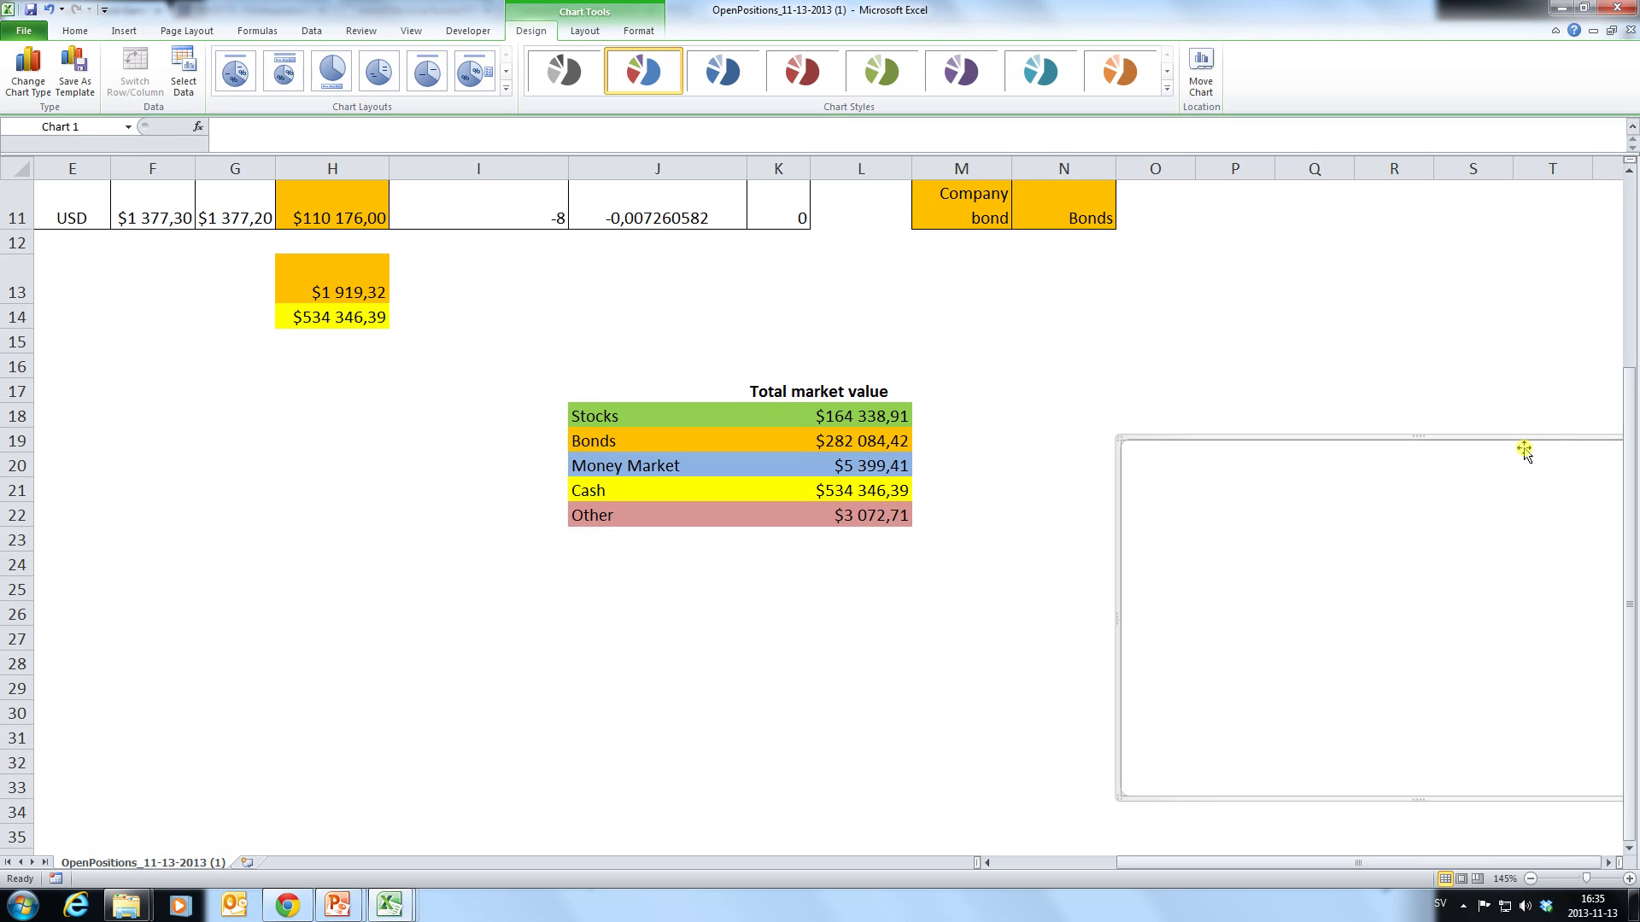
scroll(1391, 458, "down", 1)
left_click_drag(1274, 864, 1358, 858)
scroll(1608, 863, "right", 4)
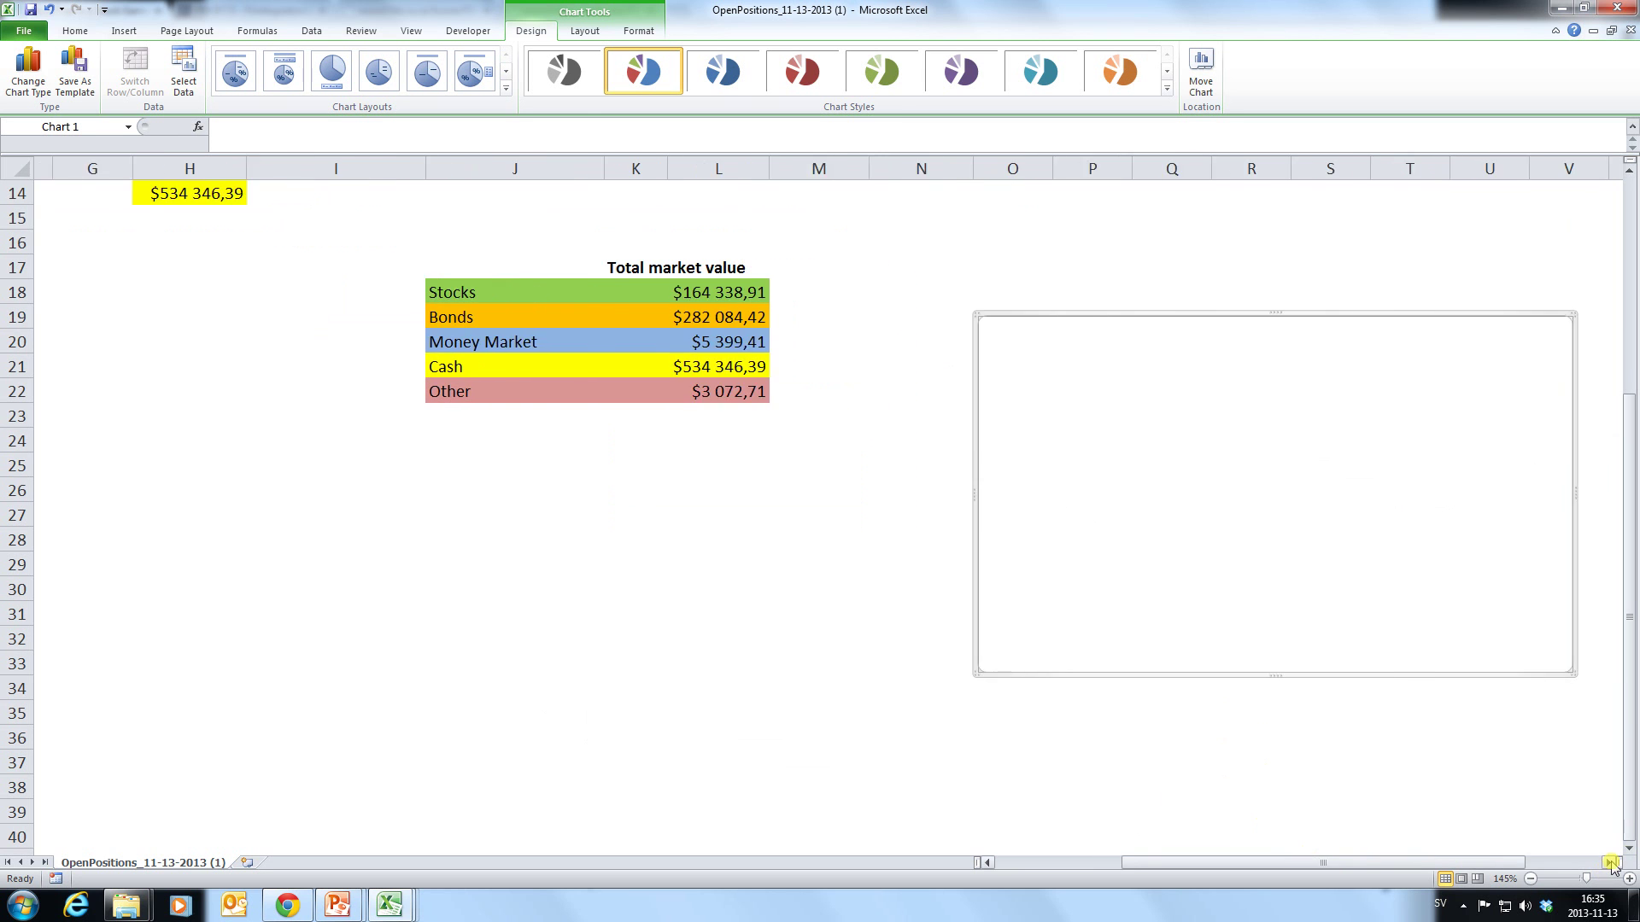
Add a data series to the pie chart using the total market values in L18:L22.
right_click(943, 441)
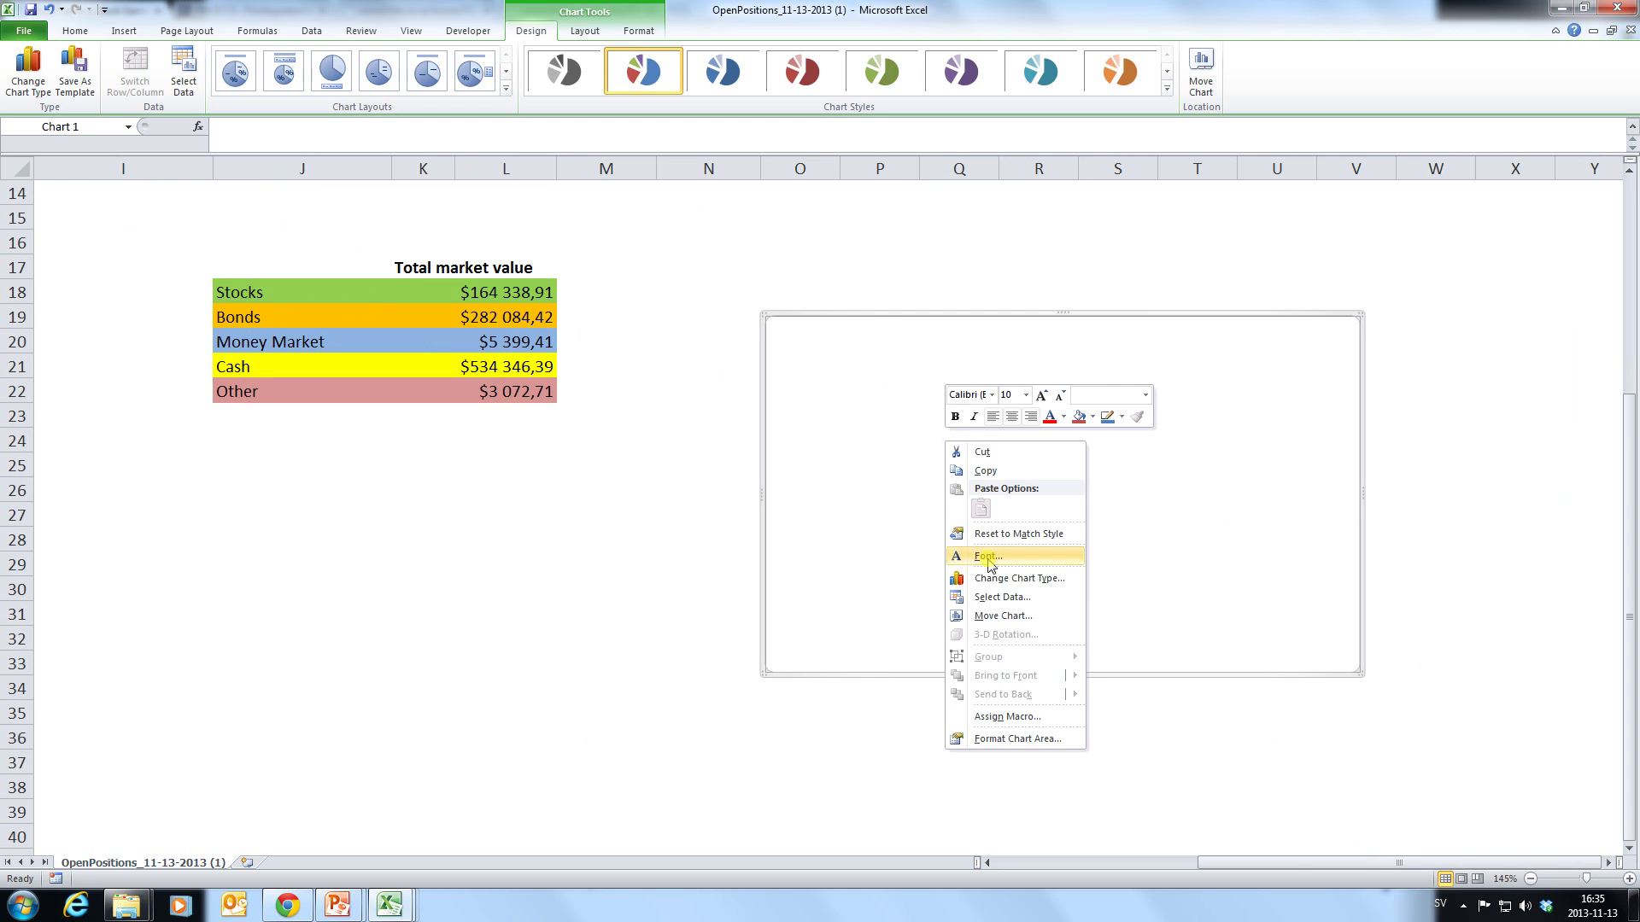
left_click(997, 597)
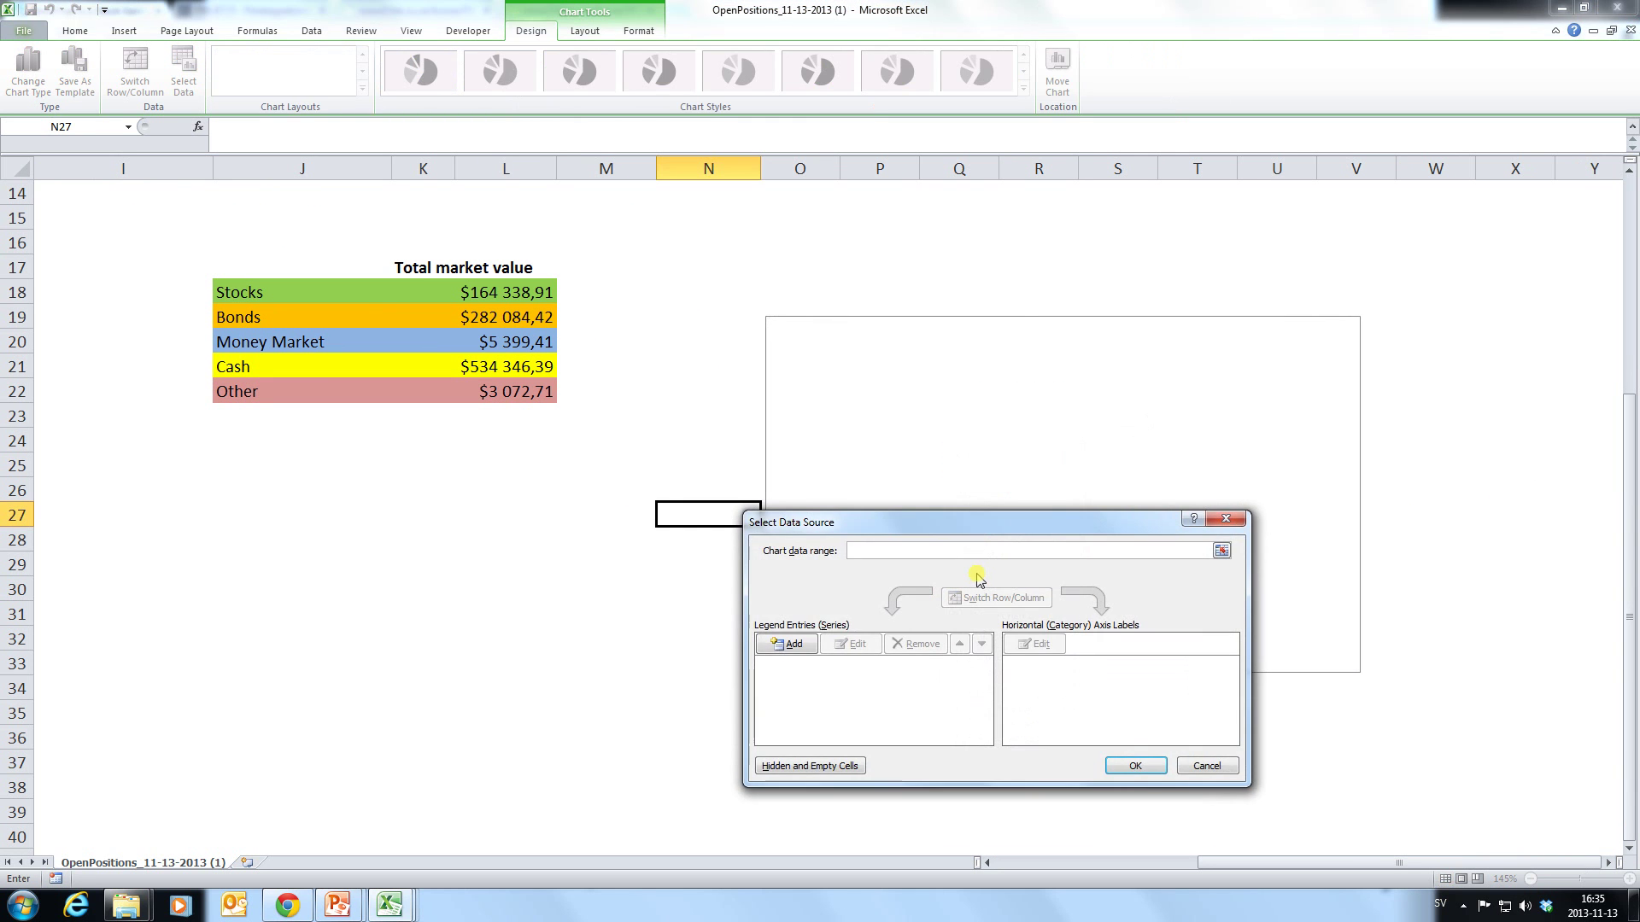
left_click(797, 648)
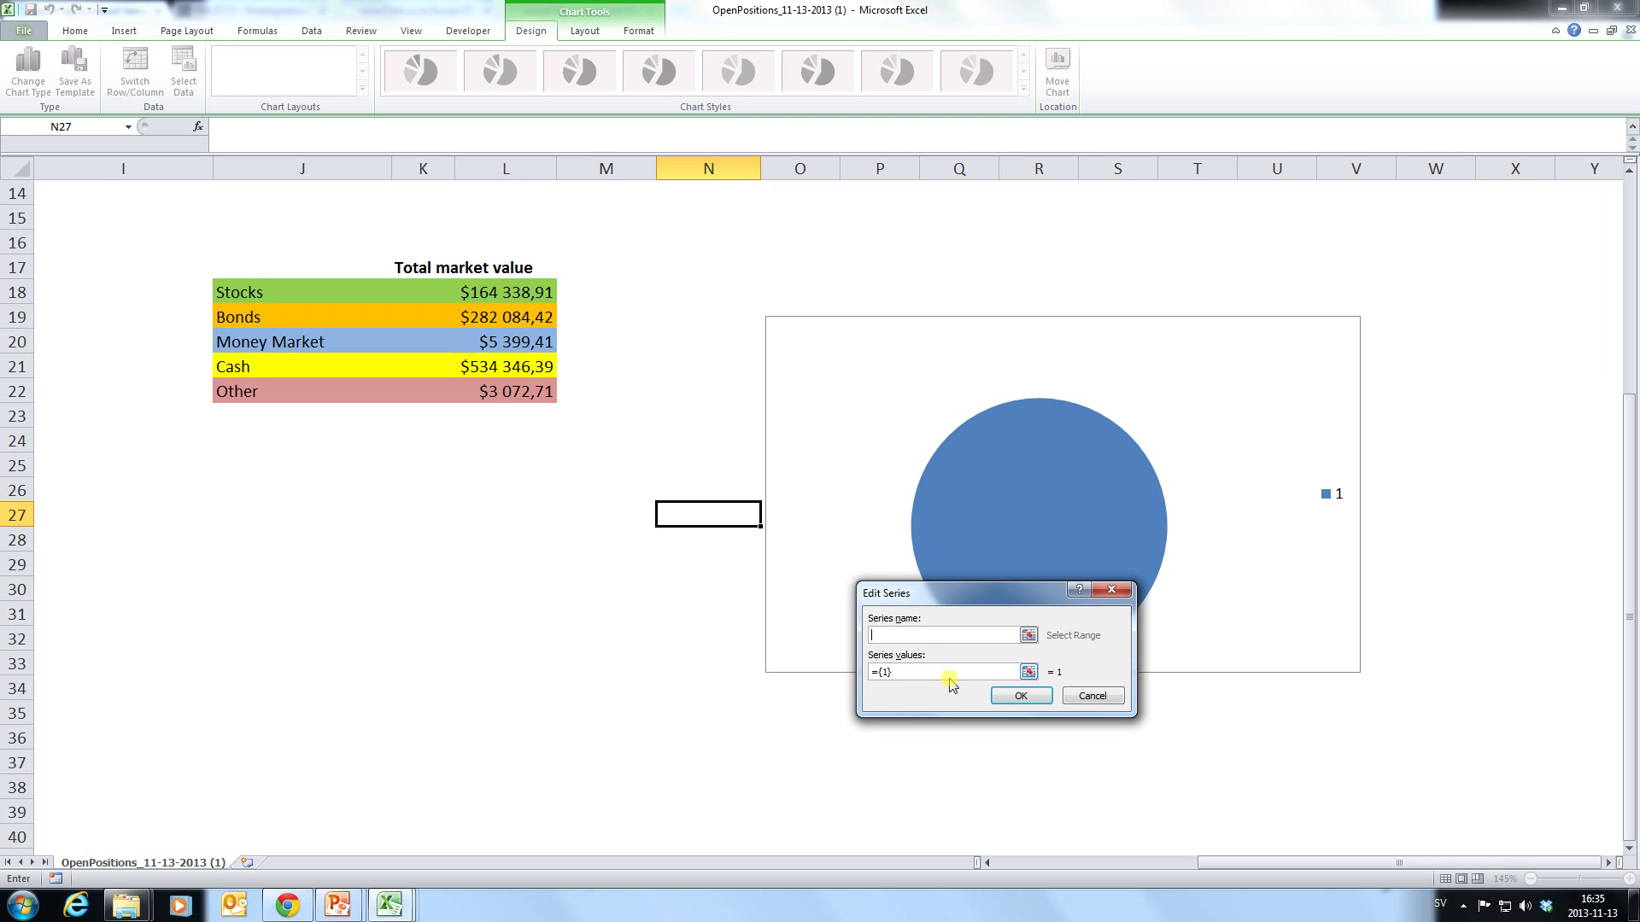
left_click_drag(952, 674, 876, 679)
key("BackSpace")
left_click(511, 292)
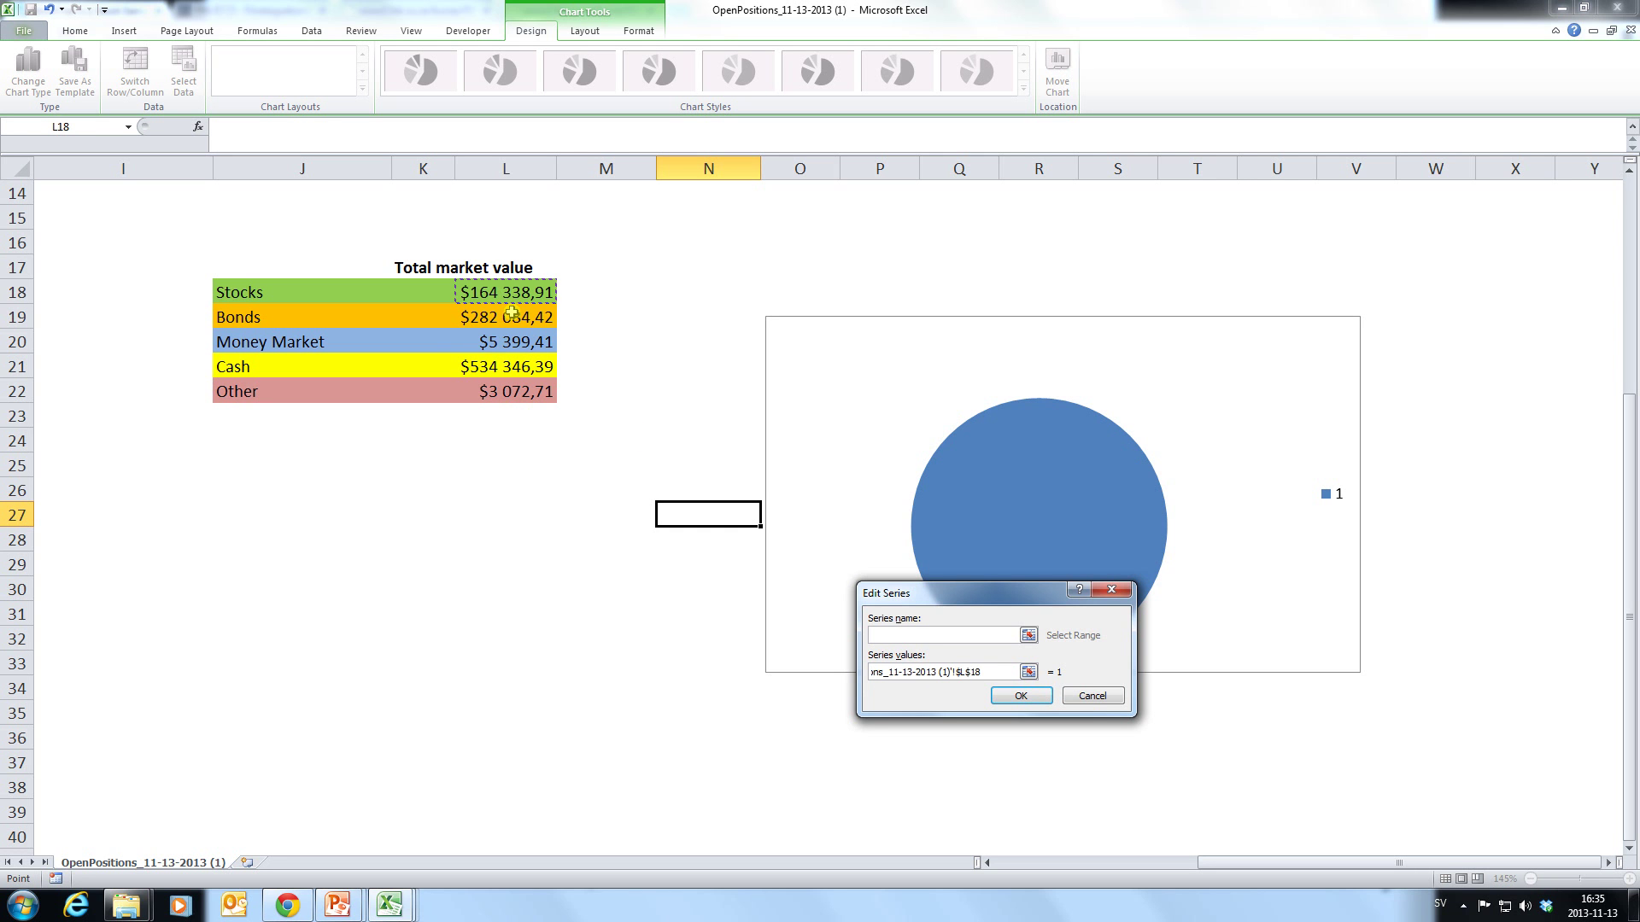
left_click(519, 390, "shift")
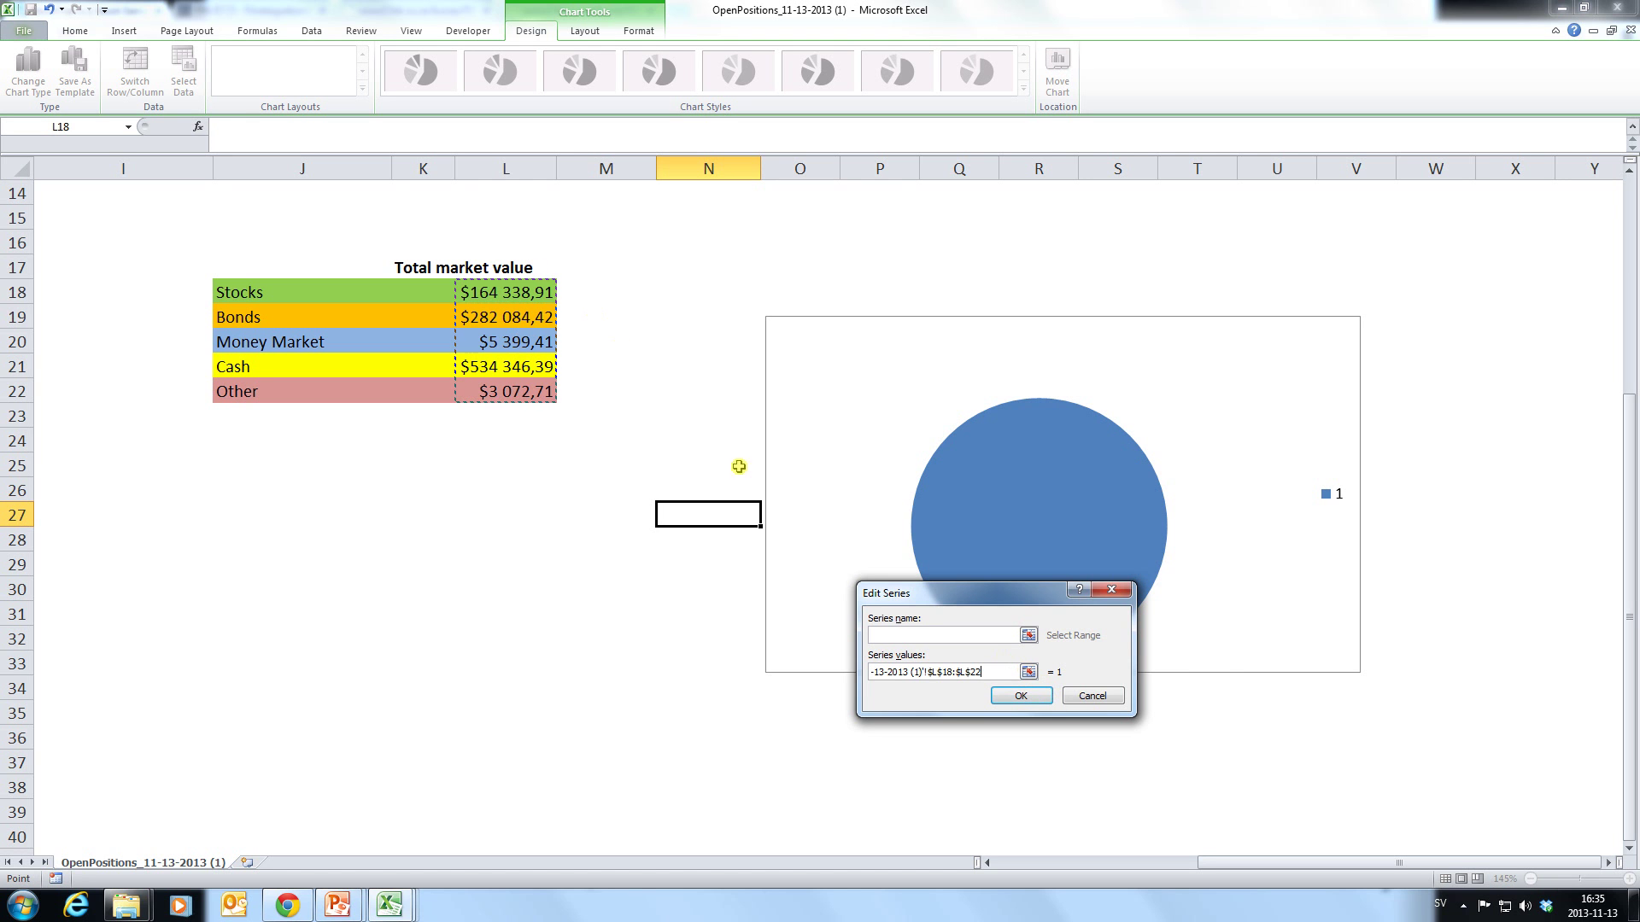
left_click(1019, 696)
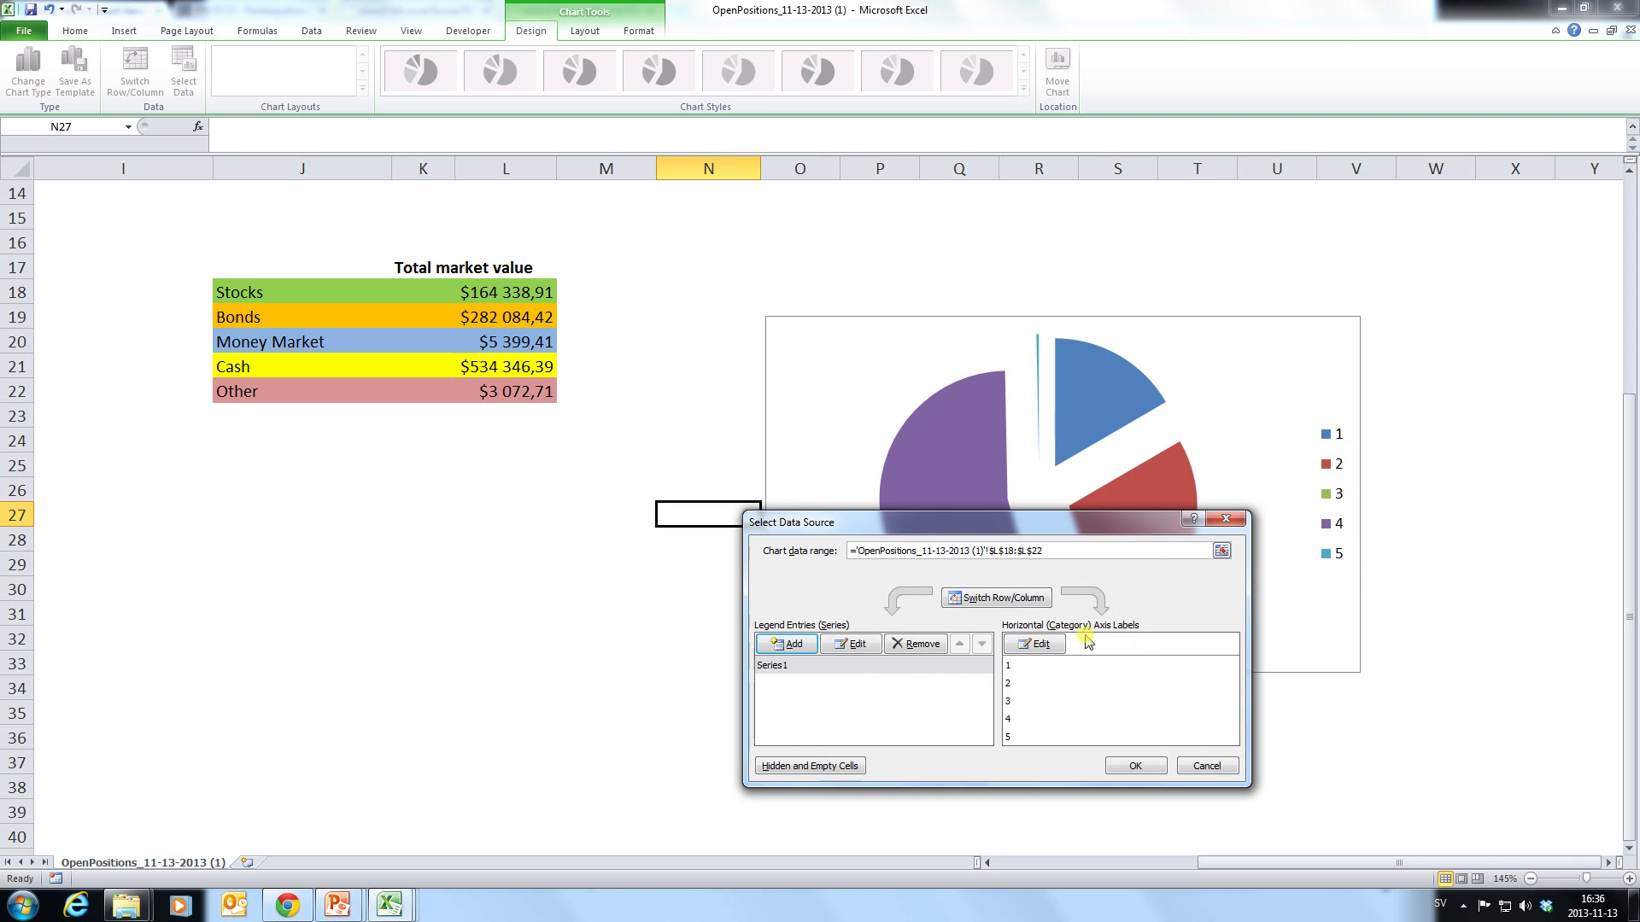
Set the pie chart's category labels to the asset class names in J18:J22 and accept the data source.
left_click(1041, 646)
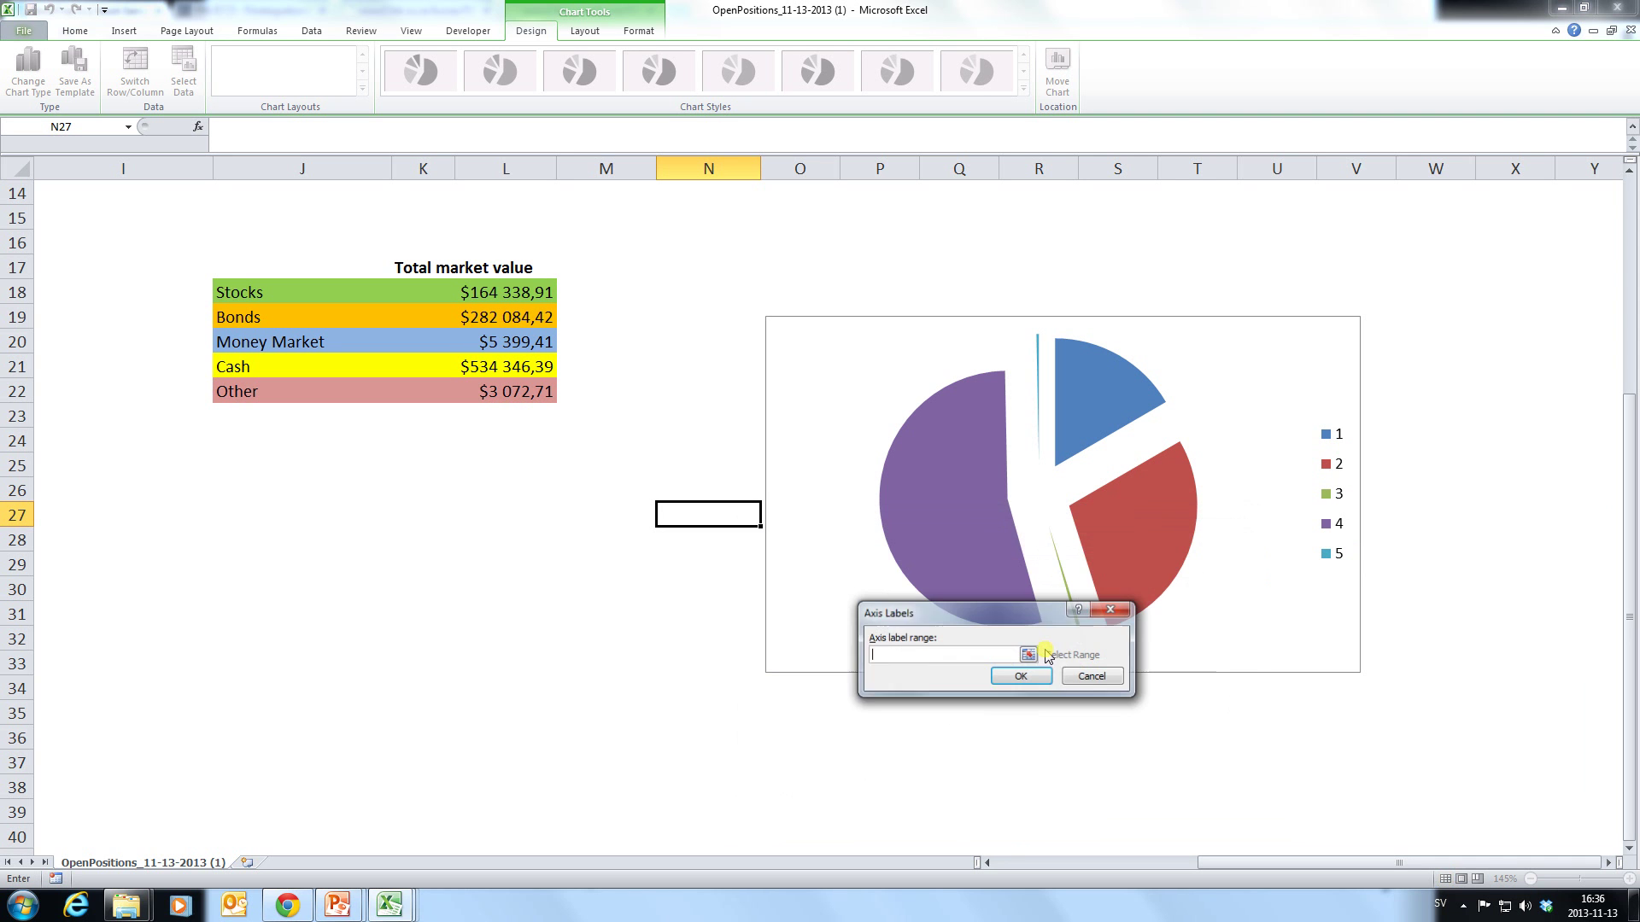
left_click(244, 290)
left_click_drag(250, 399, 251, 399)
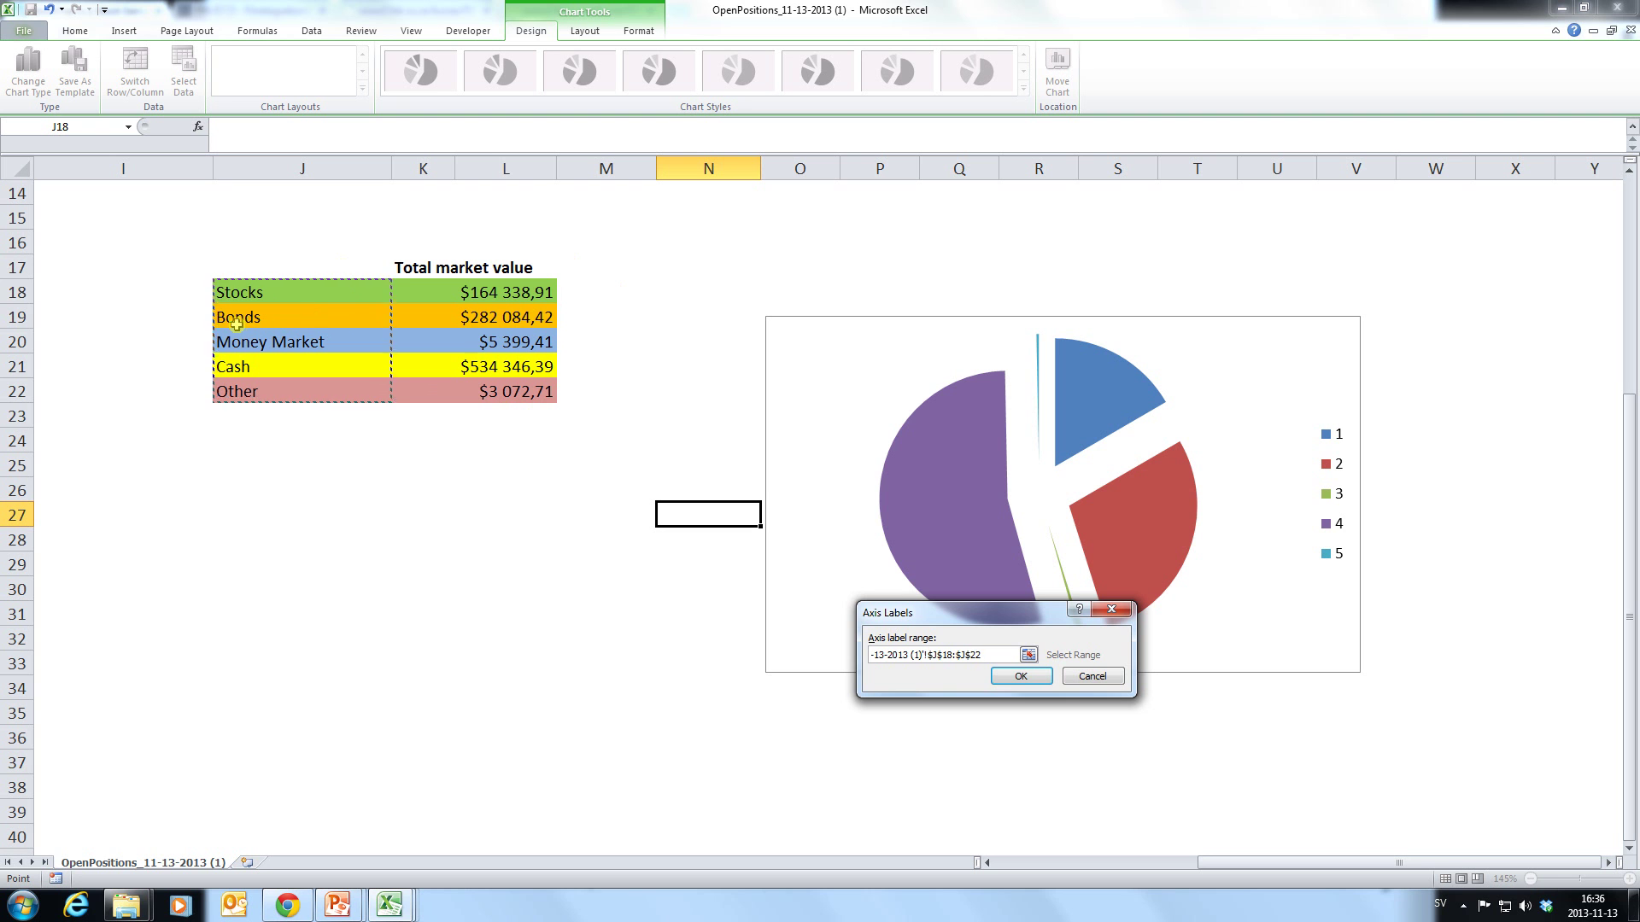
left_click(1021, 678)
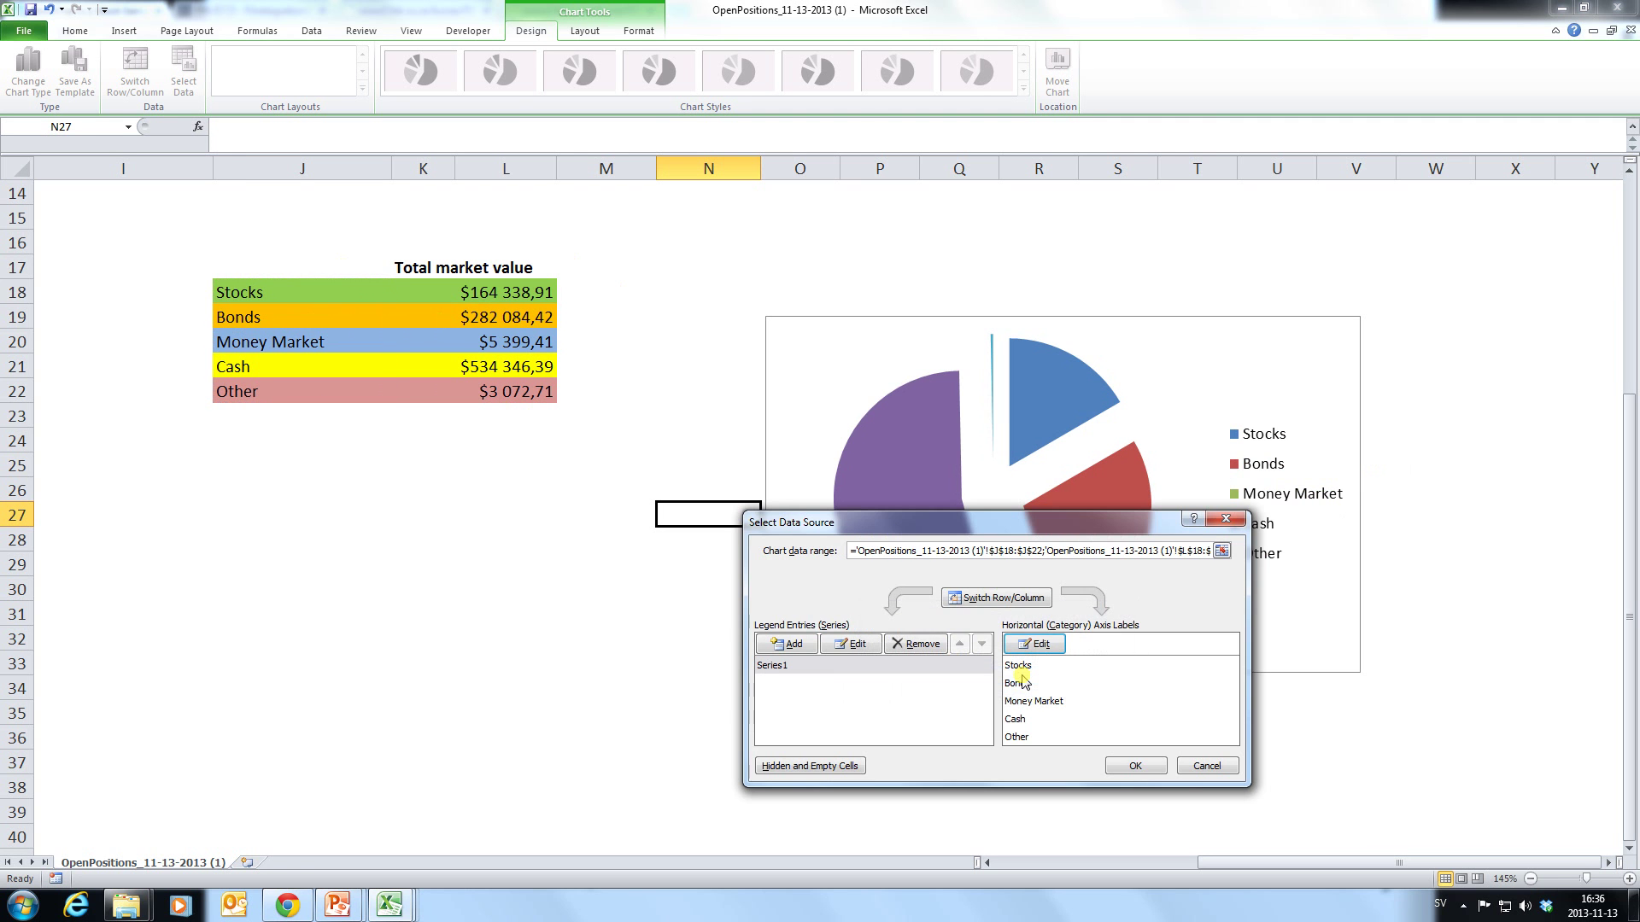
left_click(1141, 767)
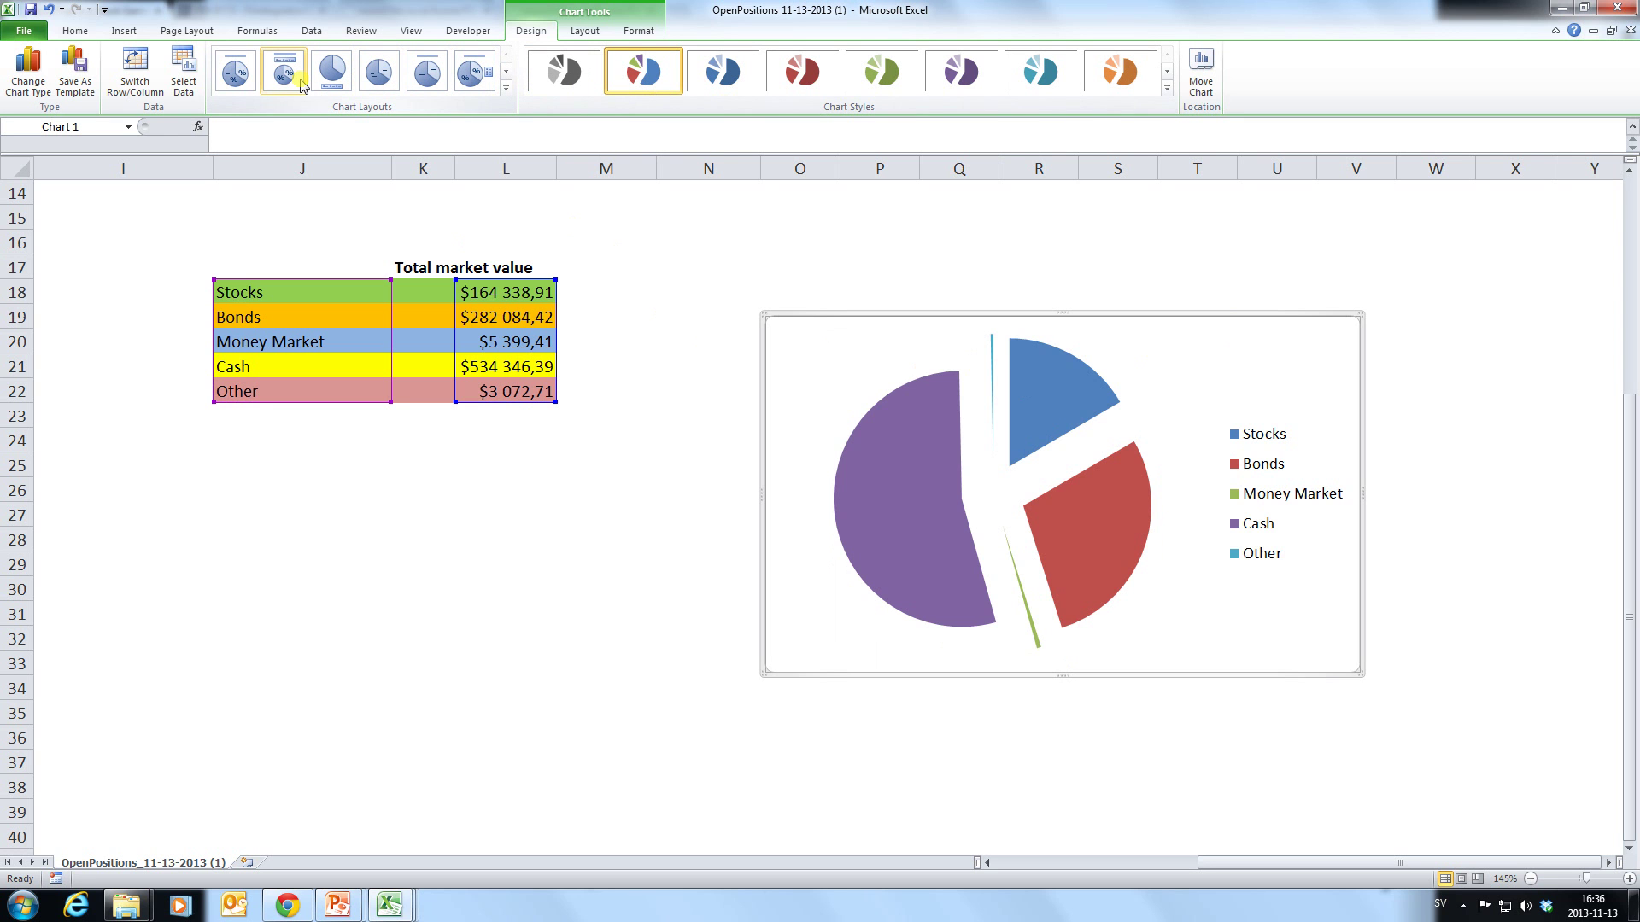
Apply the chart layout with a title, legend above the pie and percentage labels, and title it Asset Allocation Pie in Week 2.
left_click(235, 71)
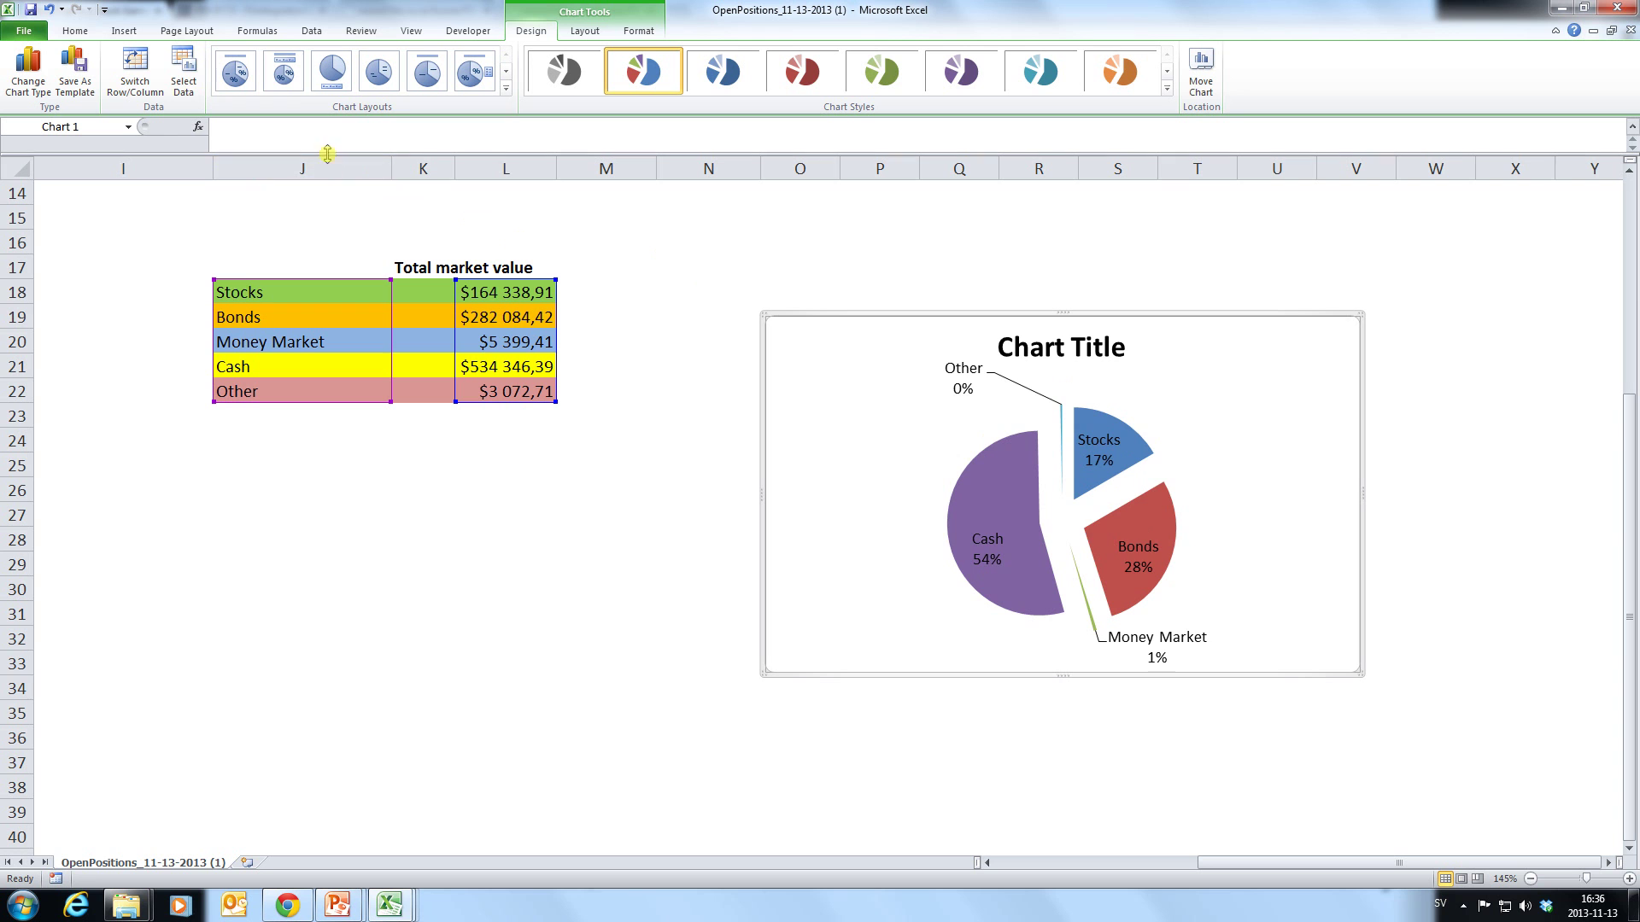
left_click(284, 71)
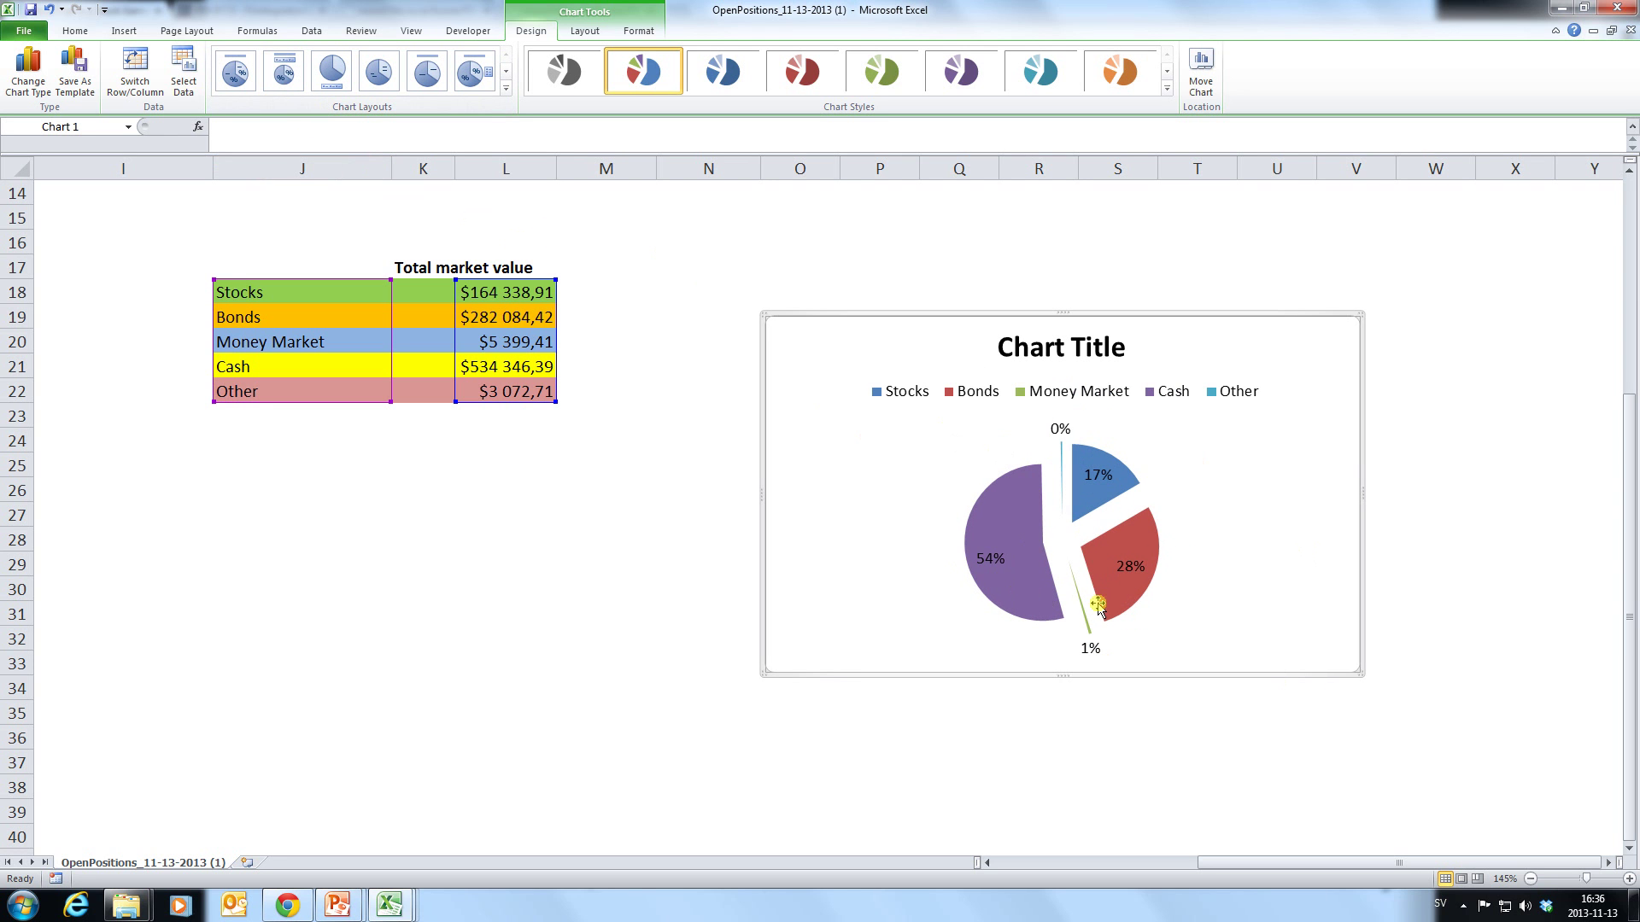
left_click(1097, 350)
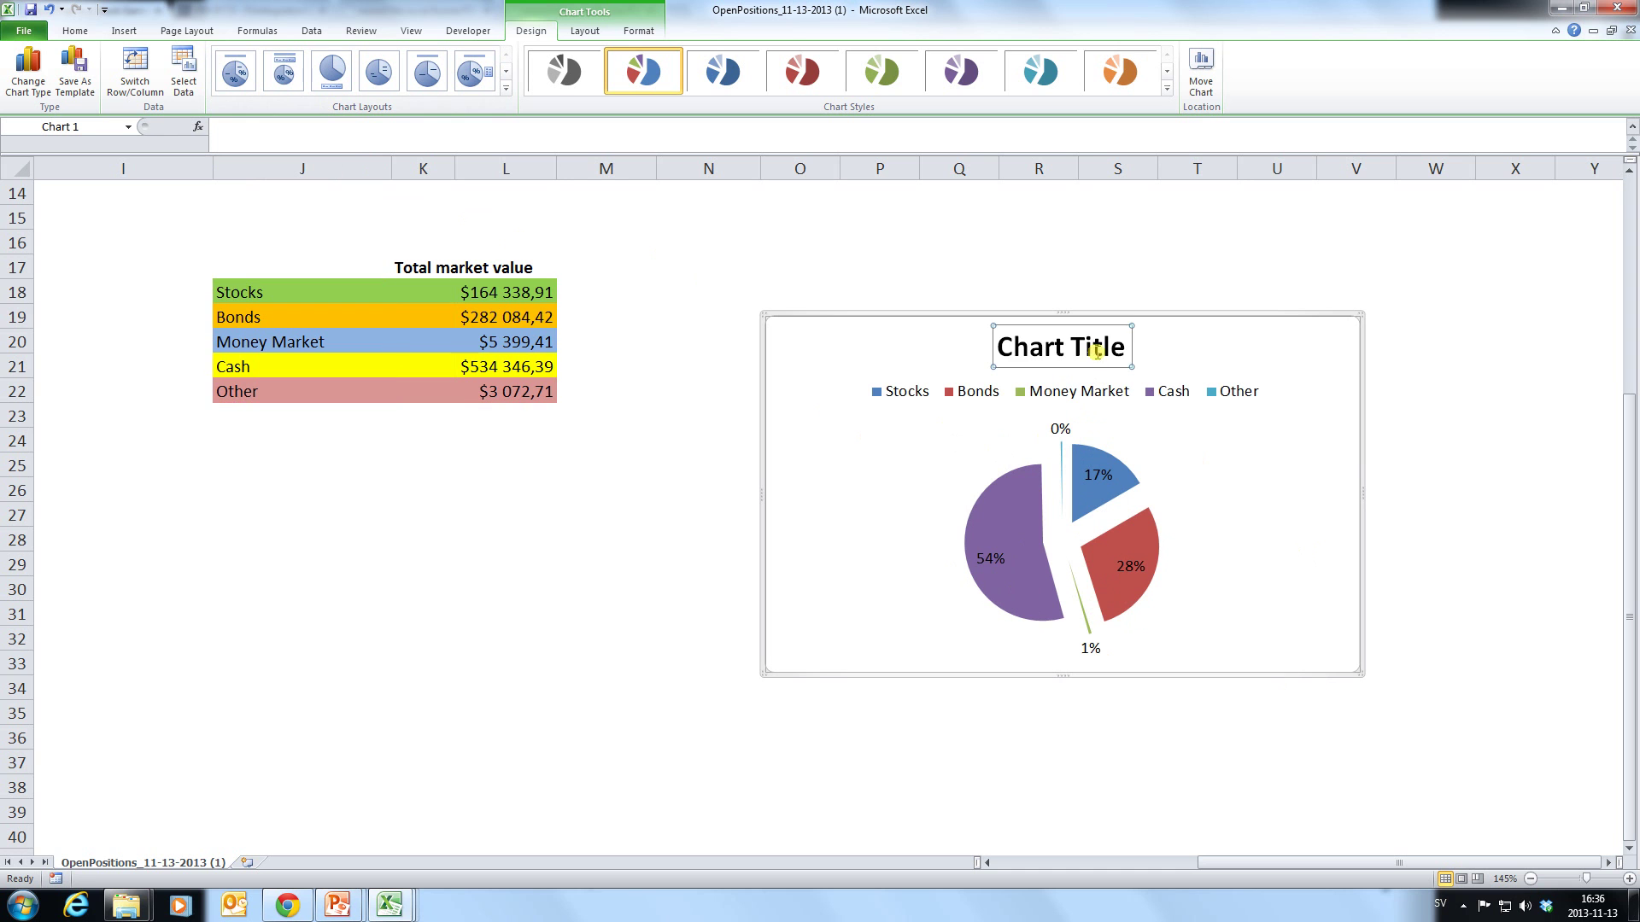
left_click_drag(1117, 348, 1017, 346)
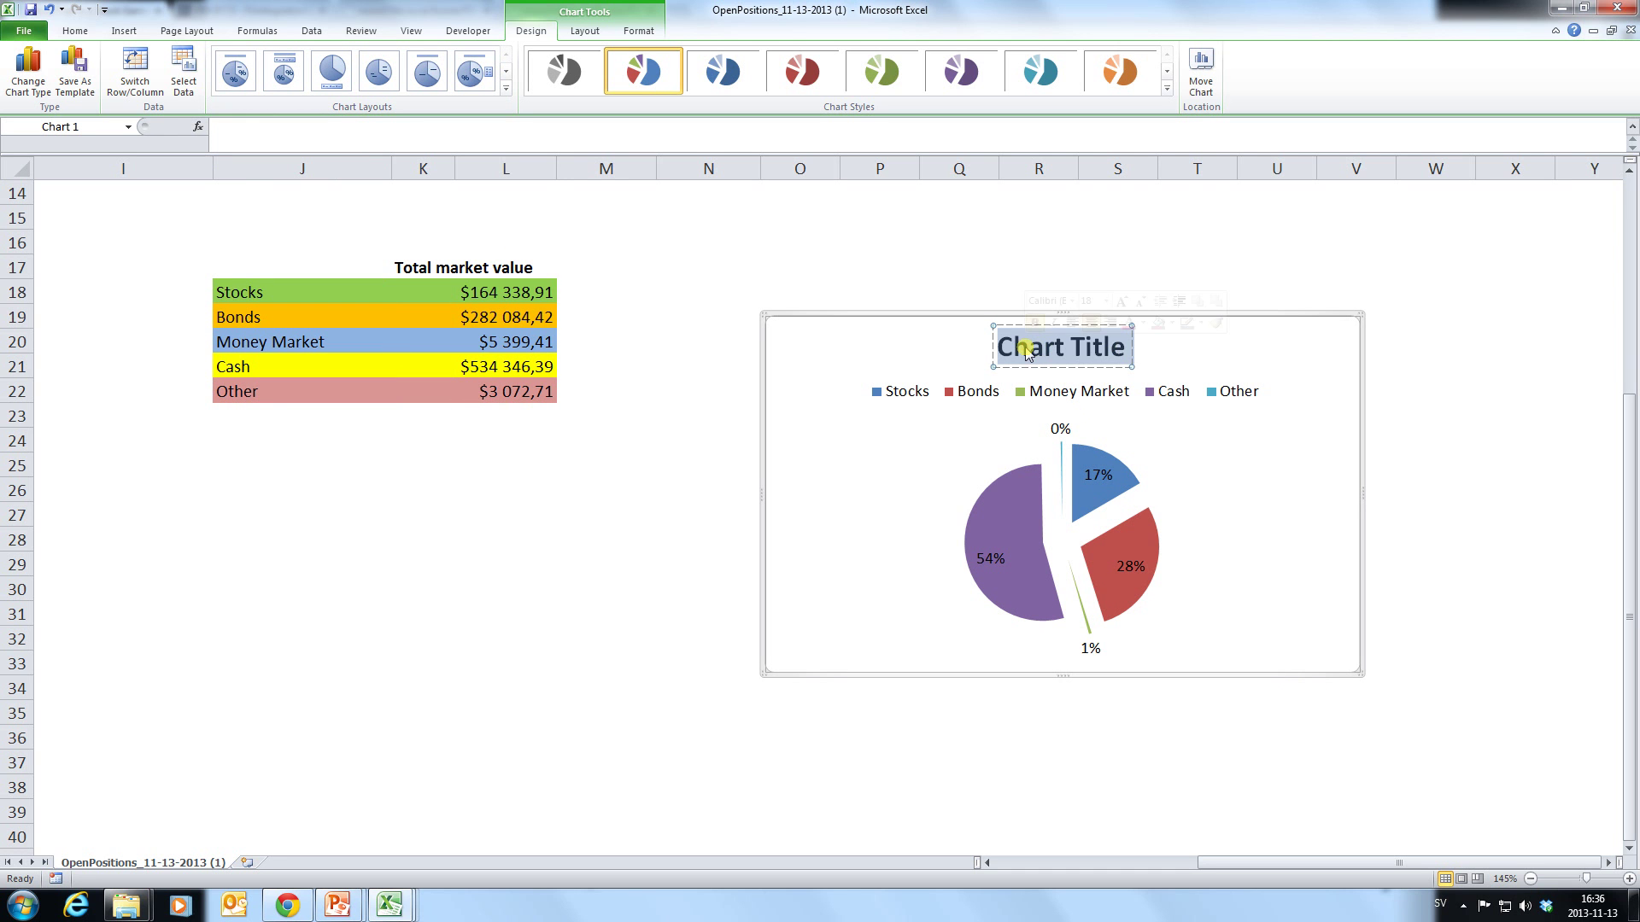
type("Asset Allocation p")
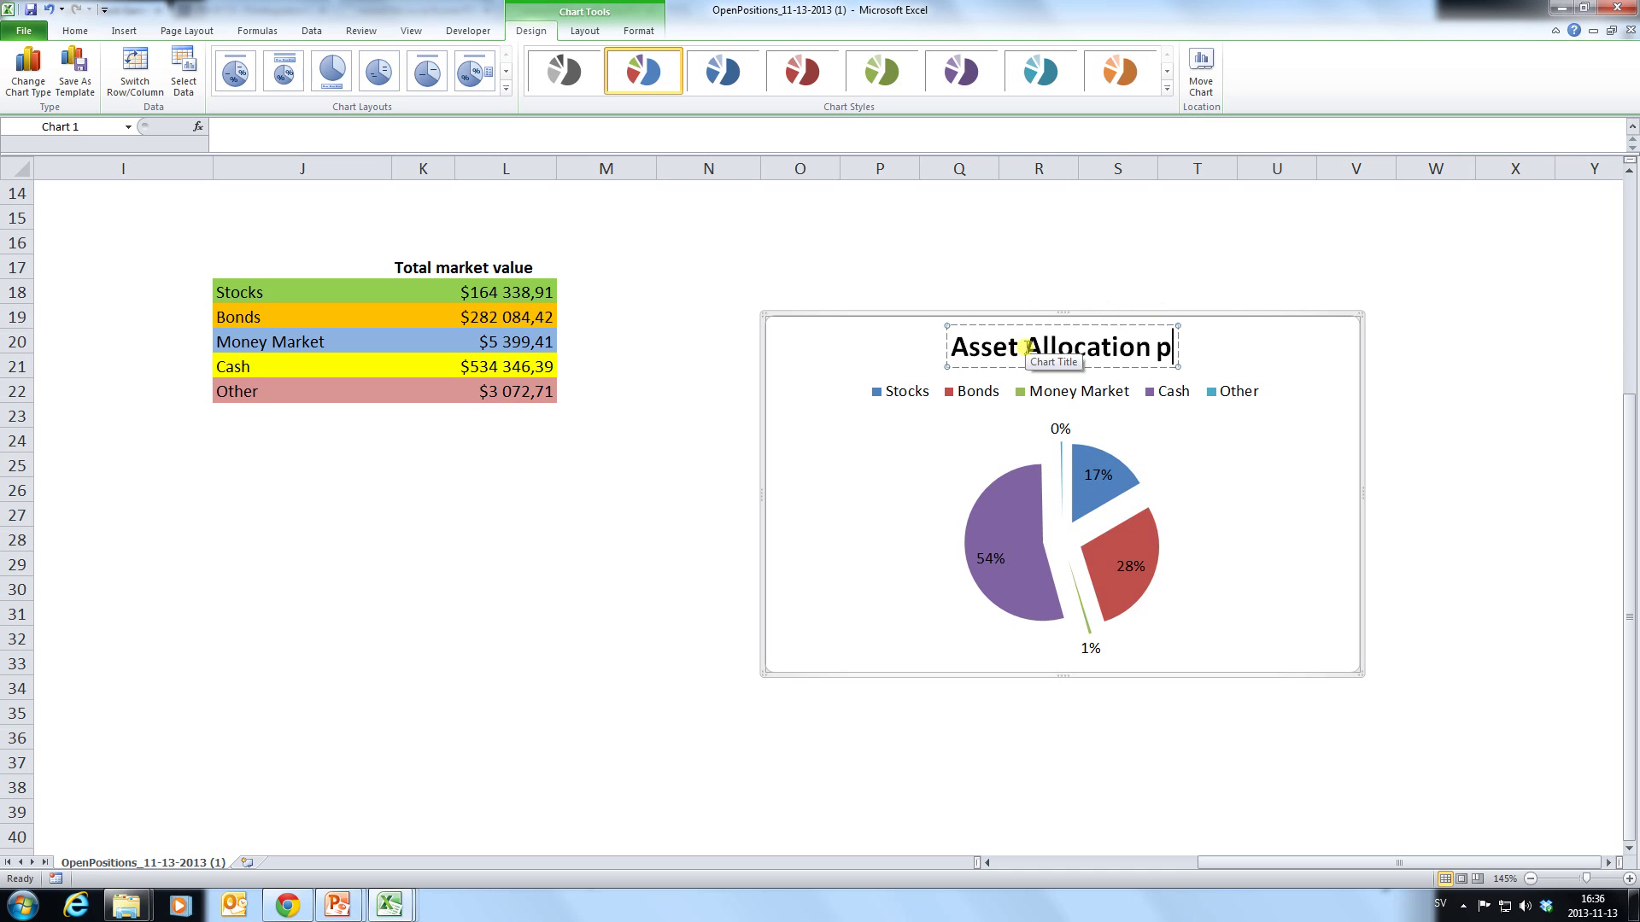
key("BackSpace")
type("Pie")
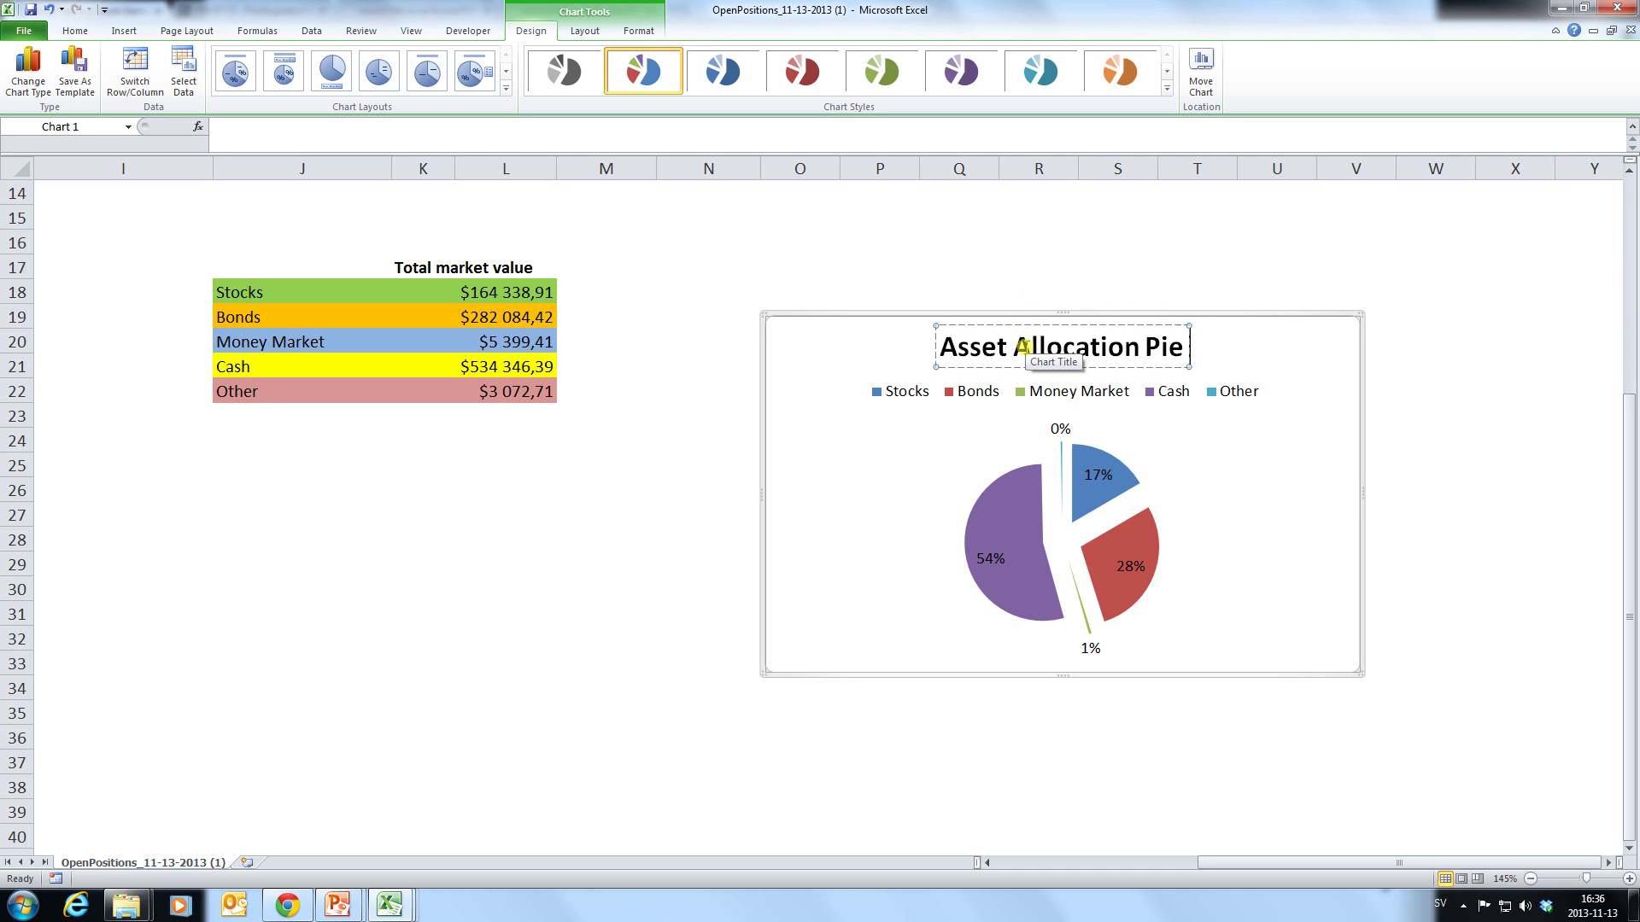
type(" in Week 2")
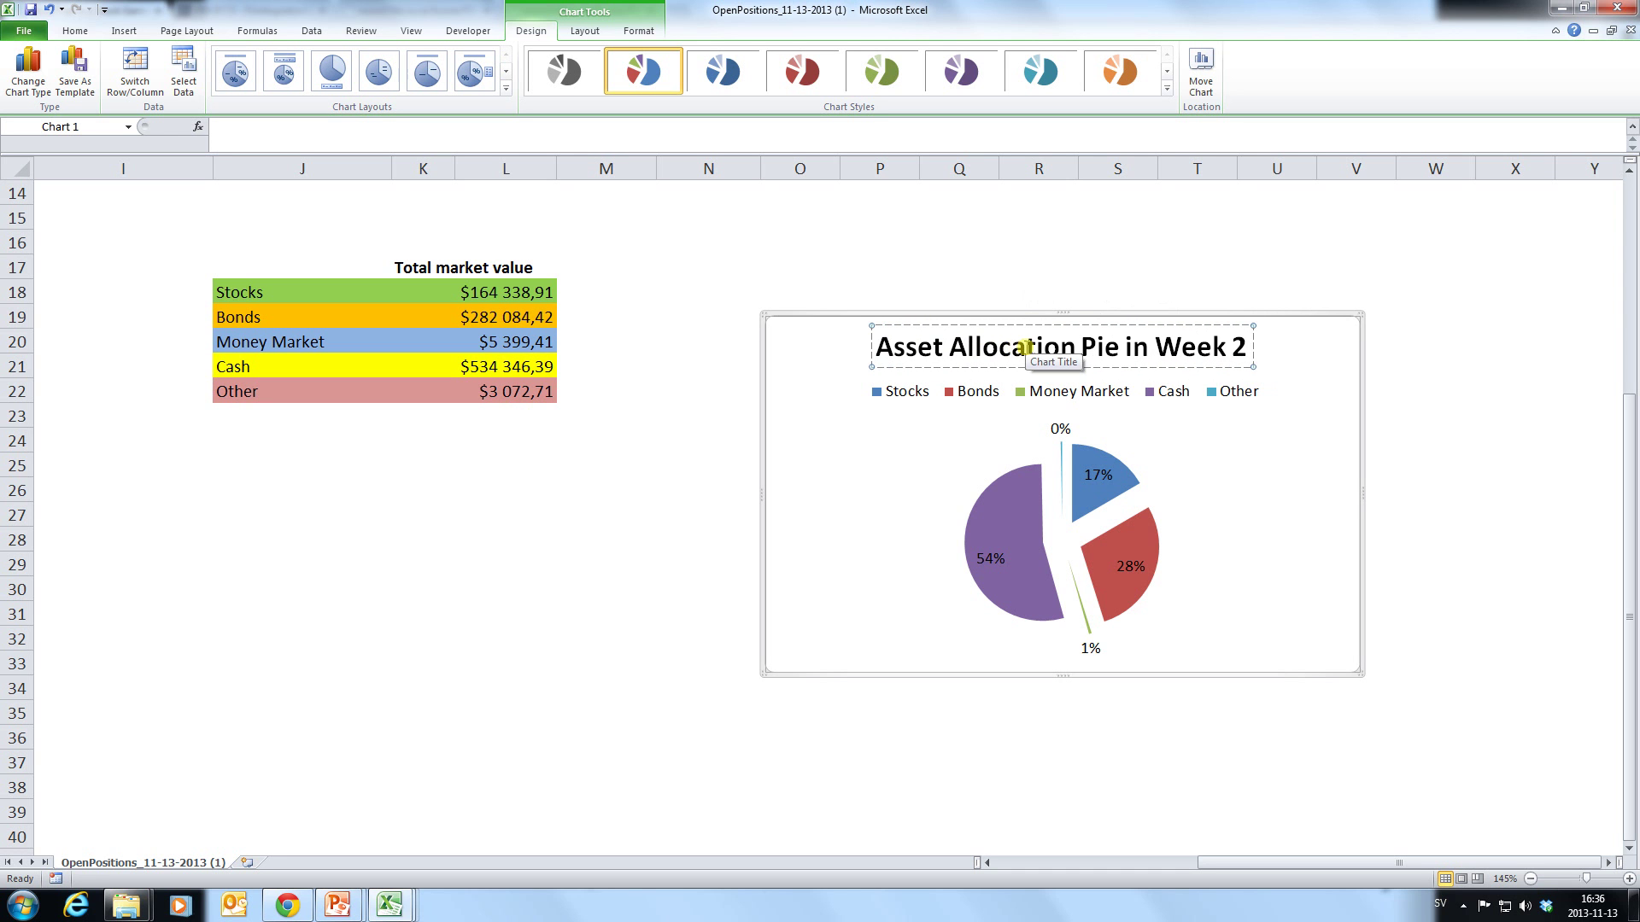
left_click(1456, 444)
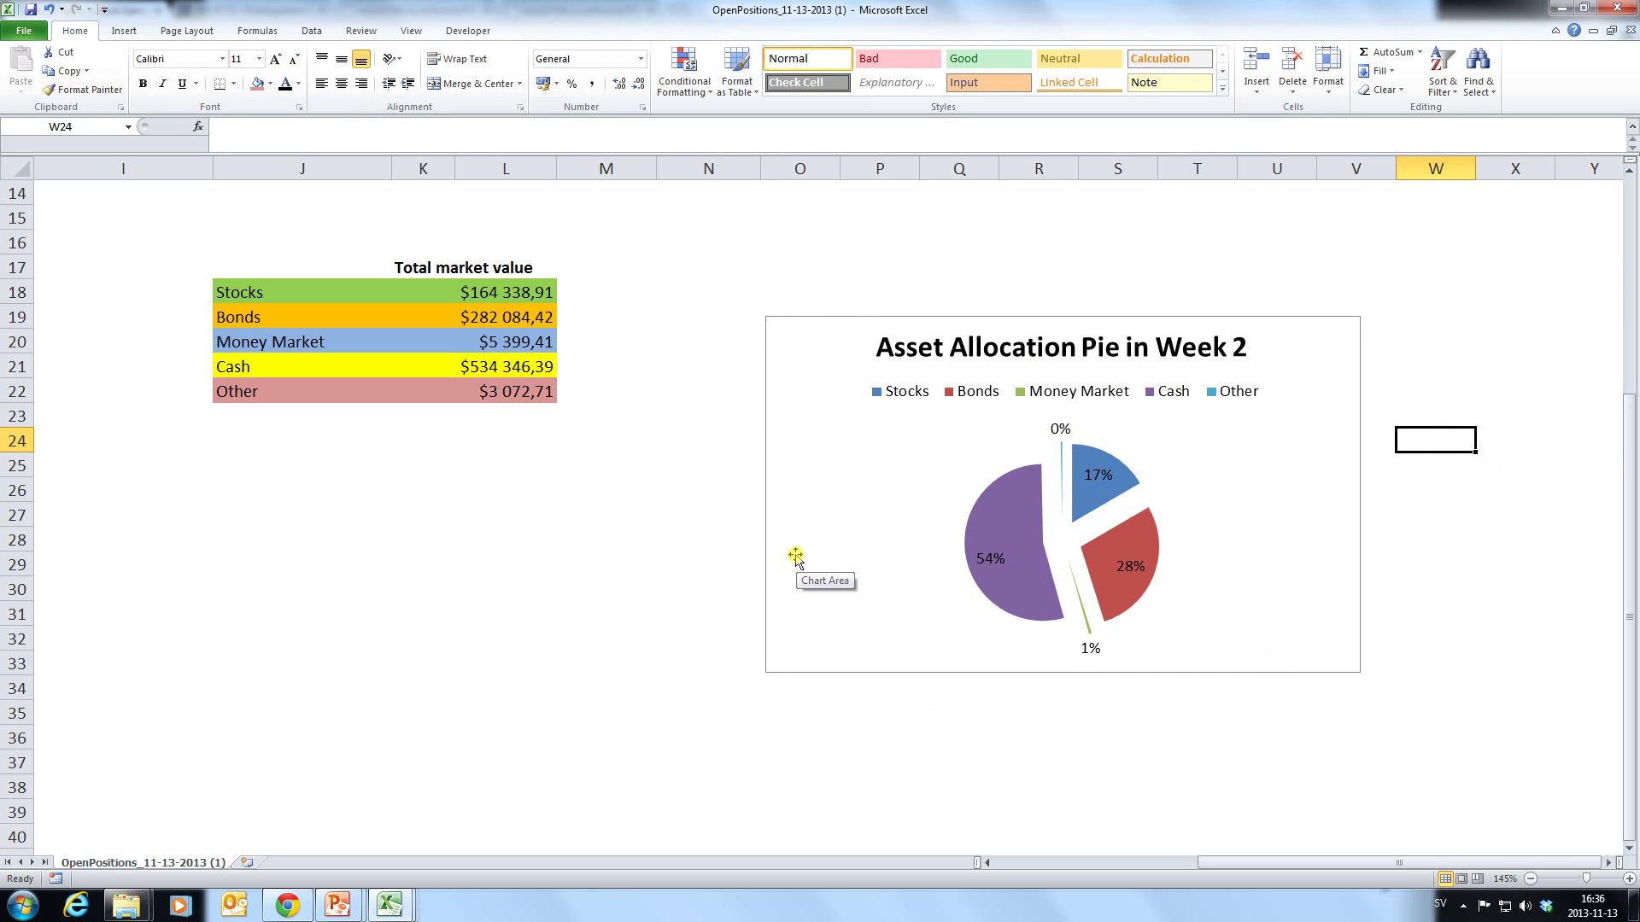
left_click(529, 346)
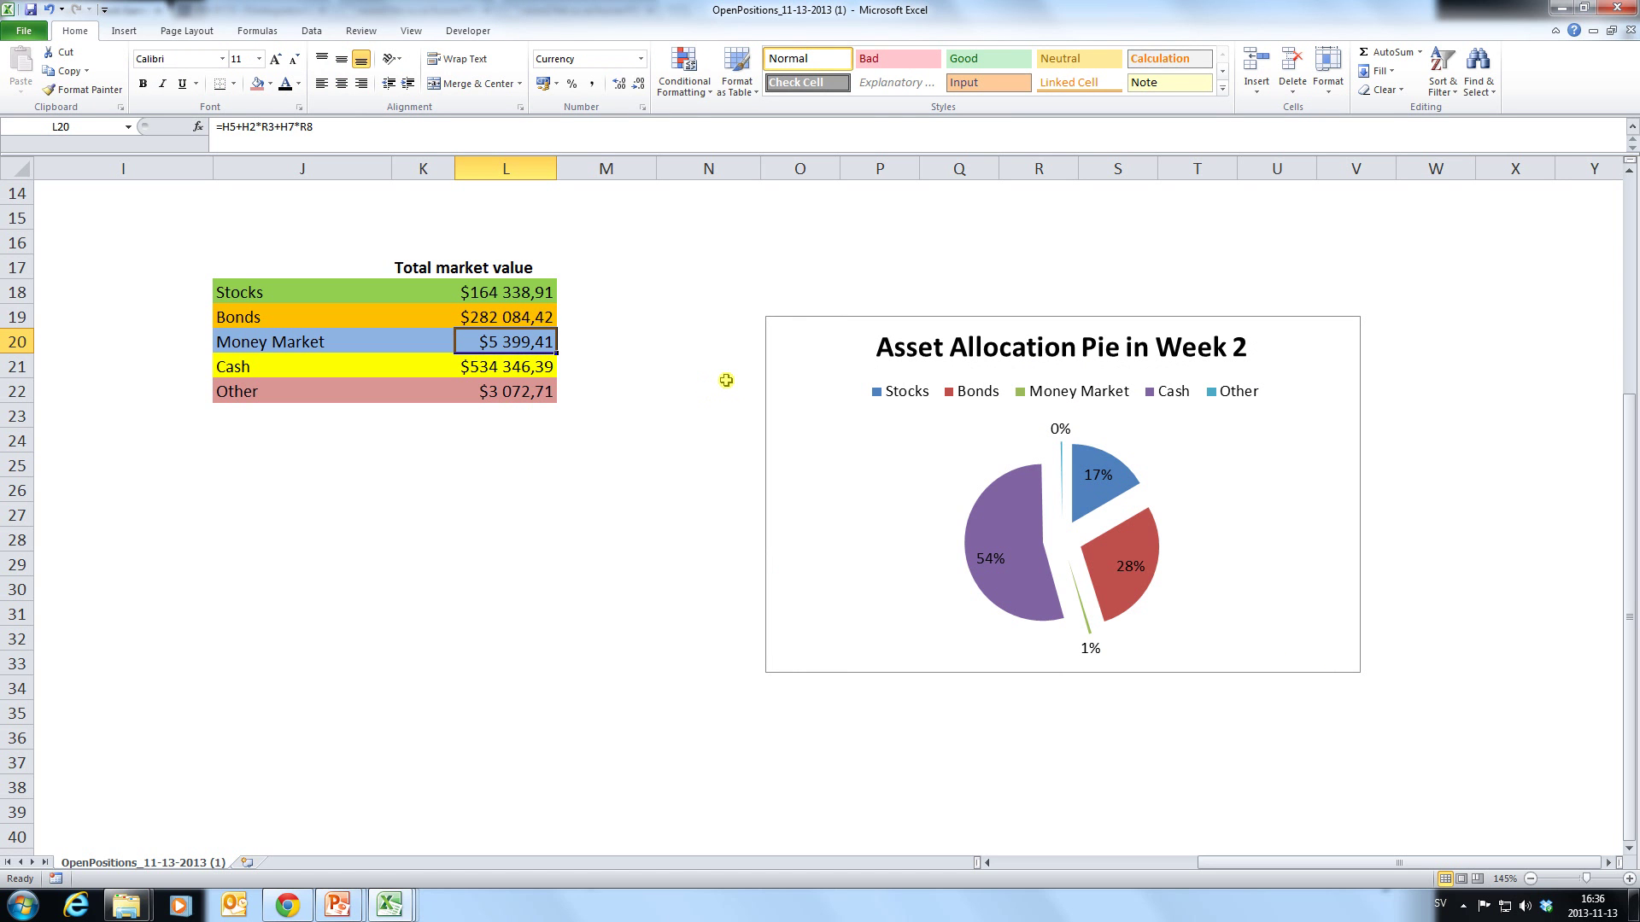
Overwrite the Money Market total in L20 with 50000 to test that the pie chart follows the table.
type("50000")
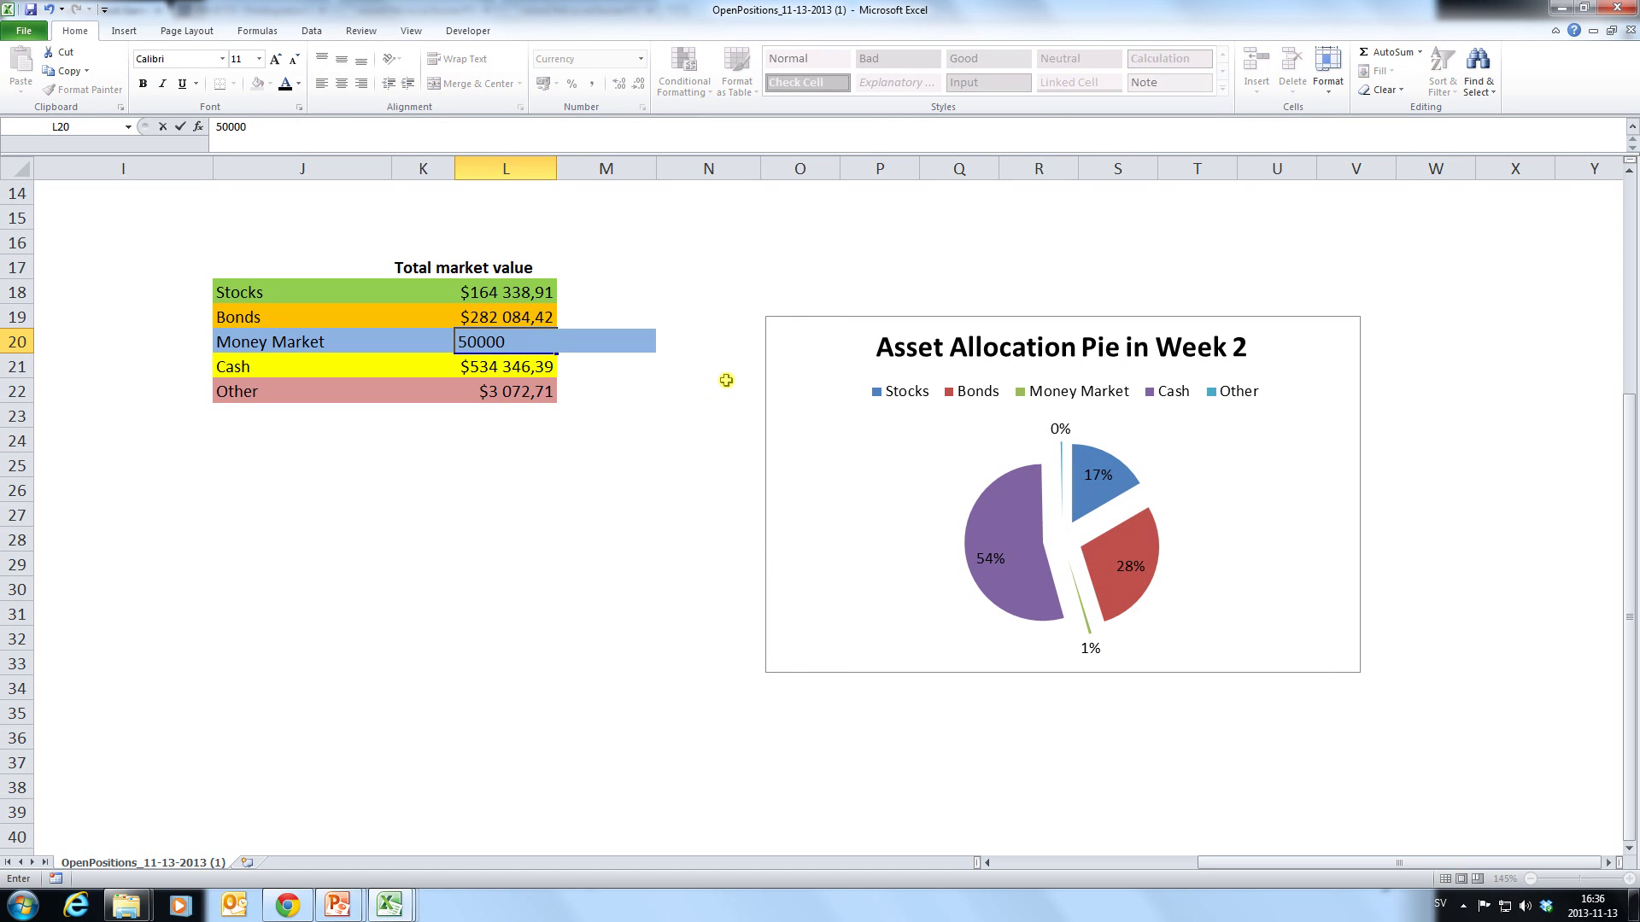
key("Return")
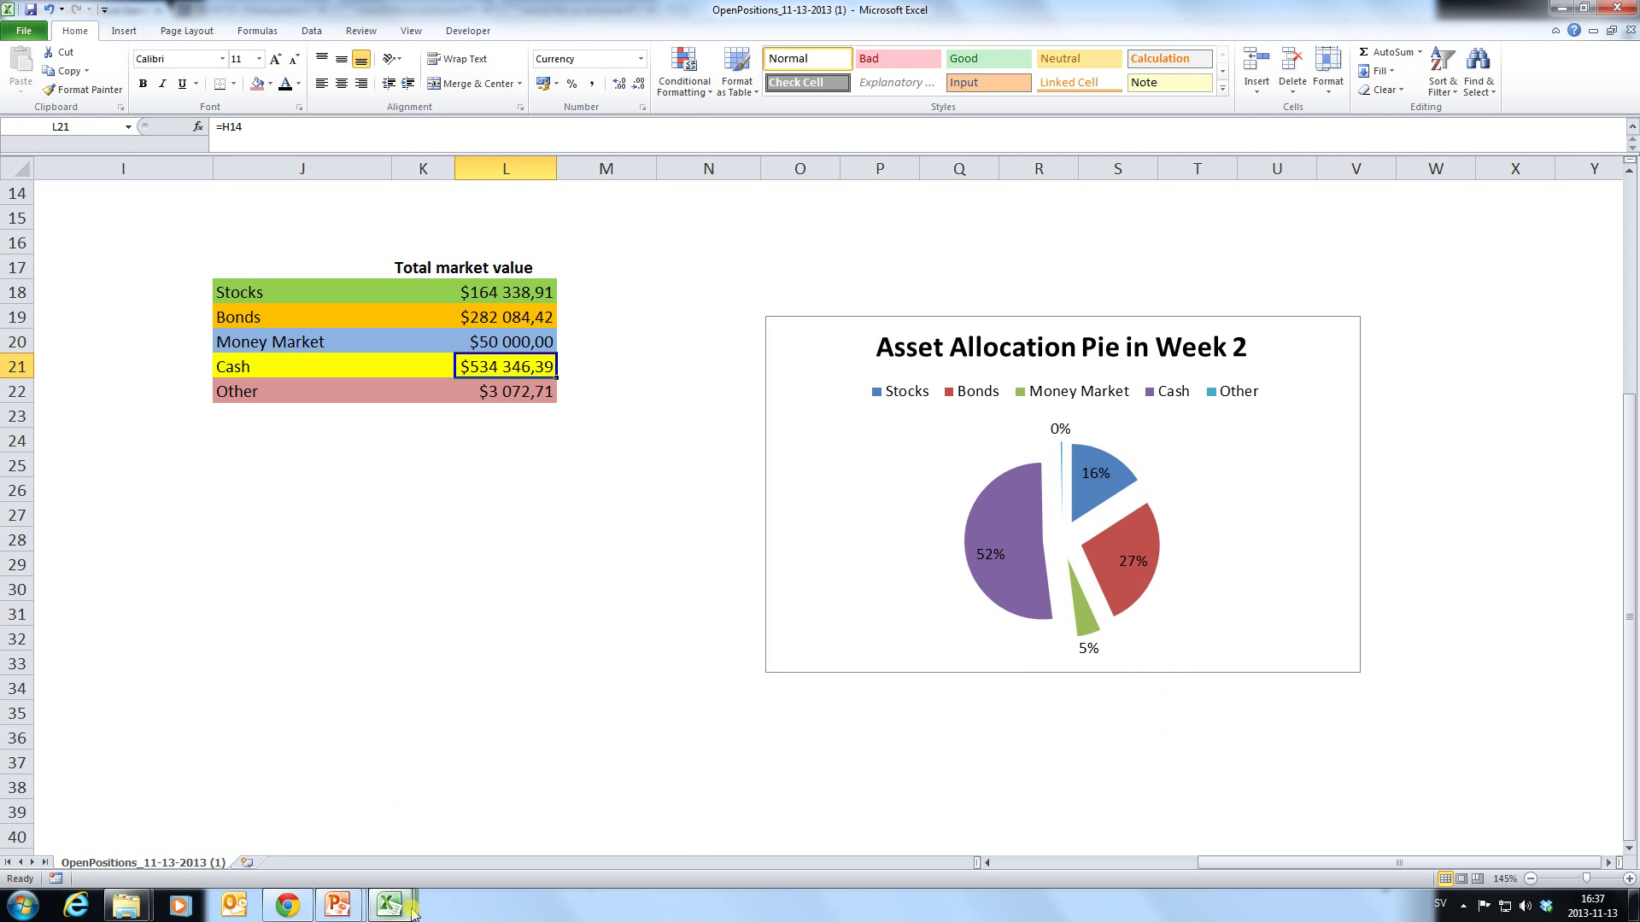
Switch to the OpenPositions_11-13-2013 workbook and examine each entry of its colour explanation list in Q12:Q16.
mouse_move(410, 912)
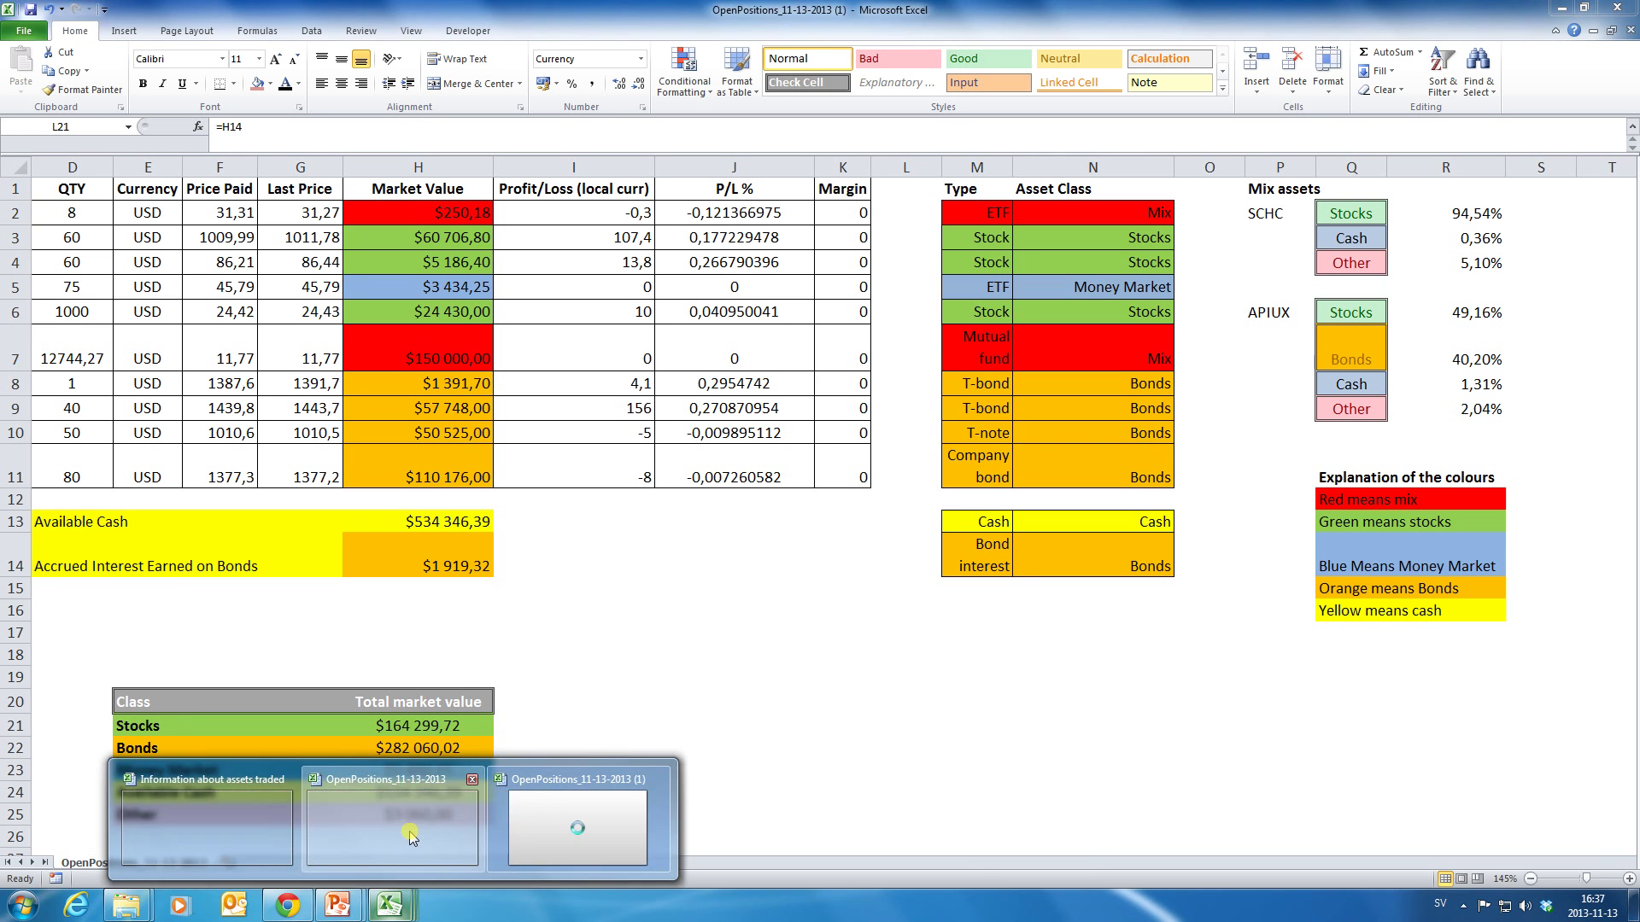
left_click(411, 837)
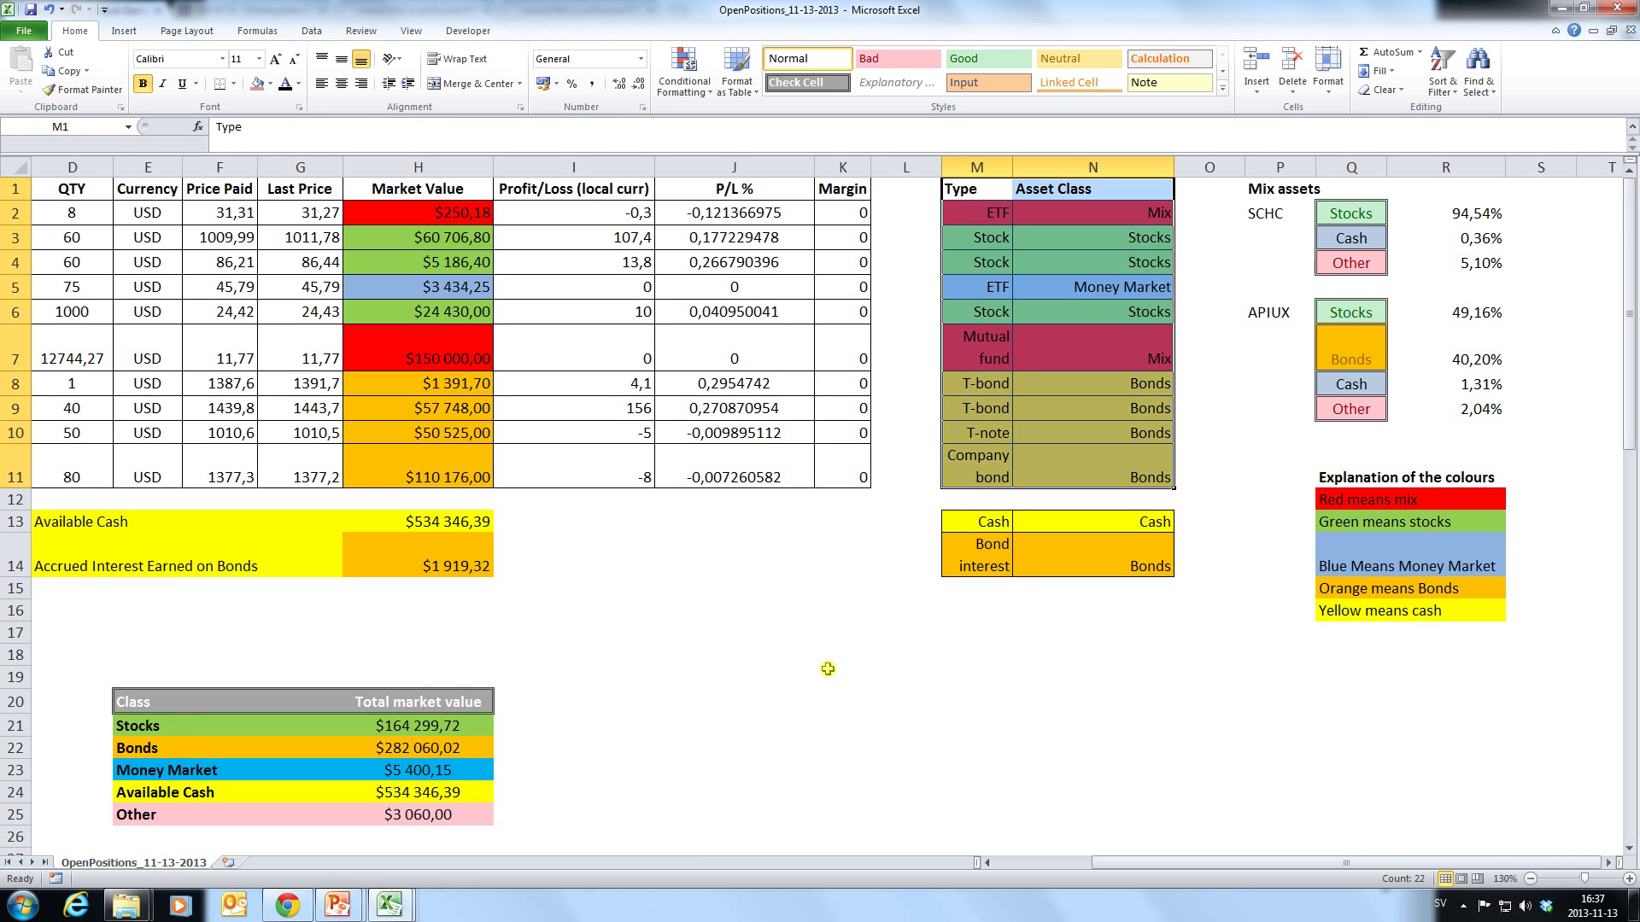
left_click(812, 676)
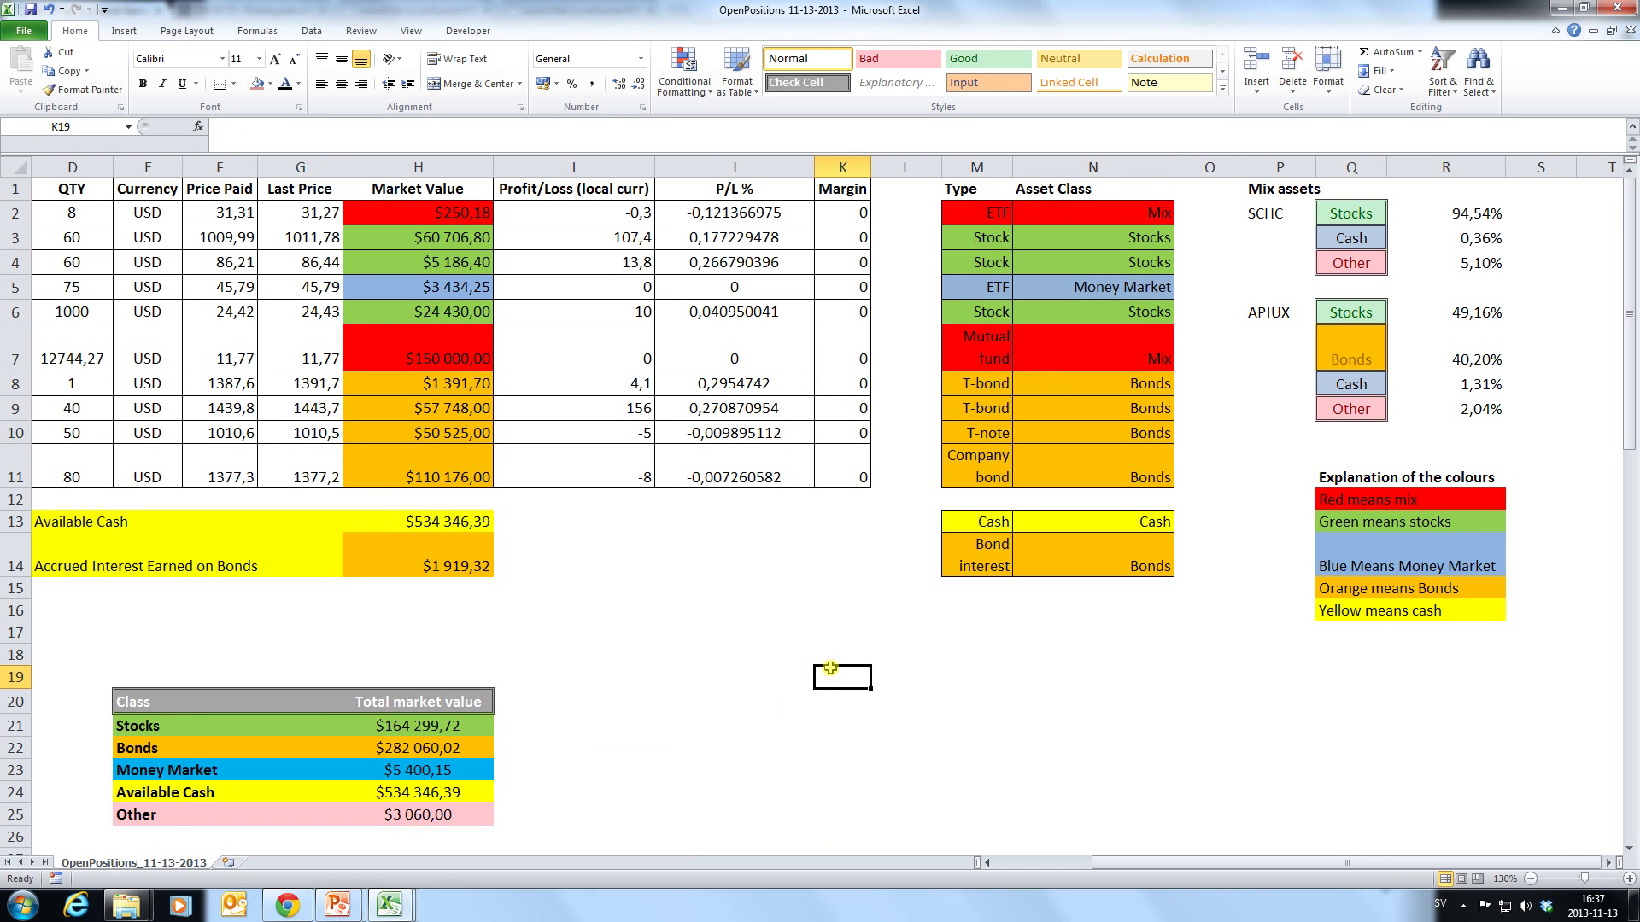
left_click(1346, 505)
left_click(1361, 528)
left_click(1345, 566)
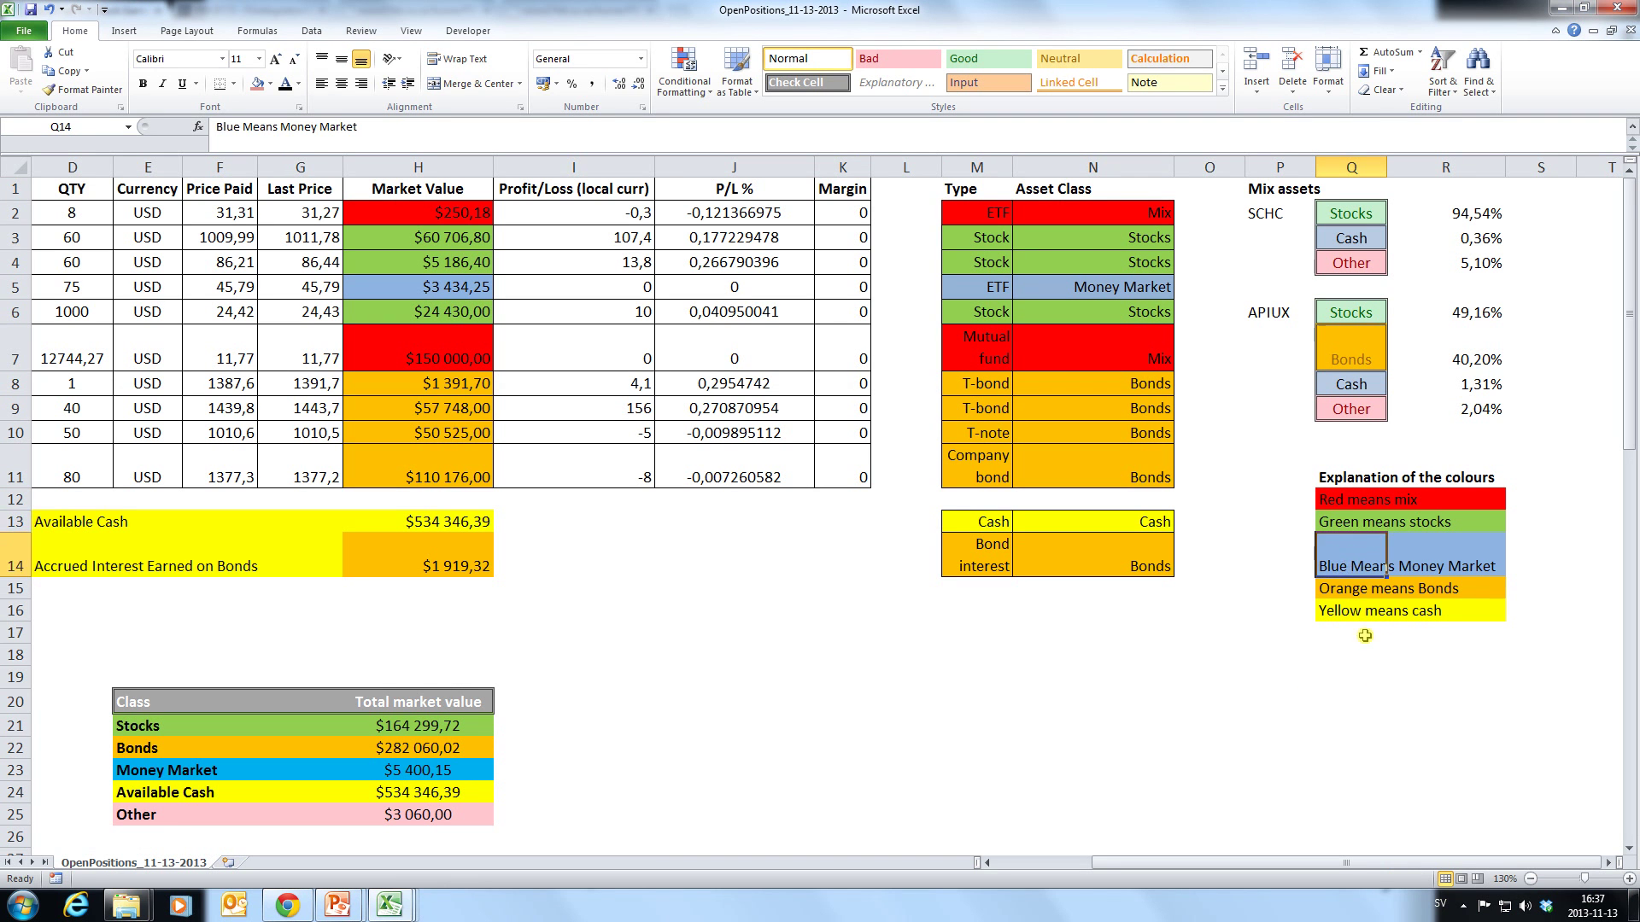
left_click(1364, 591)
left_click(1354, 615)
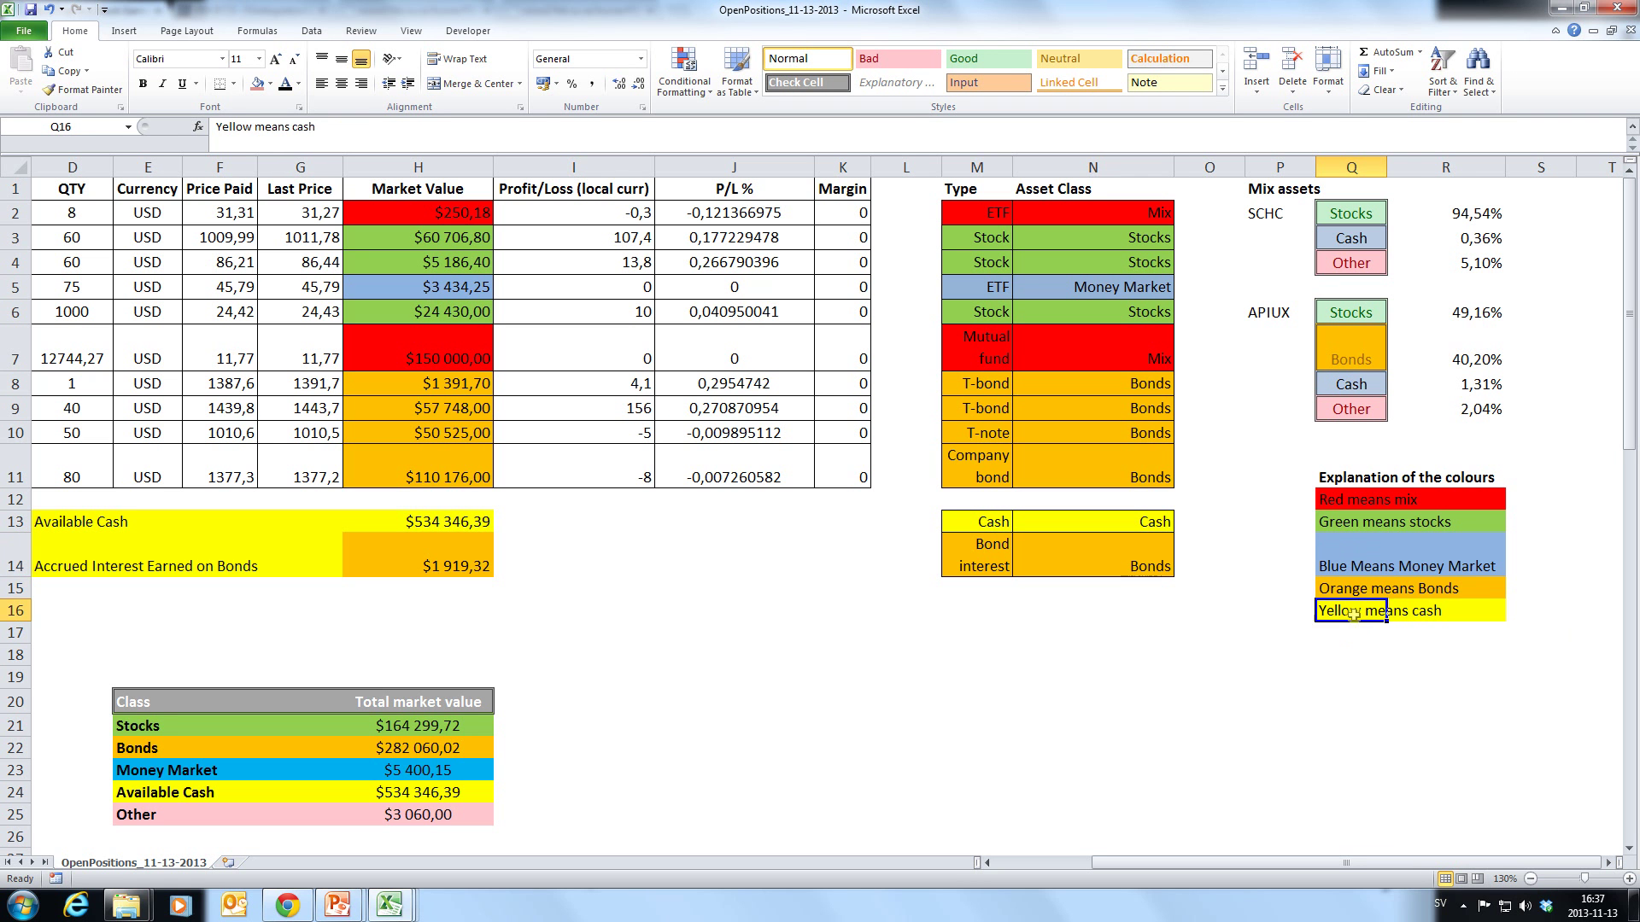
left_click(1329, 679)
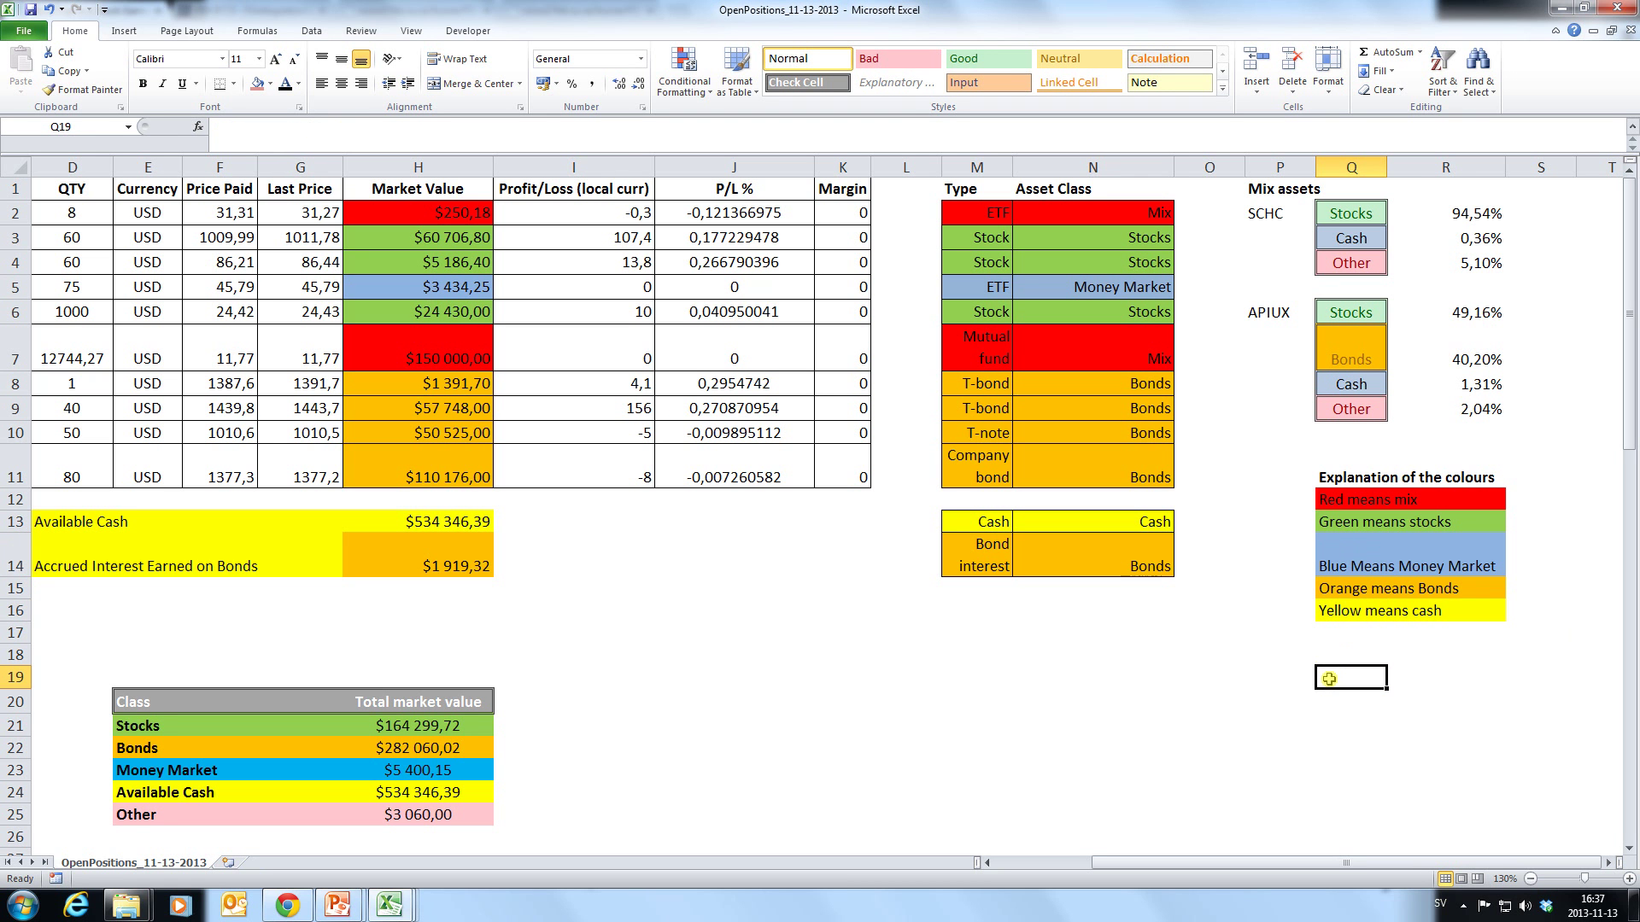